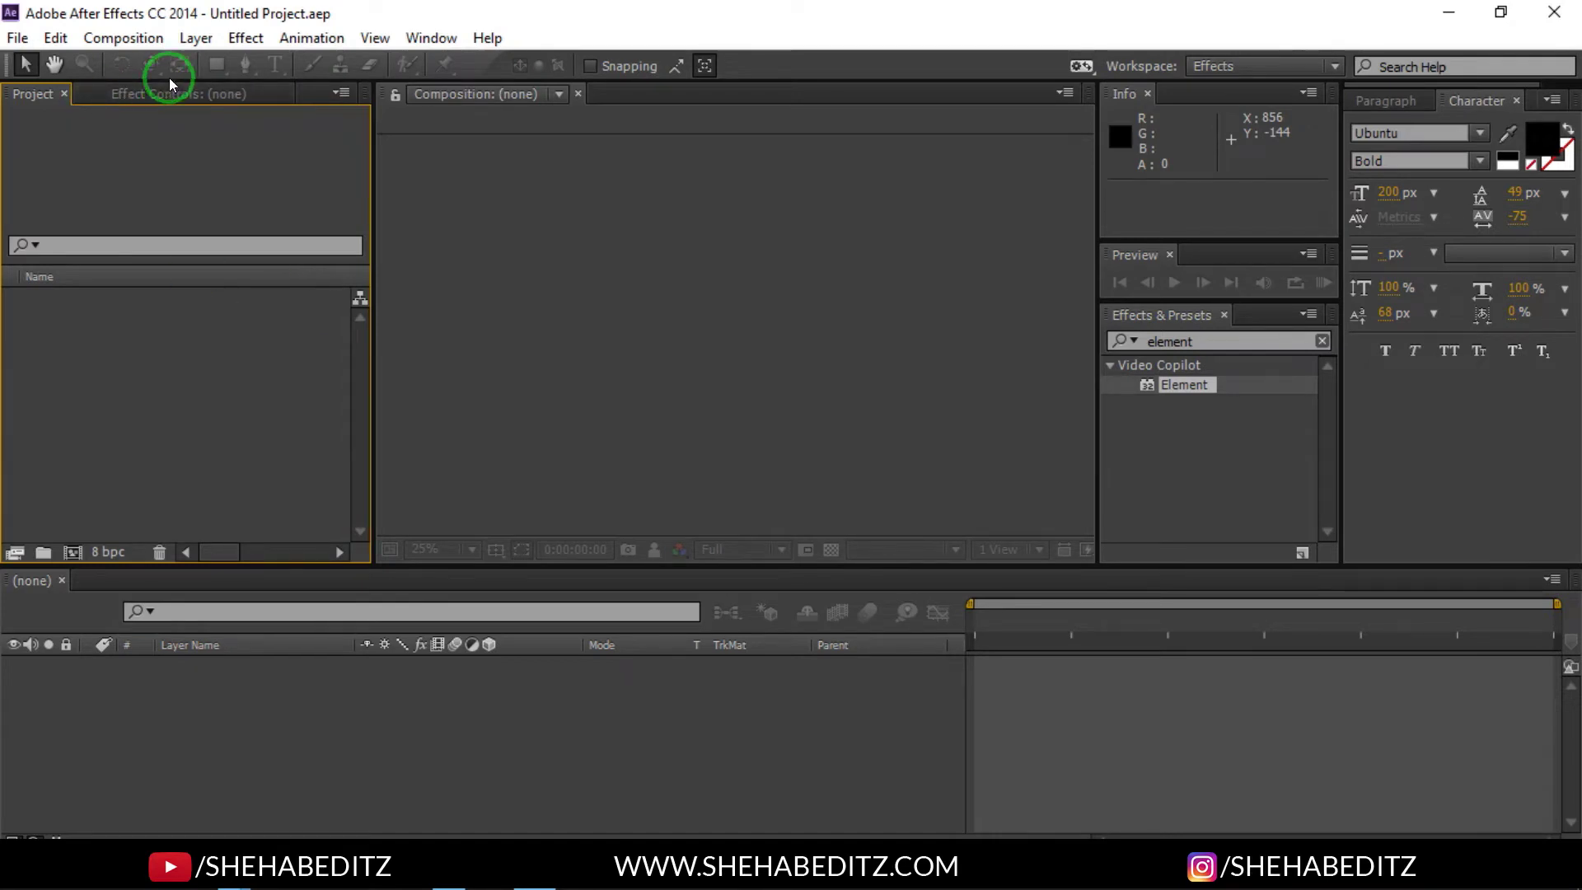
Step: Make a new composition 'main' at 1920×1080, 30 fps, 0:00:15:00 long
click(128, 38)
click(140, 63)
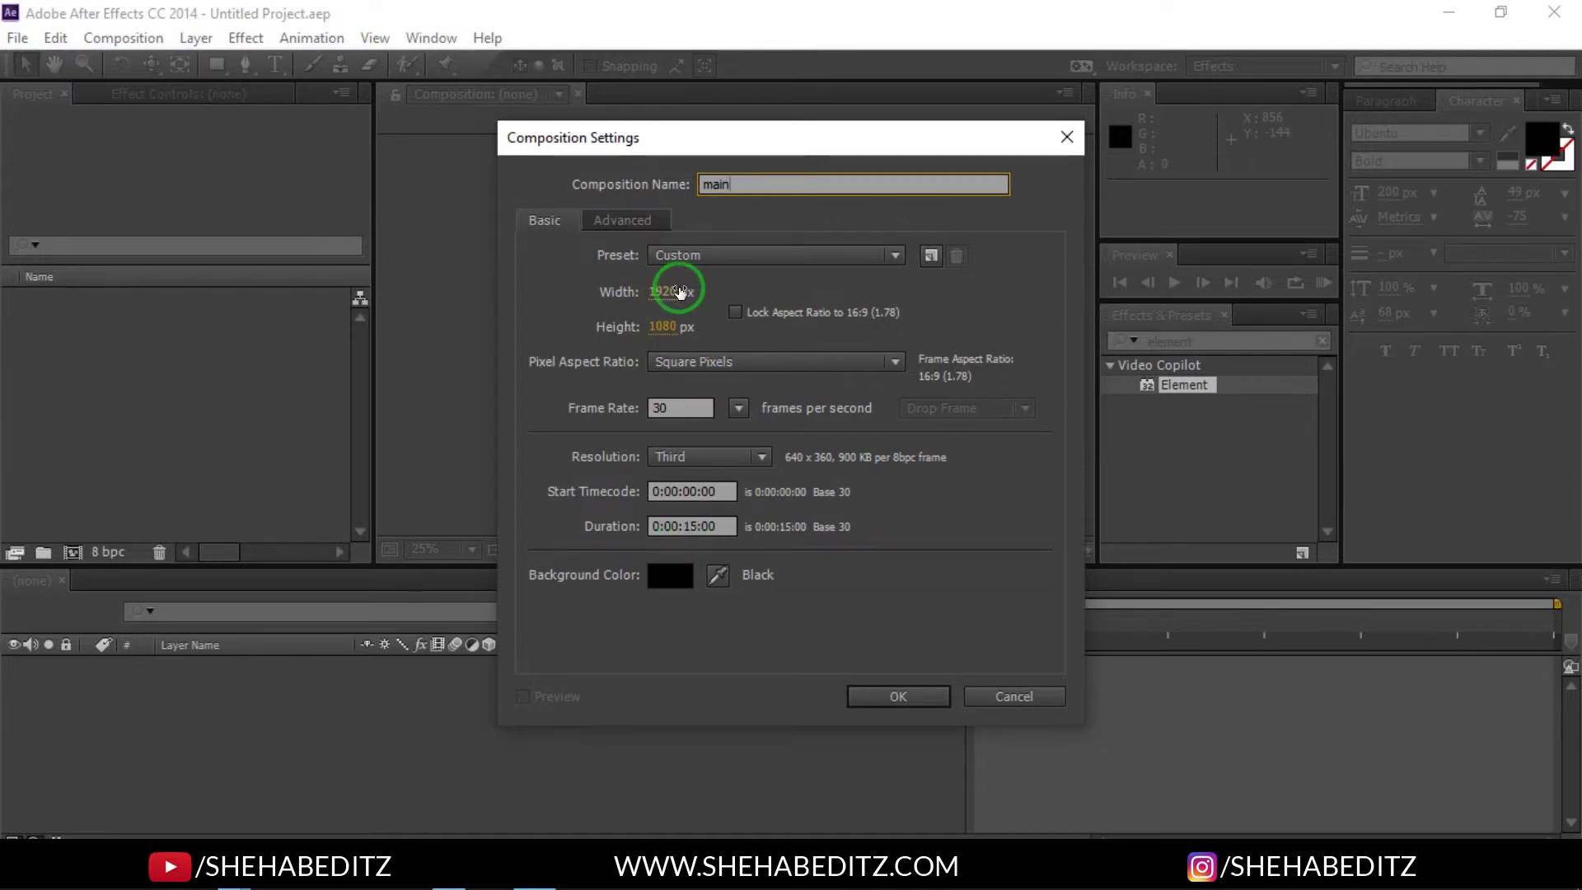
click(913, 698)
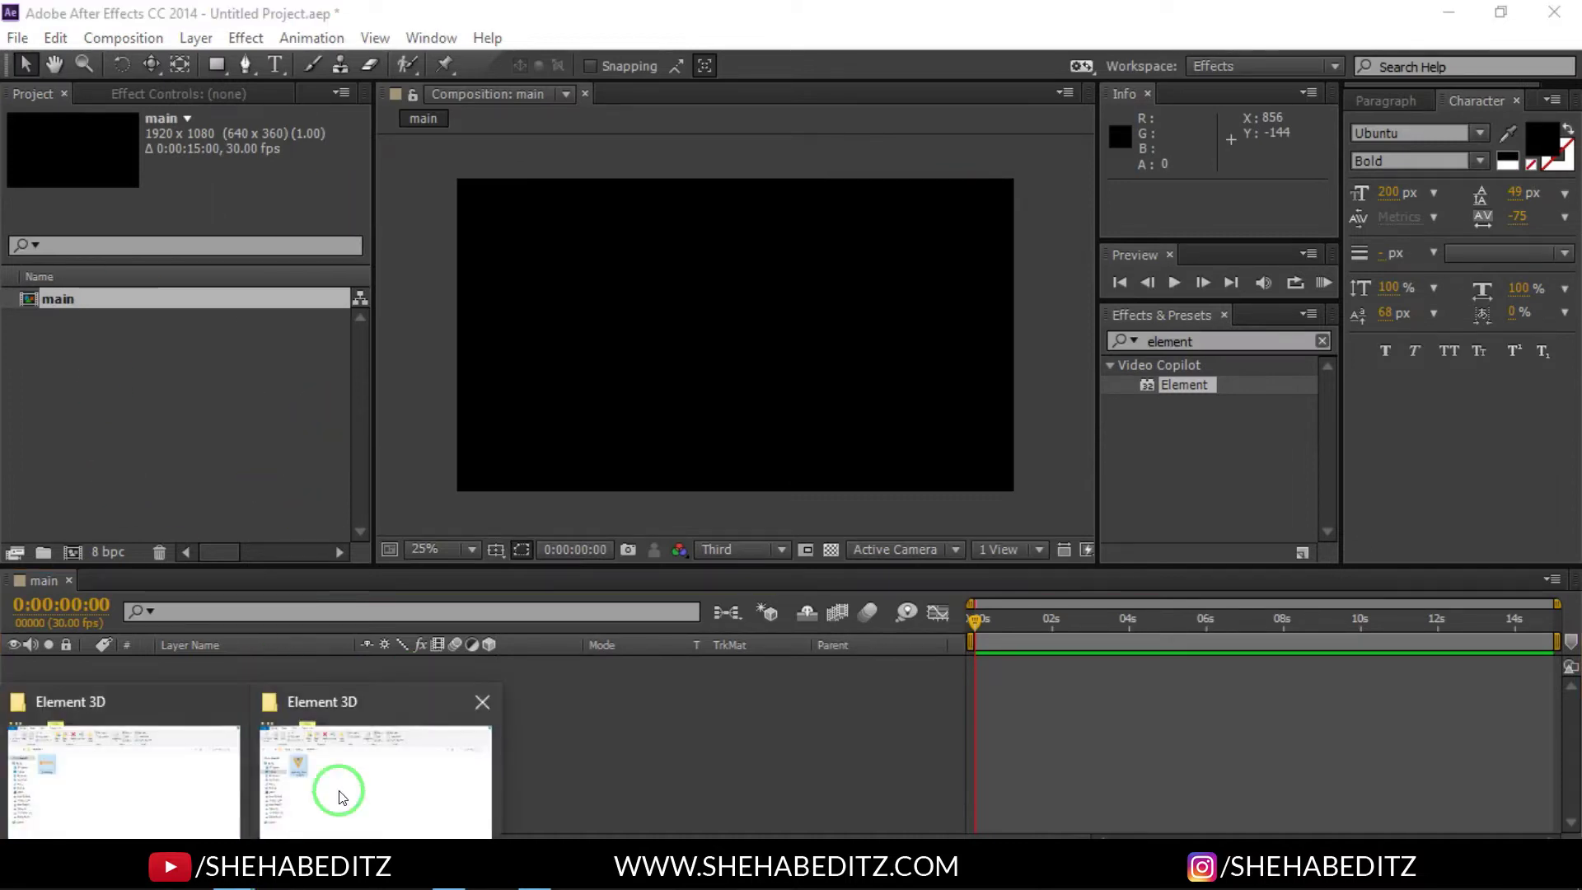
click(335, 798)
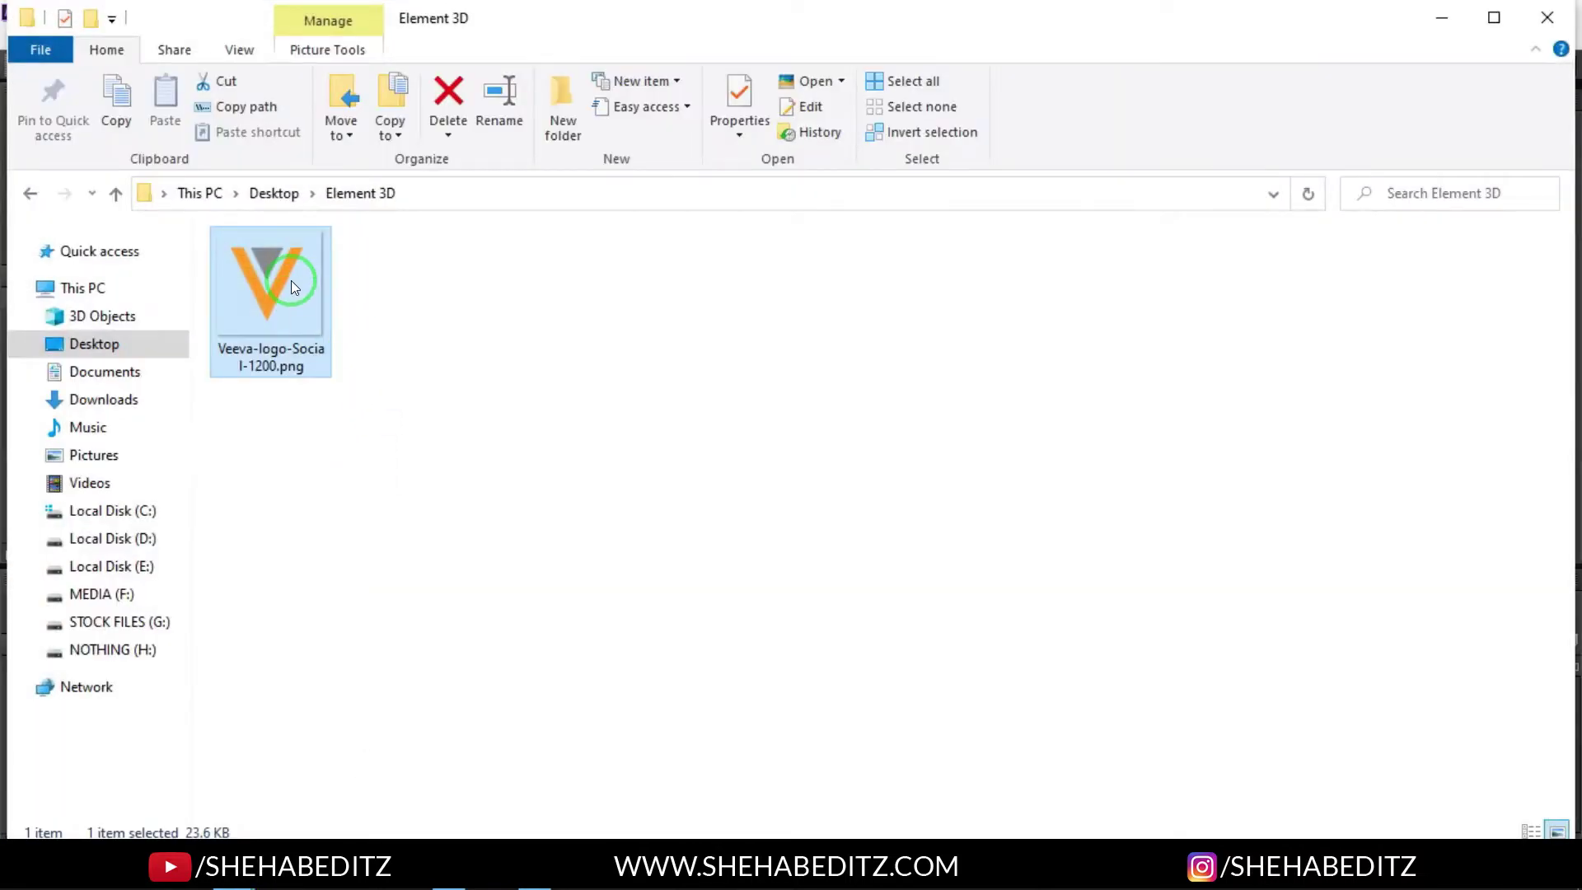
Step: Drag Veeva-logo-Social-1200.png from the Element 3D folder into the Project panel
drag(290, 280, 124, 399)
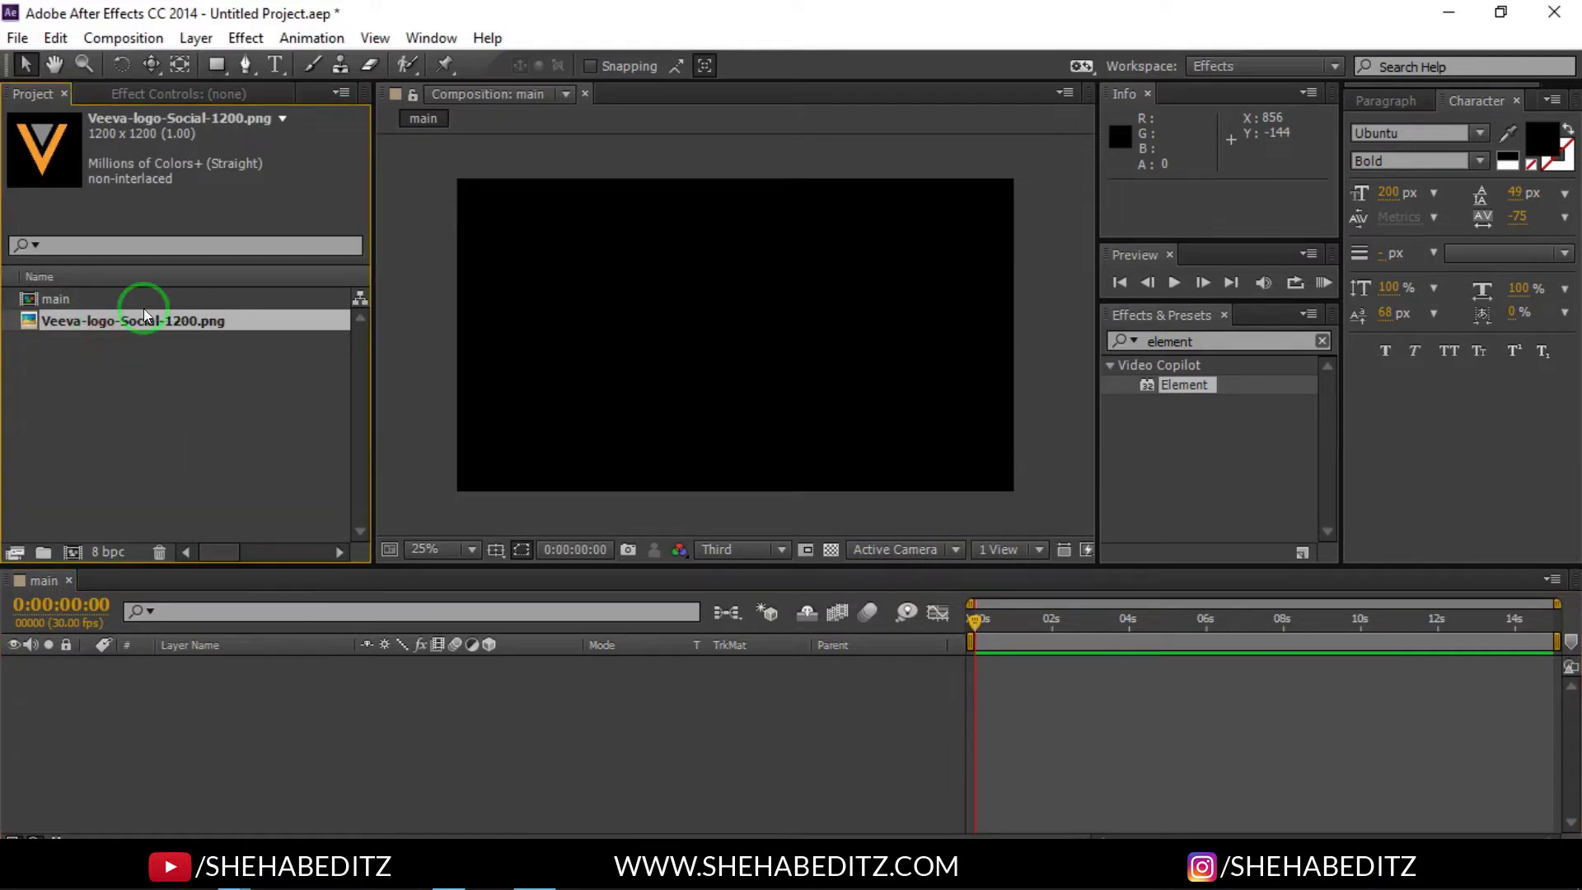
click(198, 39)
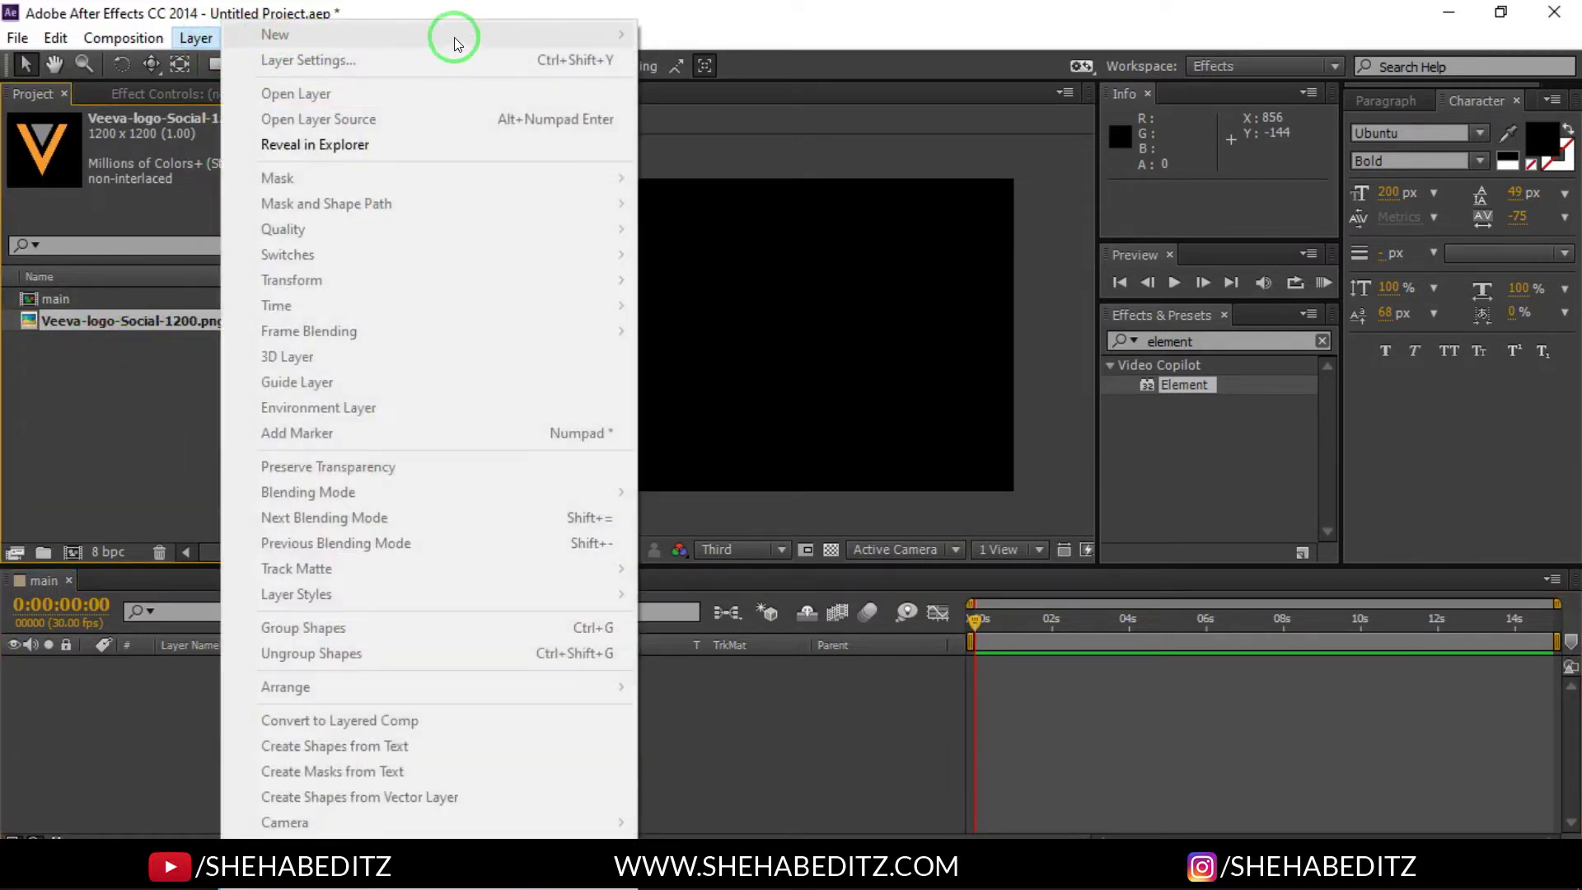
Step: Add a solid layer named E3D and drag the Veeva logo PNG into the main timeline
click(134, 689)
right_click(130, 700)
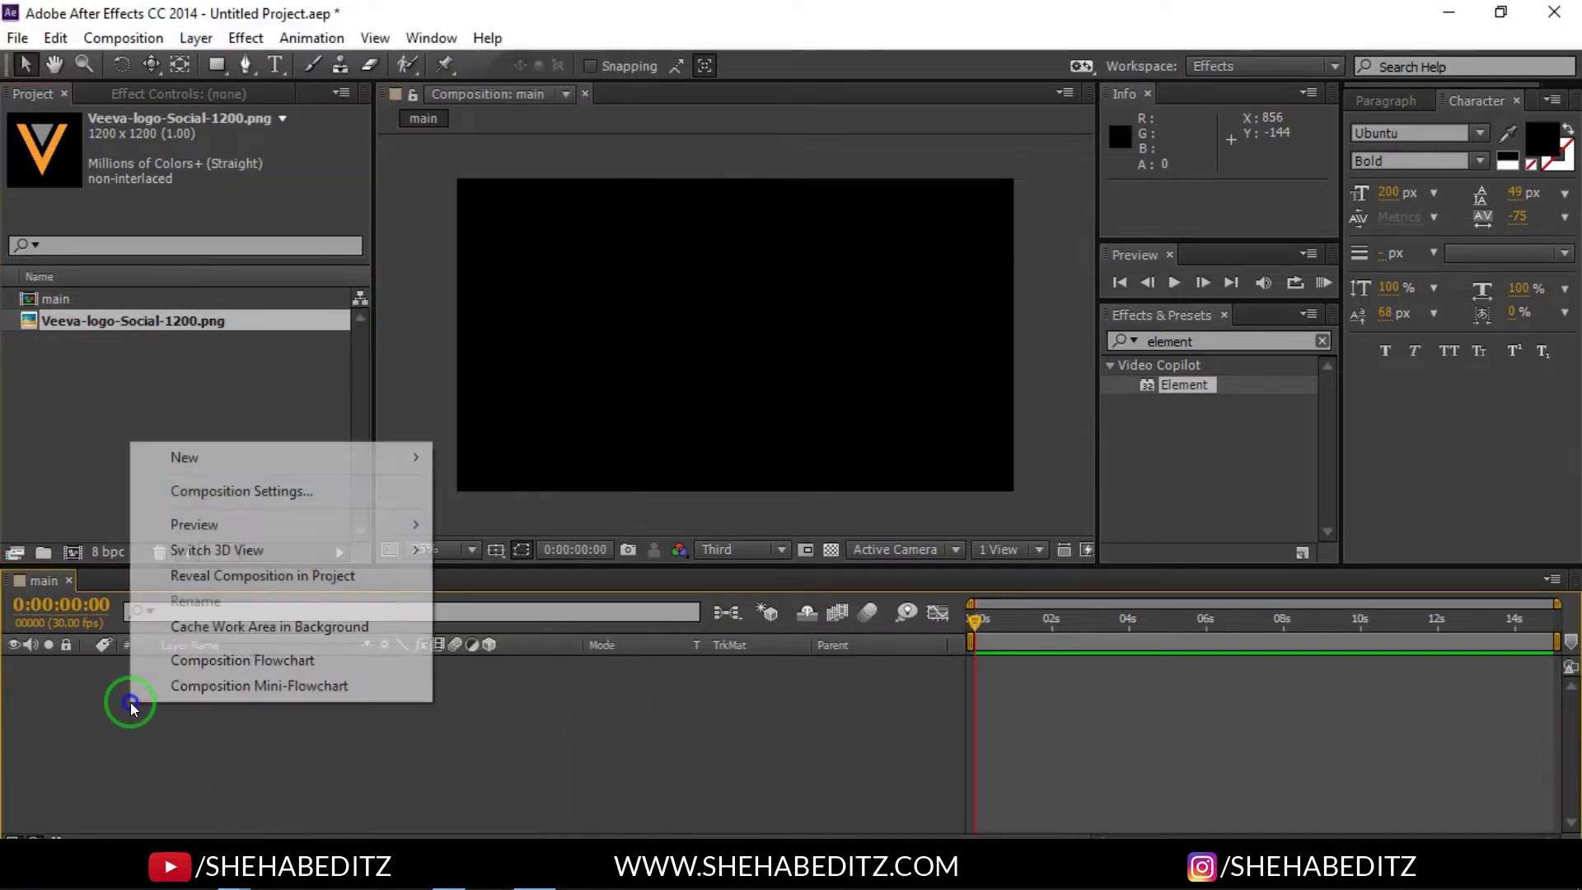
click(233, 466)
click(536, 510)
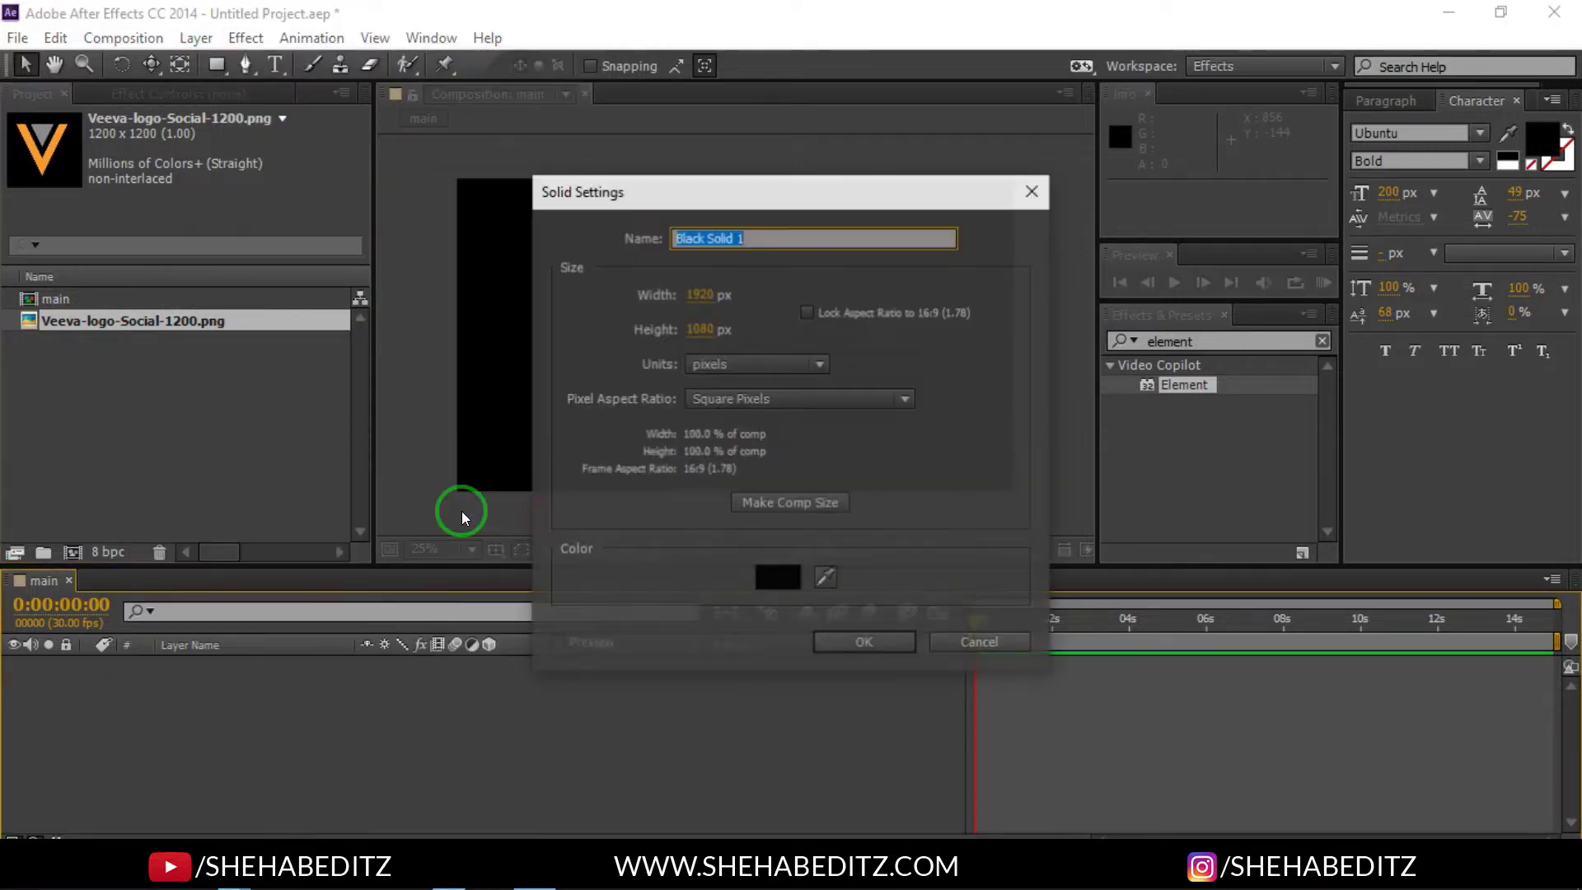
text(E3D)
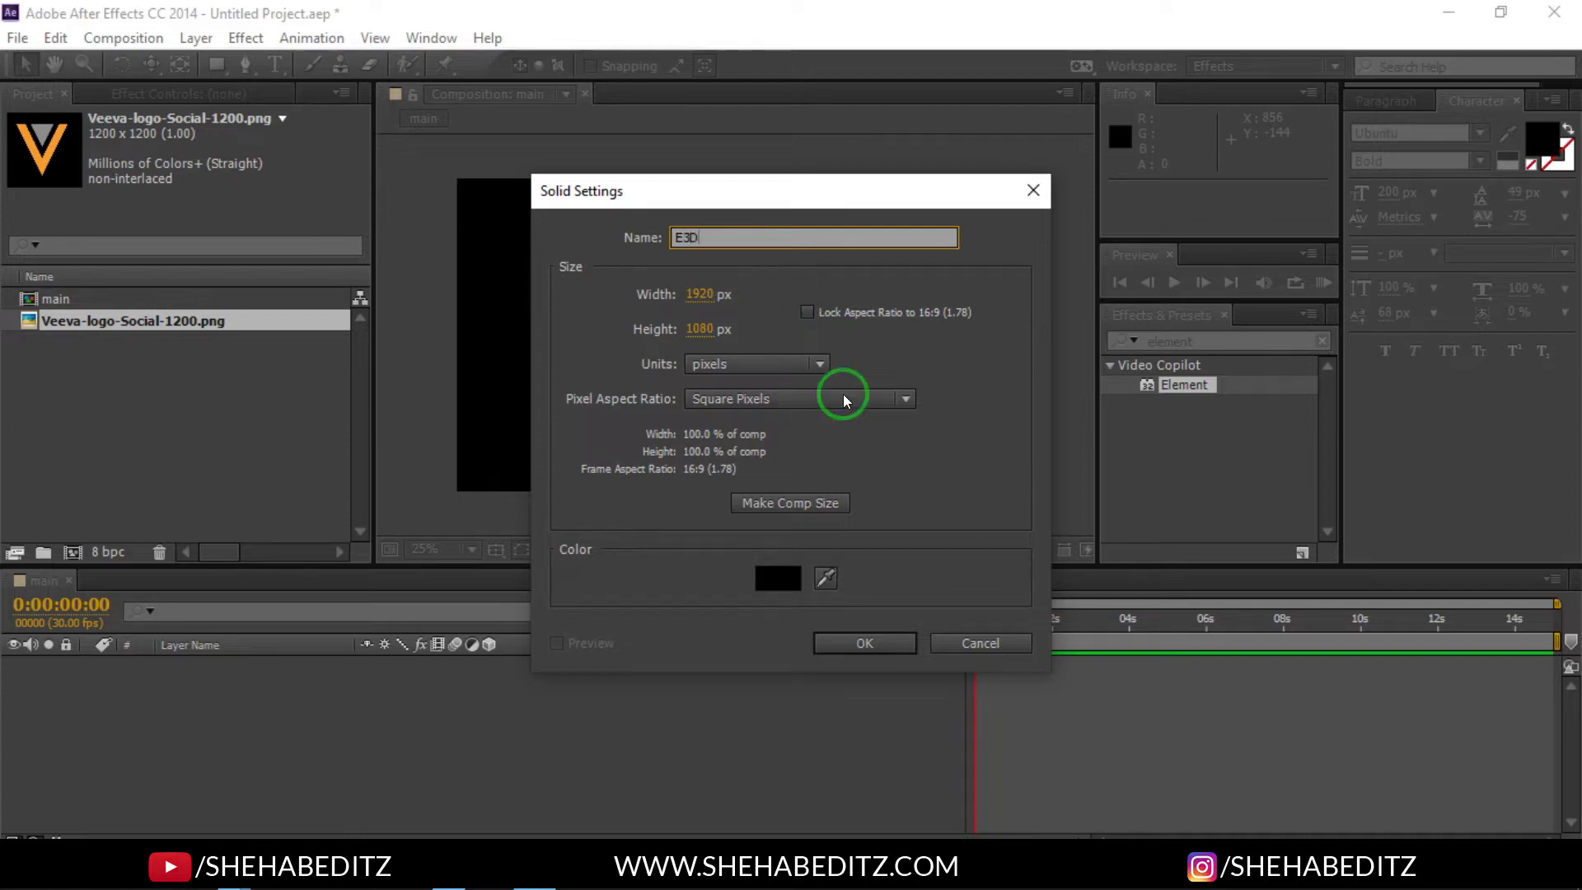
click(864, 643)
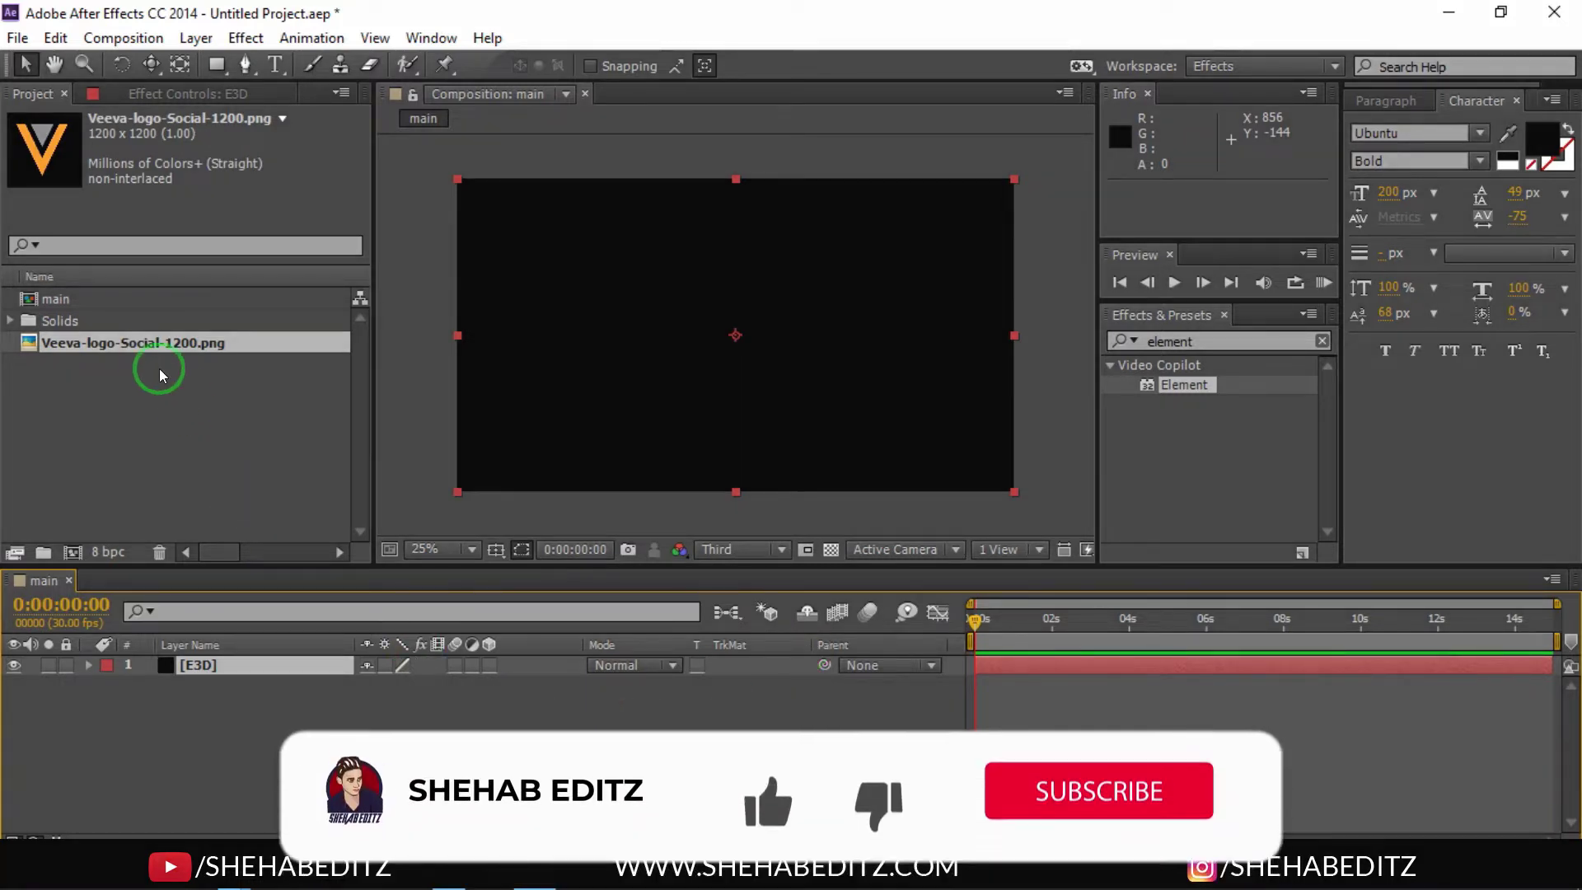
drag(159, 342, 235, 664)
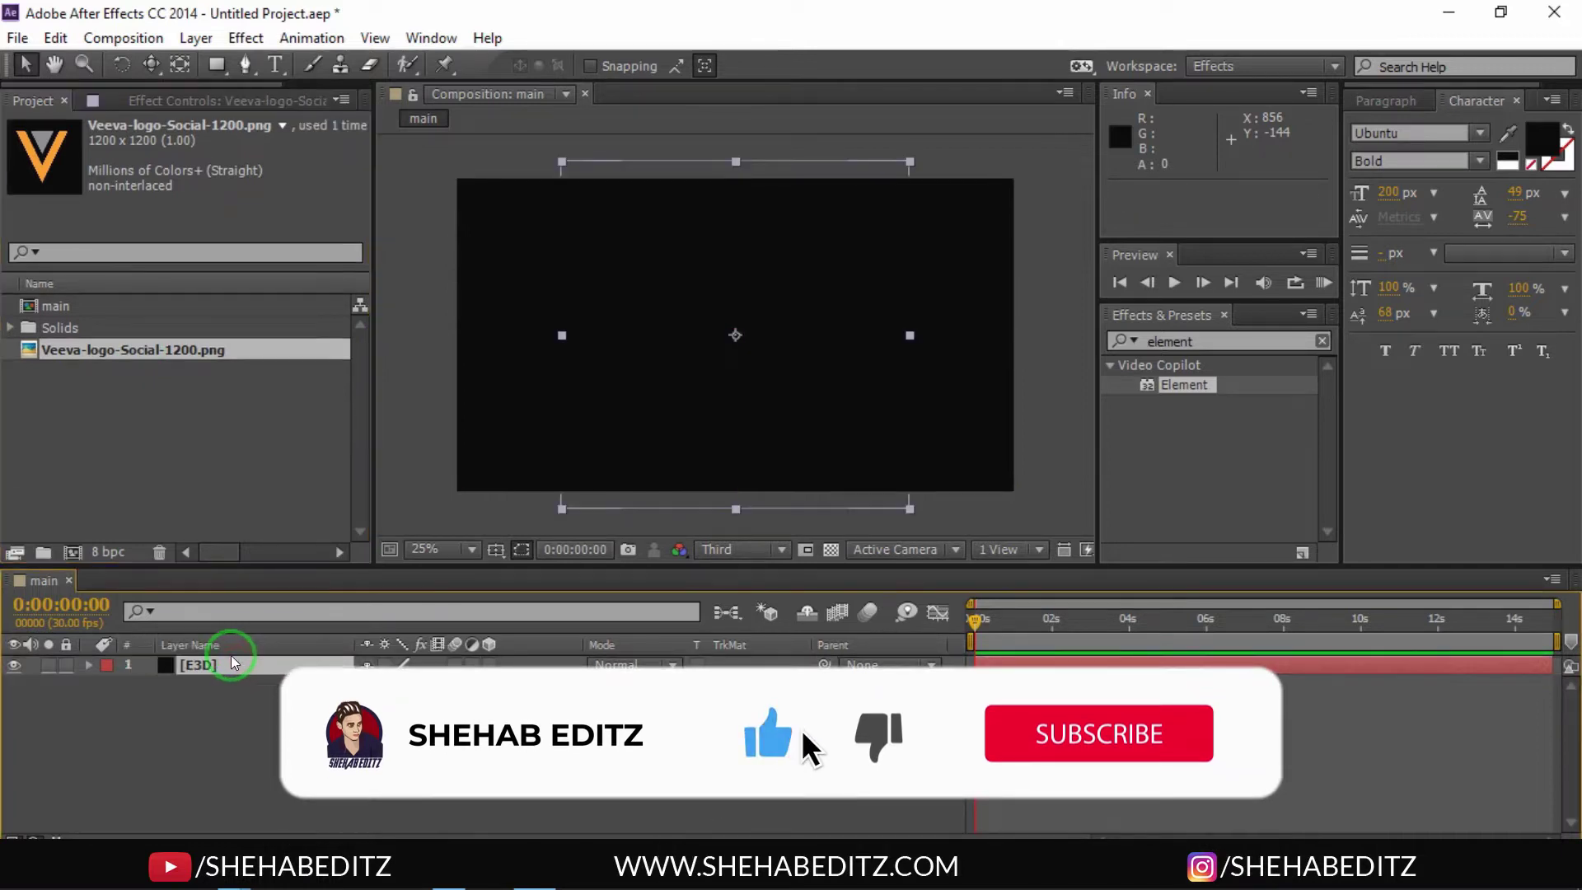
Step: Auto-trace the Veeva logo onto a new layer and hide the original PNG layer
click(195, 38)
mouse_move(276, 333)
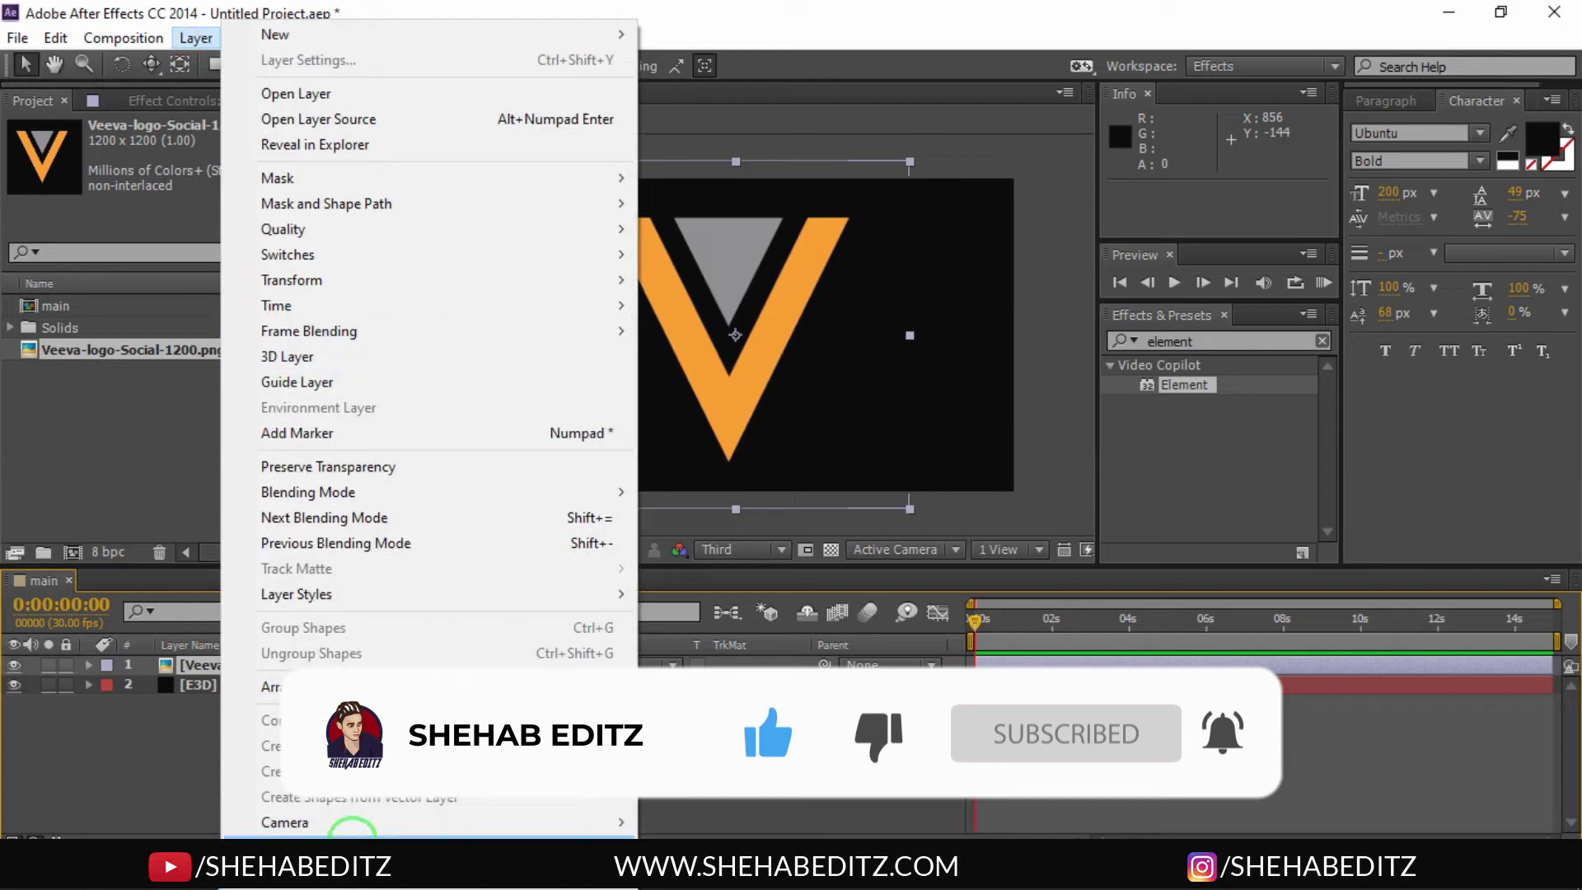
click(346, 848)
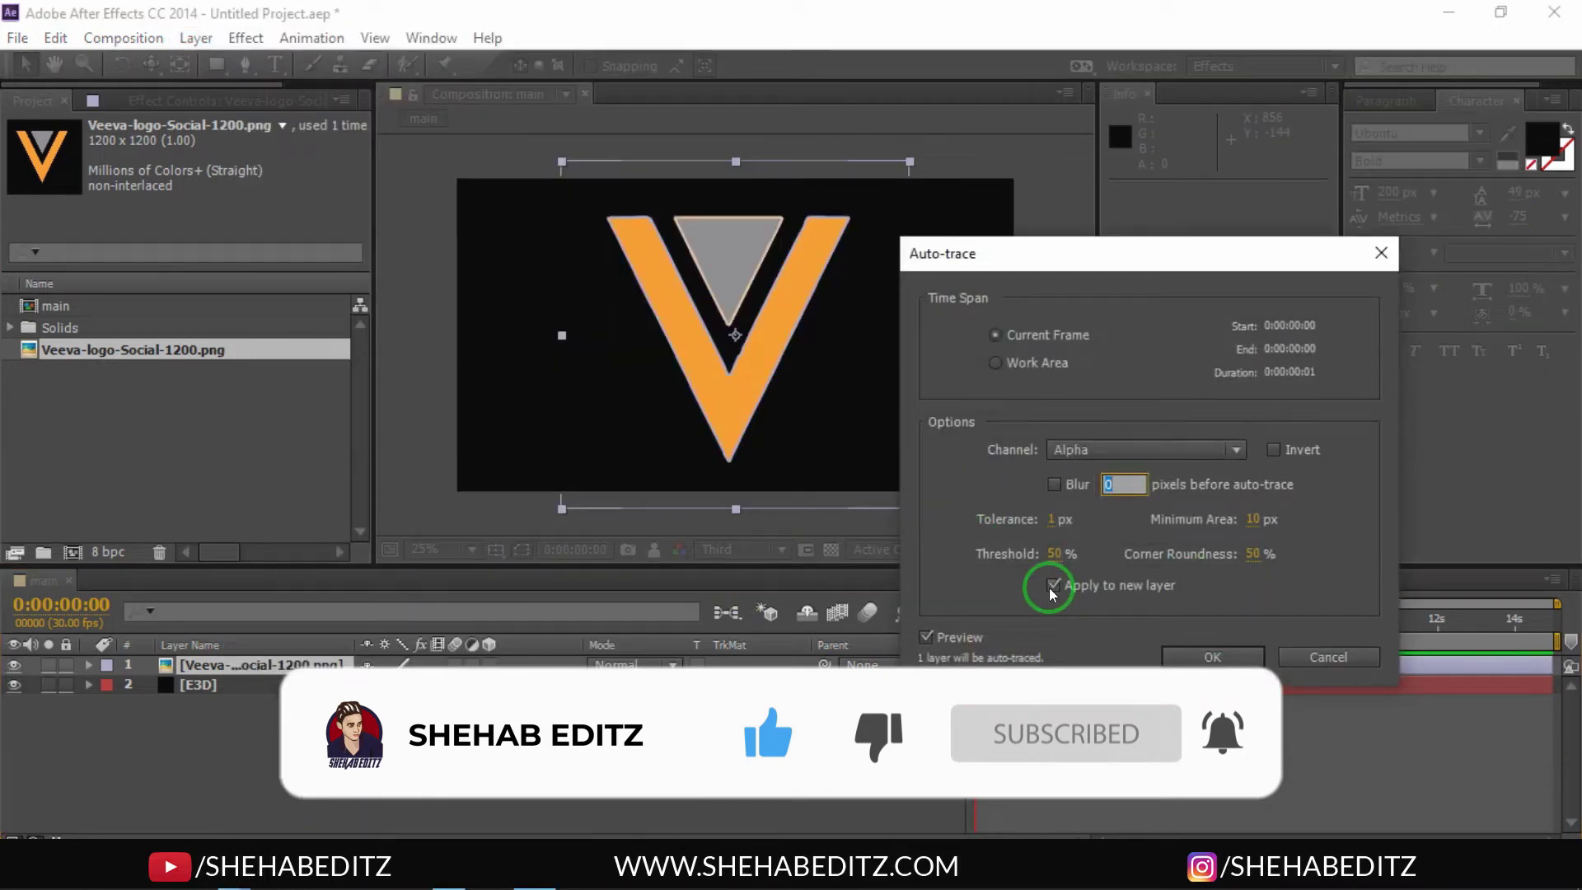
click(1053, 585)
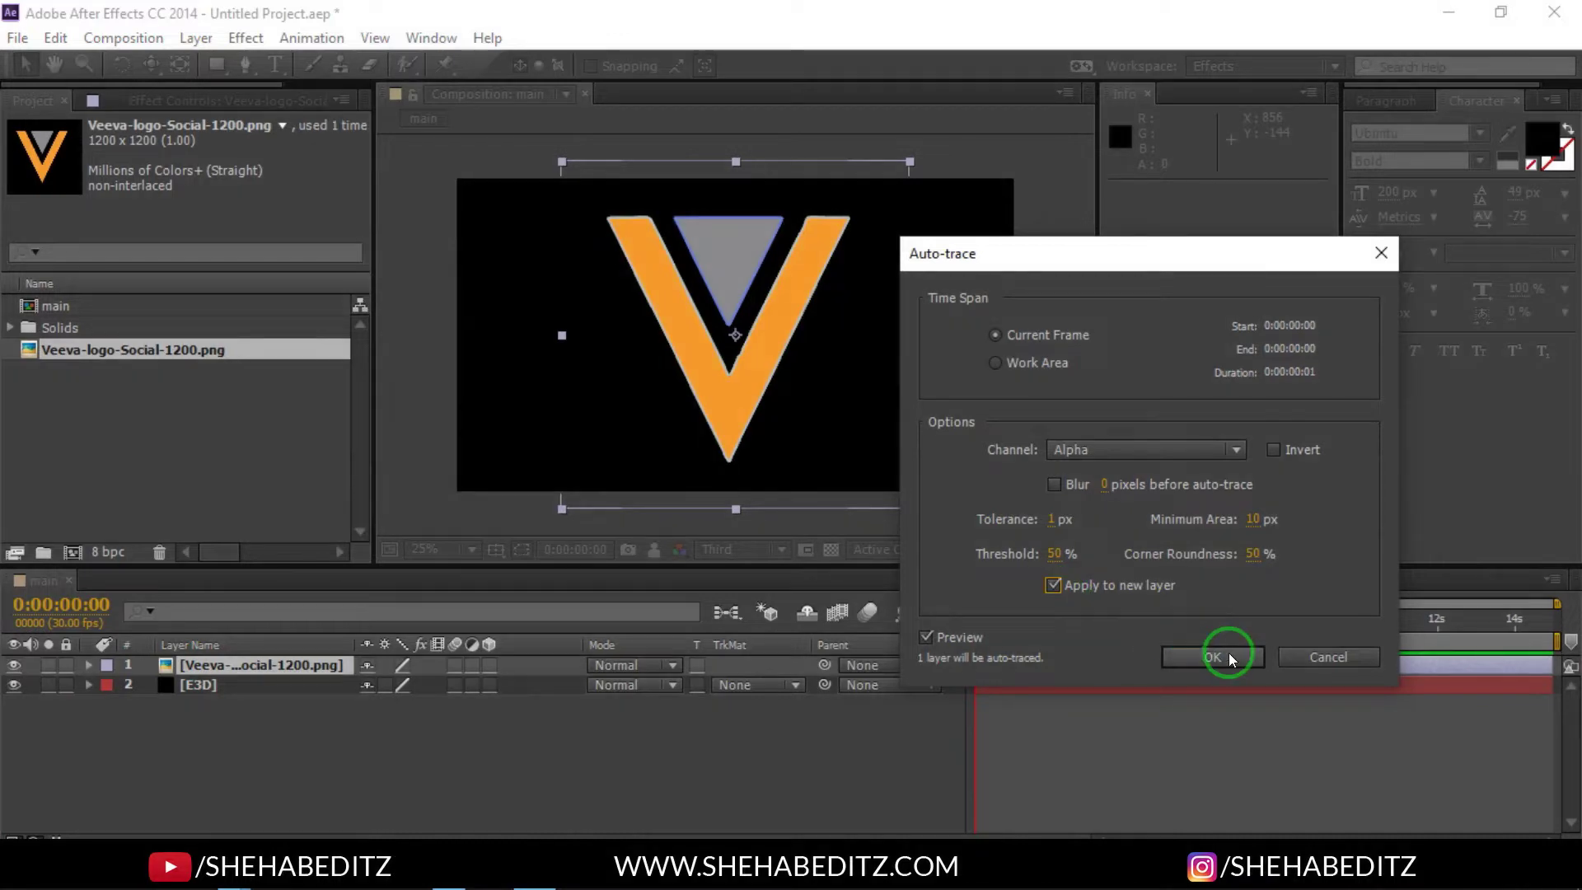
click(1220, 657)
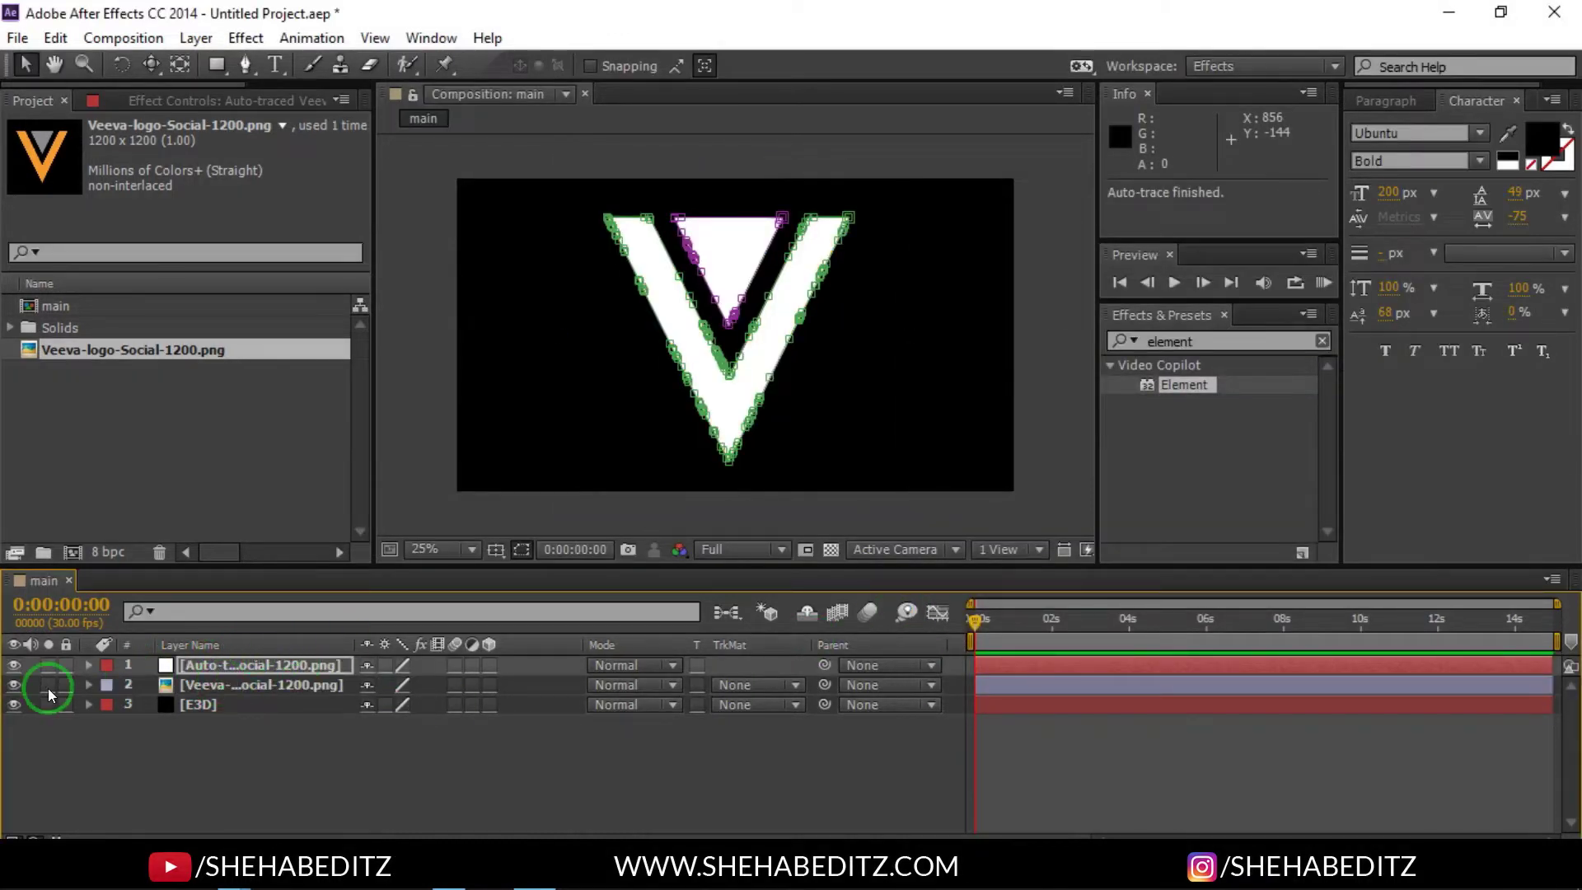
click(211, 647)
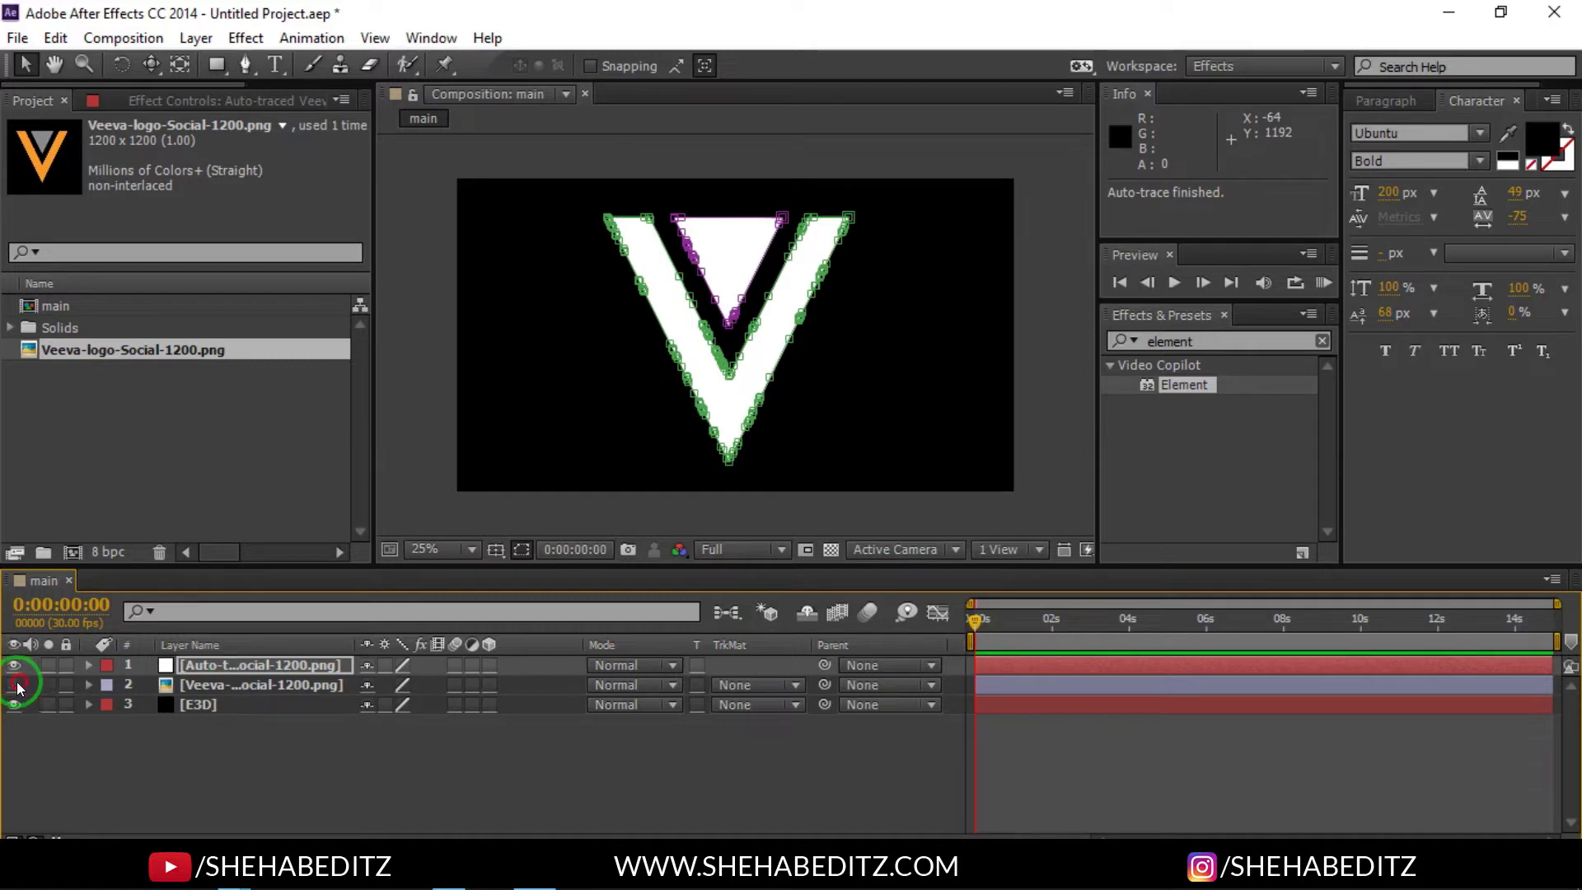
Step: Rename the traced layer to 'logo', then select the E3D solid
click(189, 666)
right_click(189, 666)
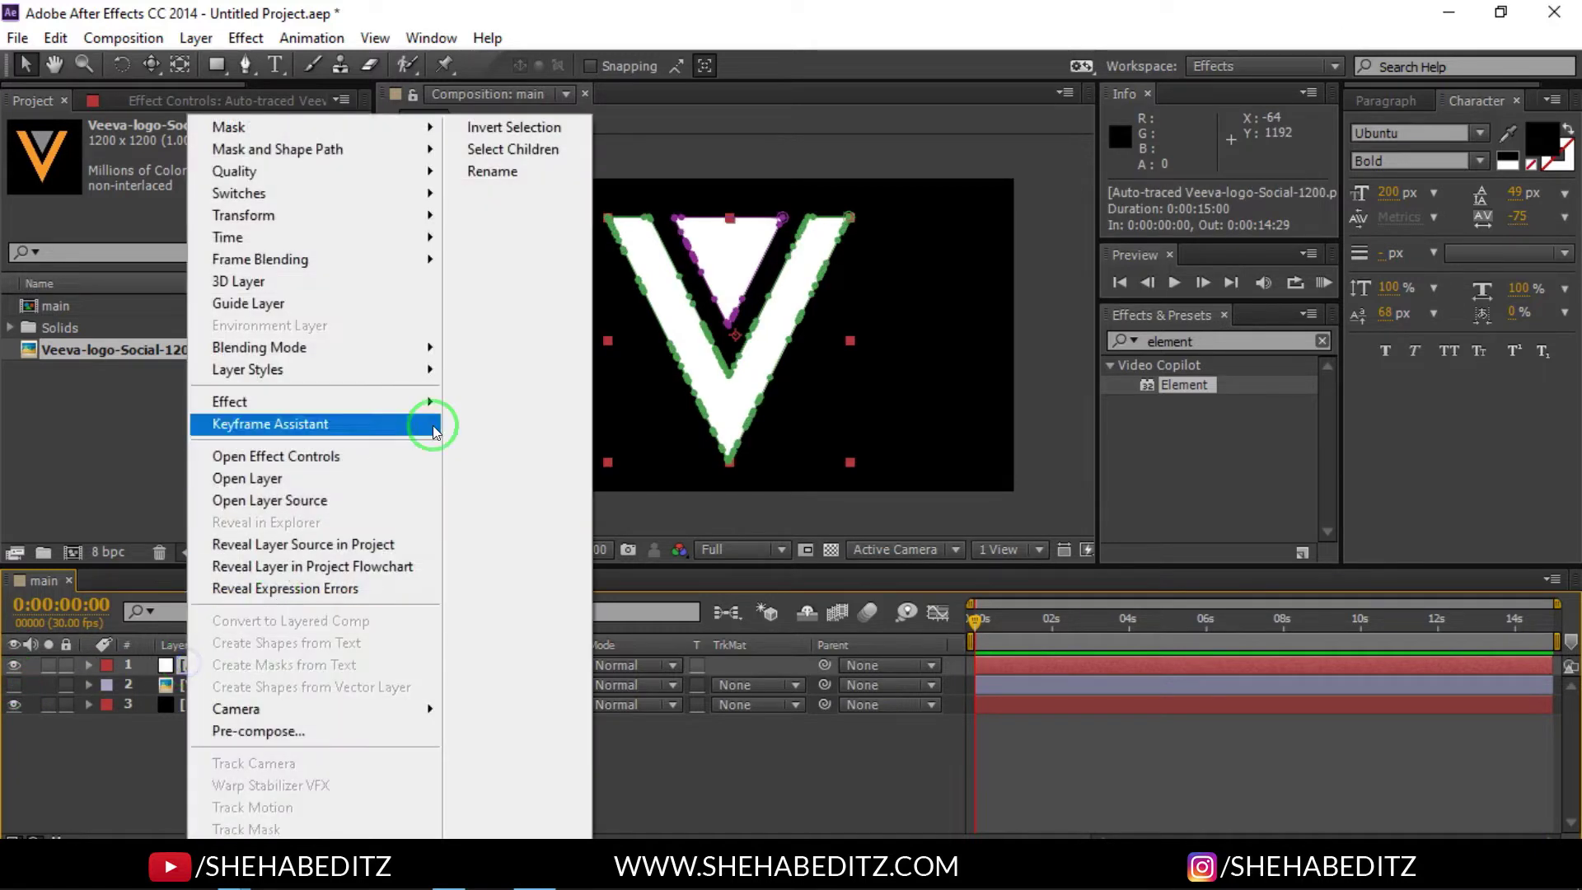
click(478, 165)
key(BackSpace)
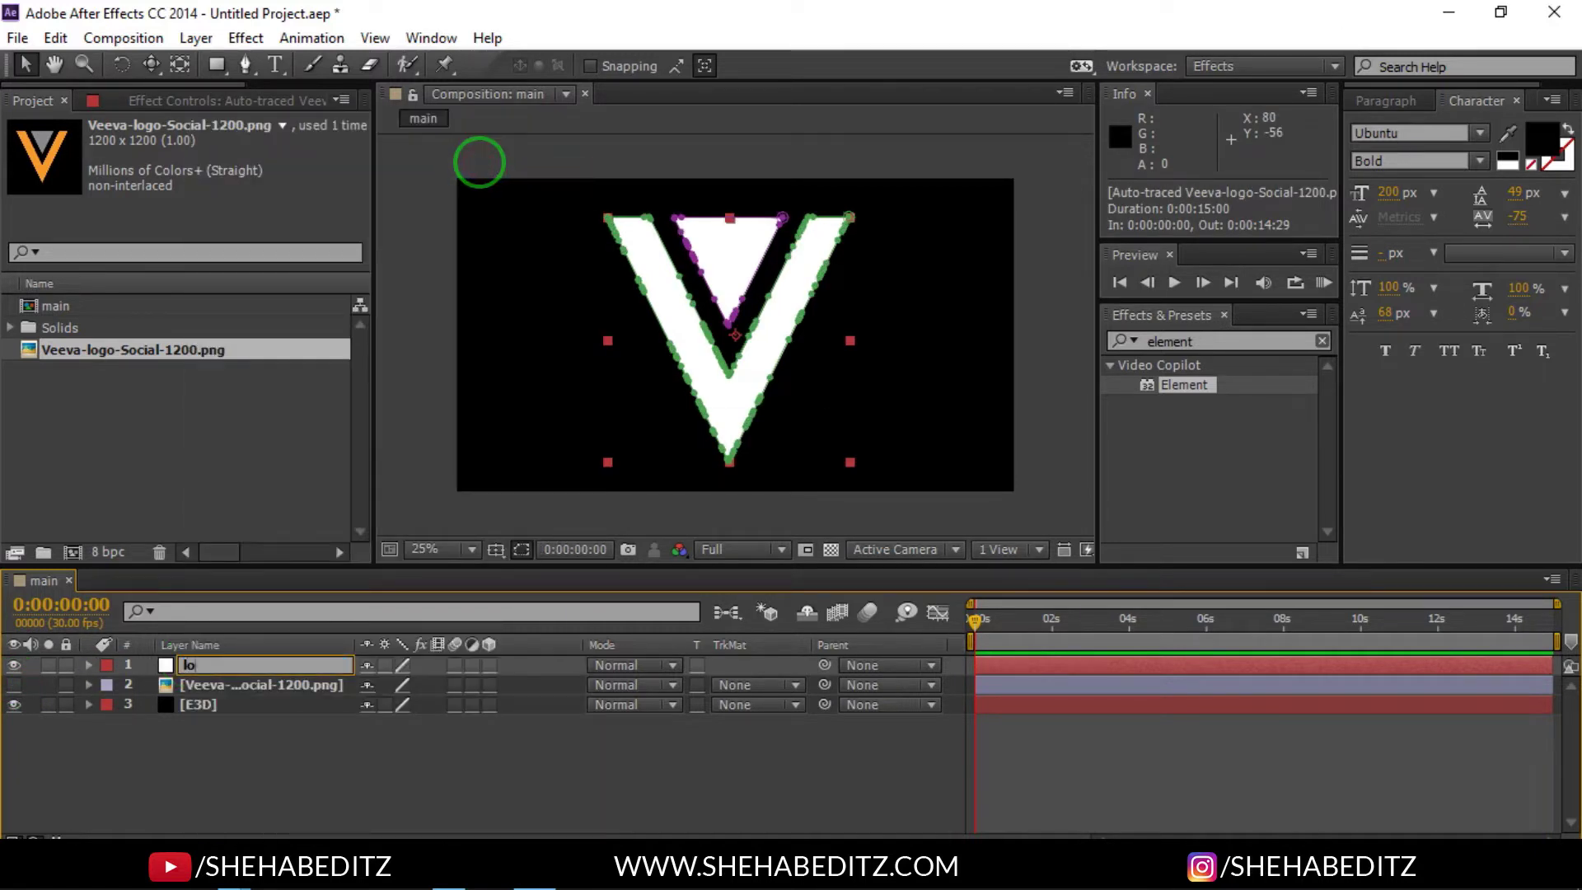
text(logo)
key(Return)
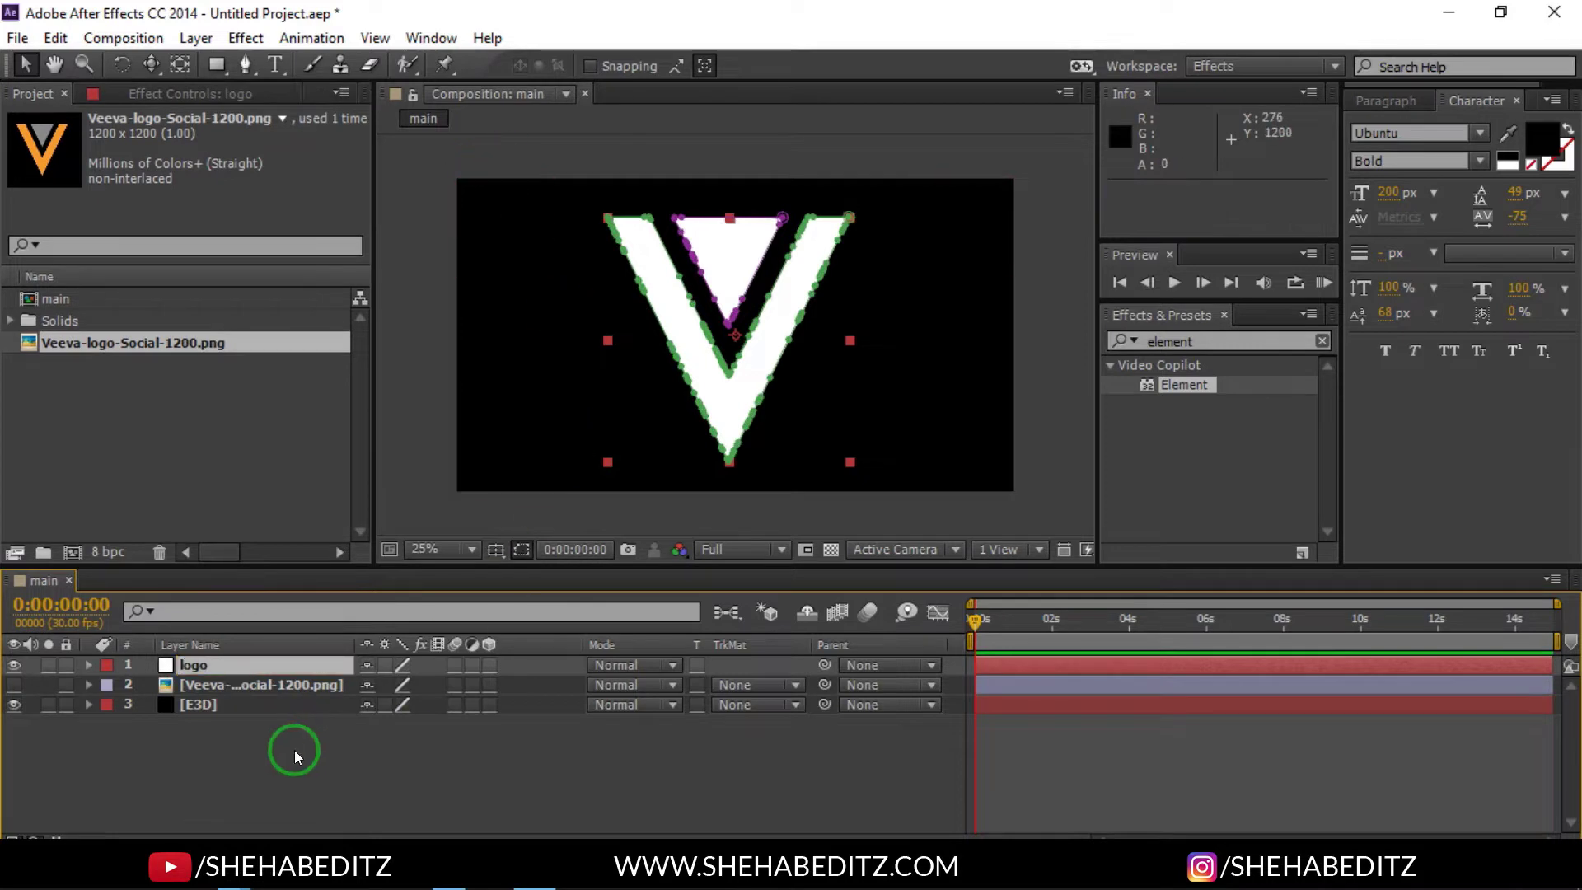
click(247, 733)
click(238, 709)
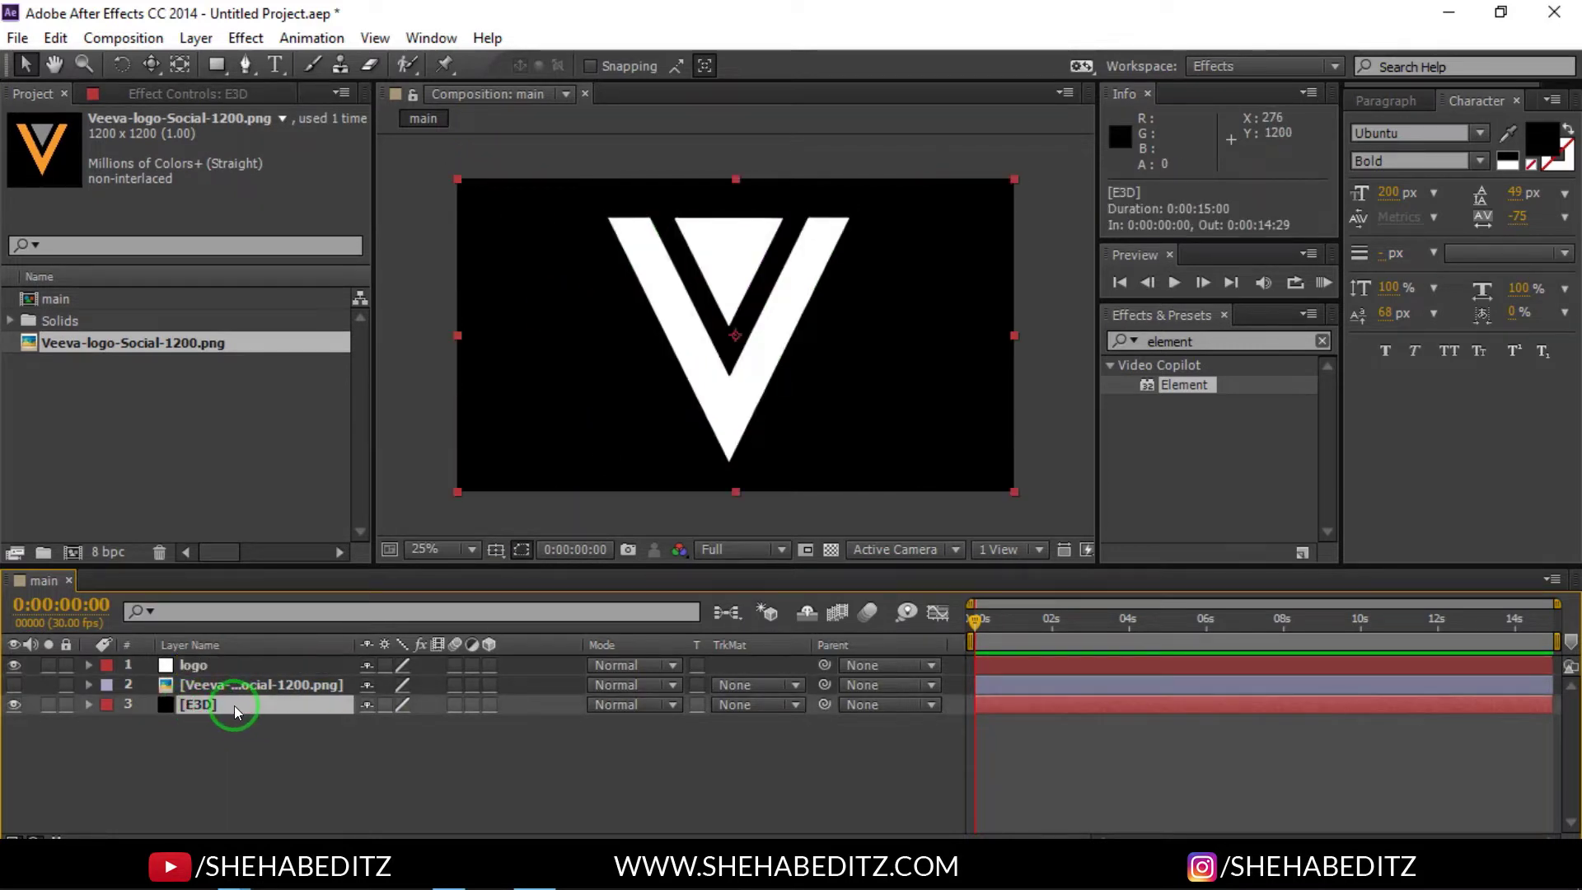
Step: Apply the Element effect from the presets to the E3D solid layer
click(246, 38)
mouse_move(385, 810)
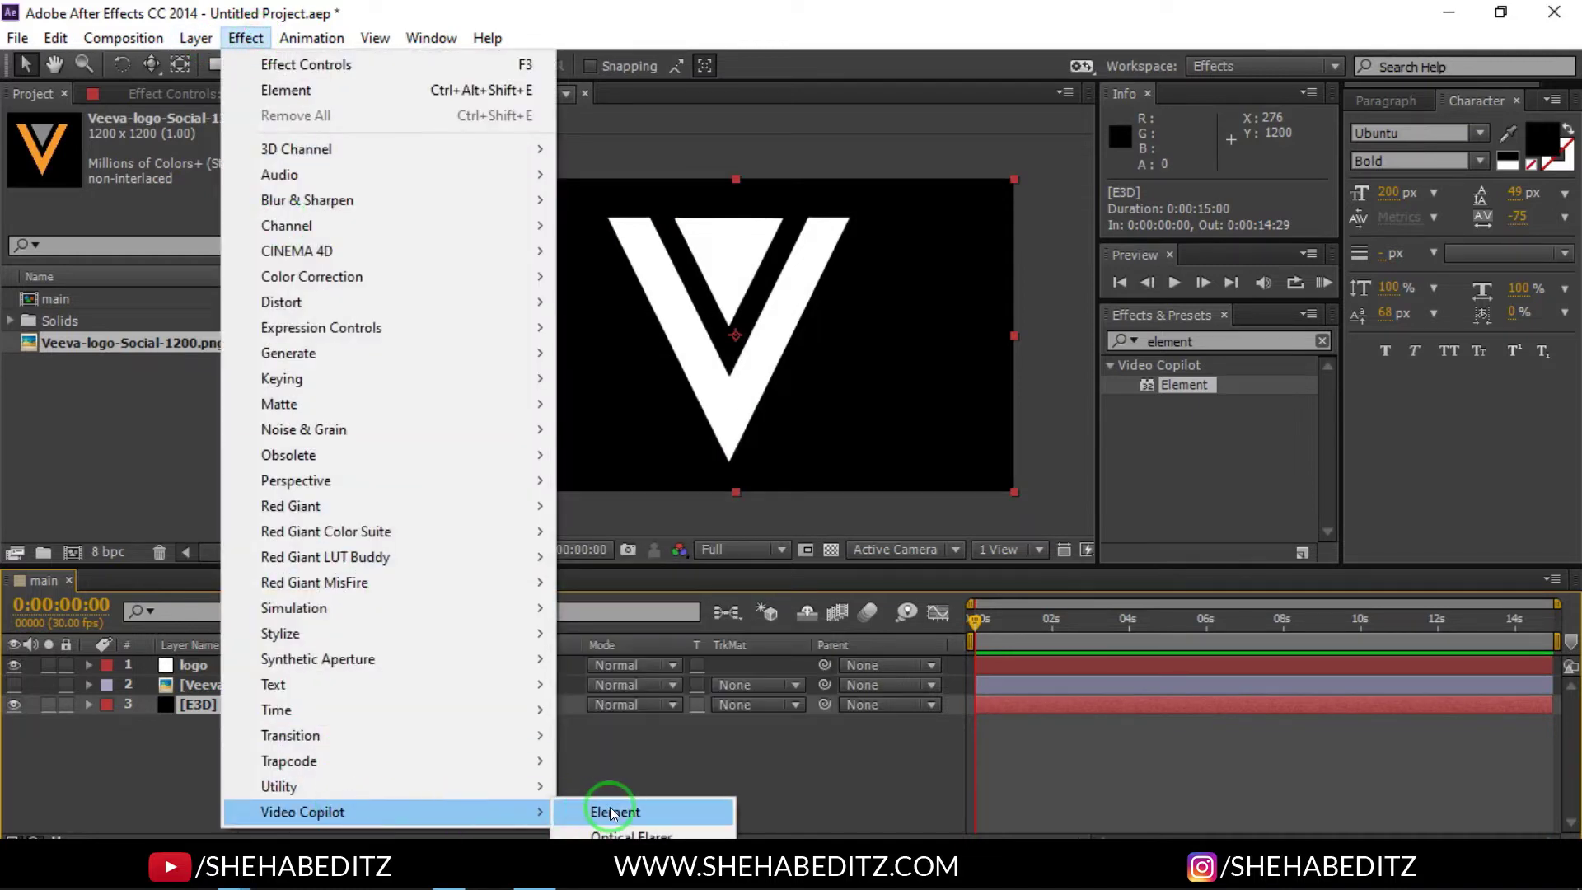
click(335, 706)
click(1136, 387)
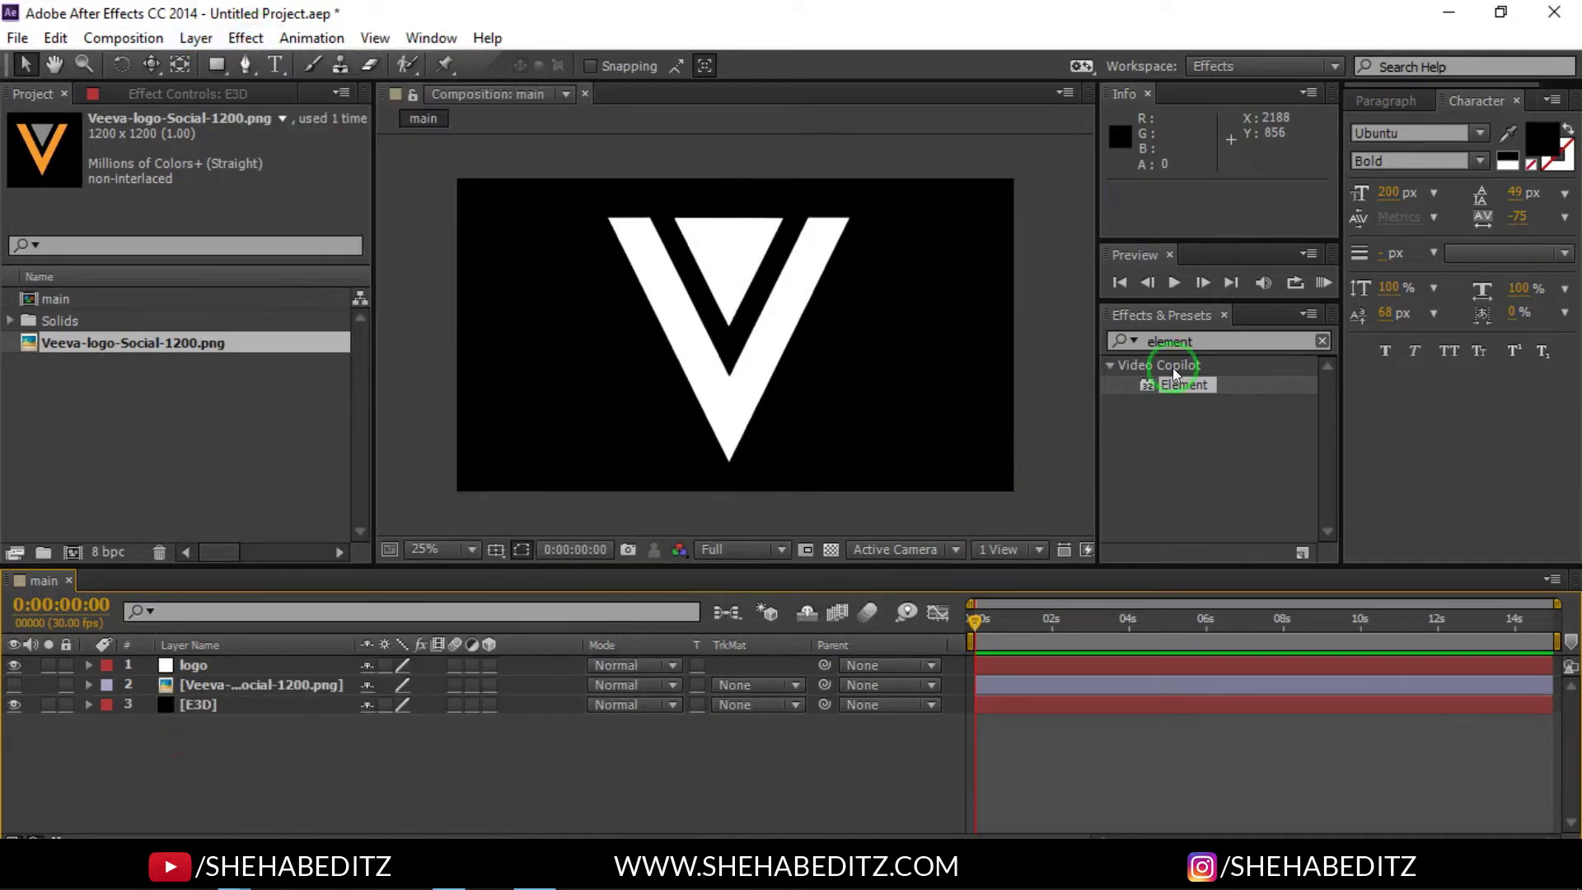
double_click(1198, 341)
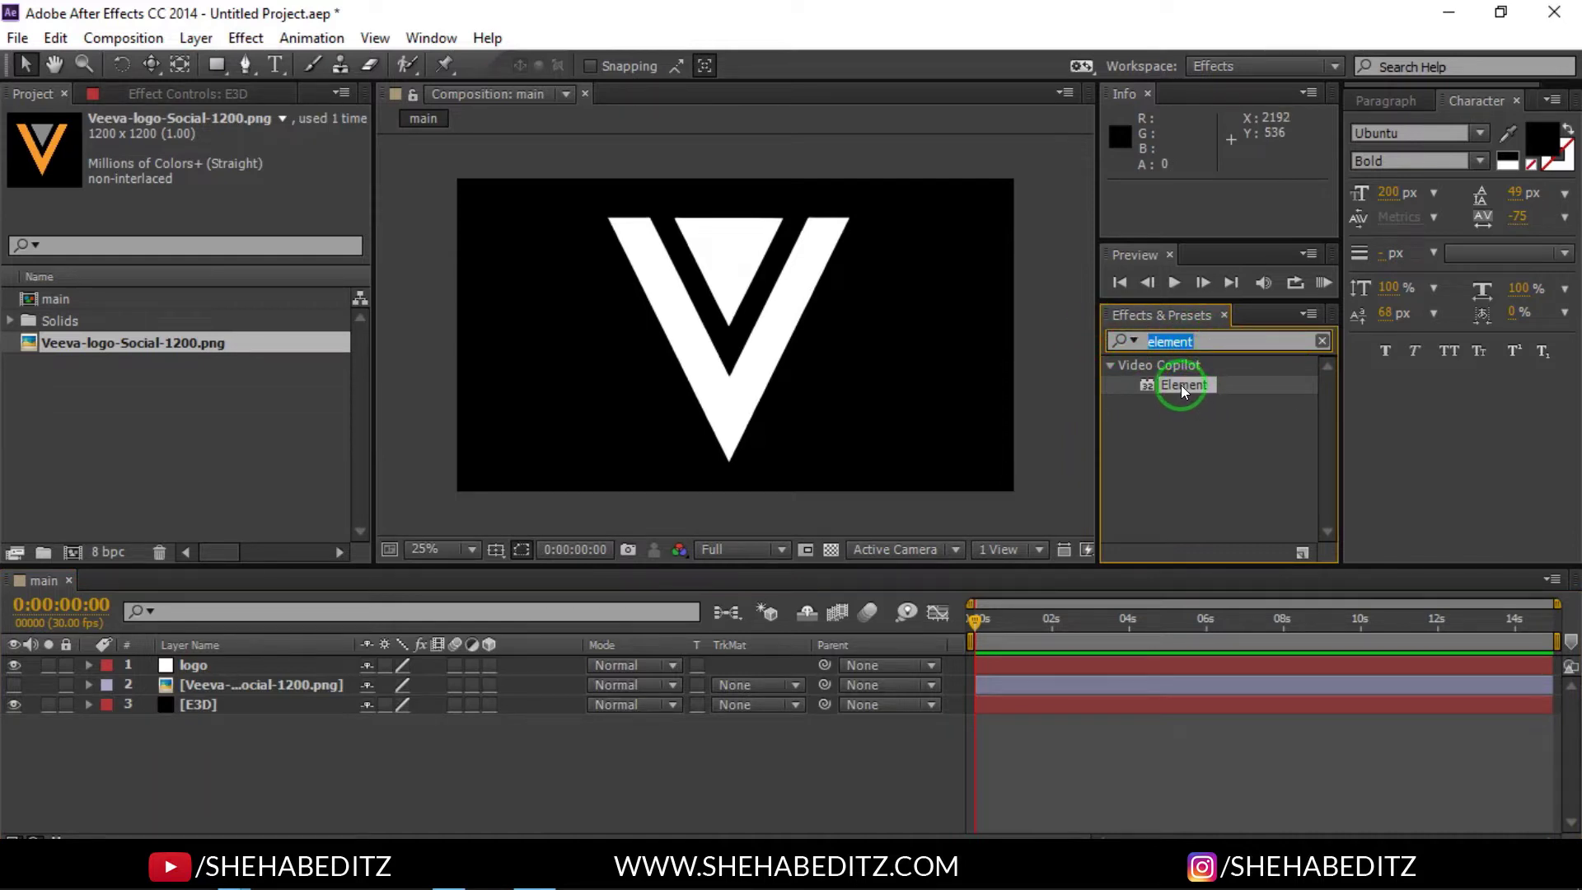
drag(1183, 387, 224, 706)
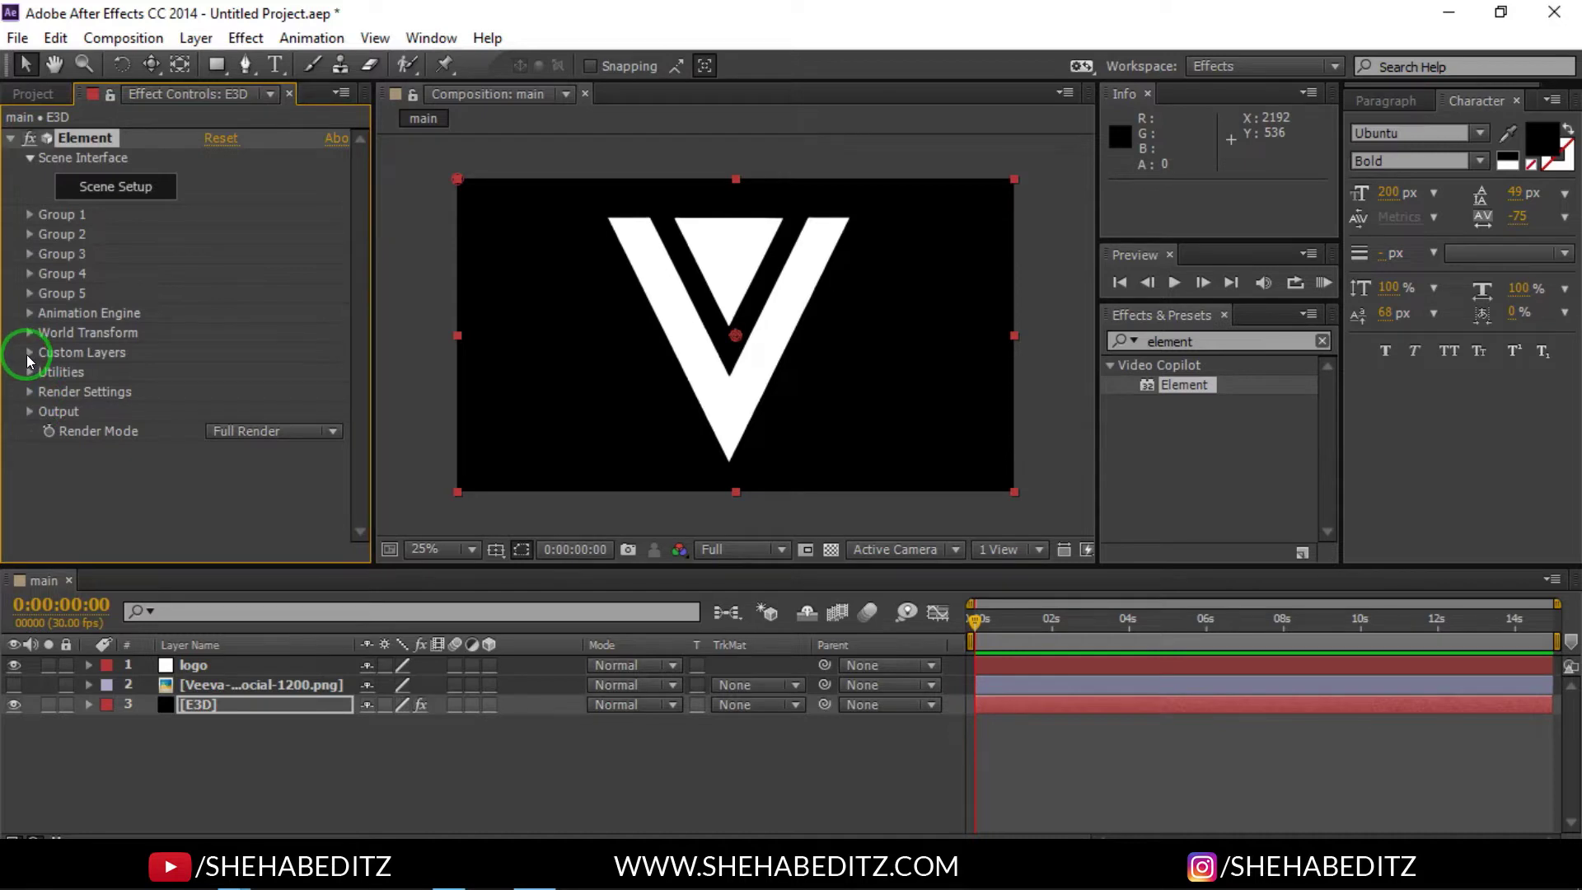
Step: Set Custom Layers Path Layer 1 to the logo layer and collapse the Custom Layers group
click(30, 354)
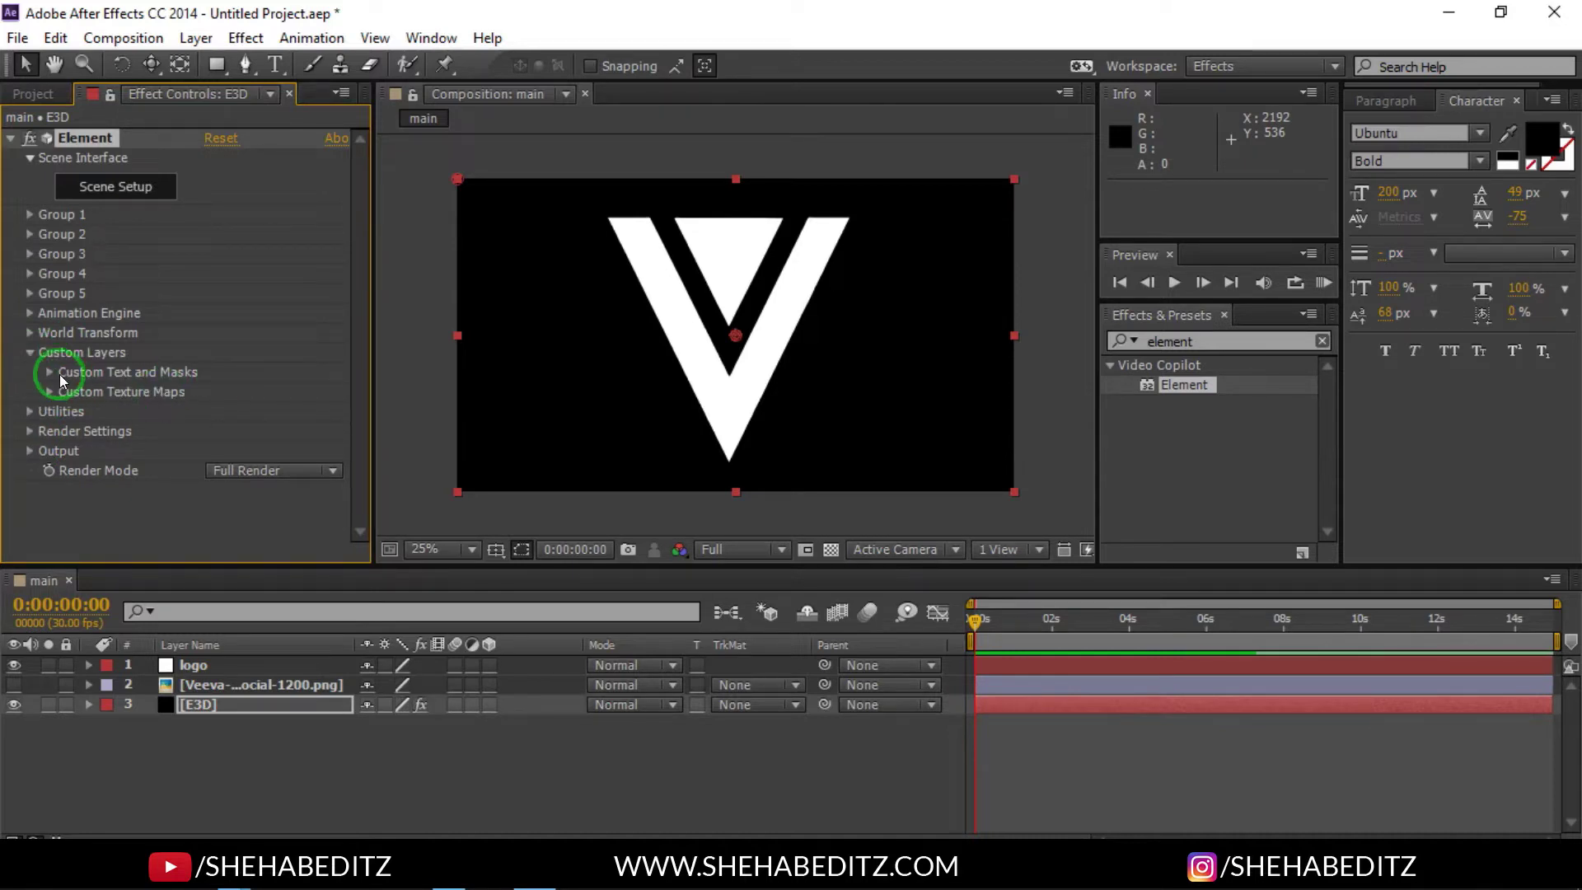
click(50, 372)
scroll(244, 325, down, 3)
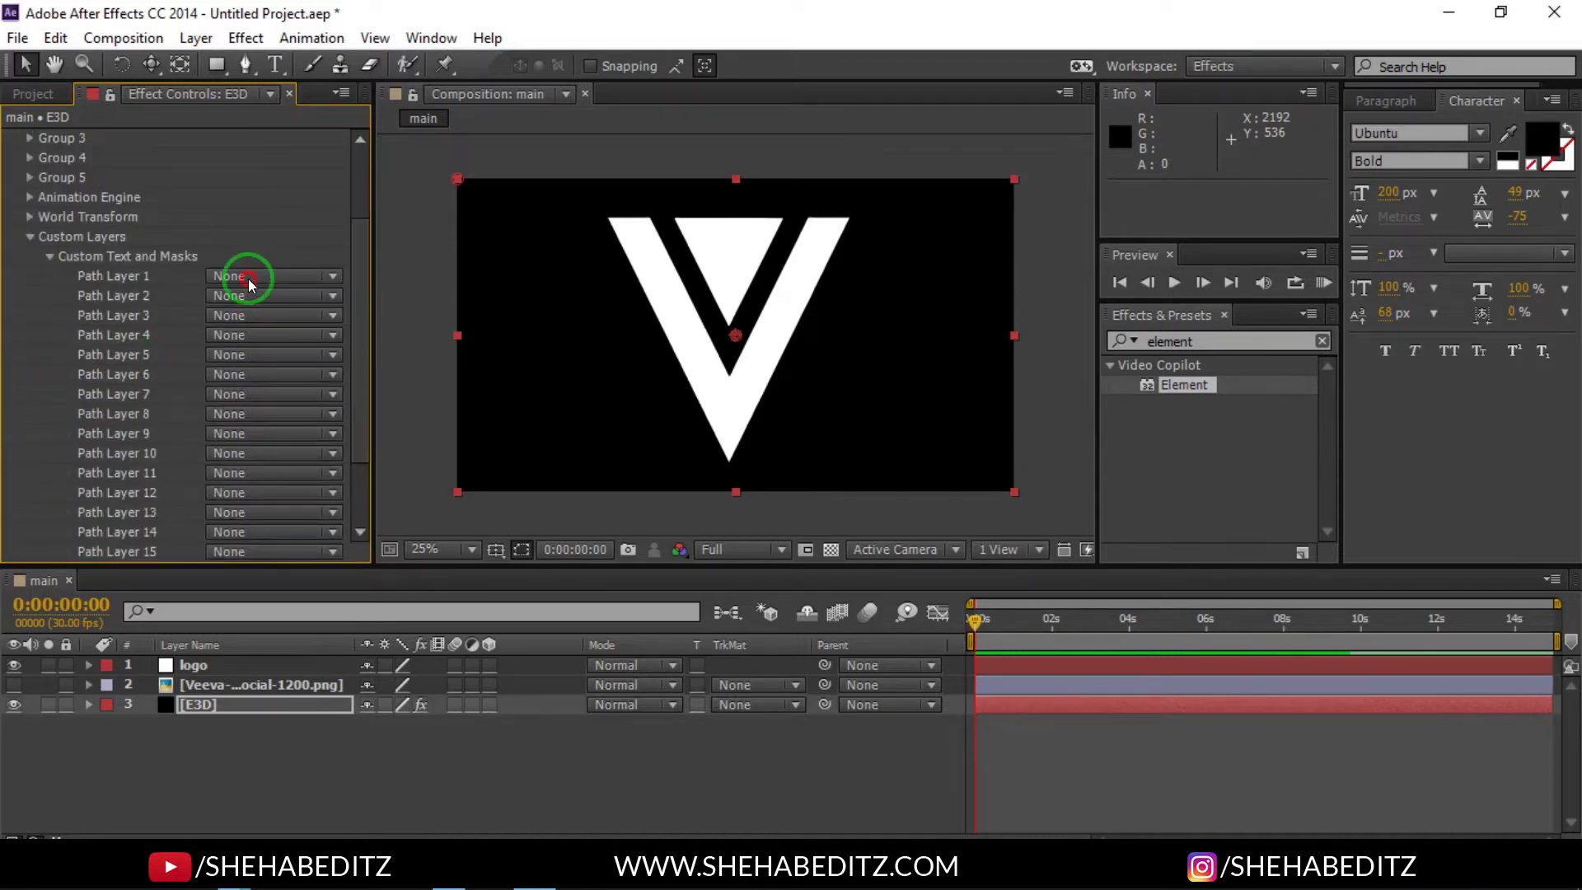
click(249, 280)
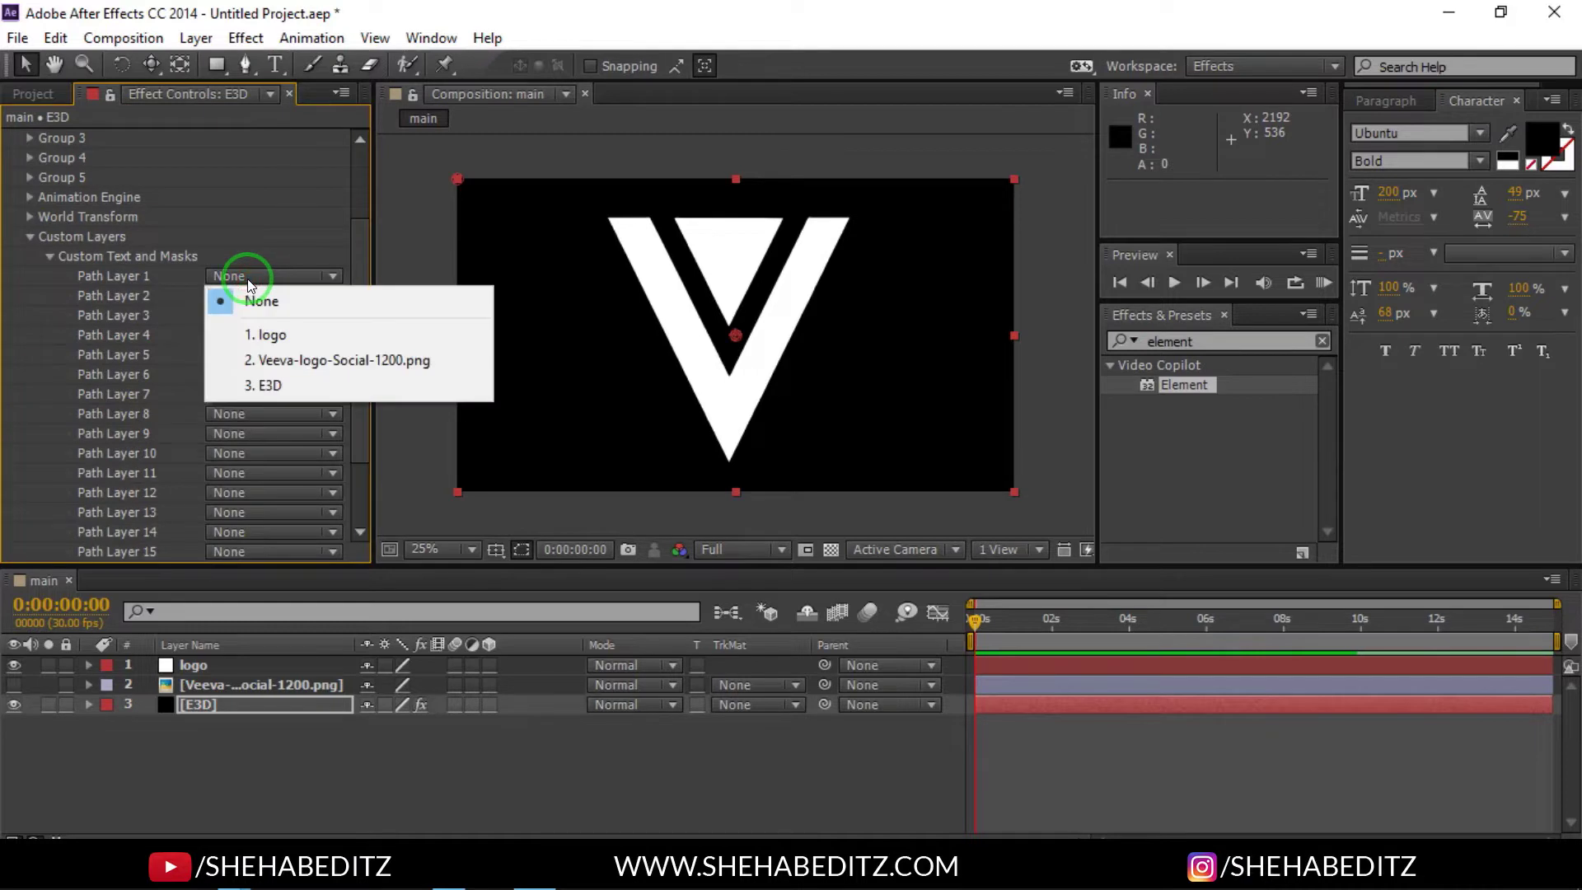
click(279, 334)
click(31, 237)
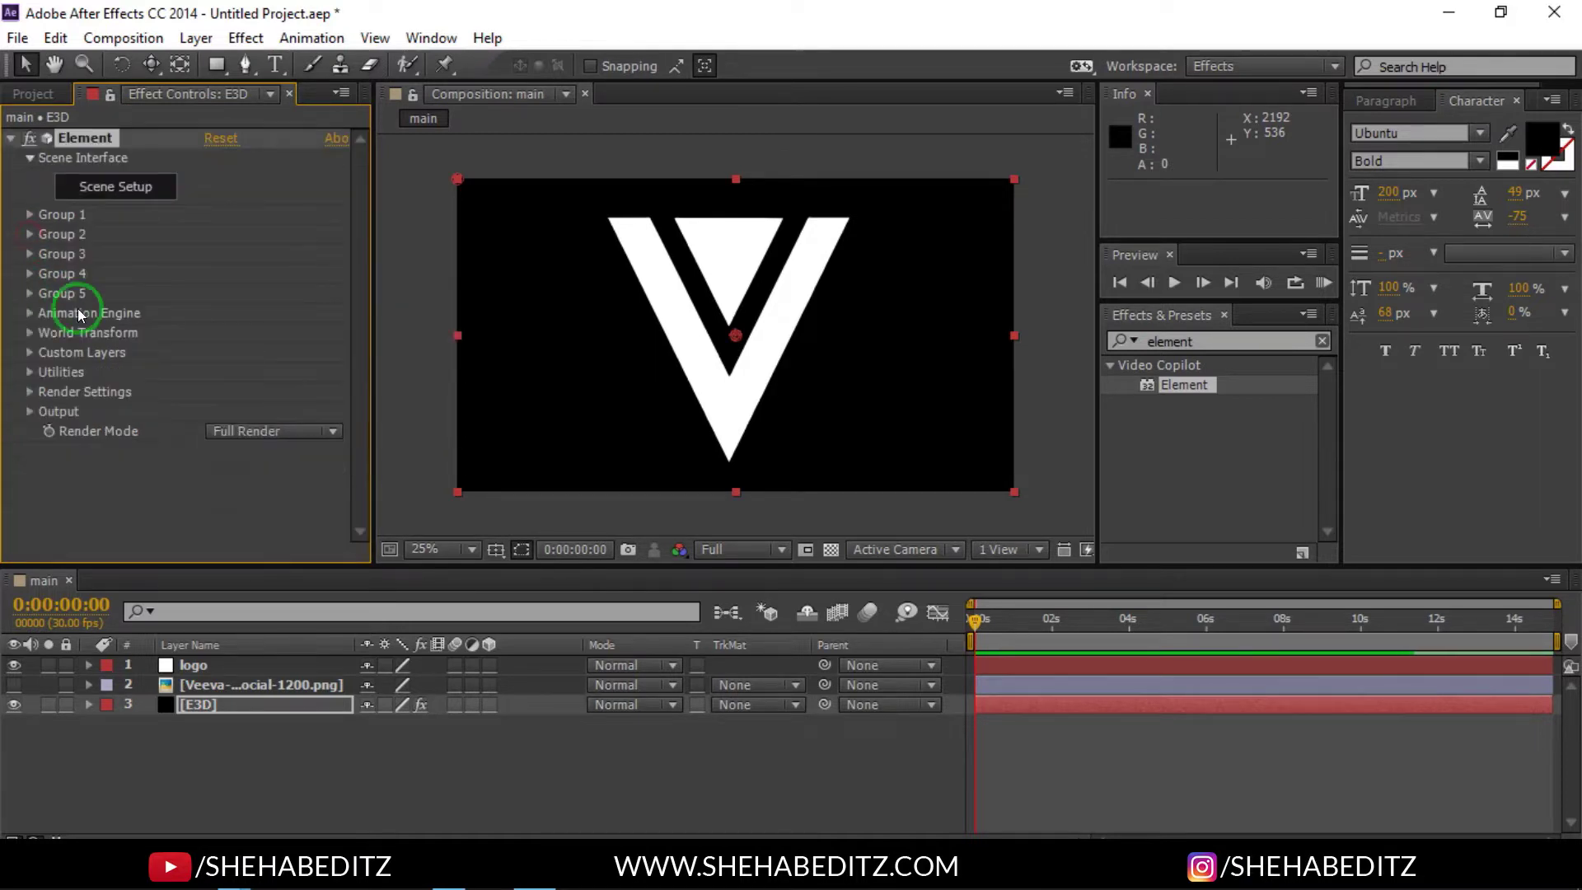
click(116, 186)
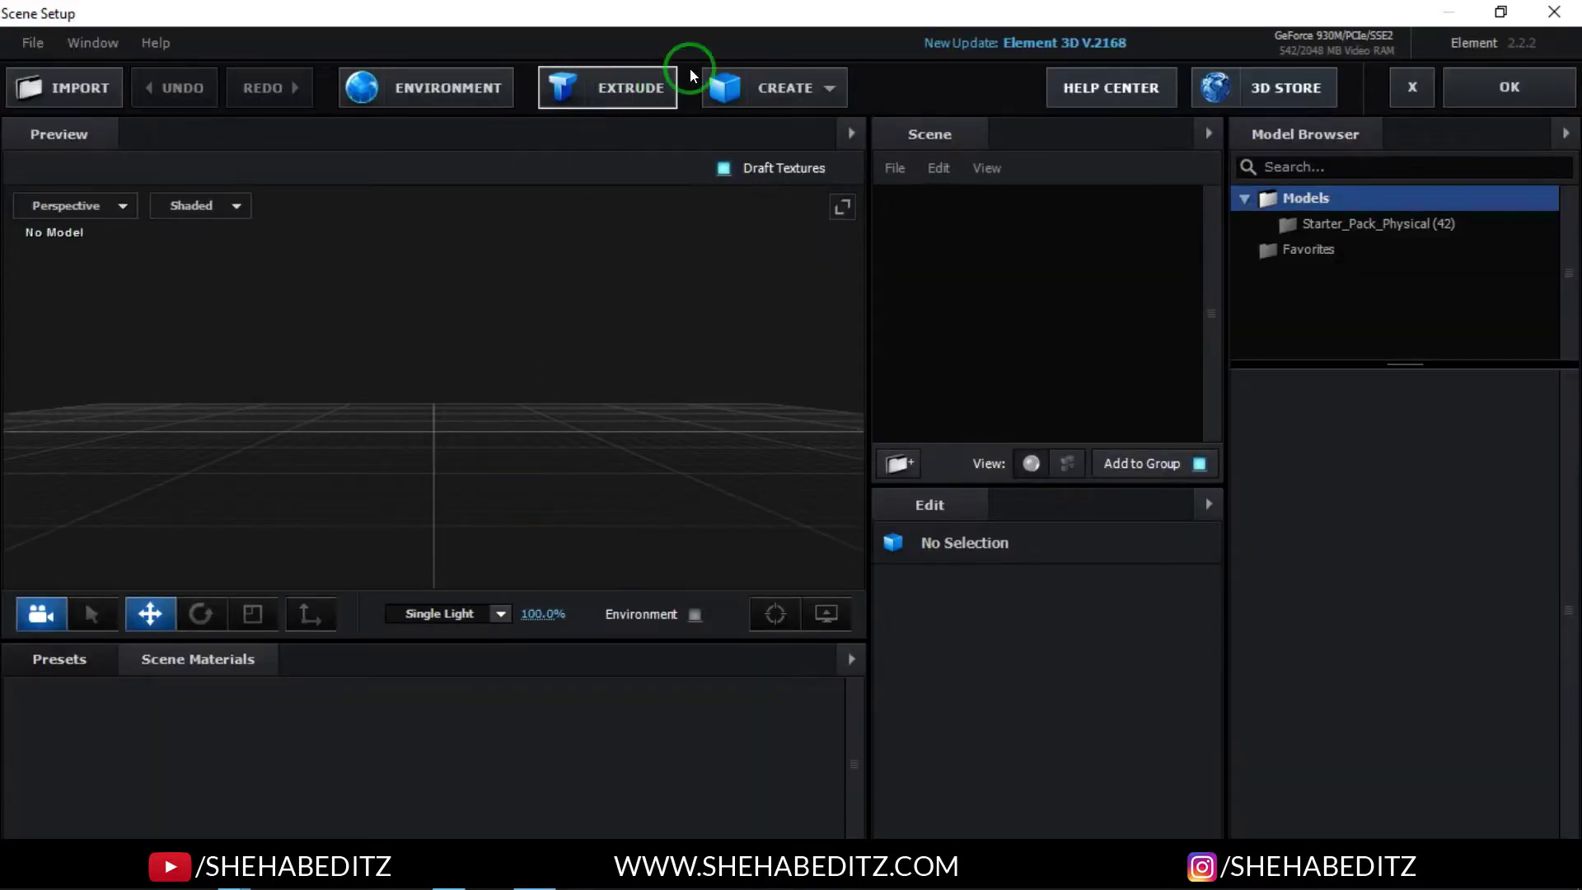
Step: Extrude the logo and set Bevel 1's extrusion depth to 1.5
click(619, 91)
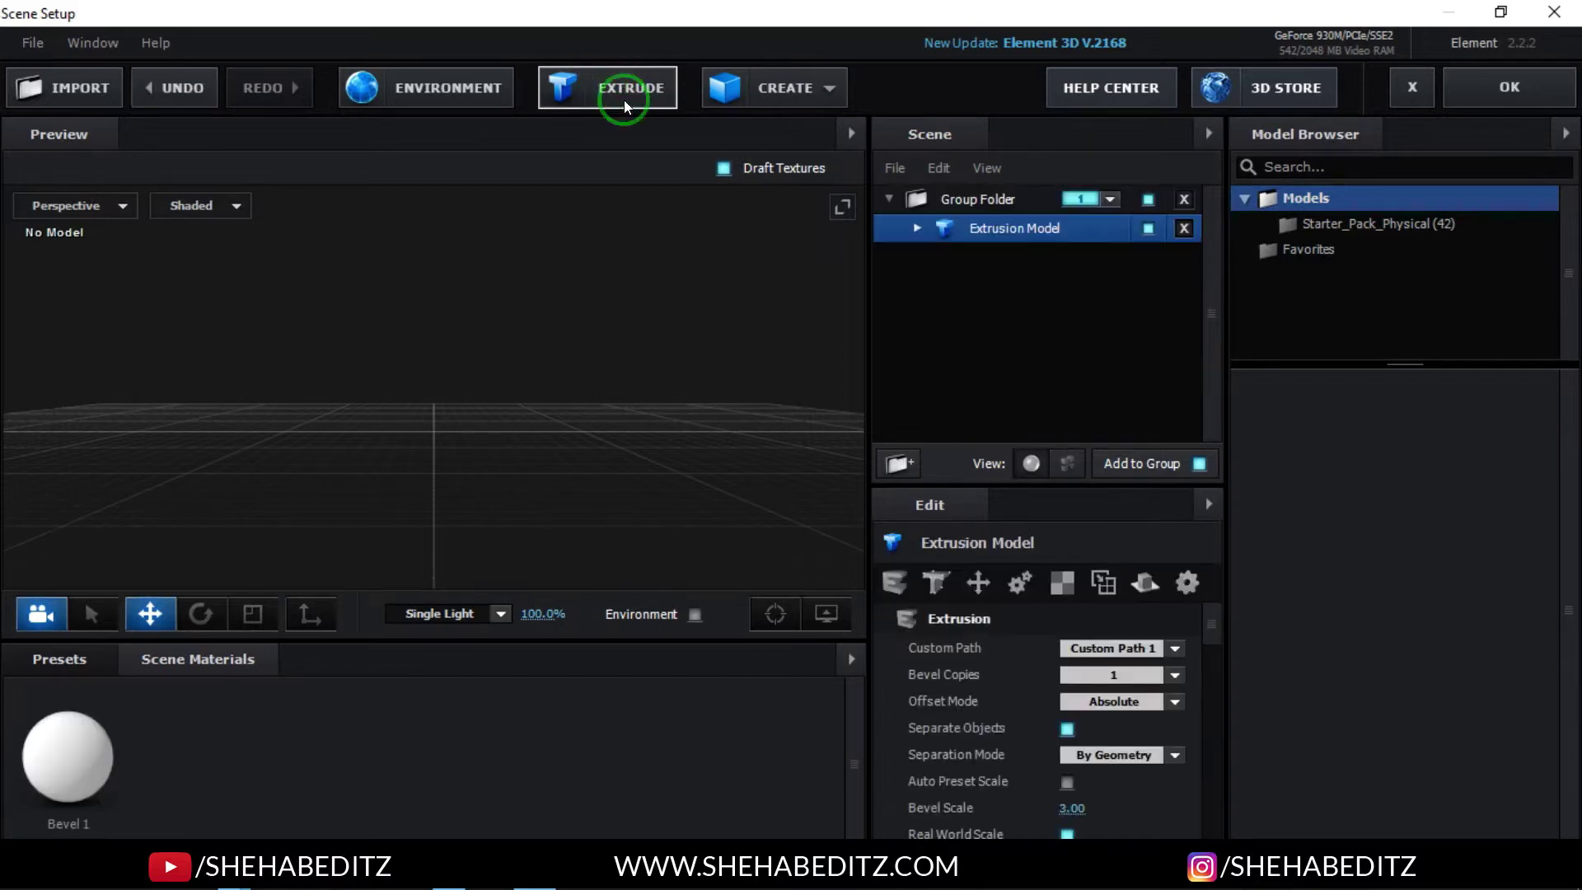
drag(582, 233, 618, 268)
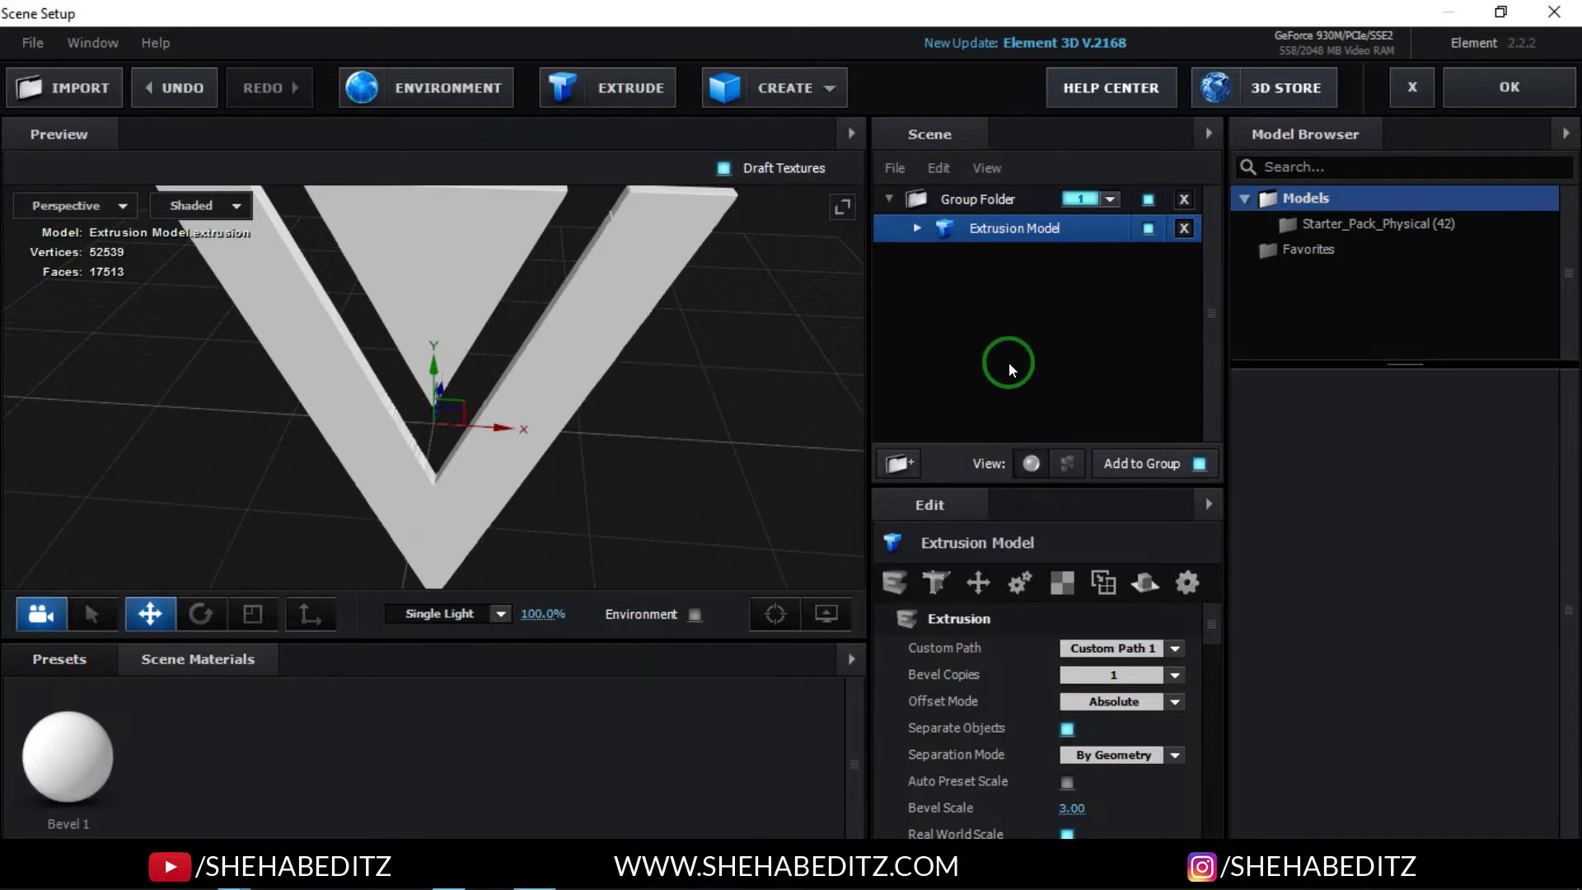
scroll(1101, 736, down, 5)
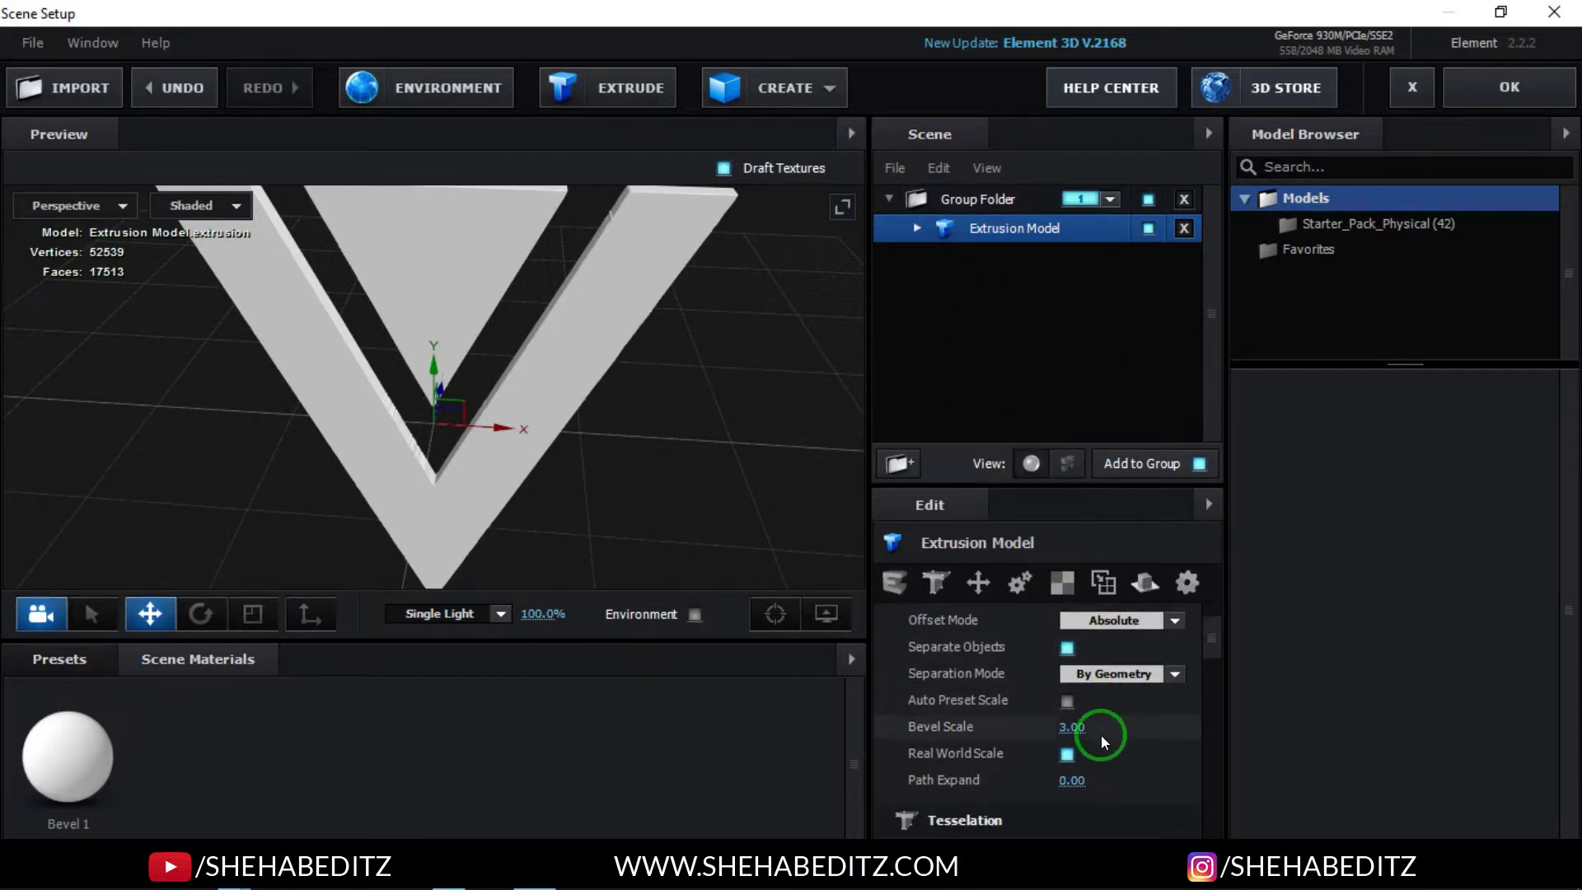
scroll(1076, 735, down, 3)
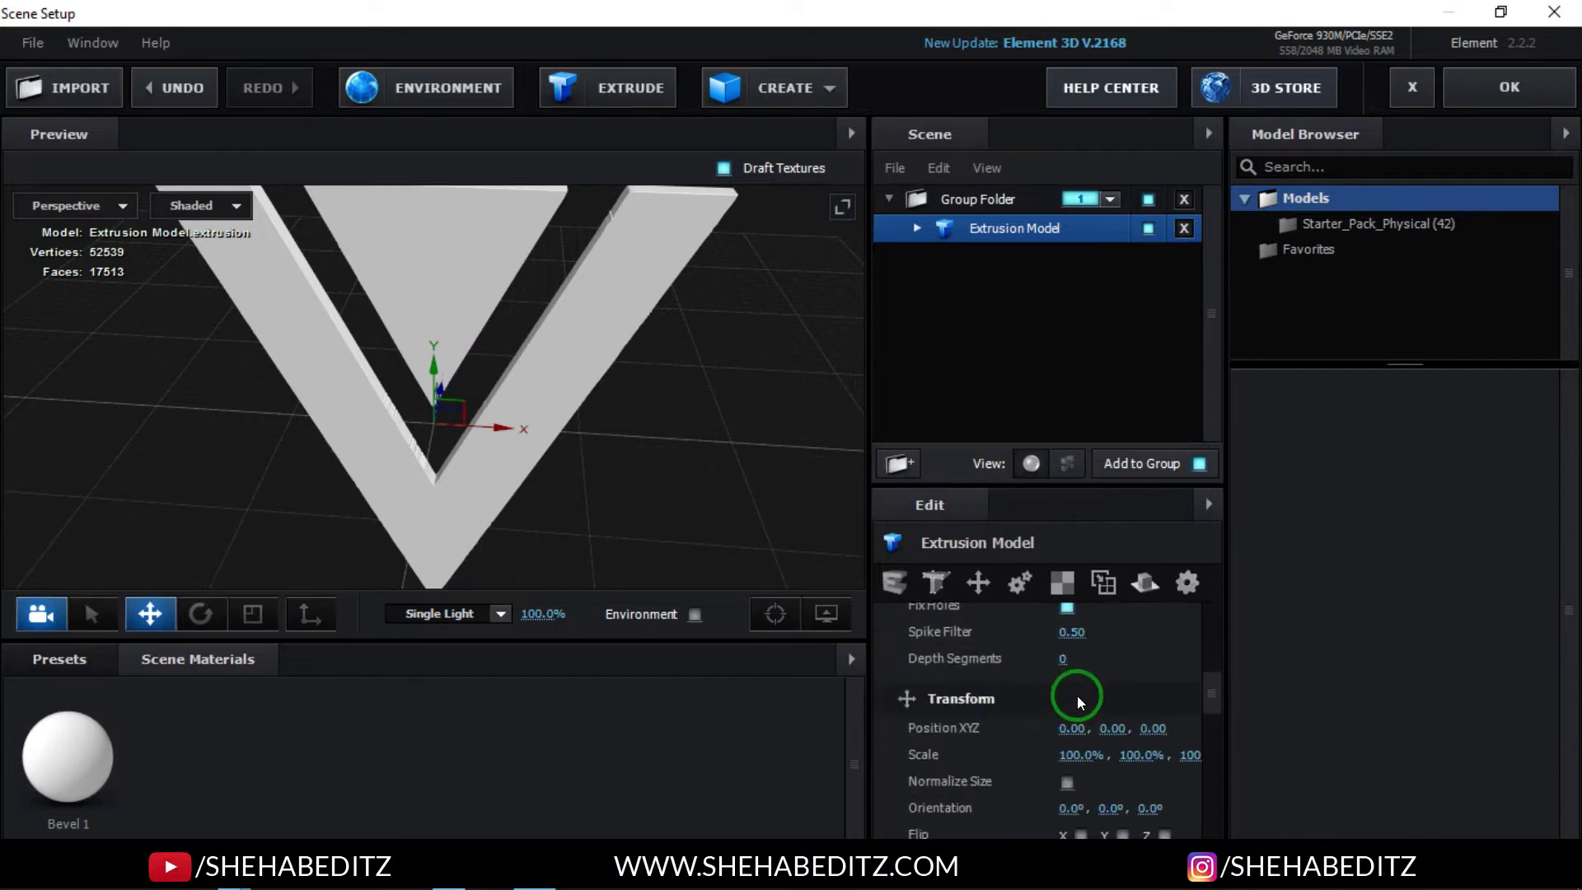
scroll(1063, 651, up, 2)
scroll(1070, 630, up, 3)
click(917, 229)
click(1036, 256)
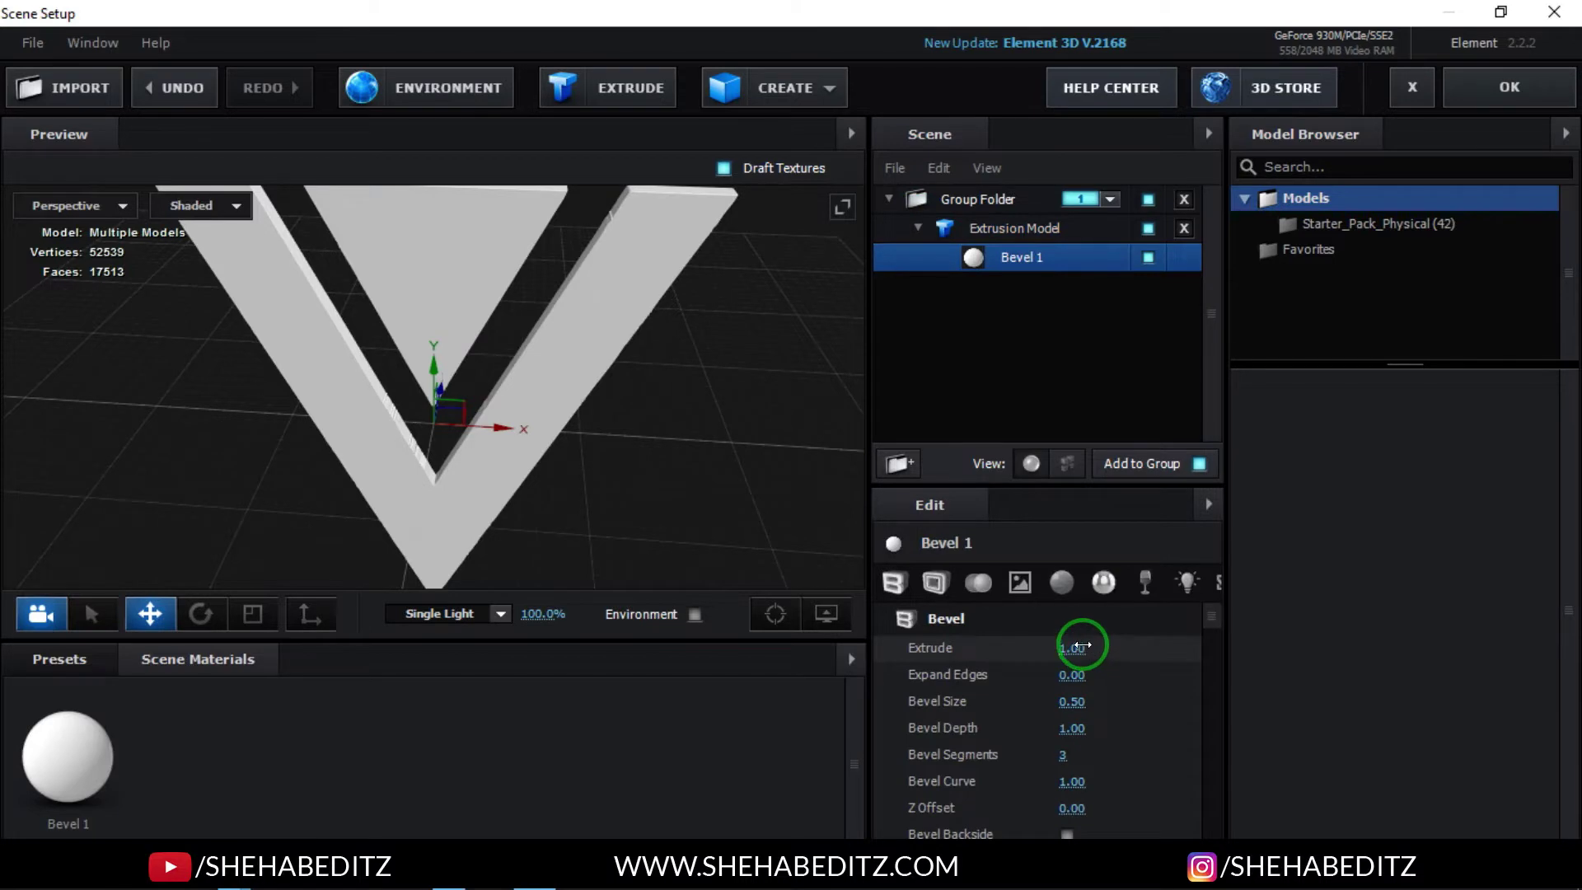
click(1082, 649)
text(1.5)
key(Return)
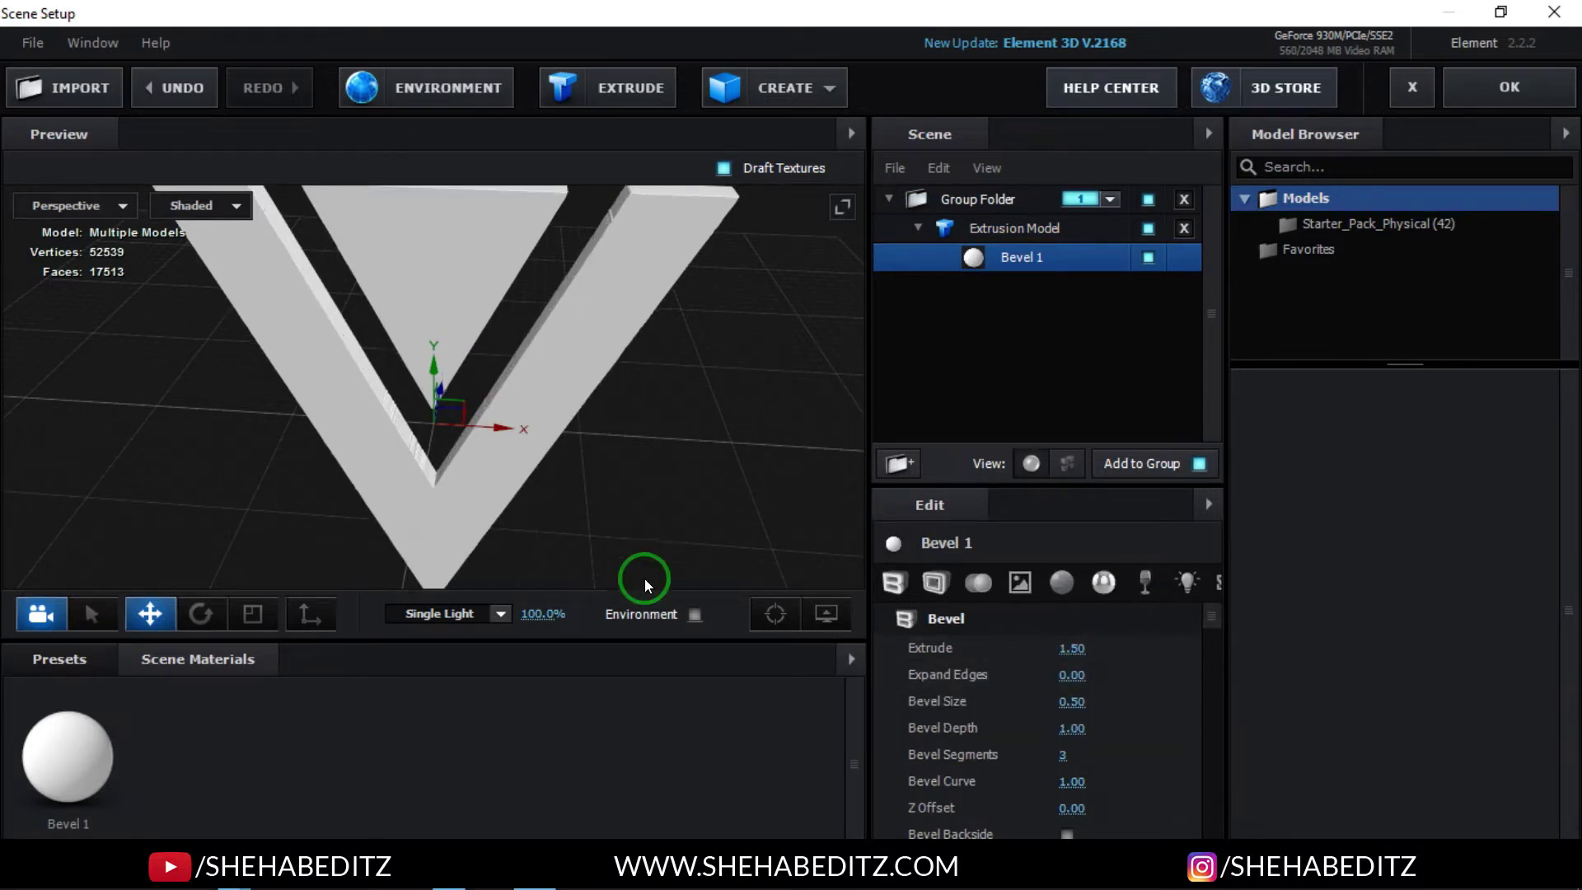
Step: Add a second extrusion of the logo and hide the first Extrusion Model
click(633, 91)
click(917, 230)
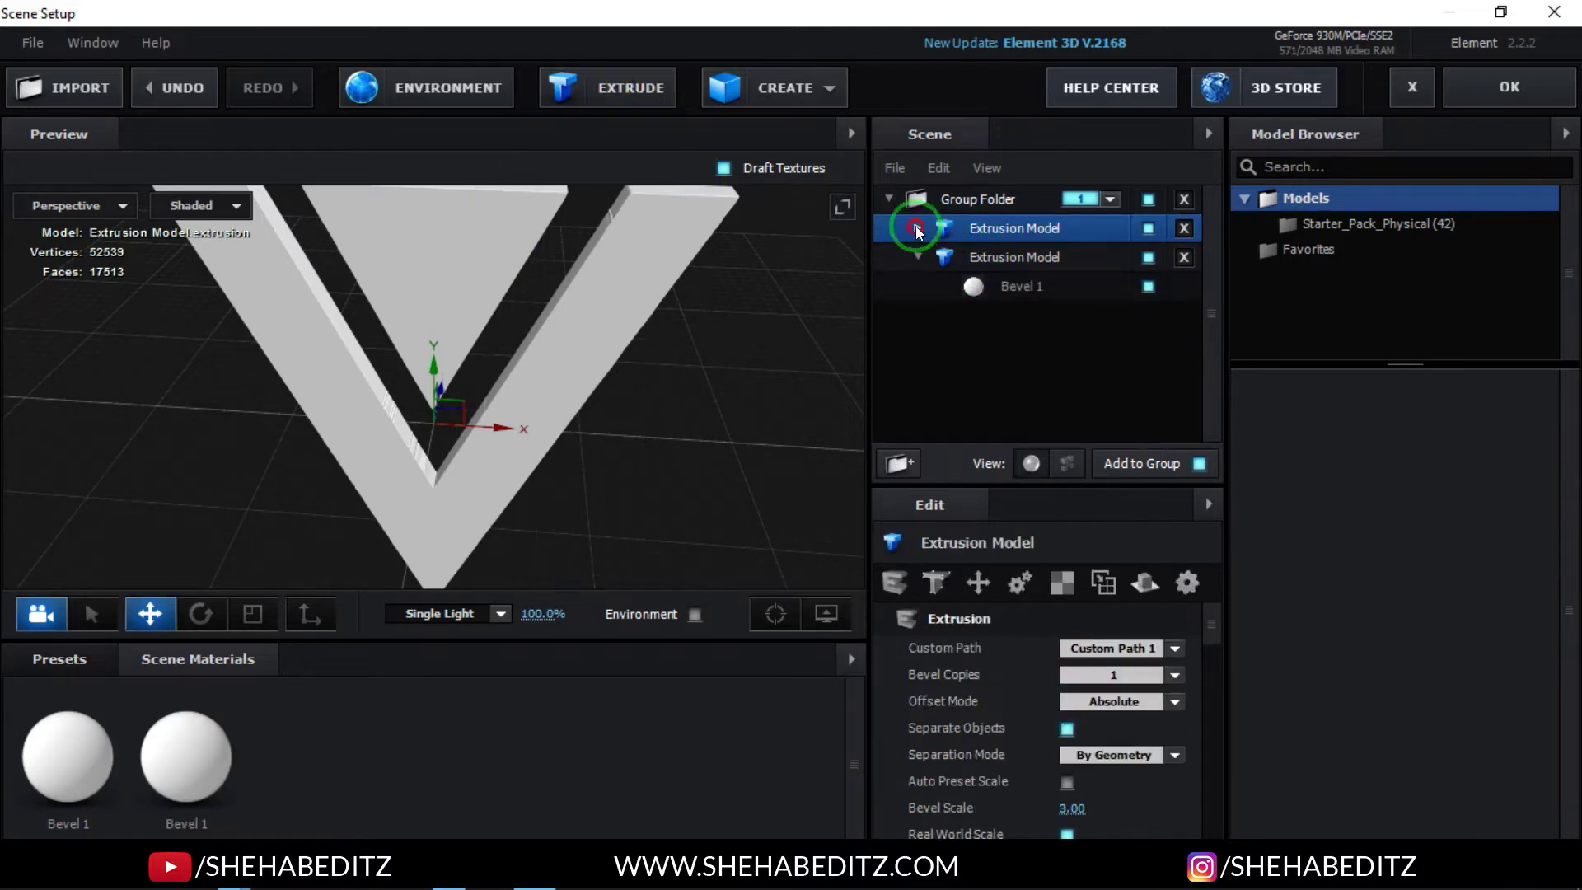
click(1011, 257)
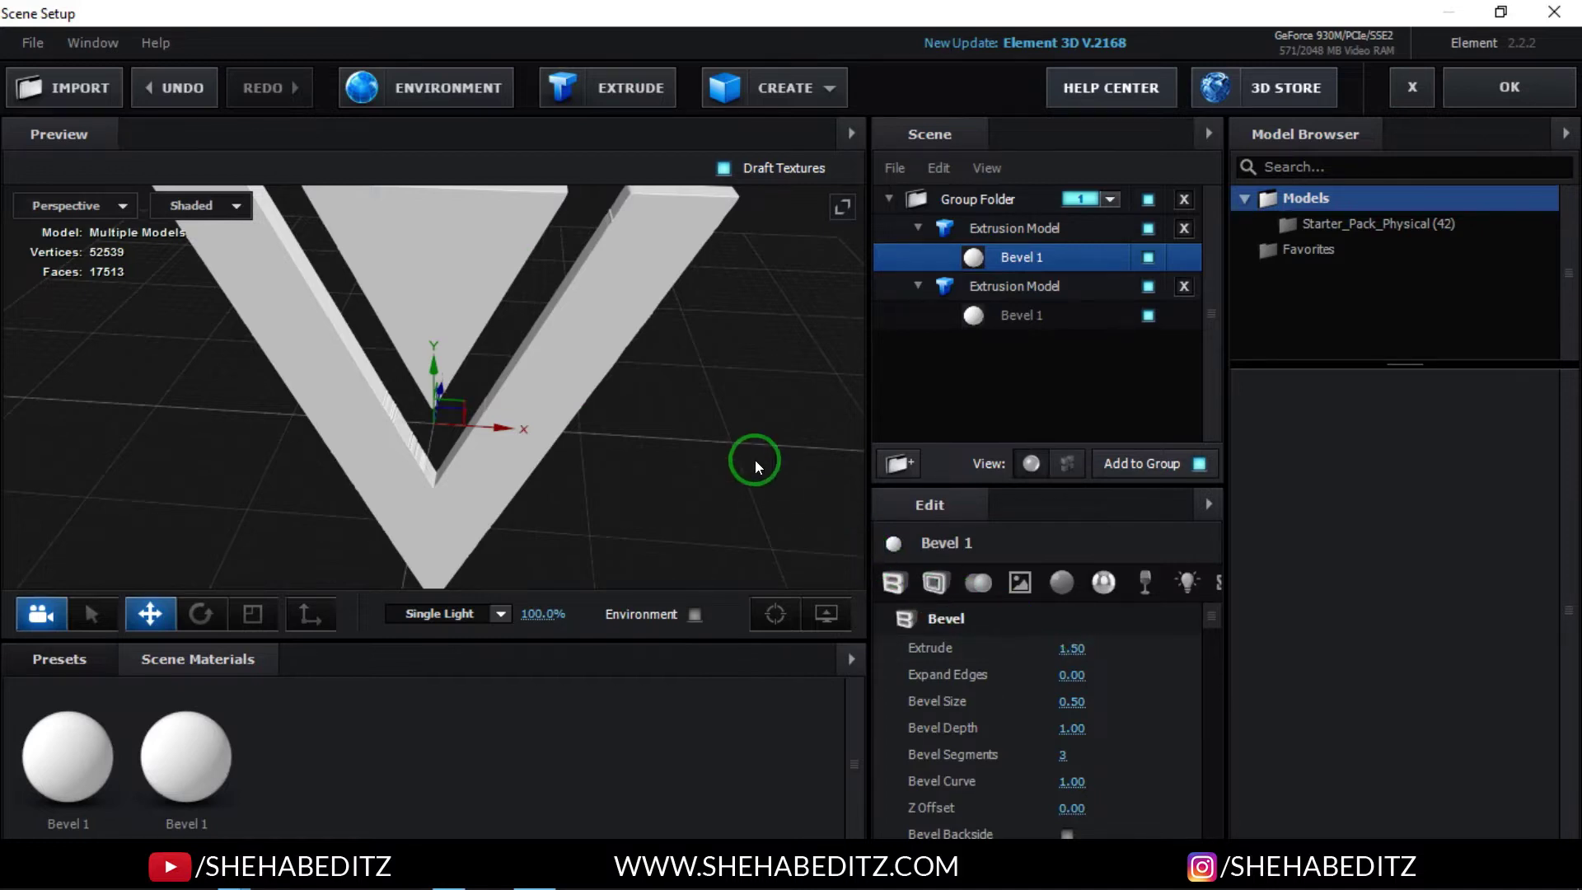
click(1018, 317)
click(1149, 228)
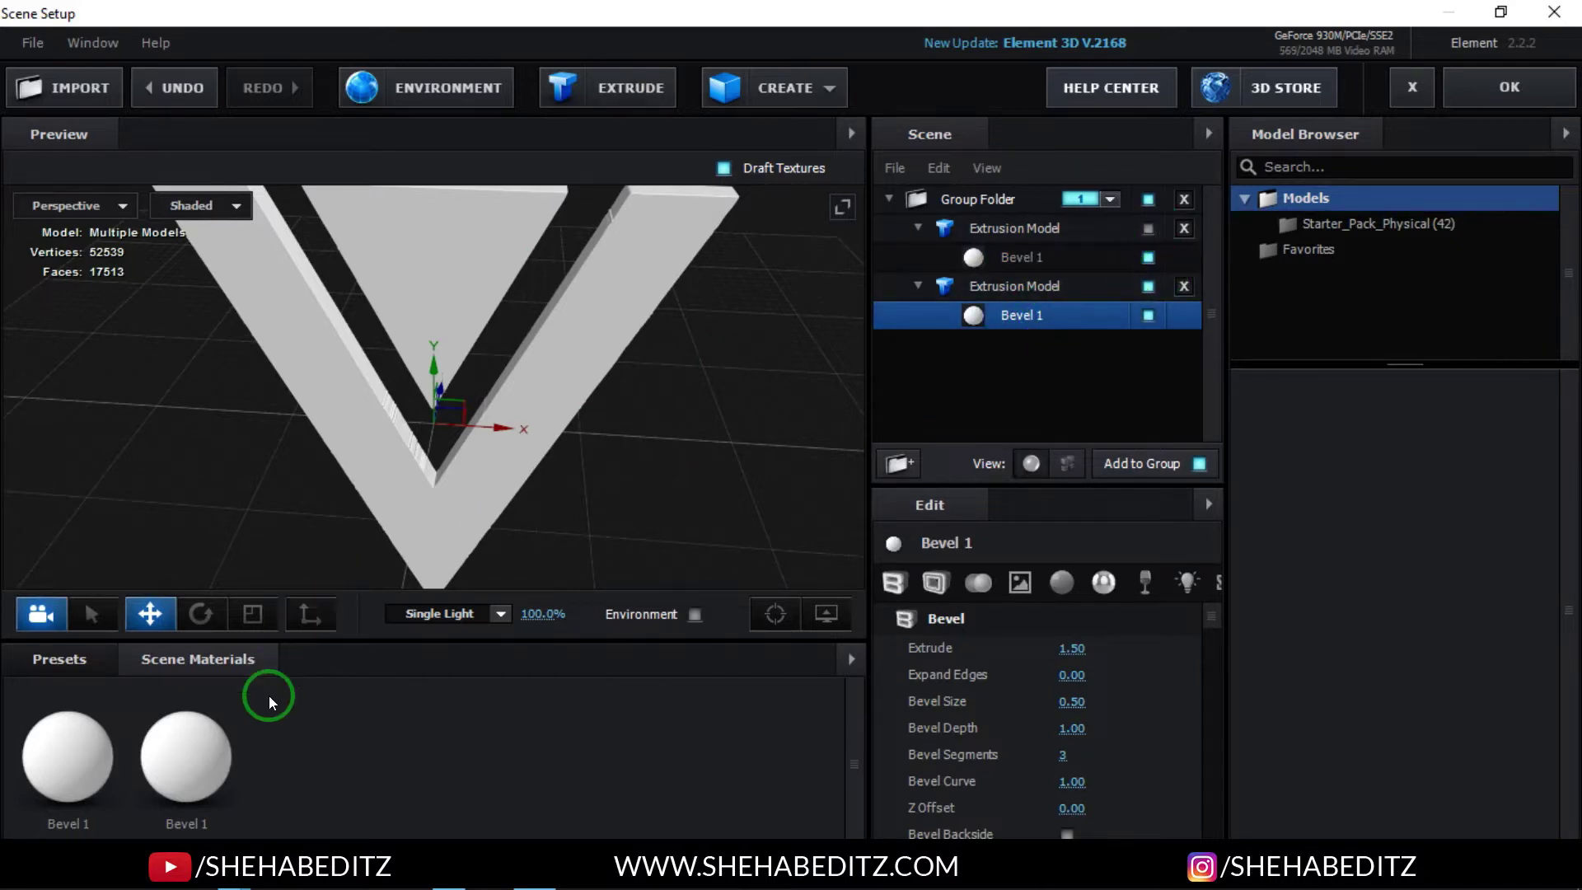
Step: Apply the Physical Paint_Red material to the second model's Bevel 1
click(64, 656)
click(73, 789)
scroll(467, 773, down, 3)
scroll(412, 787, down, 5)
scroll(404, 803, up, 3)
scroll(404, 799, down, 2)
scroll(404, 796, up, 3)
mouse_move(660, 733)
mouse_down()
mouse_move(936, 453)
mouse_move(1001, 316)
mouse_up()
Step: Hide the ground grid in the preview and view the V from the front
drag(552, 410, 745, 569)
click(826, 614)
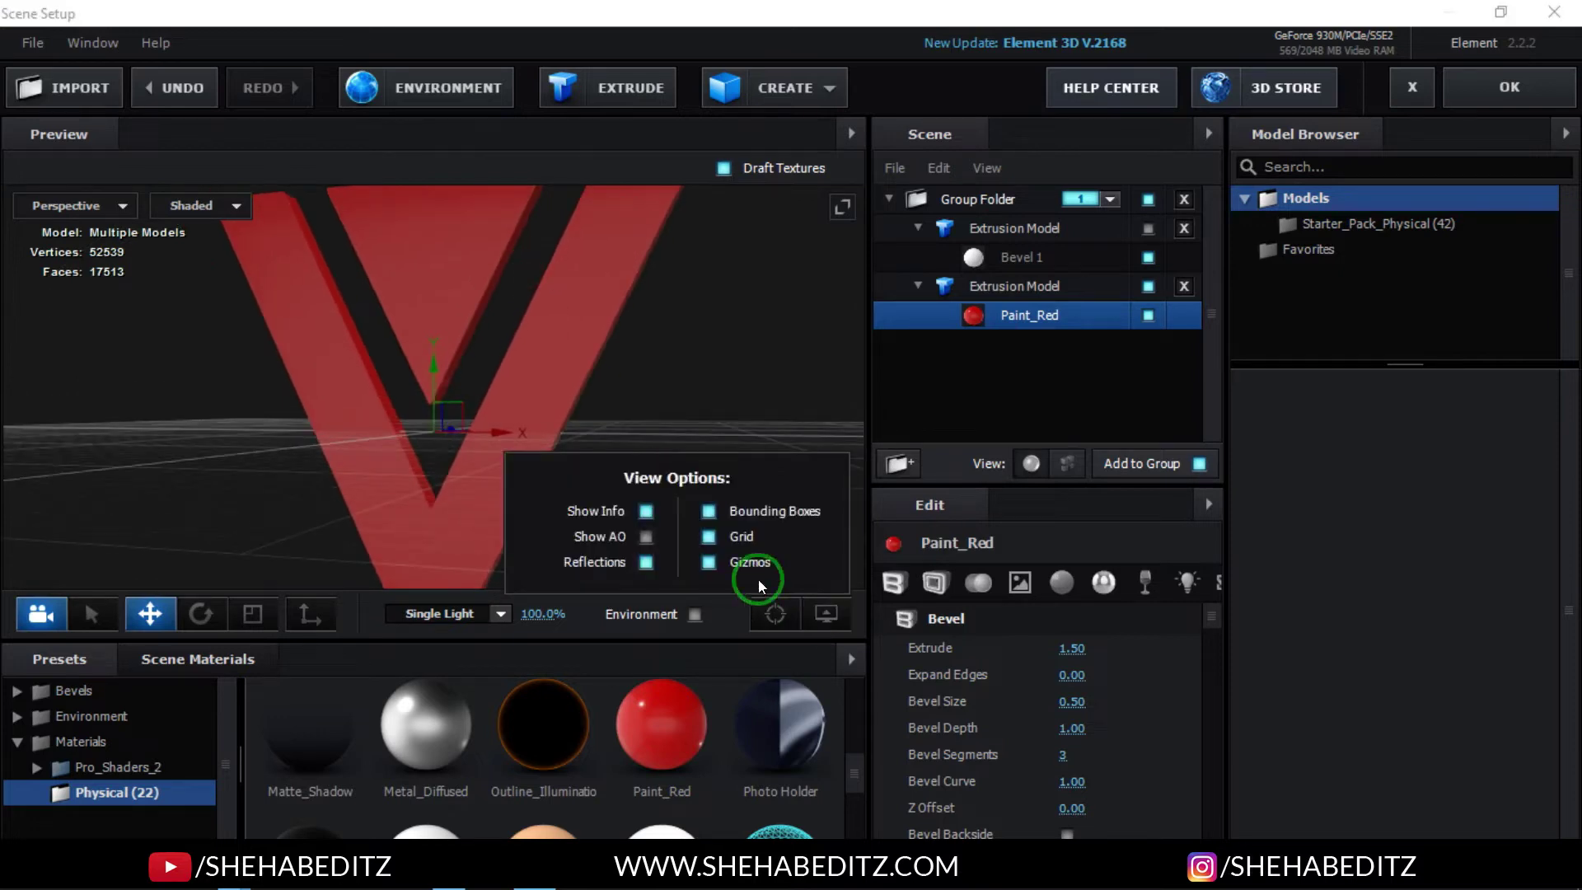
click(709, 536)
click(681, 339)
drag(566, 268, 526, 270)
scroll(618, 334, down, 3)
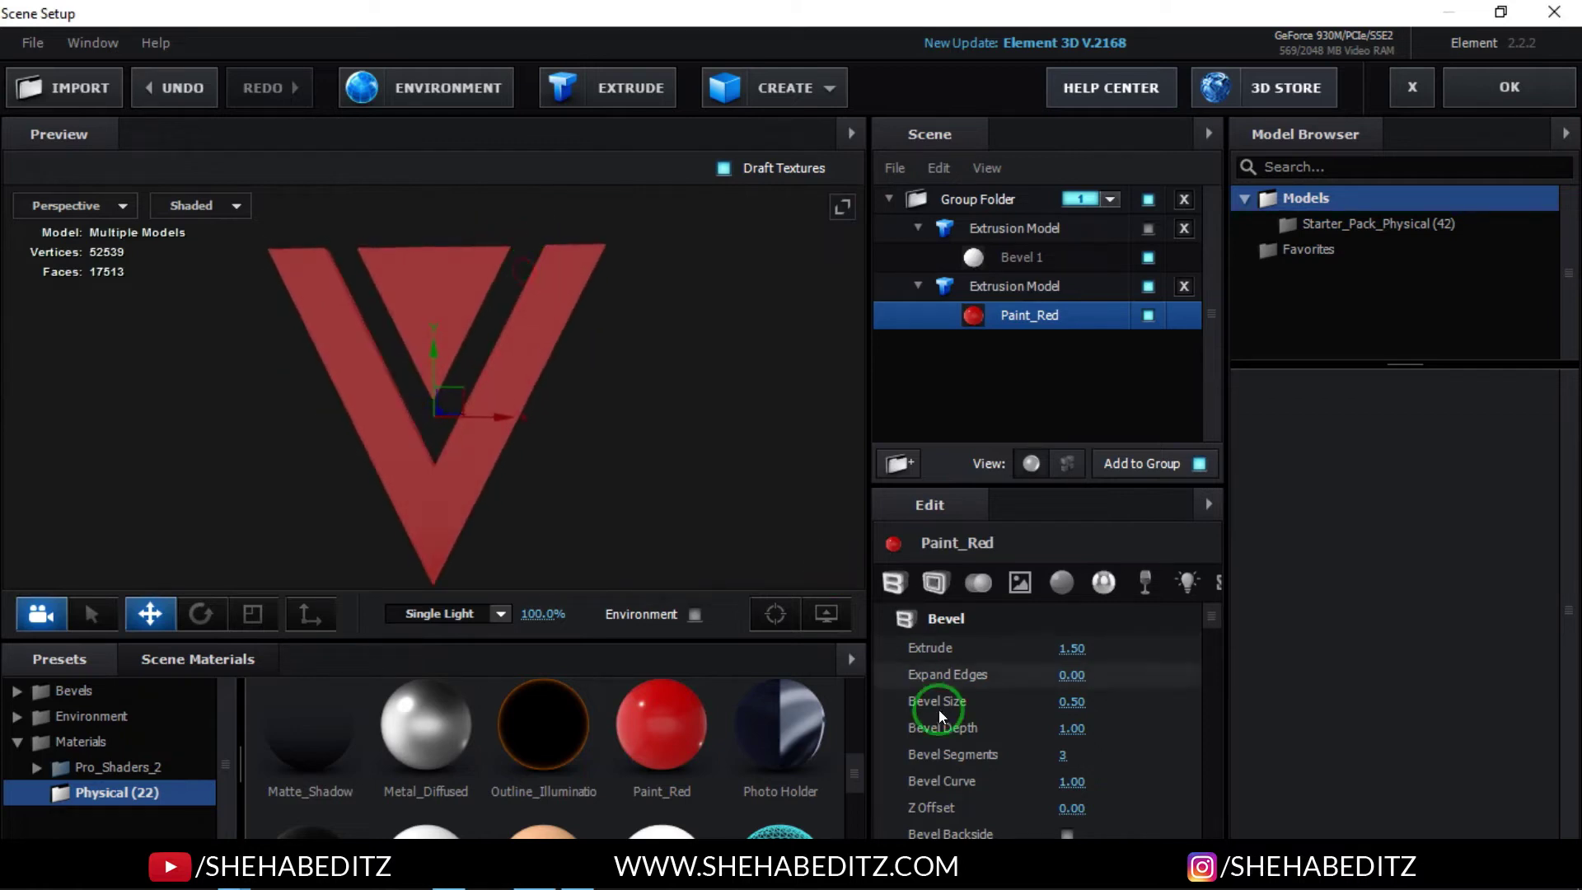
Step: Raise Paint_Red's Glossiness to about 97%
click(1061, 582)
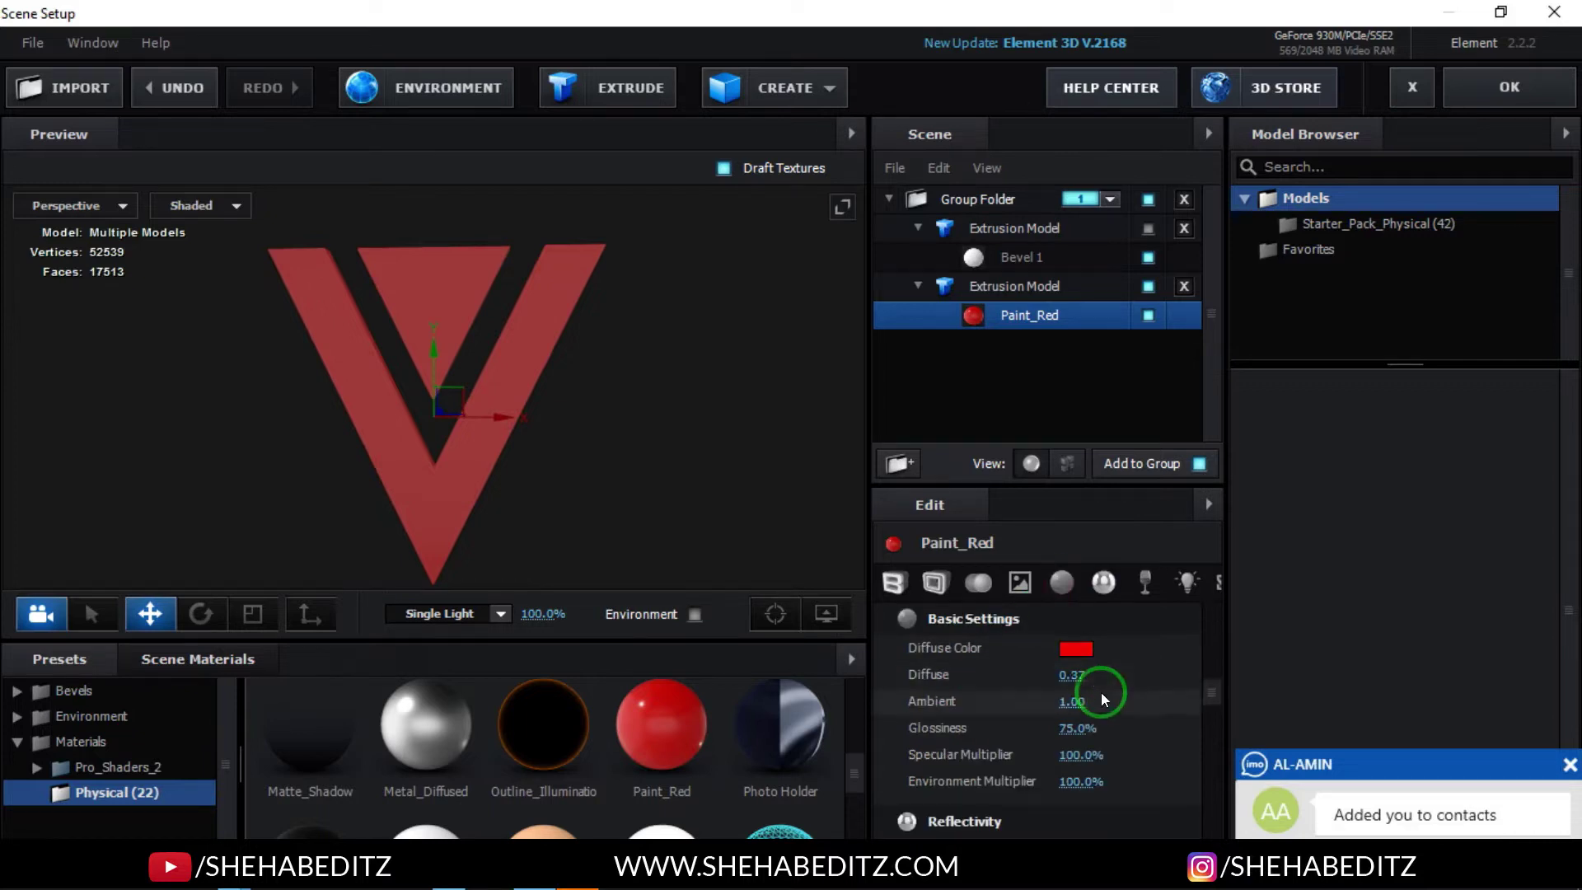
drag(1080, 731, 1109, 720)
mouse_move(706, 385)
mouse_down()
mouse_move(765, 410)
mouse_move(727, 363)
mouse_up()
mouse_move(1123, 742)
mouse_down()
mouse_move(1006, 725)
mouse_move(1071, 727)
mouse_move(1054, 711)
mouse_up()
drag(515, 350, 528, 274)
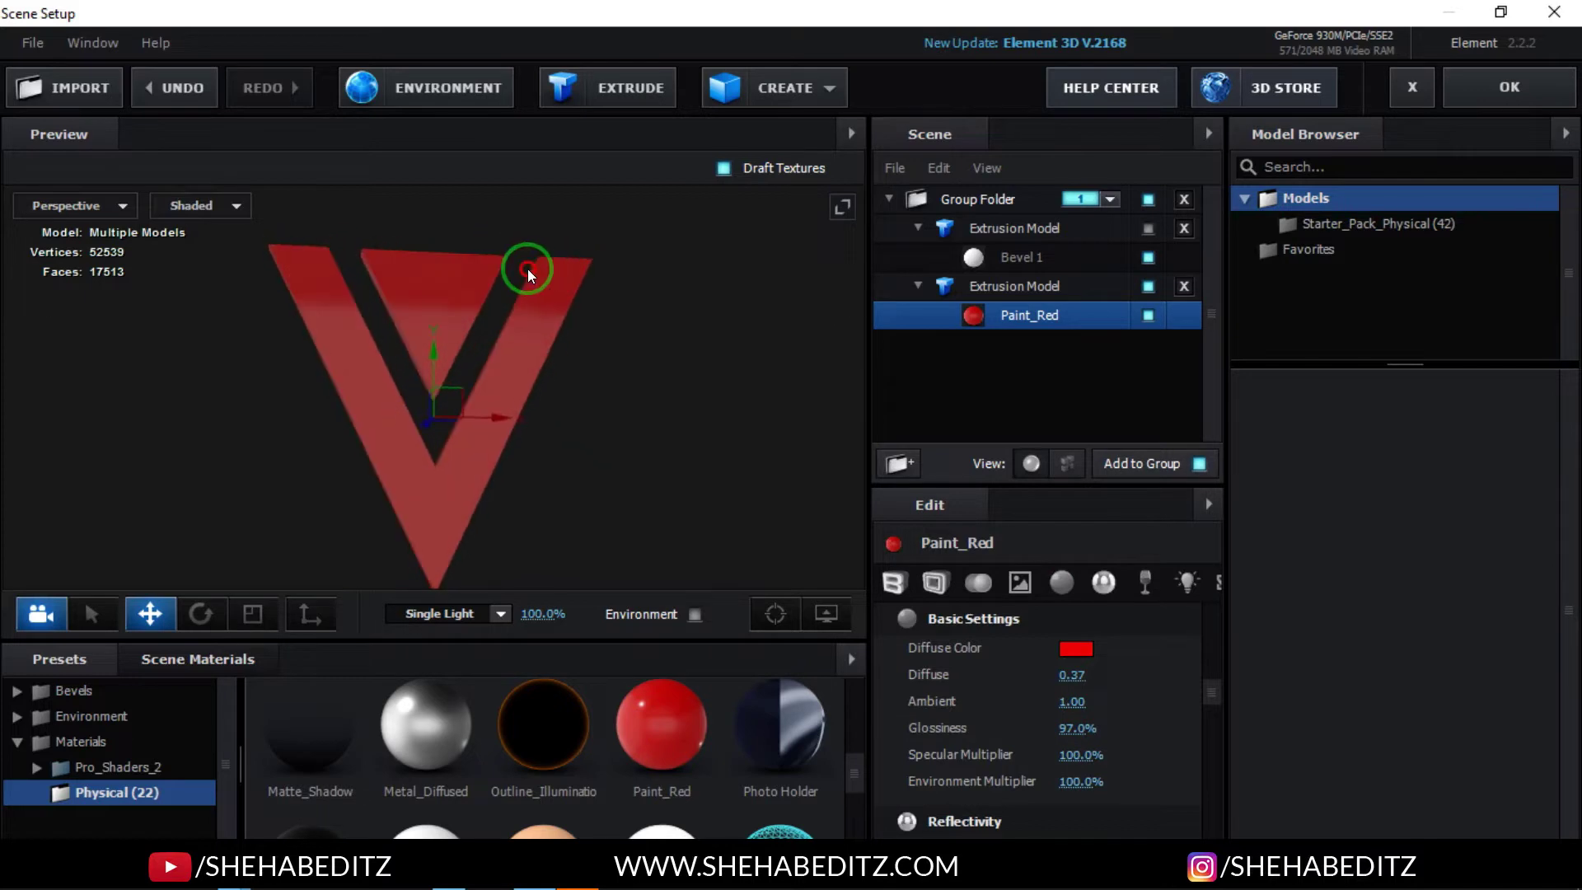
Step: Increase the first model's Bevel 1 Bevel Depth, undoing an Expand Edges change to 1.08
scroll(1119, 695, down, 3)
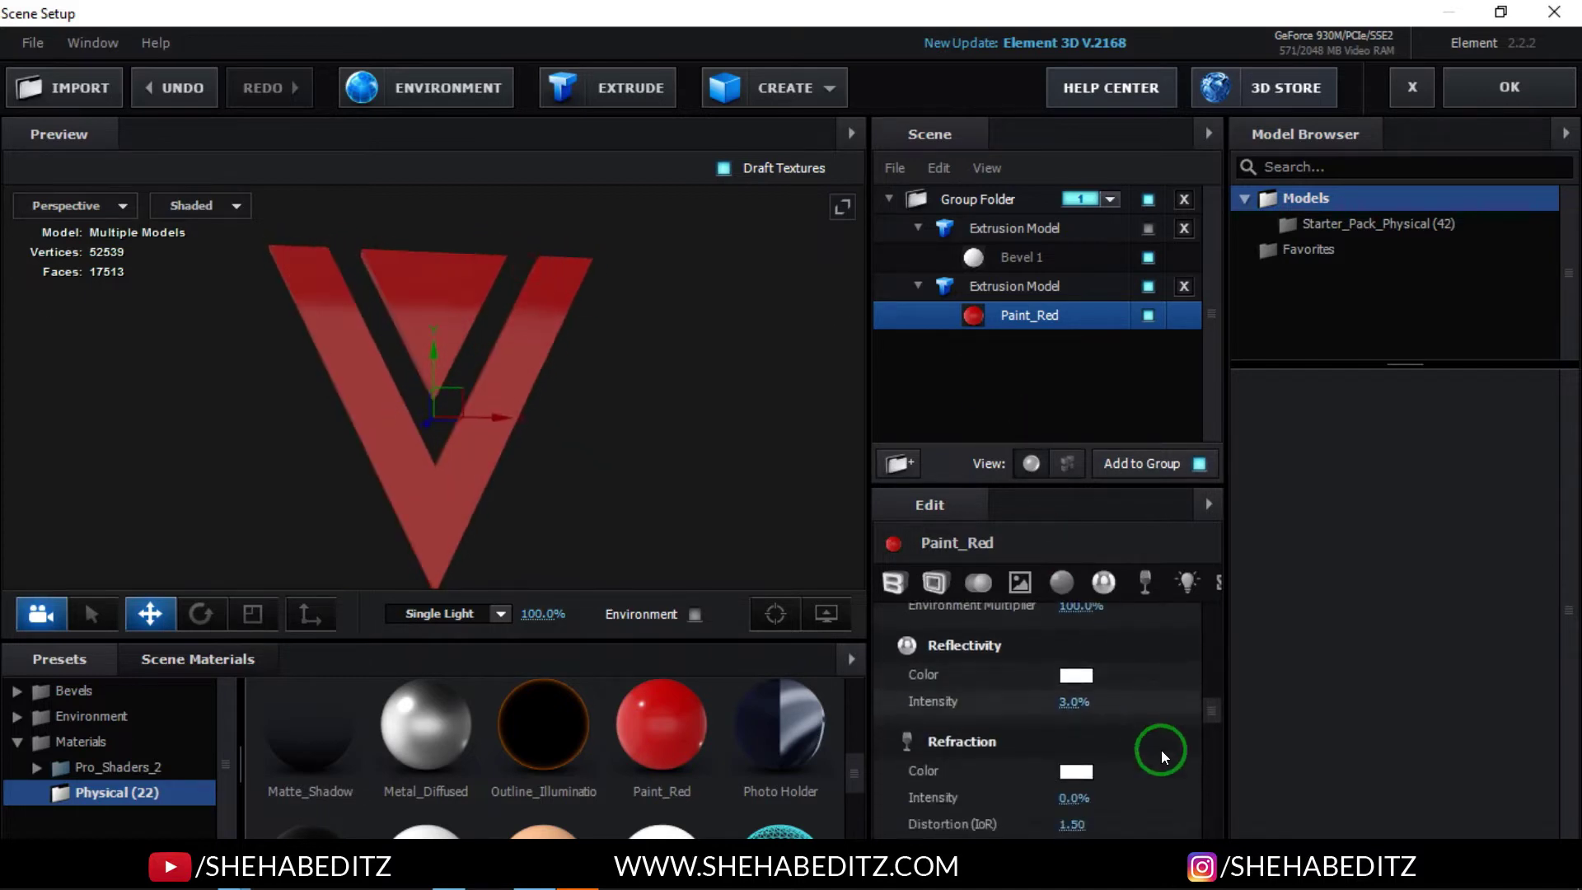
scroll(1164, 757, down, 1)
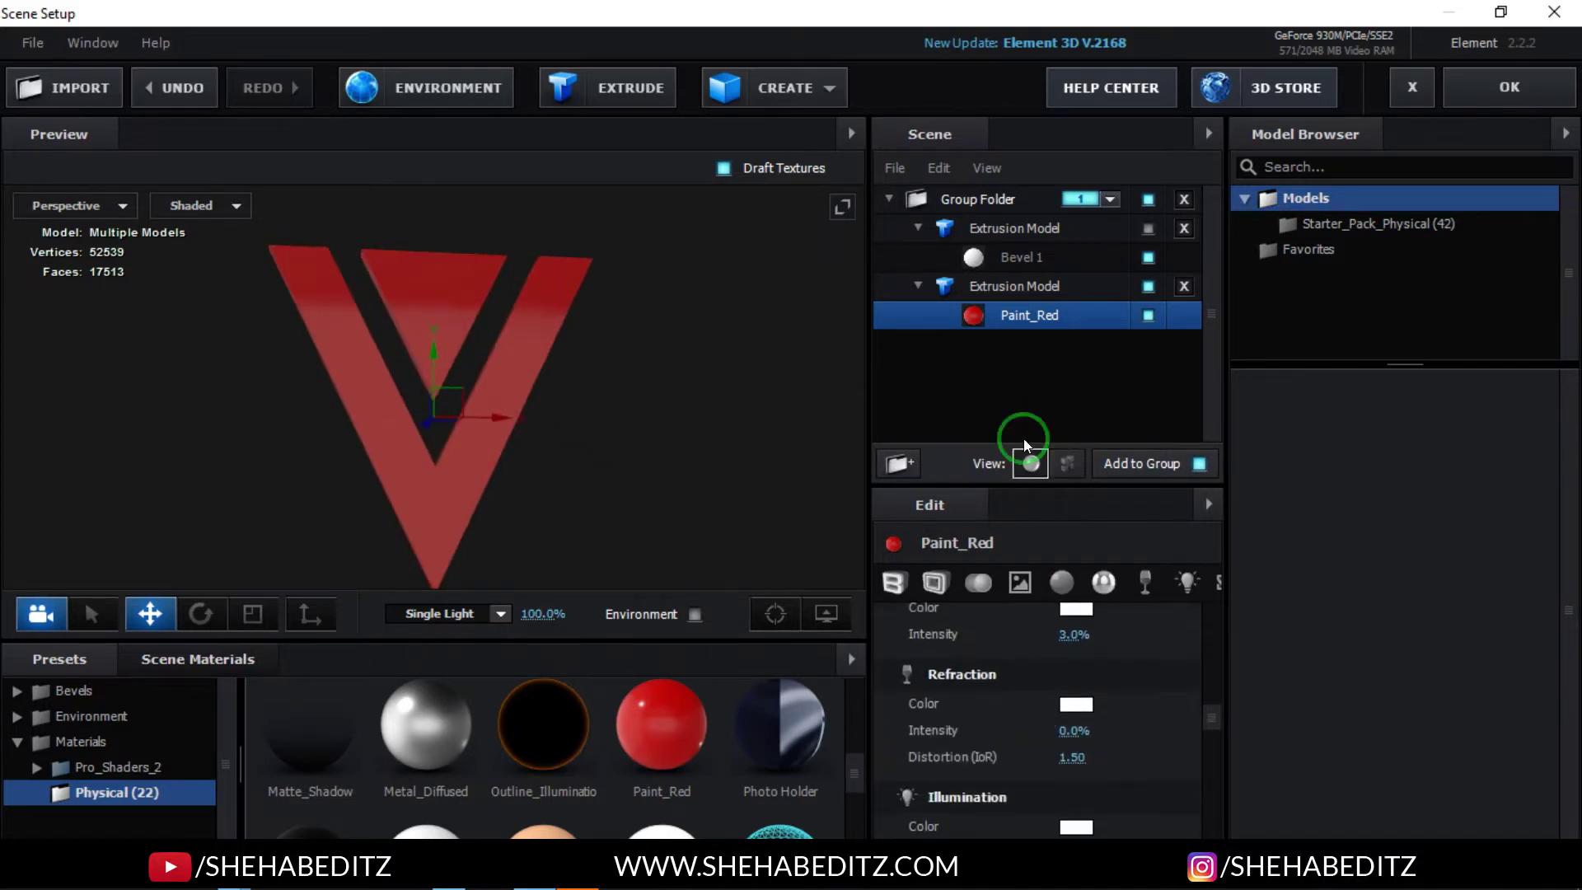
click(1036, 261)
drag(596, 297, 567, 346)
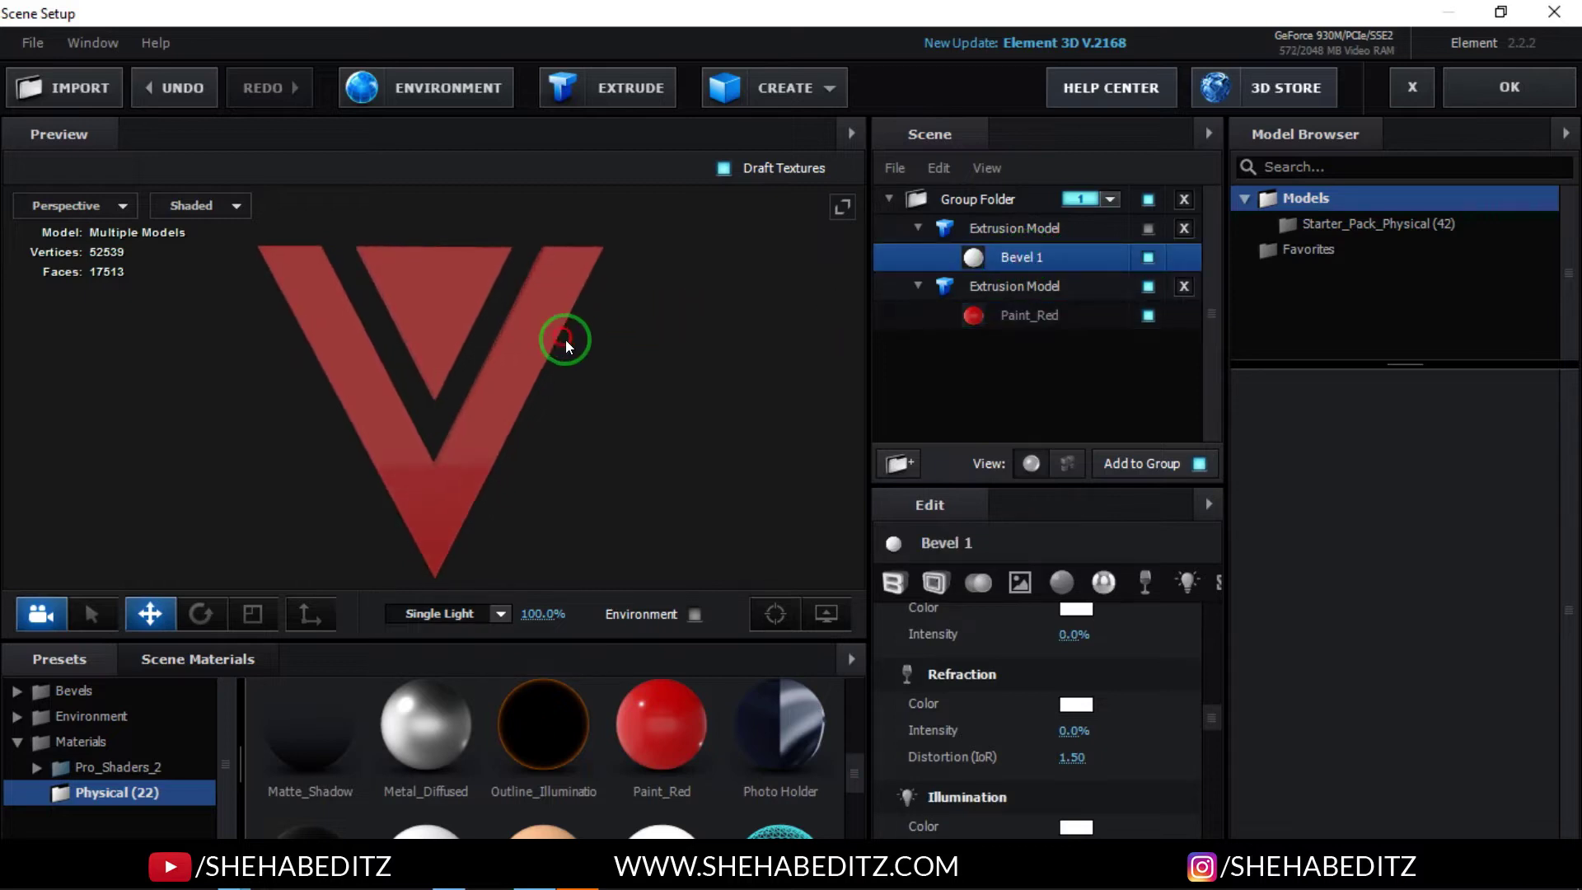
scroll(1104, 704, up, 10)
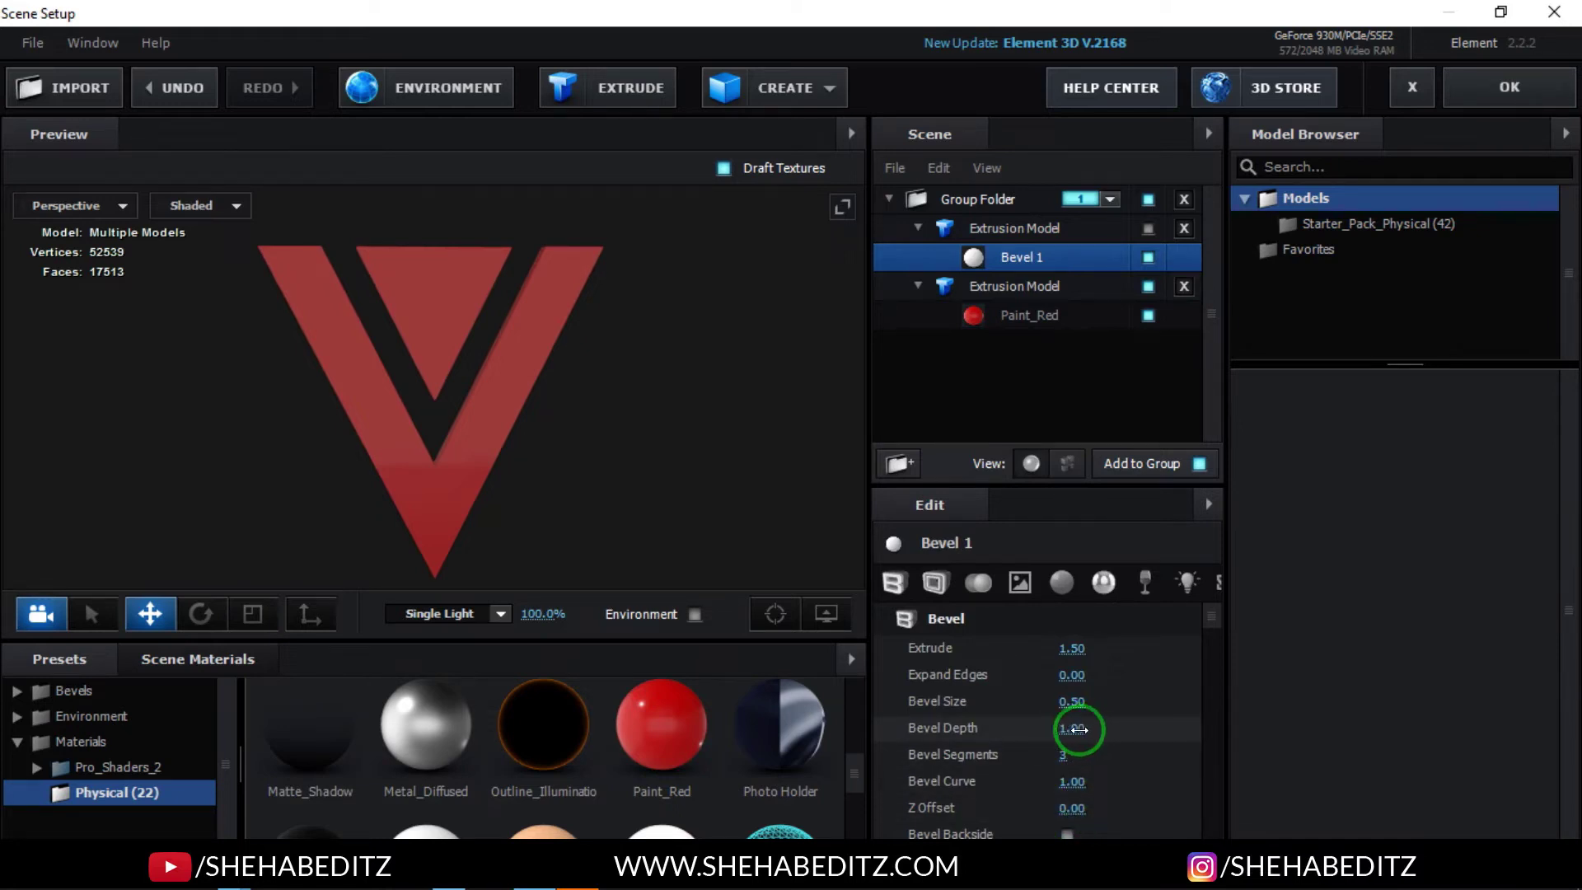
drag(1075, 727, 1179, 724)
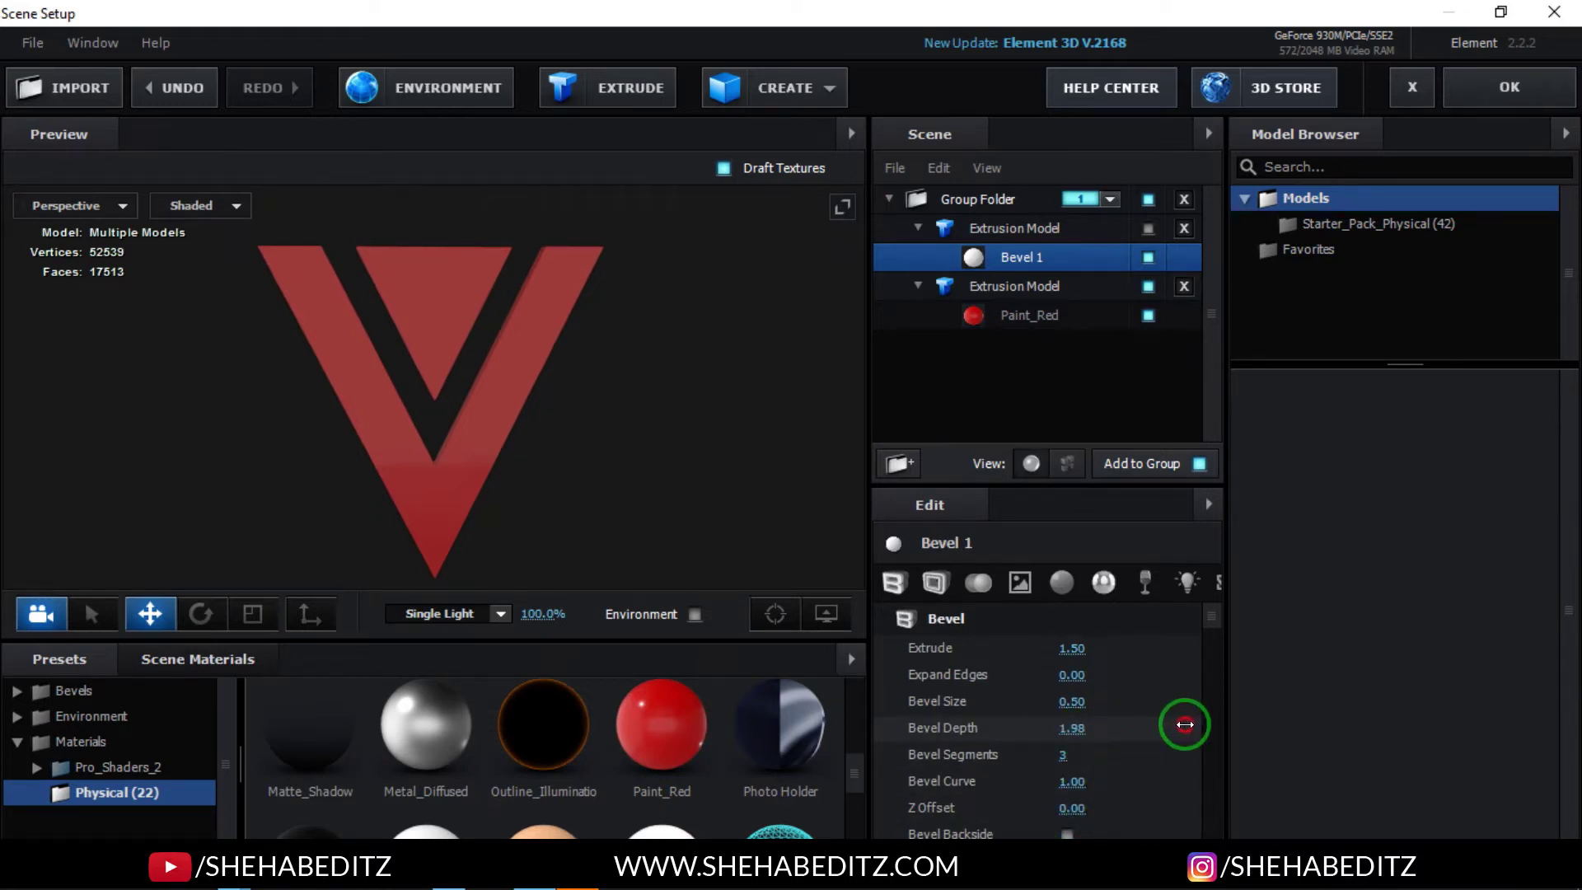
drag(1073, 674, 1194, 659)
key(ctrl+z)
Step: Show the first extrusion model again and deepen its extrusion to 1.77
click(1148, 228)
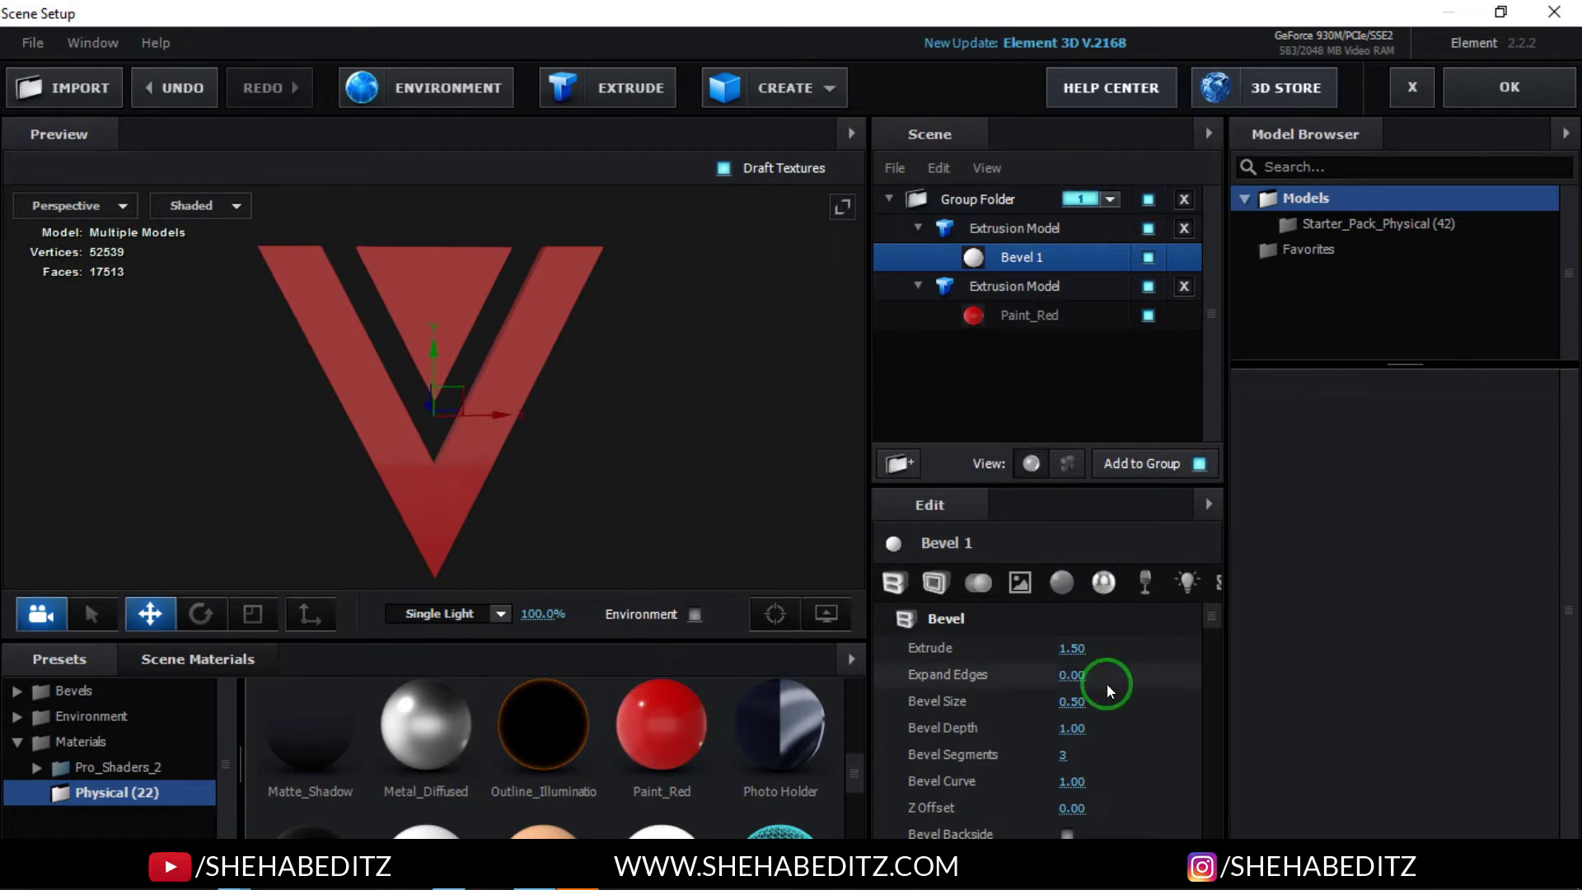
drag(1072, 674, 1151, 667)
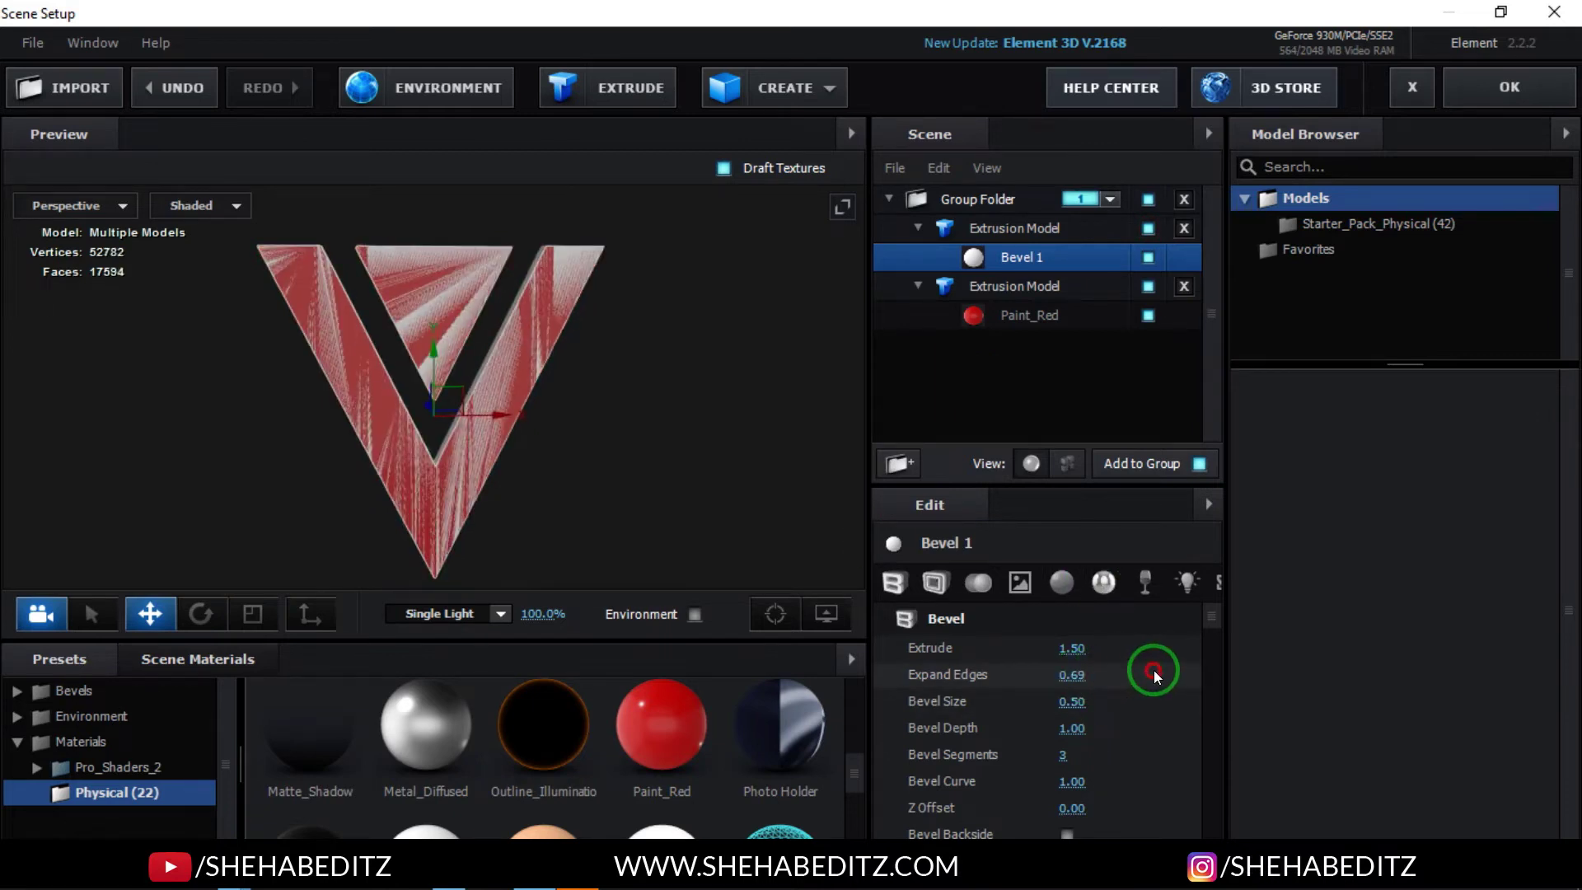
key(ctrl+z)
click(1074, 696)
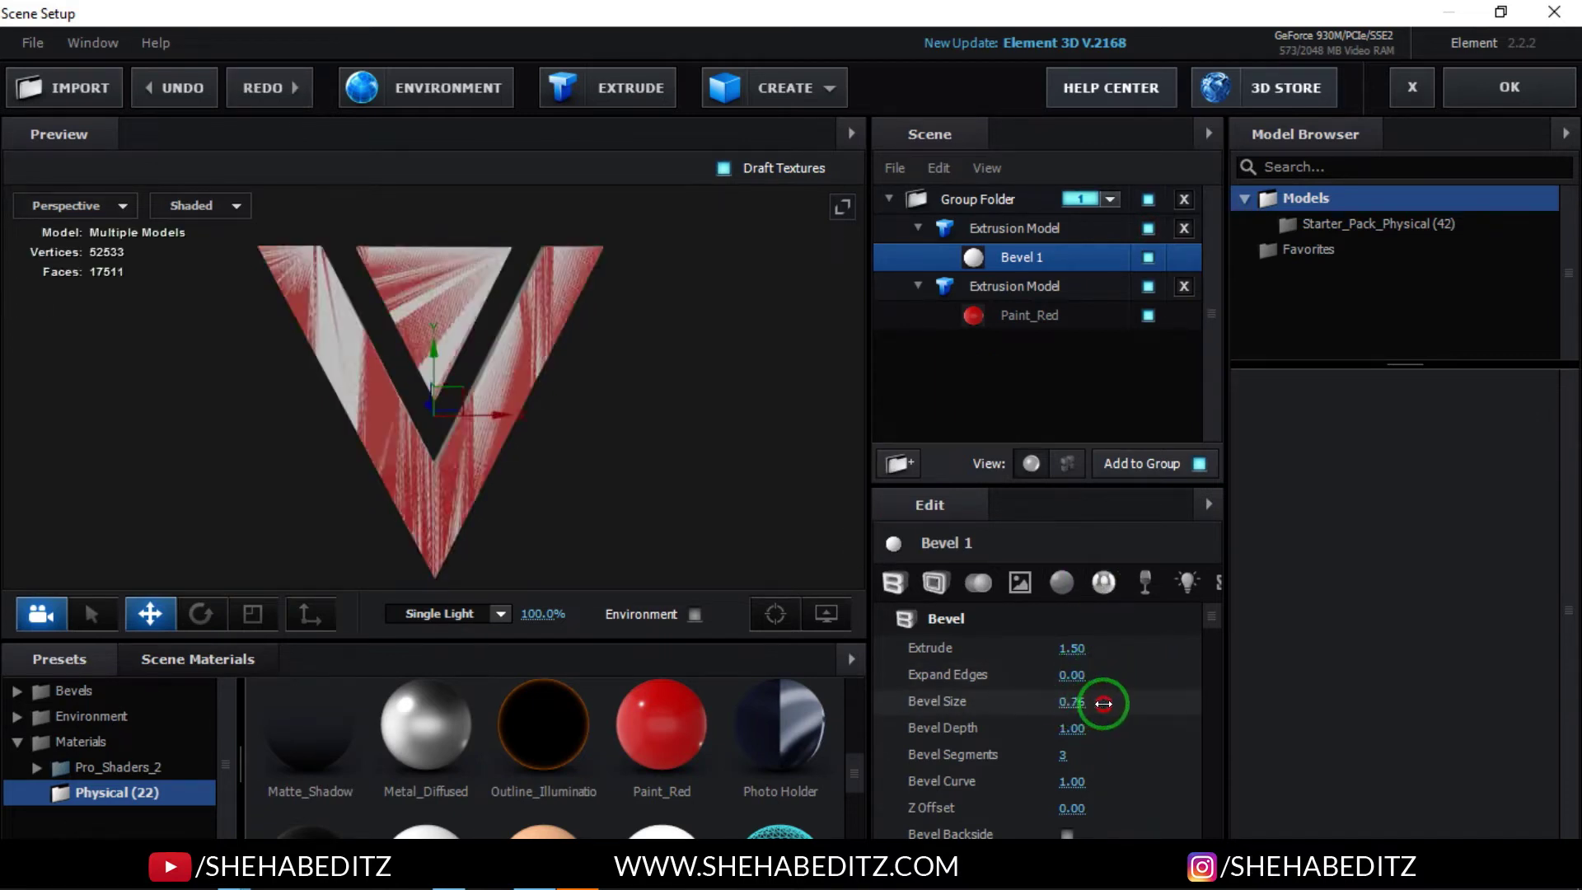
key(ctrl+z)
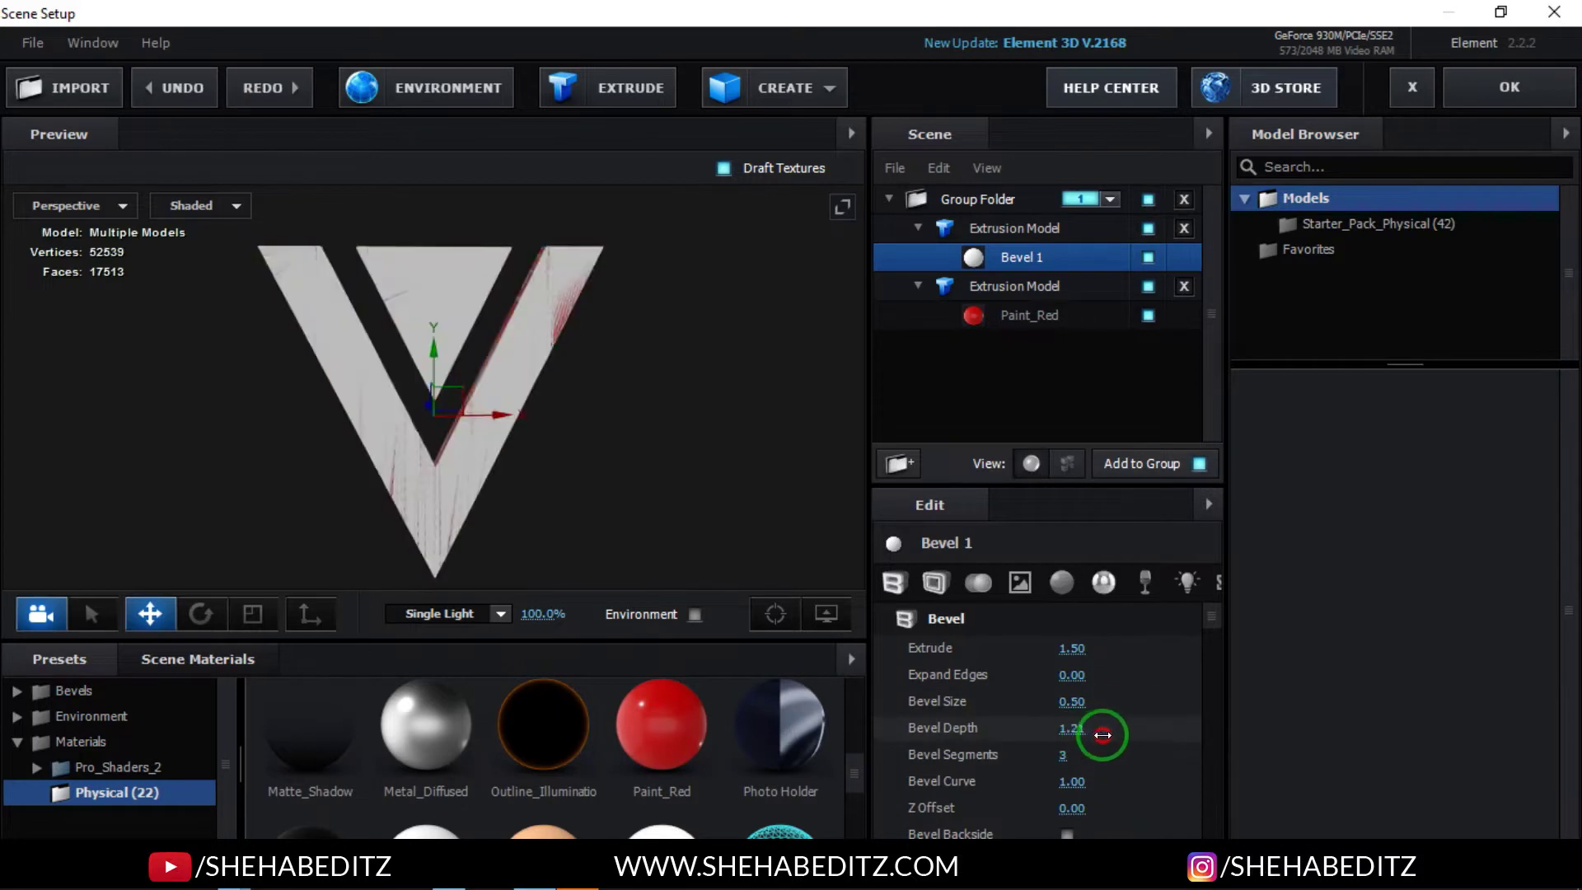
click(1102, 733)
click(1071, 648)
mouse_move(1071, 648)
mouse_down()
mouse_move(1104, 645)
mouse_move(1063, 647)
mouse_up()
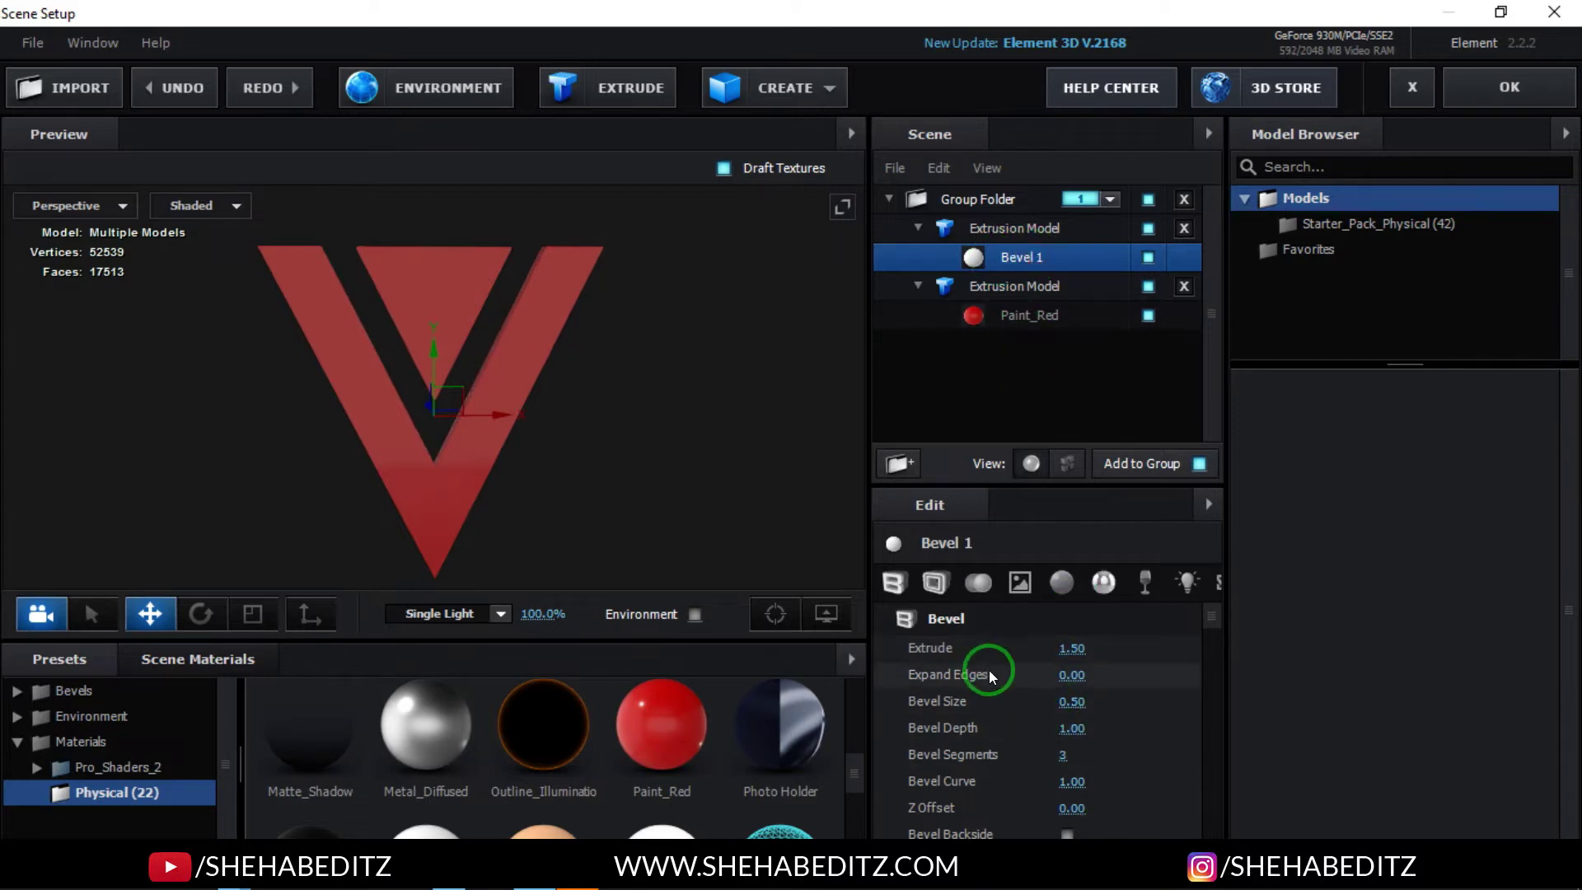
Step: Enable the bevel outline and fine-tune the bevel to Bevel Size 0.93
scroll(989, 670, down, 5)
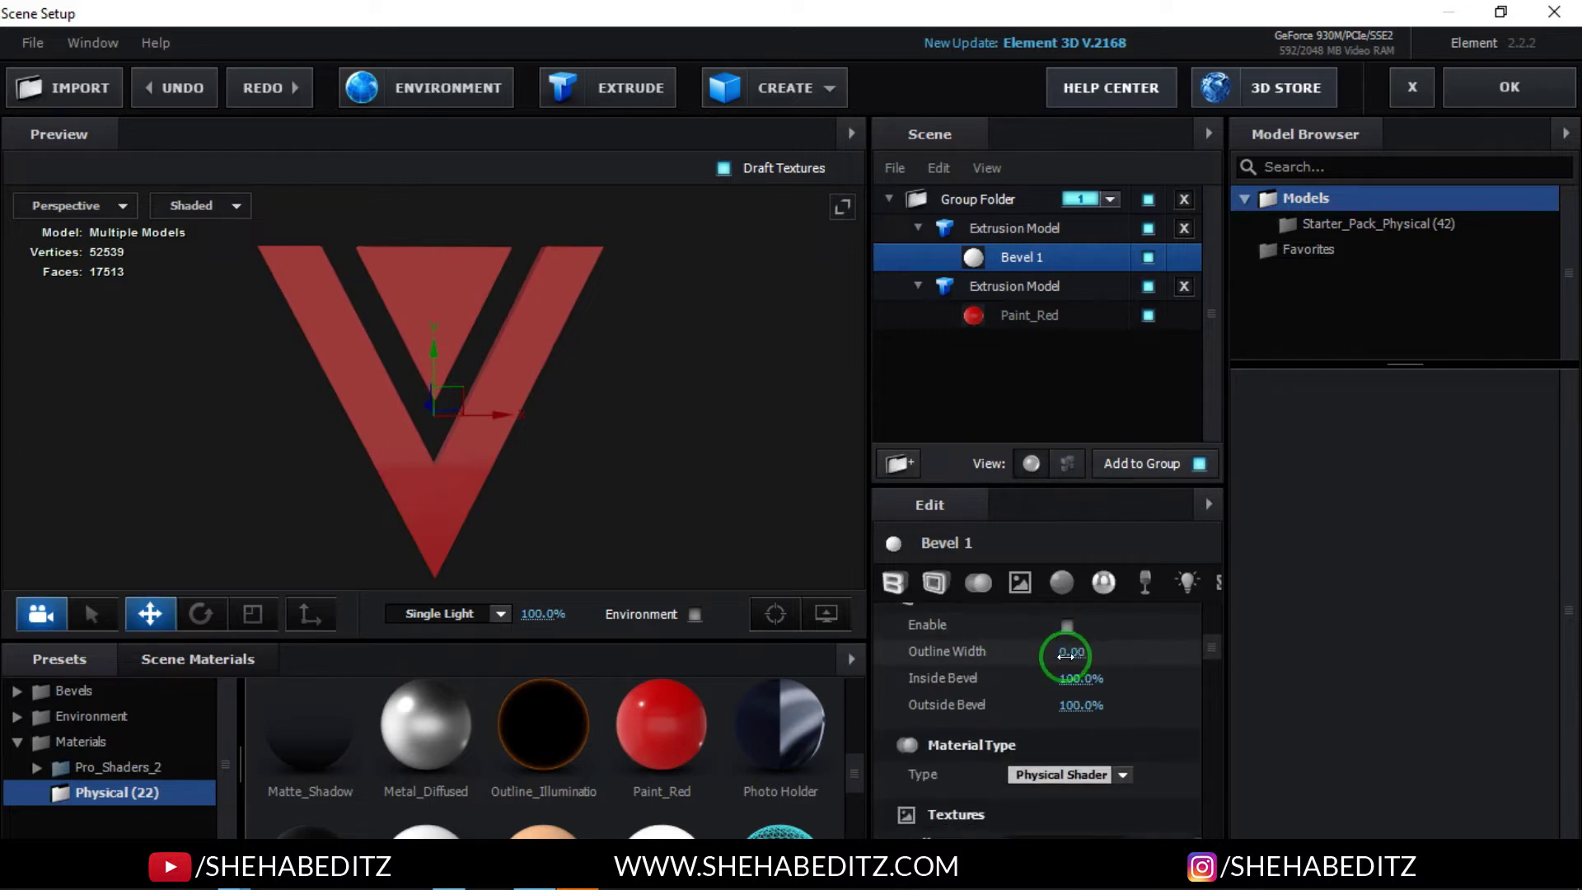
scroll(1075, 671, down, 1)
click(1065, 609)
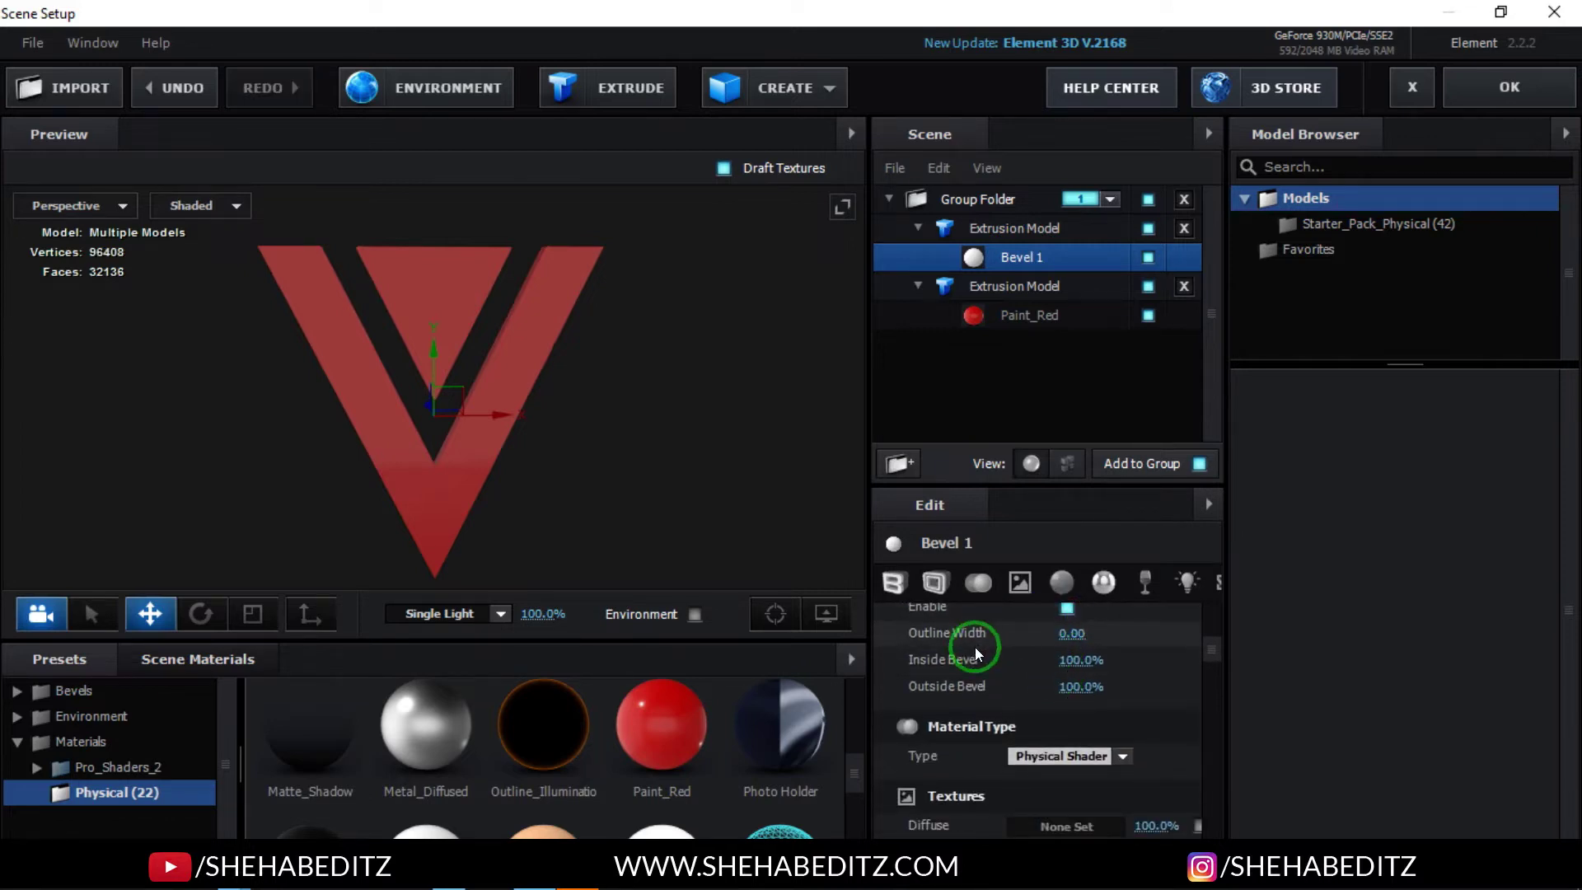
scroll(1170, 684, up, 4)
scroll(1113, 659, up, 1)
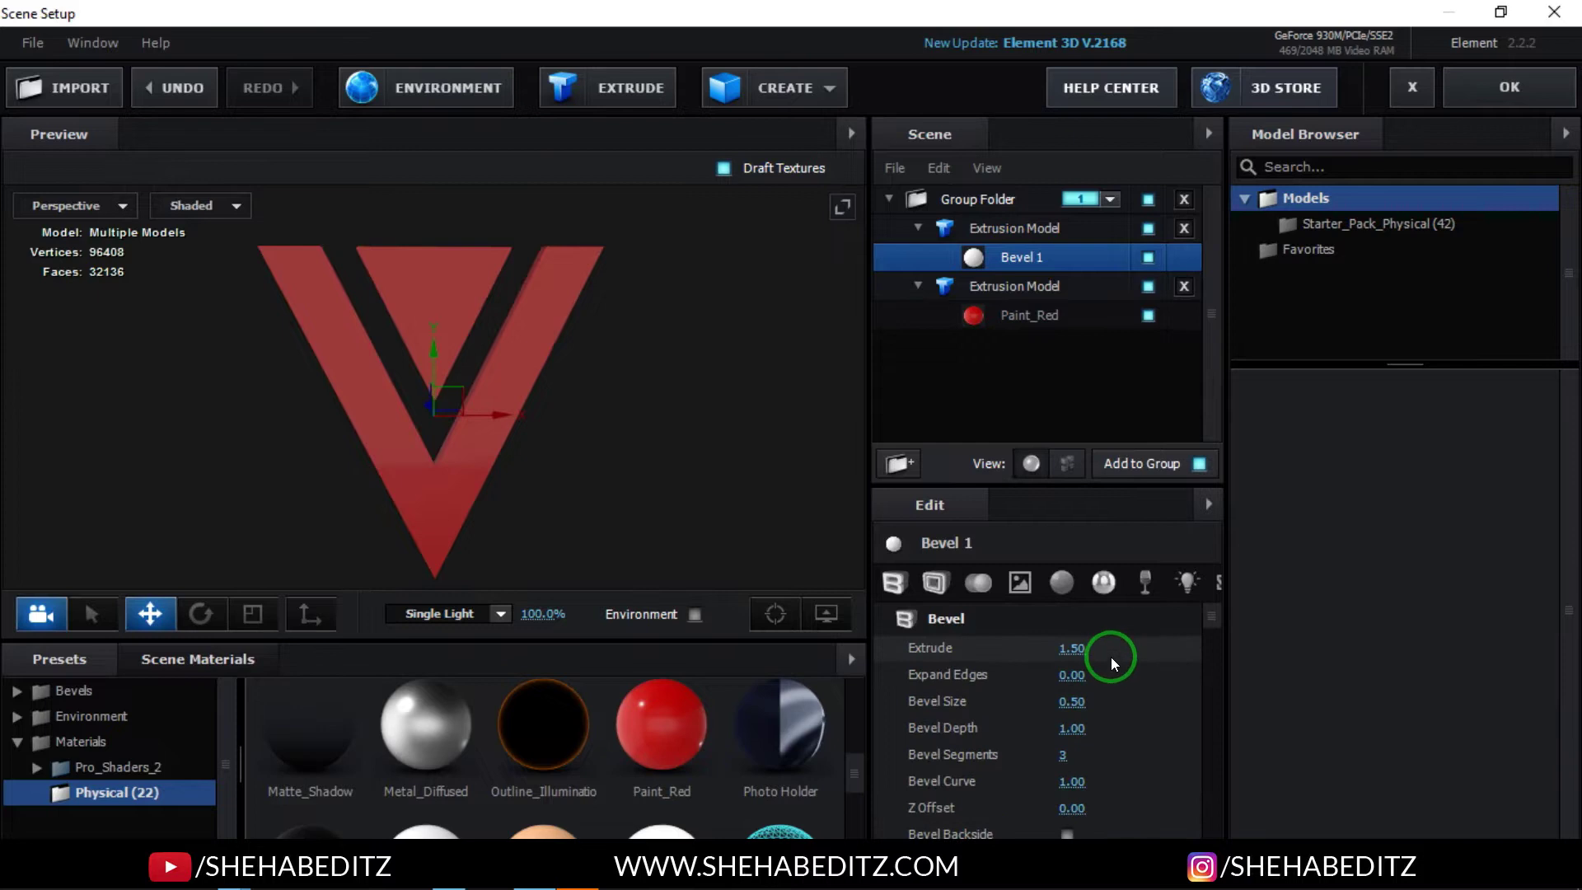
drag(1071, 727, 1116, 704)
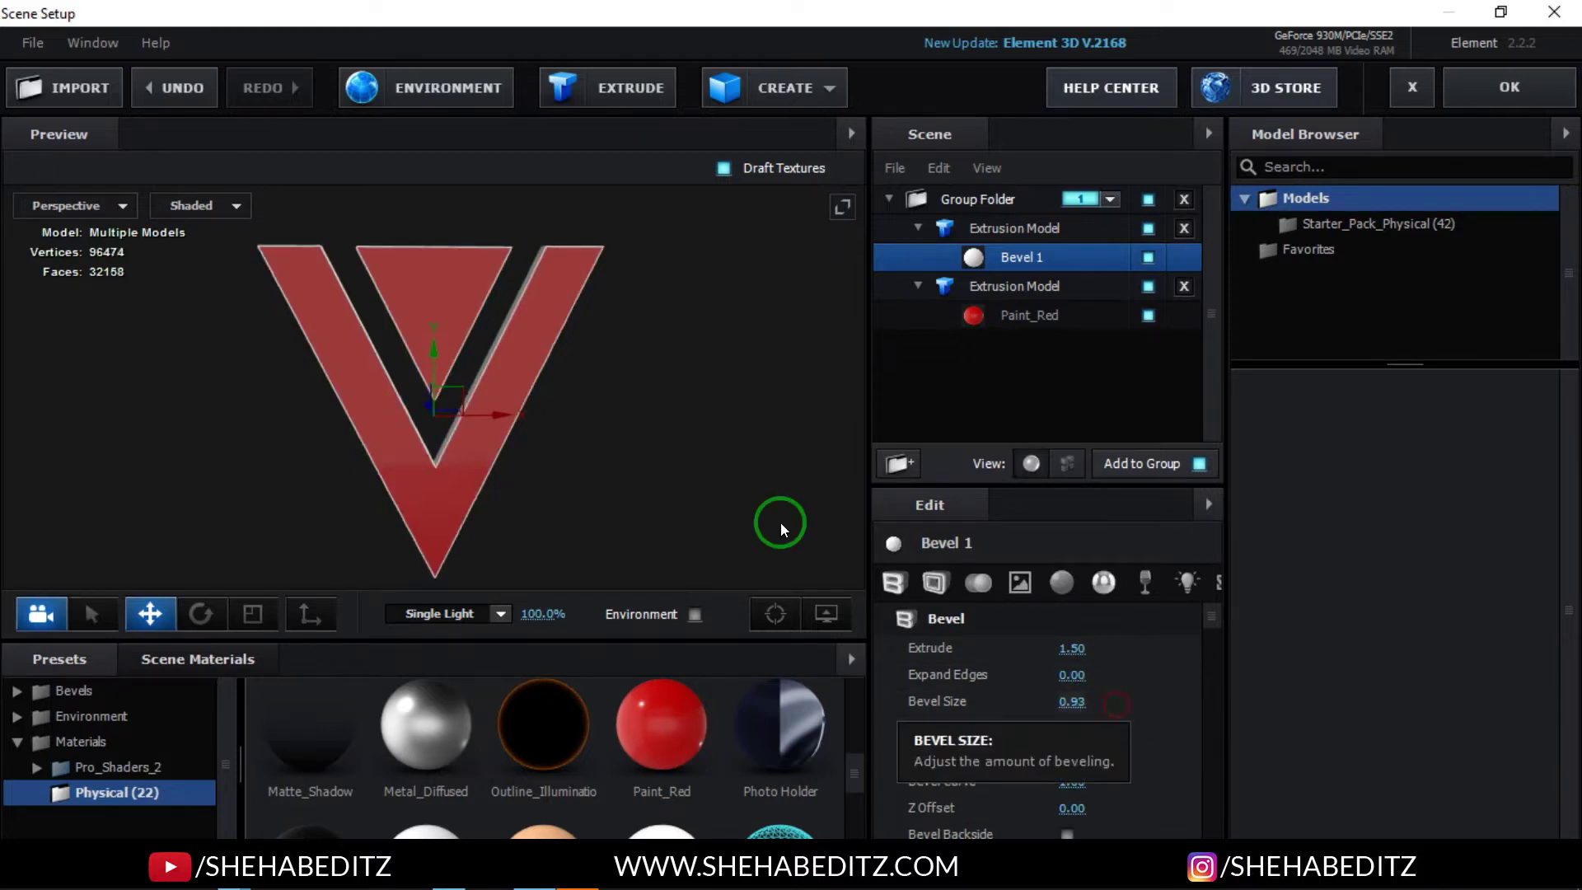
drag(651, 424, 646, 344)
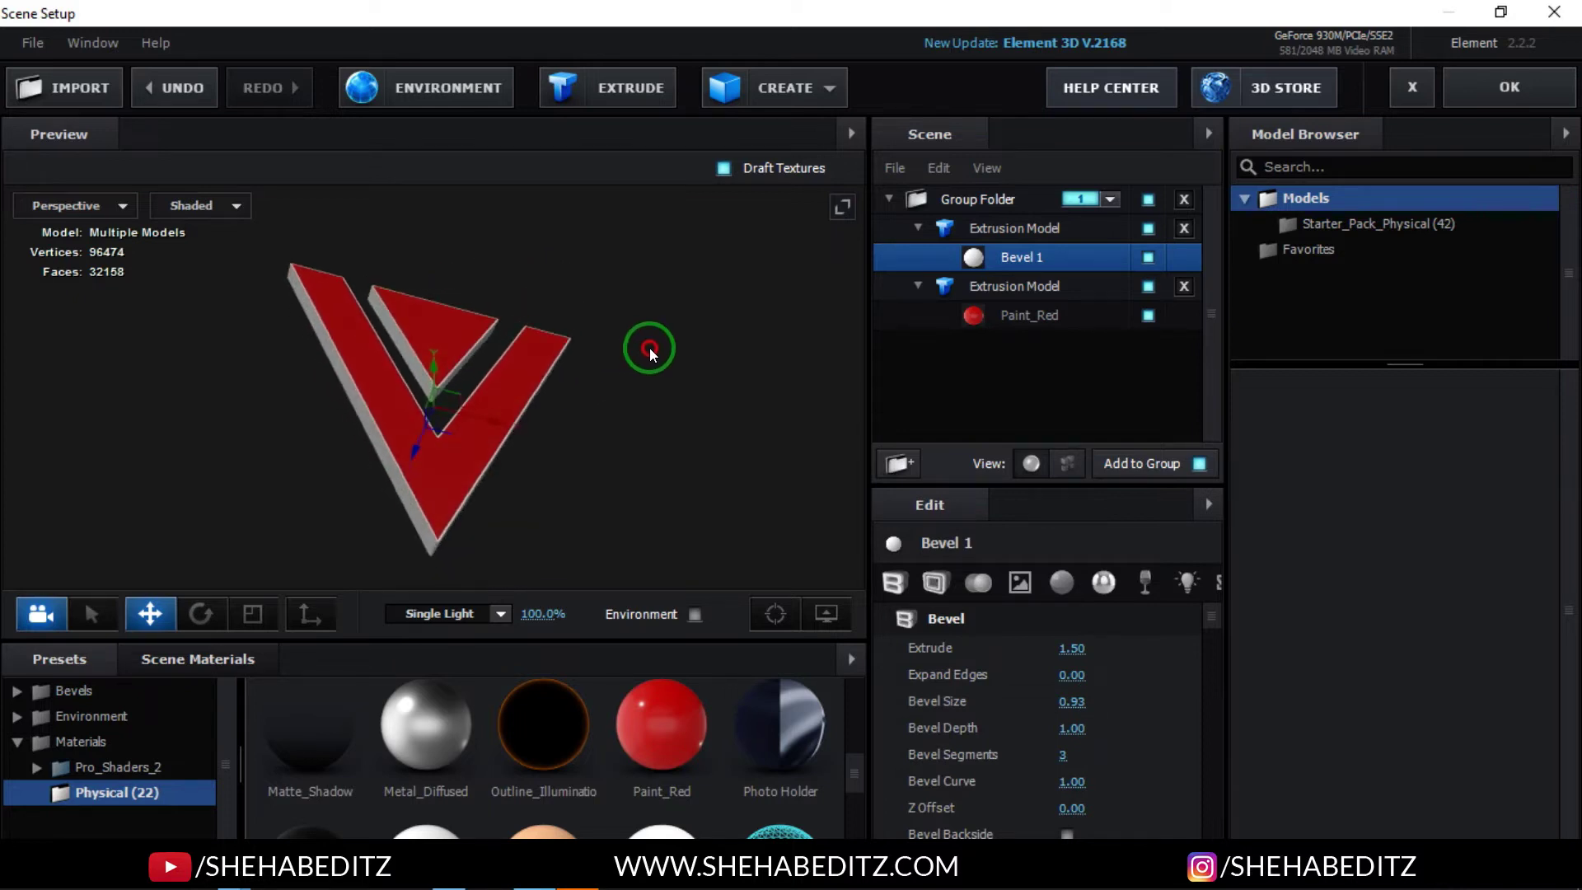
Step: Set Path Resolution to Extreme on both Extrusion Models, then select Bevel 1
click(1020, 228)
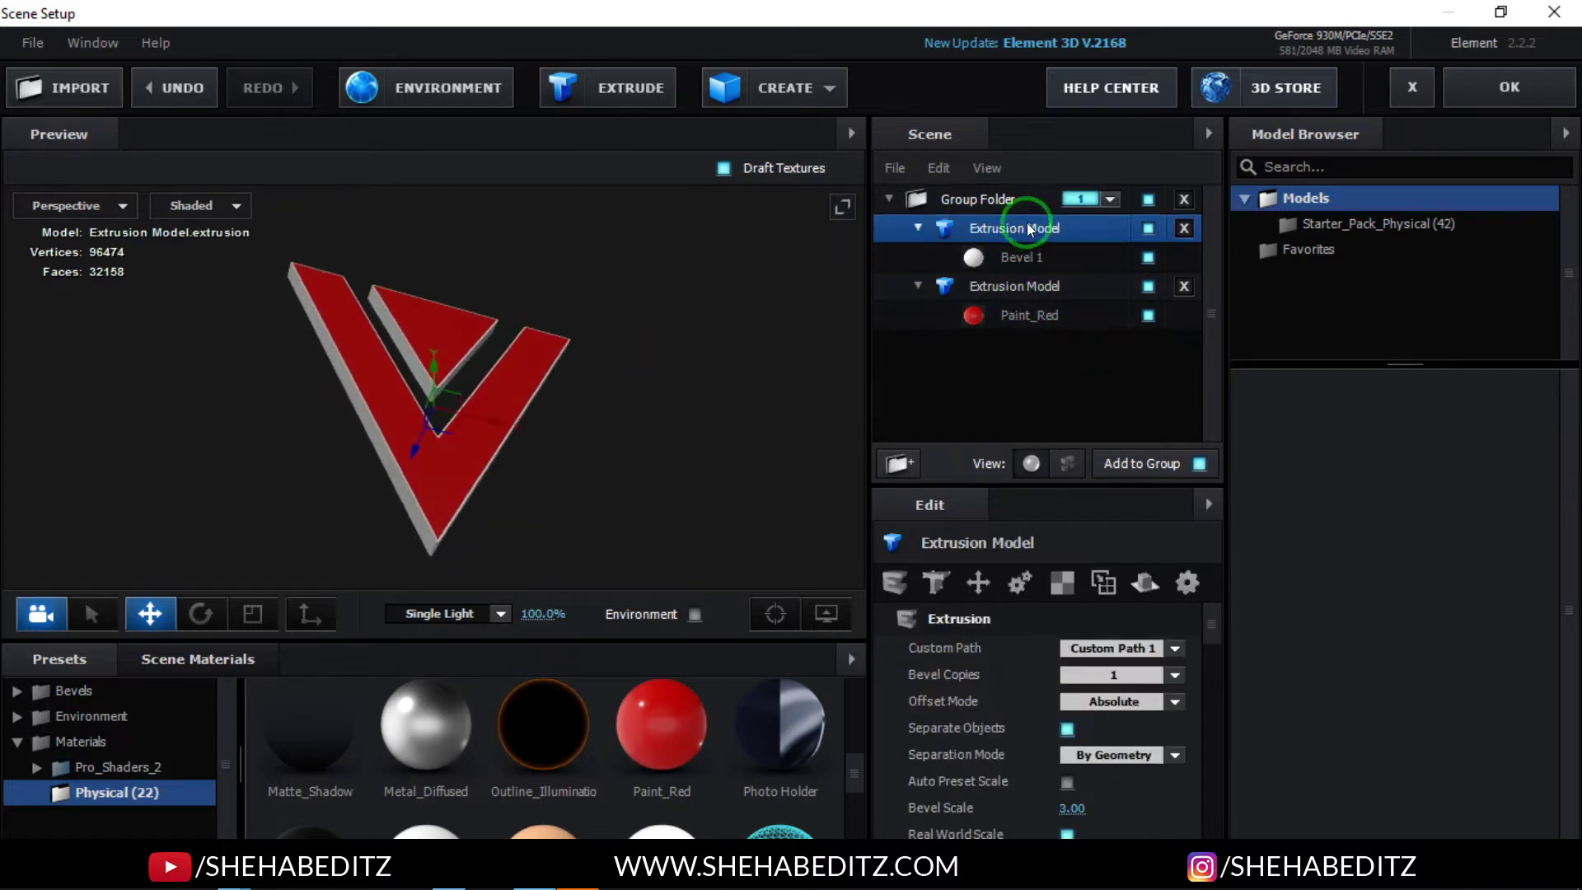
scroll(1114, 722, down, 4)
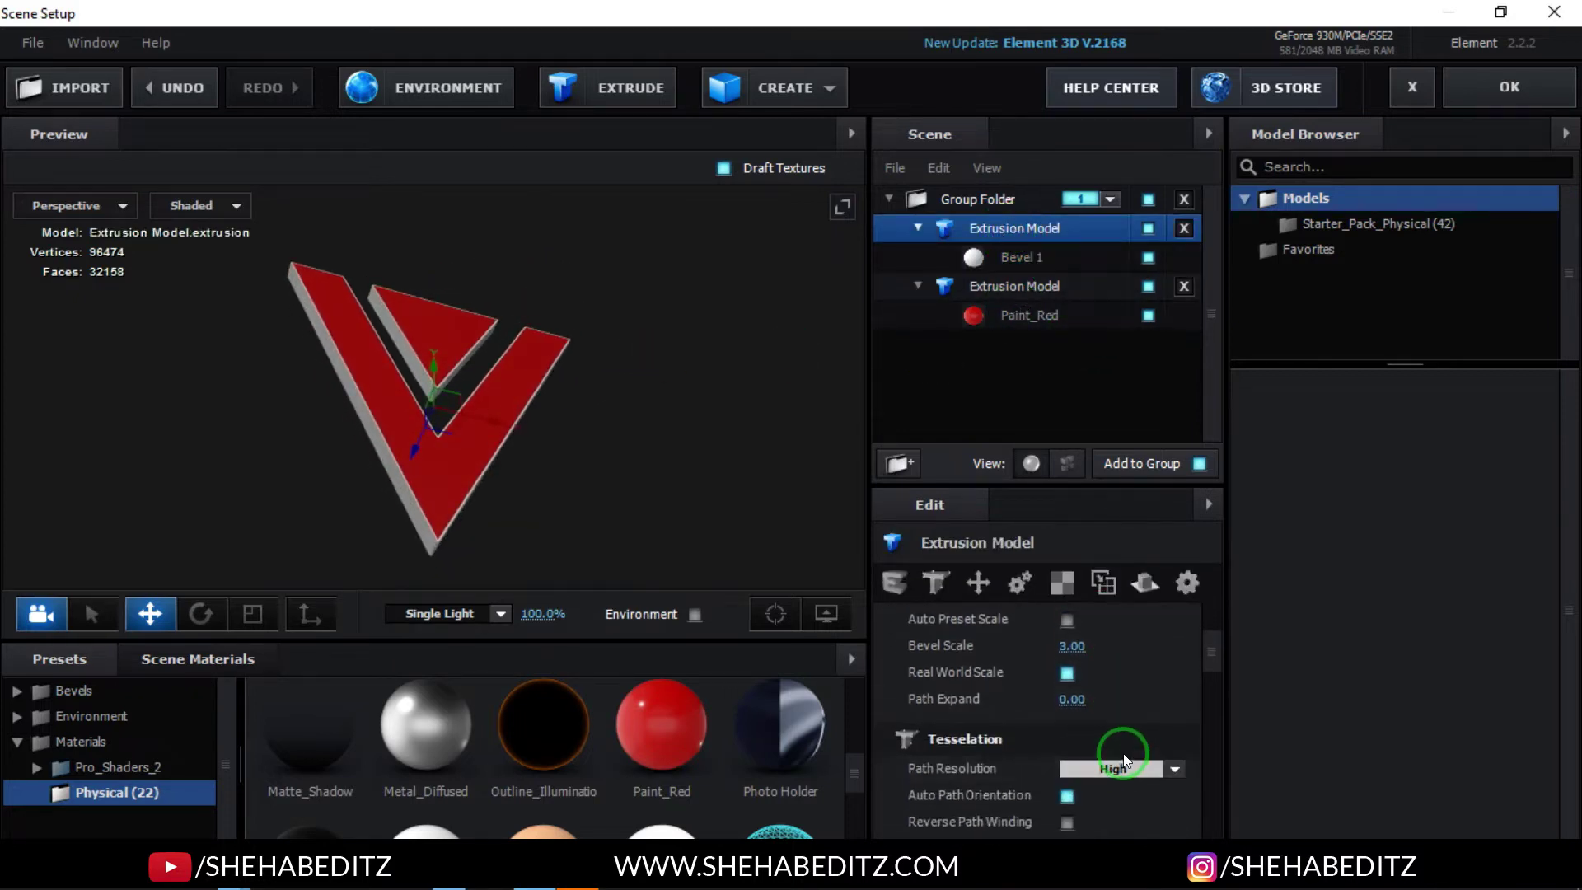
click(1124, 768)
click(1119, 742)
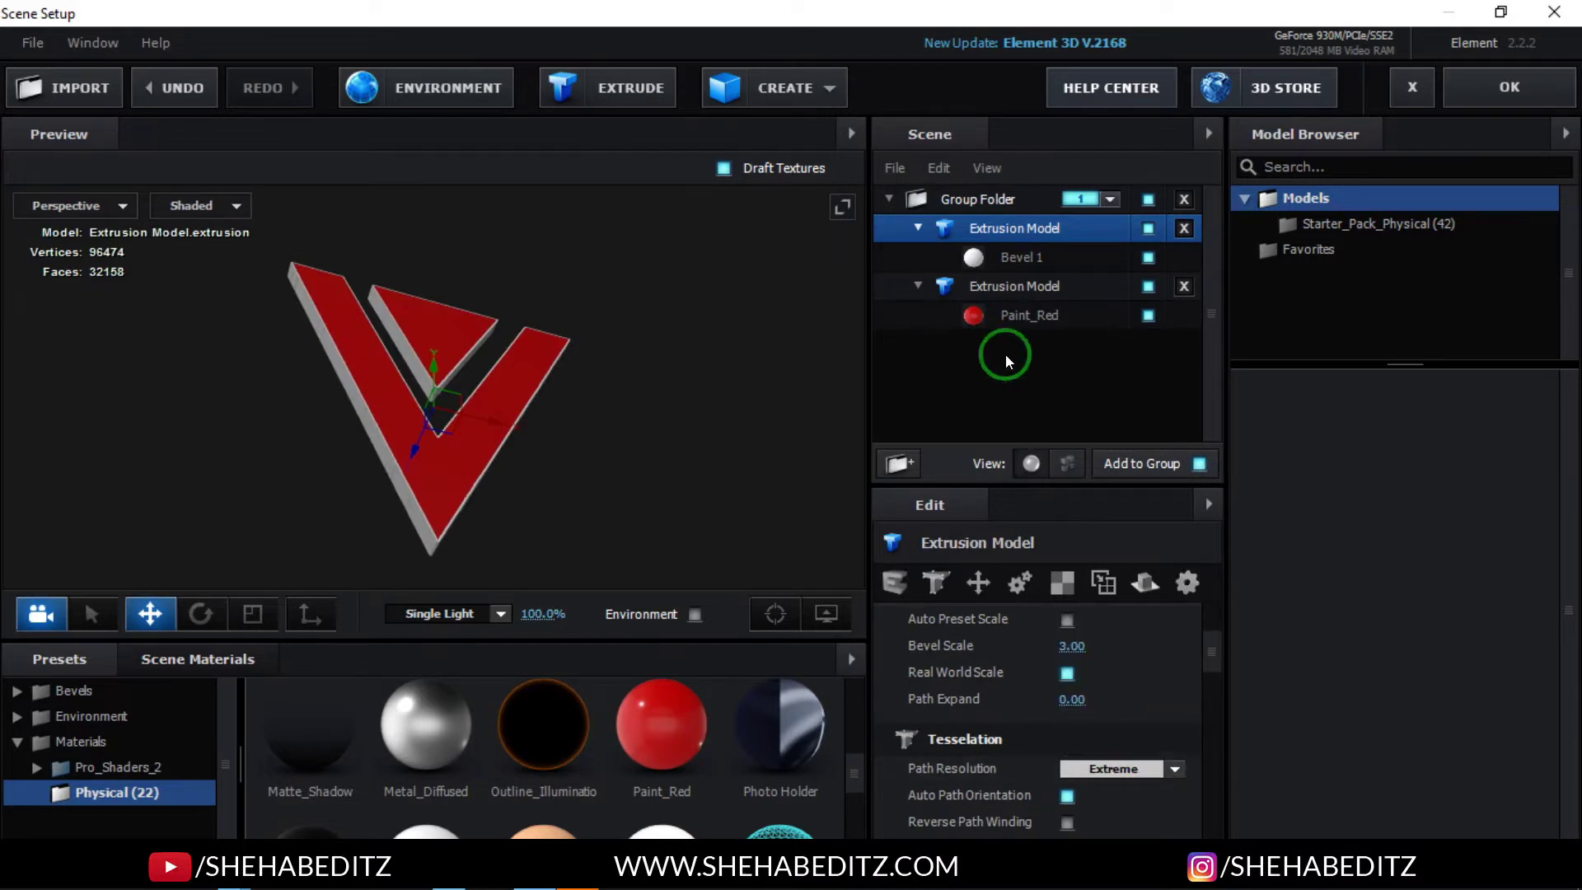
click(1006, 288)
click(1174, 768)
click(1127, 736)
click(1011, 261)
drag(823, 379, 818, 269)
mouse_move(636, 290)
mouse_down()
mouse_move(664, 239)
mouse_move(1165, 96)
mouse_move(671, 300)
mouse_move(620, 300)
mouse_up()
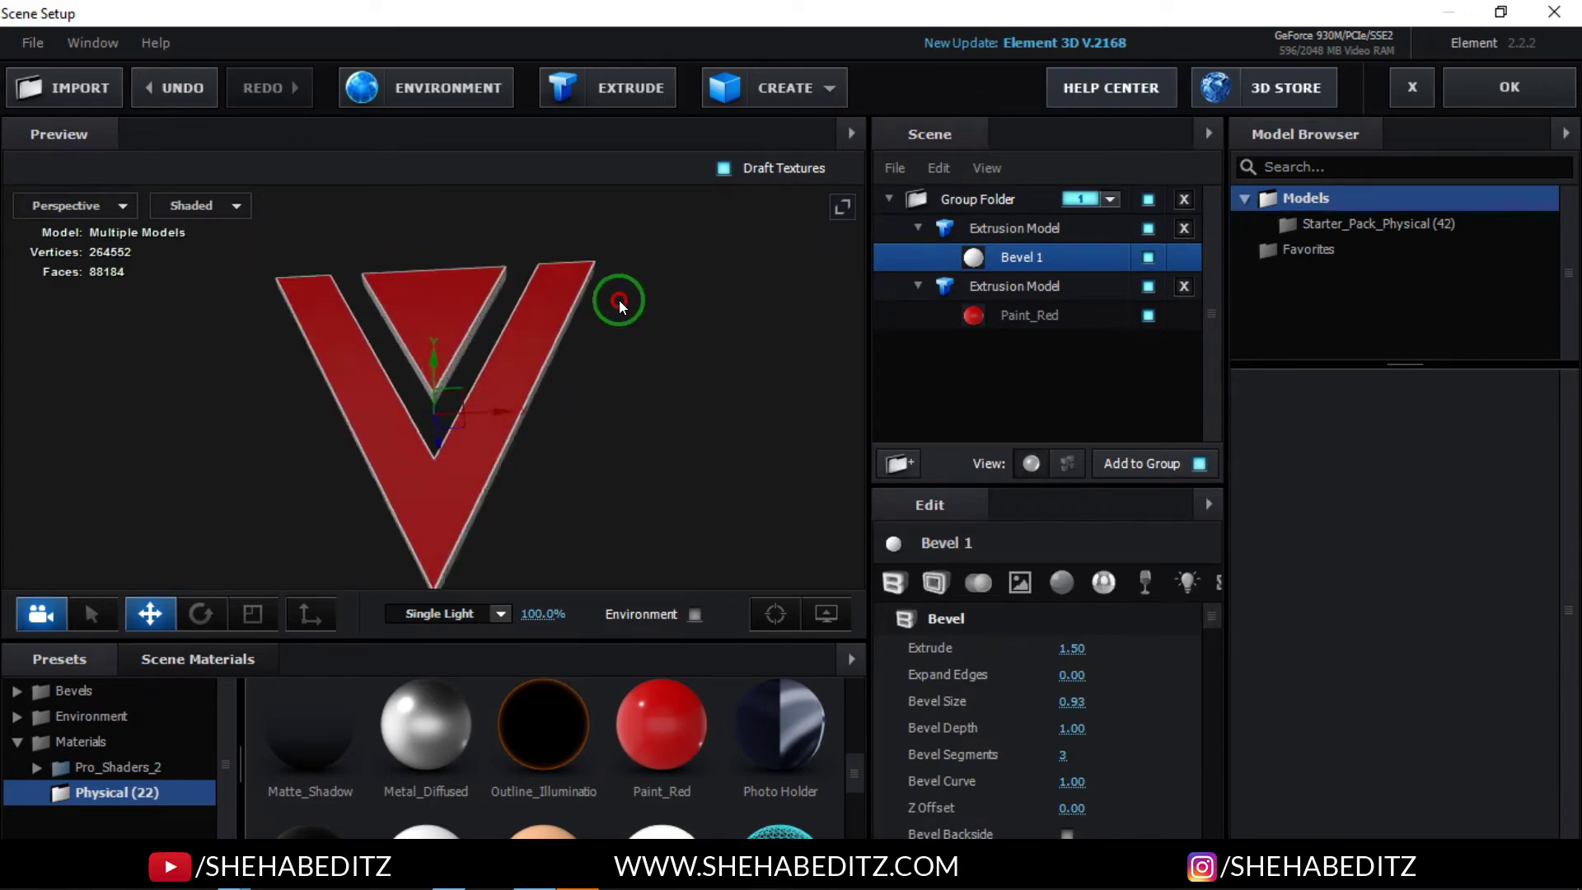
Step: Add a plane, try rotating it, then undo and delete it
click(786, 92)
click(1075, 148)
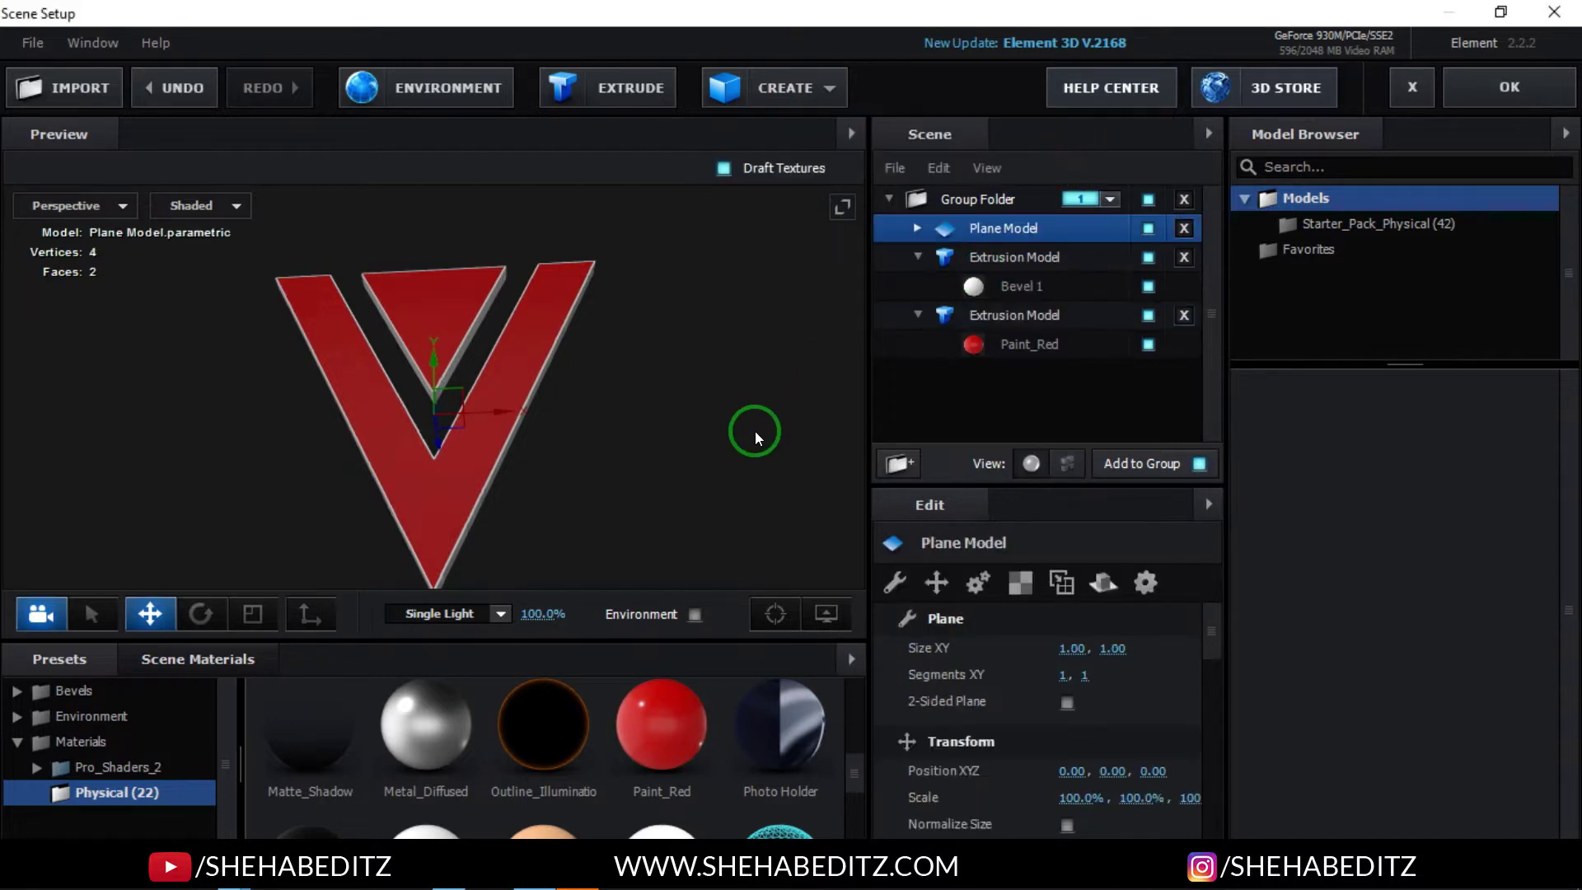
drag(491, 476, 546, 489)
click(204, 614)
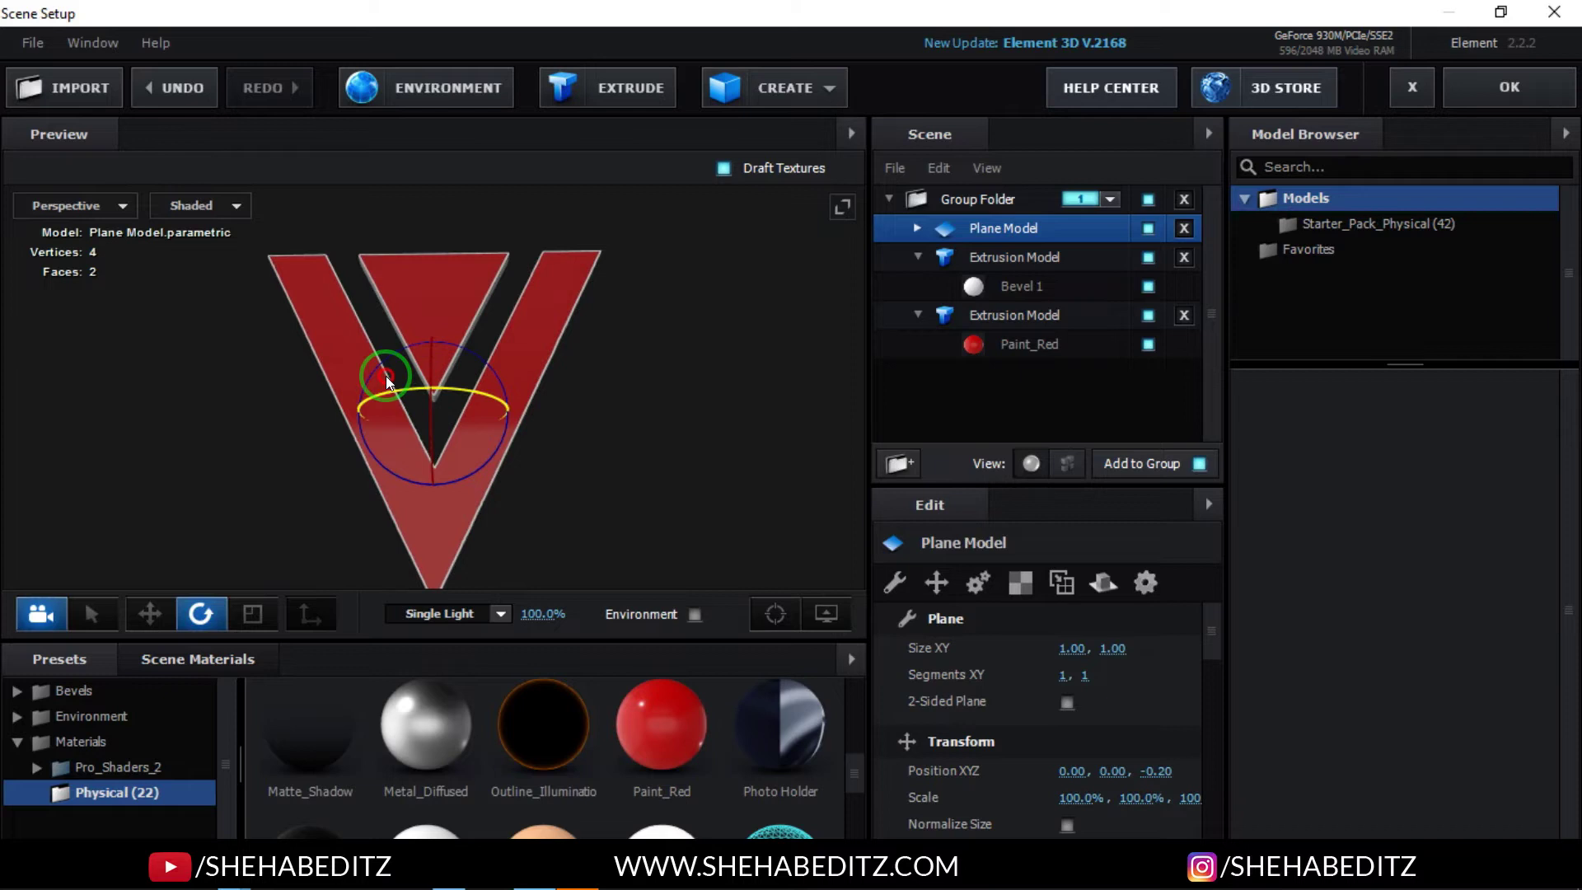
drag(425, 365, 366, 480)
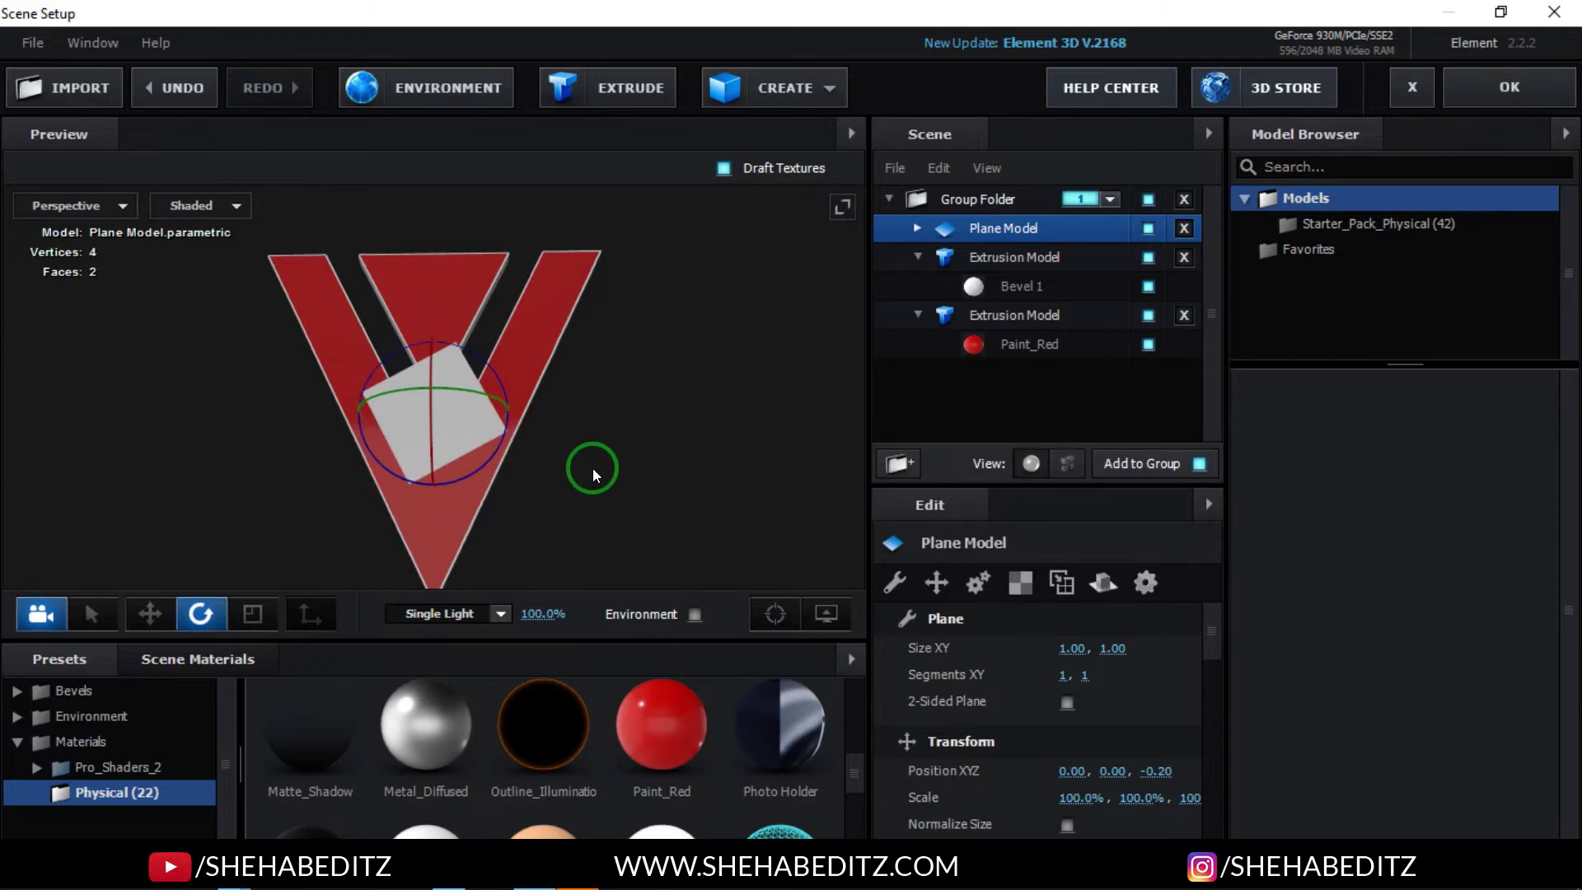
key(ctrl+z)
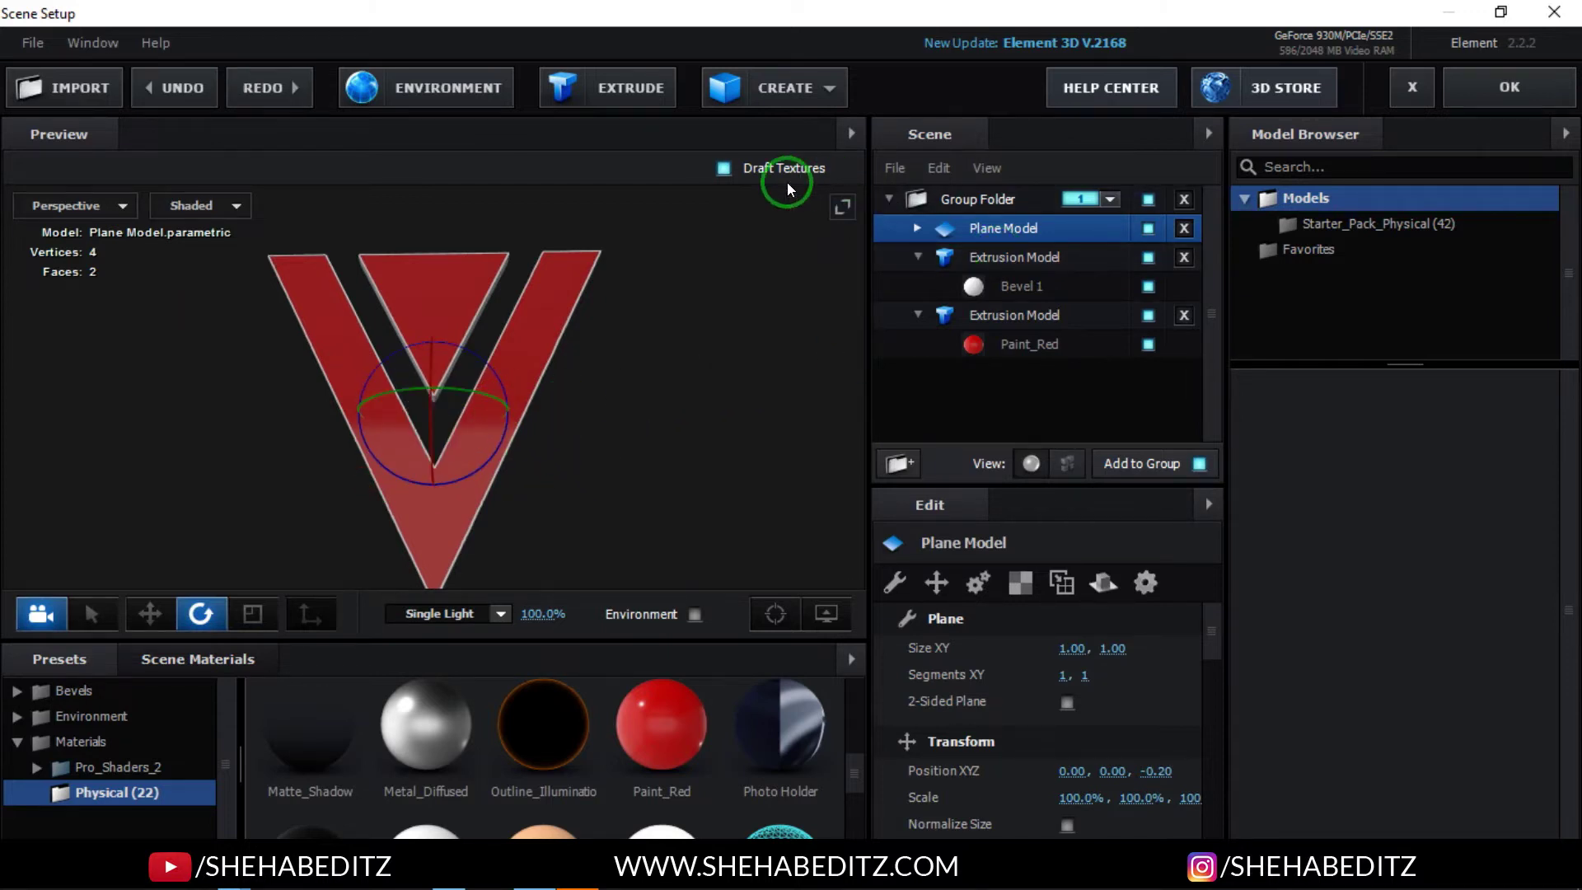
key(Delete)
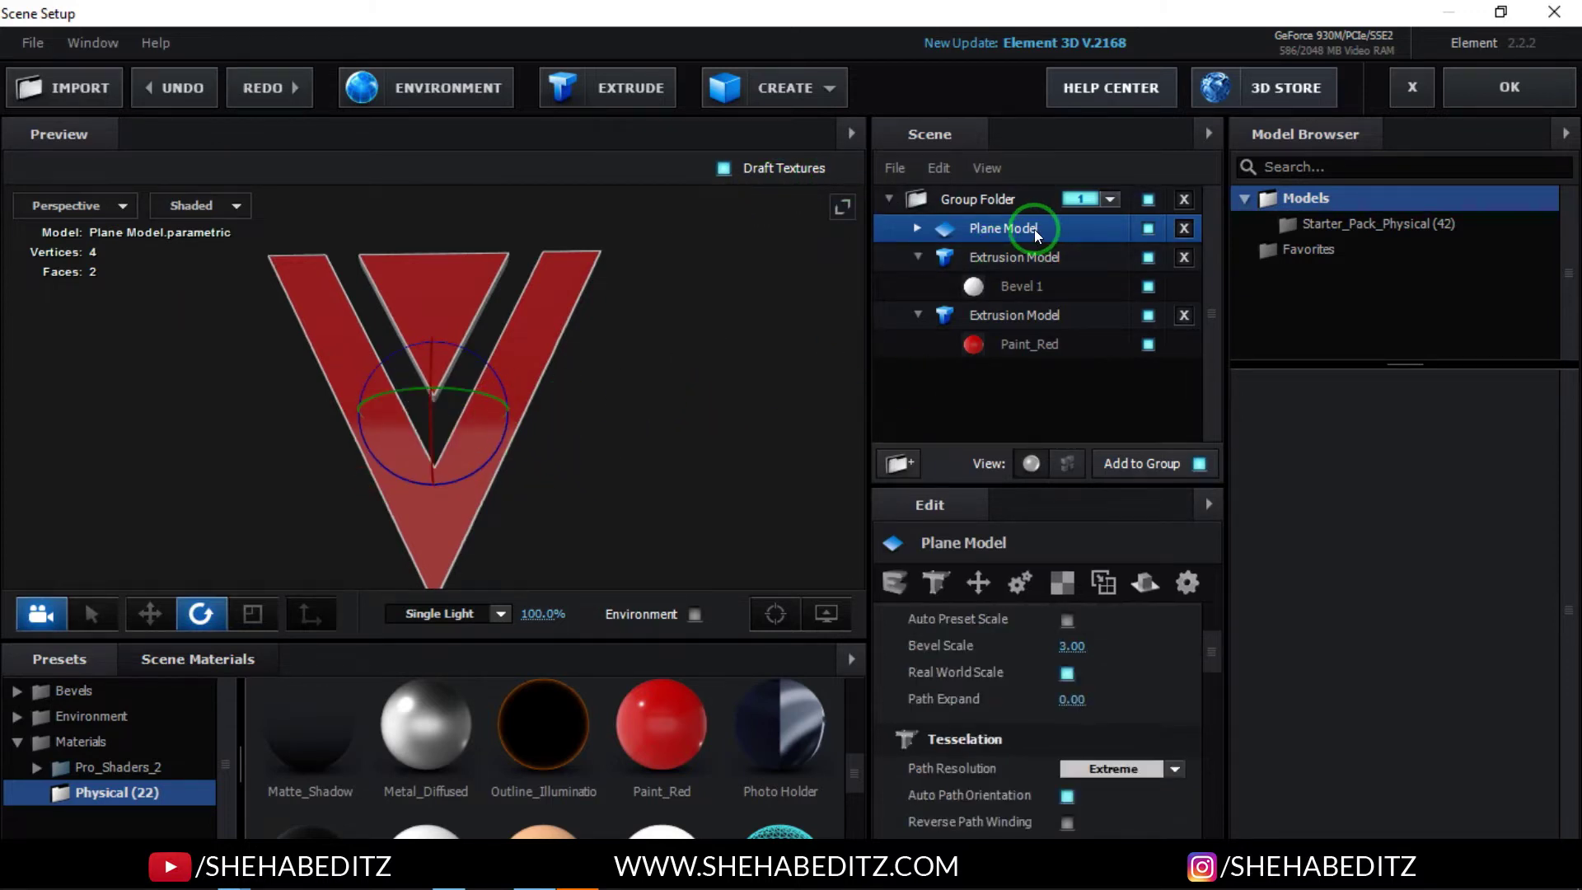
drag(679, 370, 550, 379)
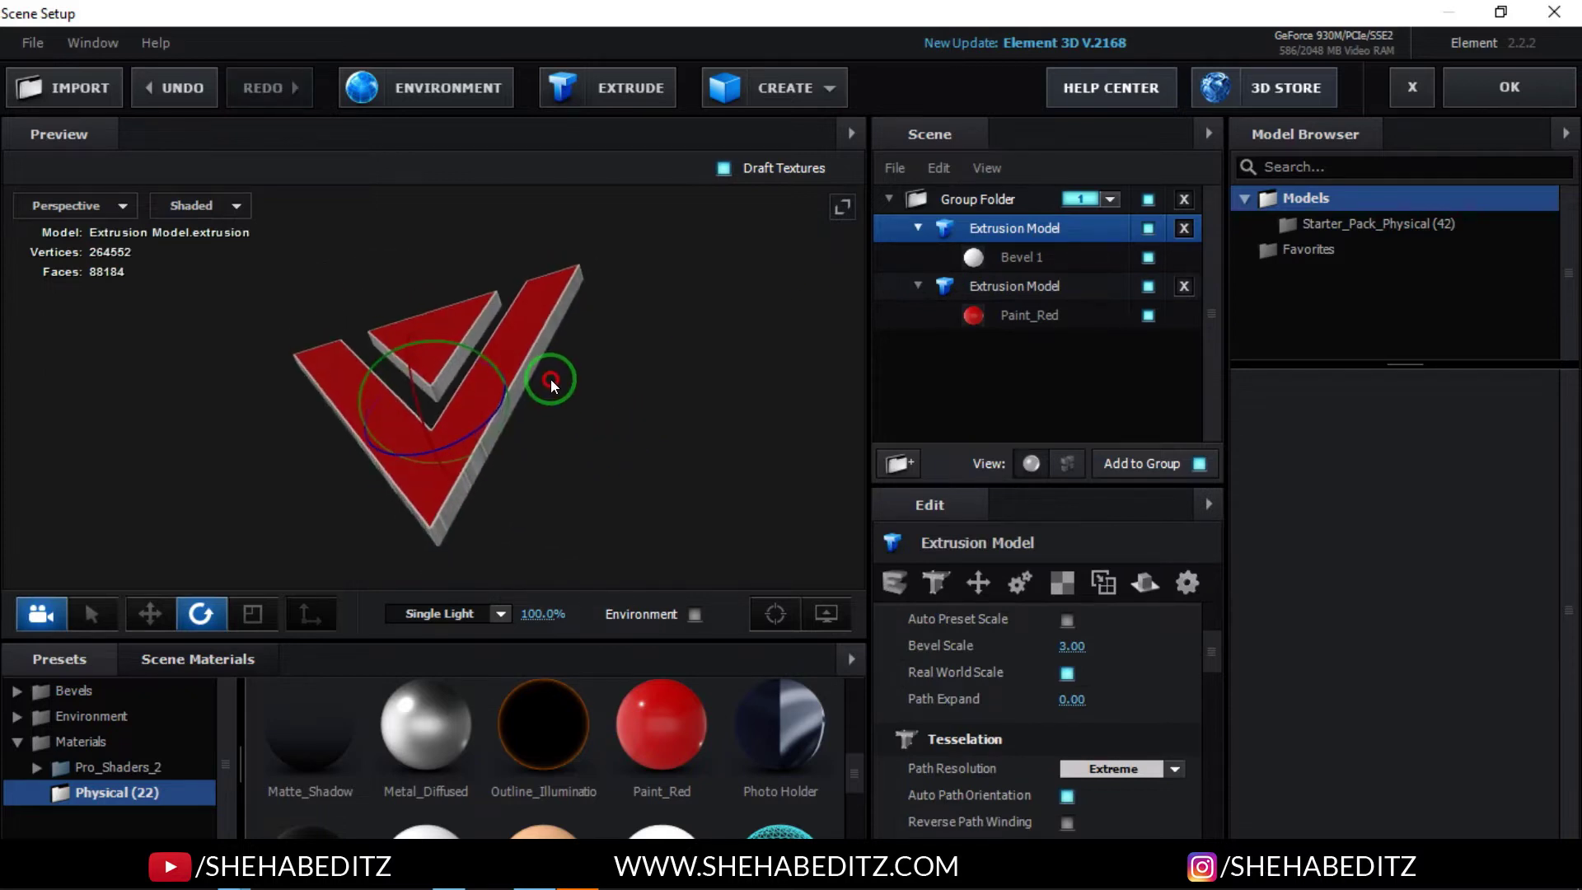
Step: Create a new plane, undoing a test move so it stays at 0, 0, 0
click(789, 88)
click(1081, 141)
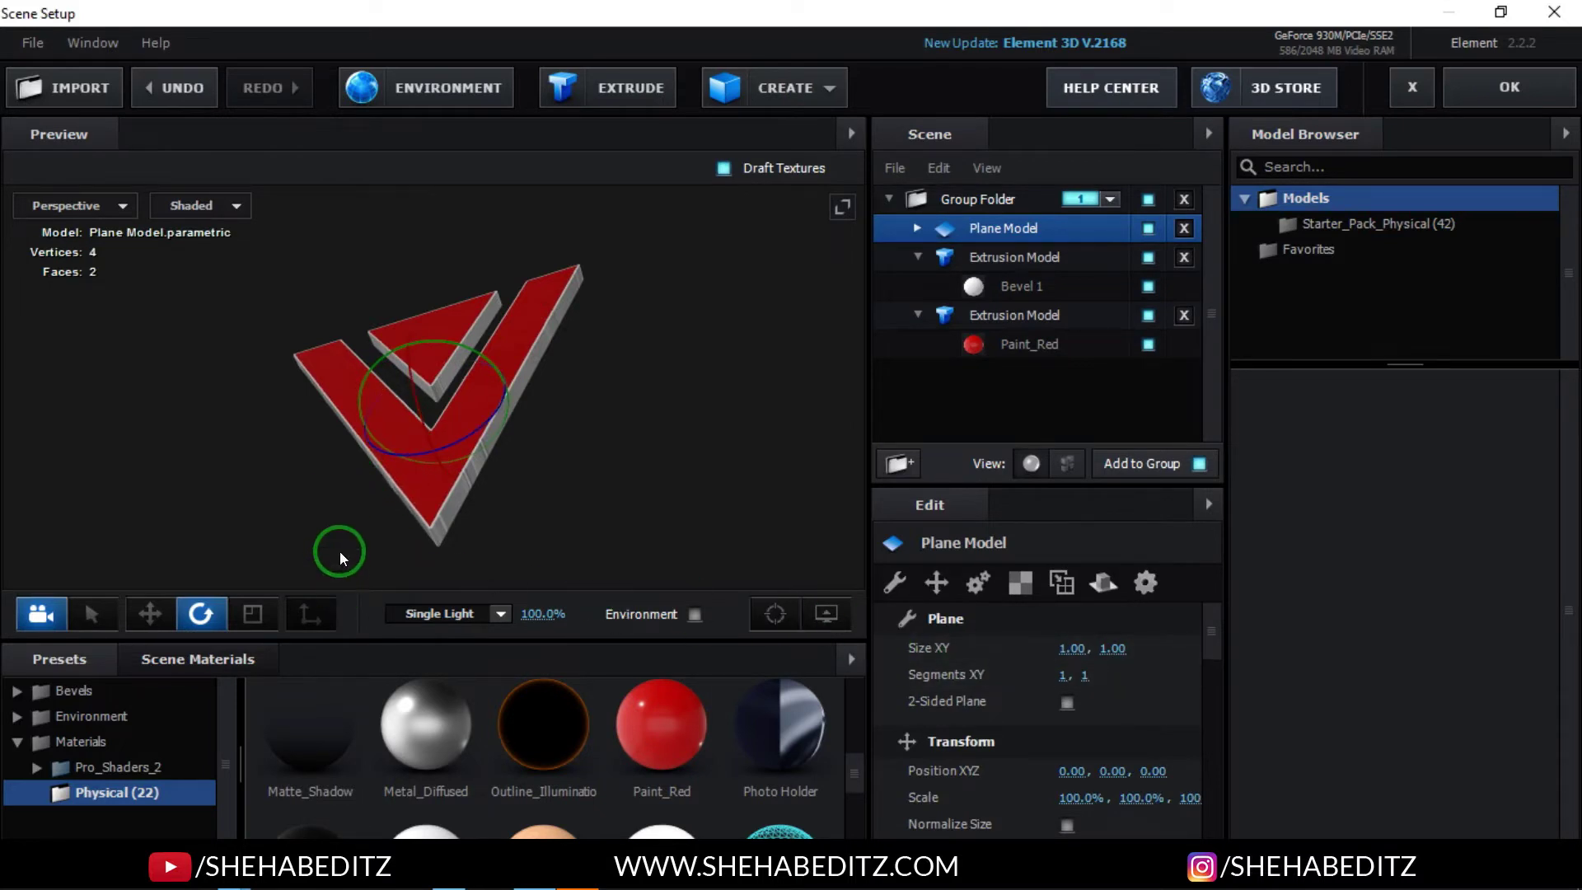
click(149, 613)
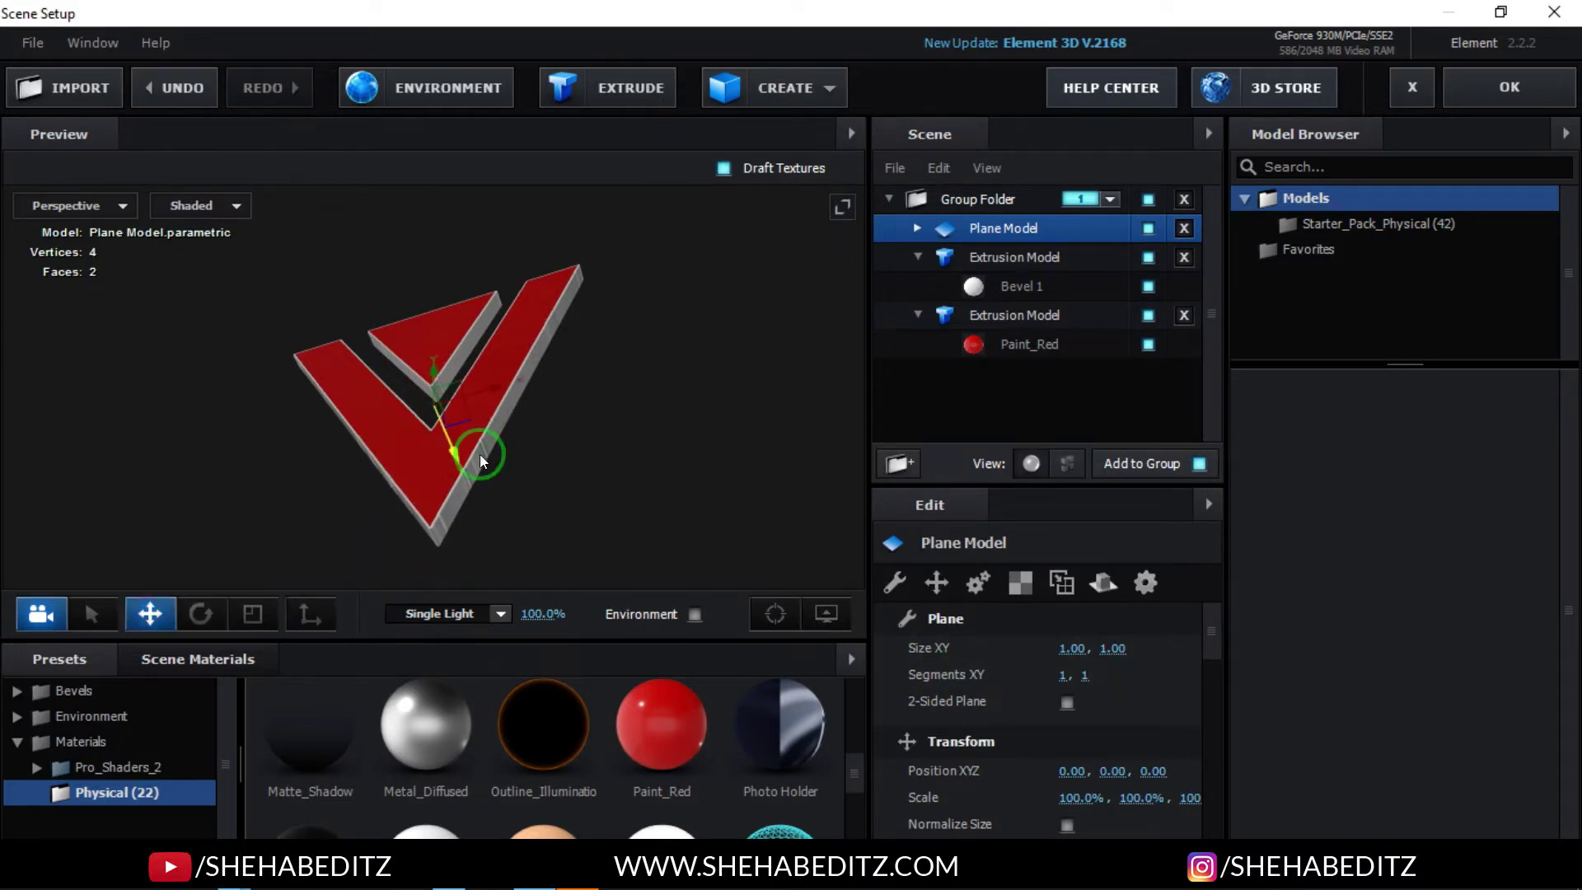
drag(496, 388, 245, 390)
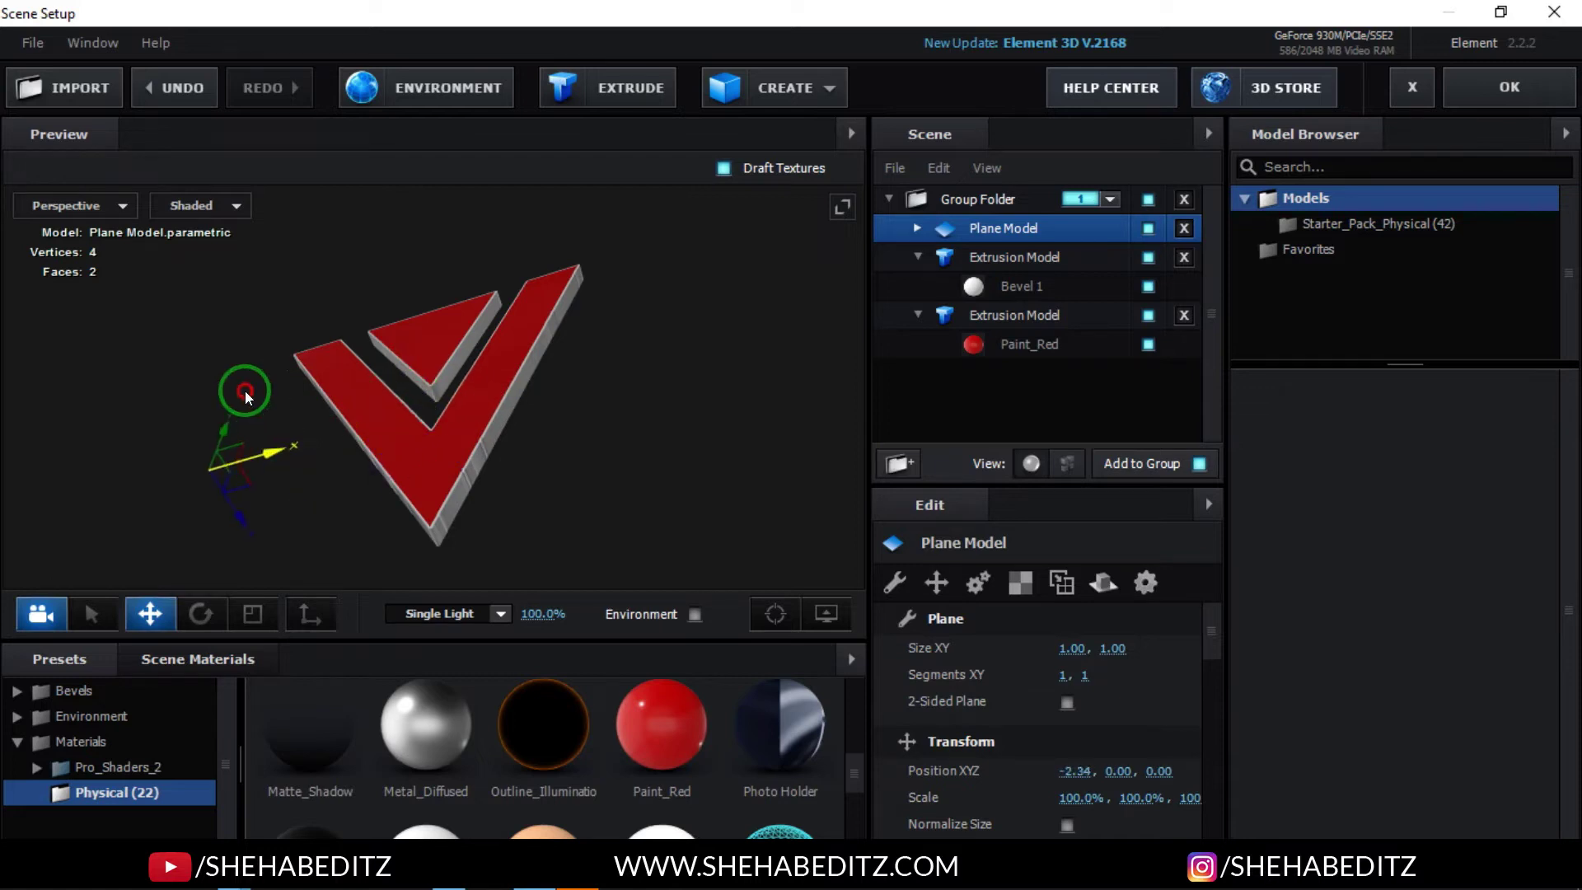
key(ctrl+z)
drag(536, 279, 590, 417)
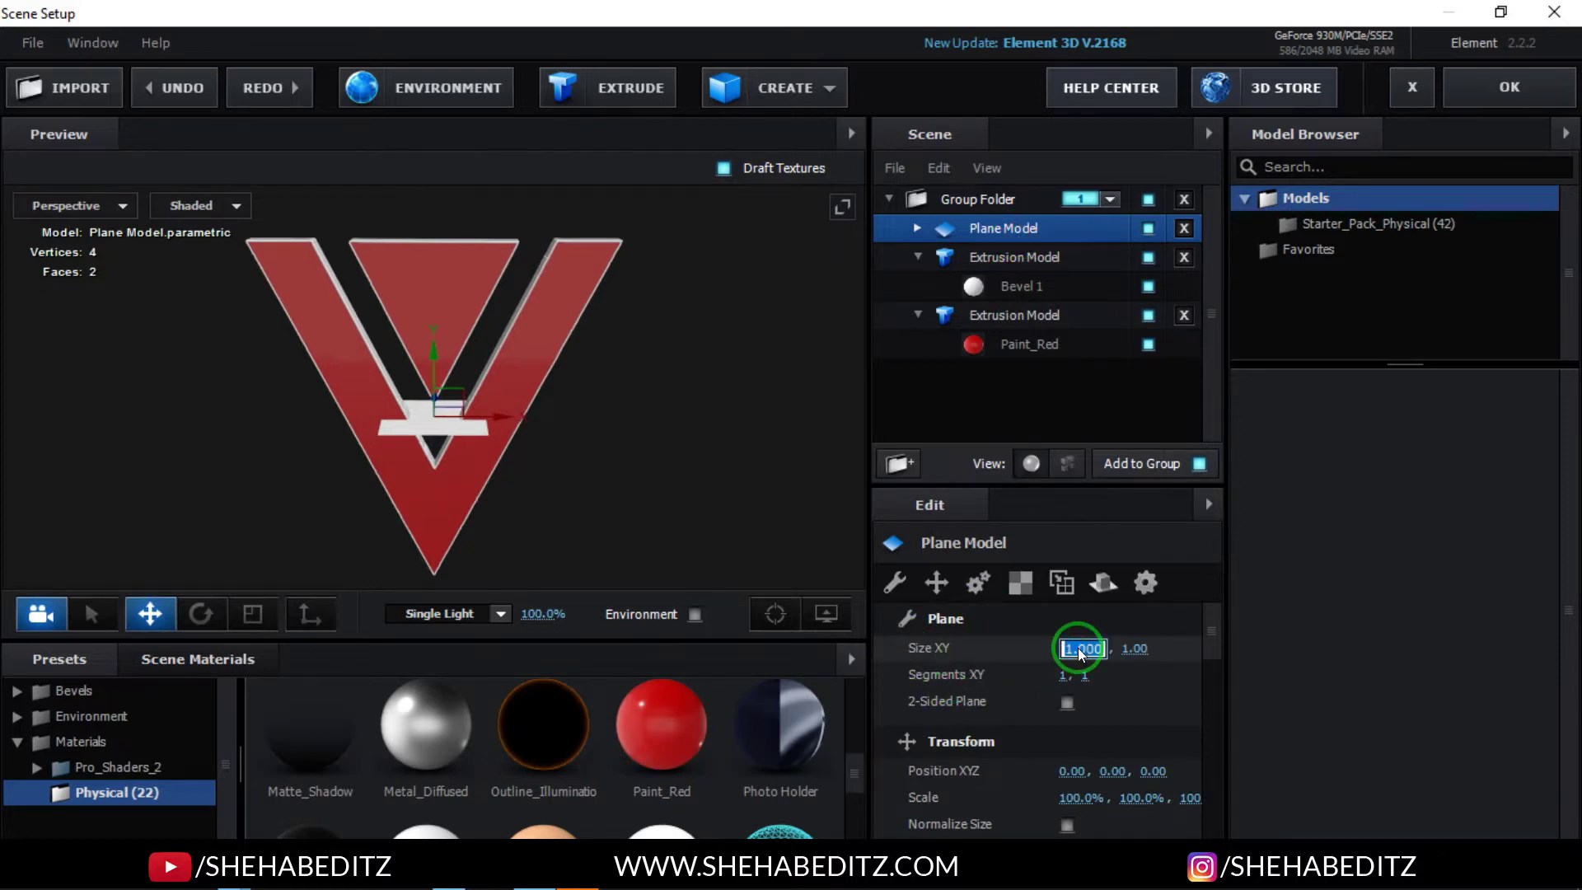
Step: Set the plane's Size XY to 100 by 100
text(0)
key(Return)
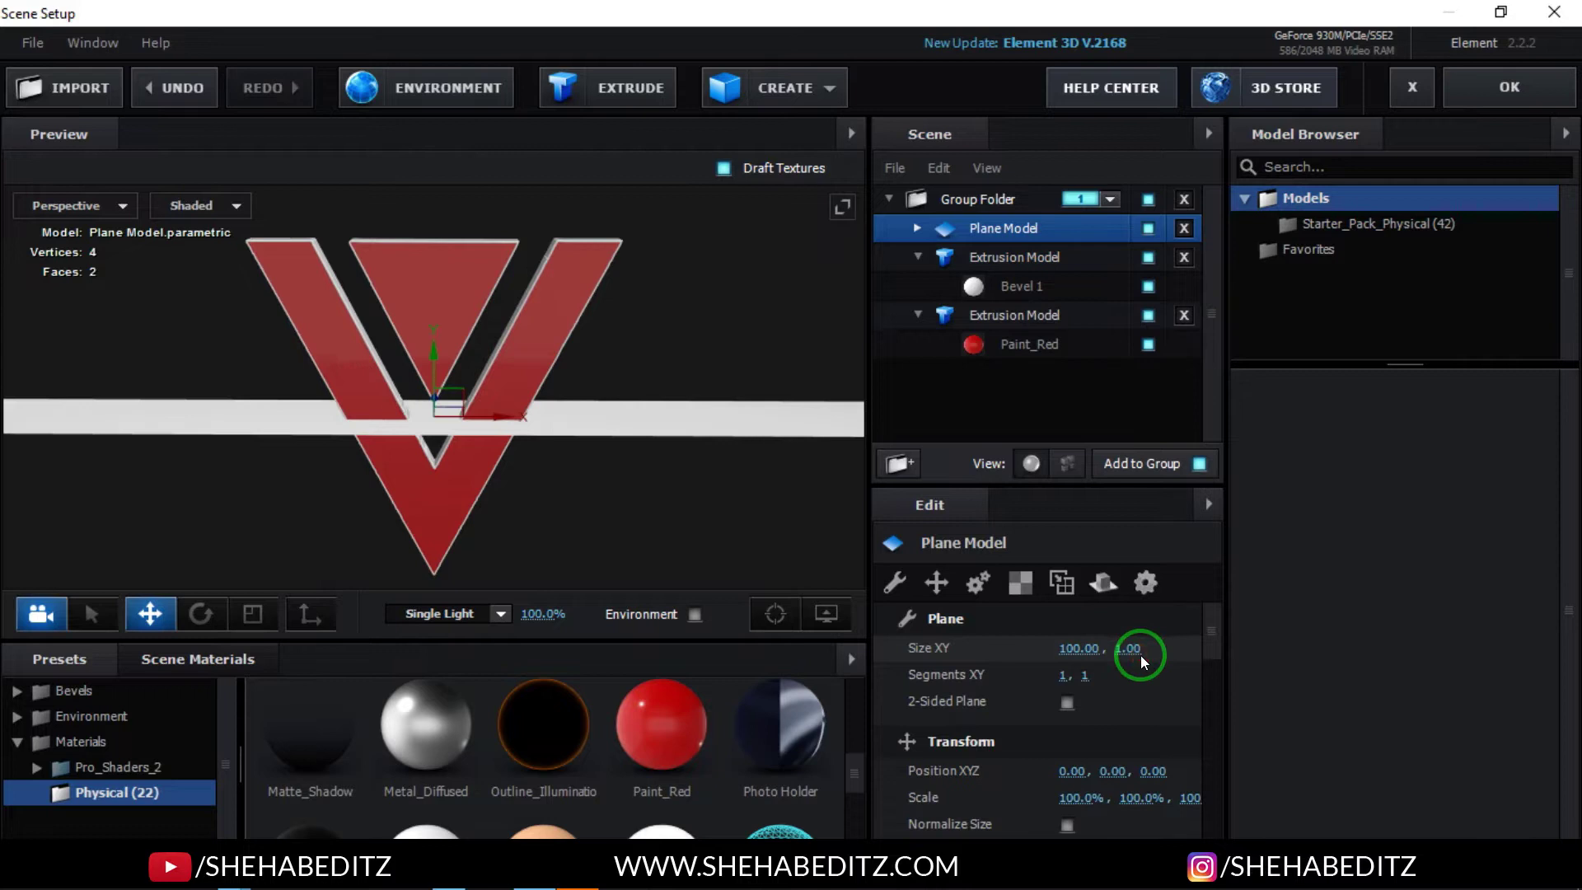
click(1132, 651)
text(100)
key(Return)
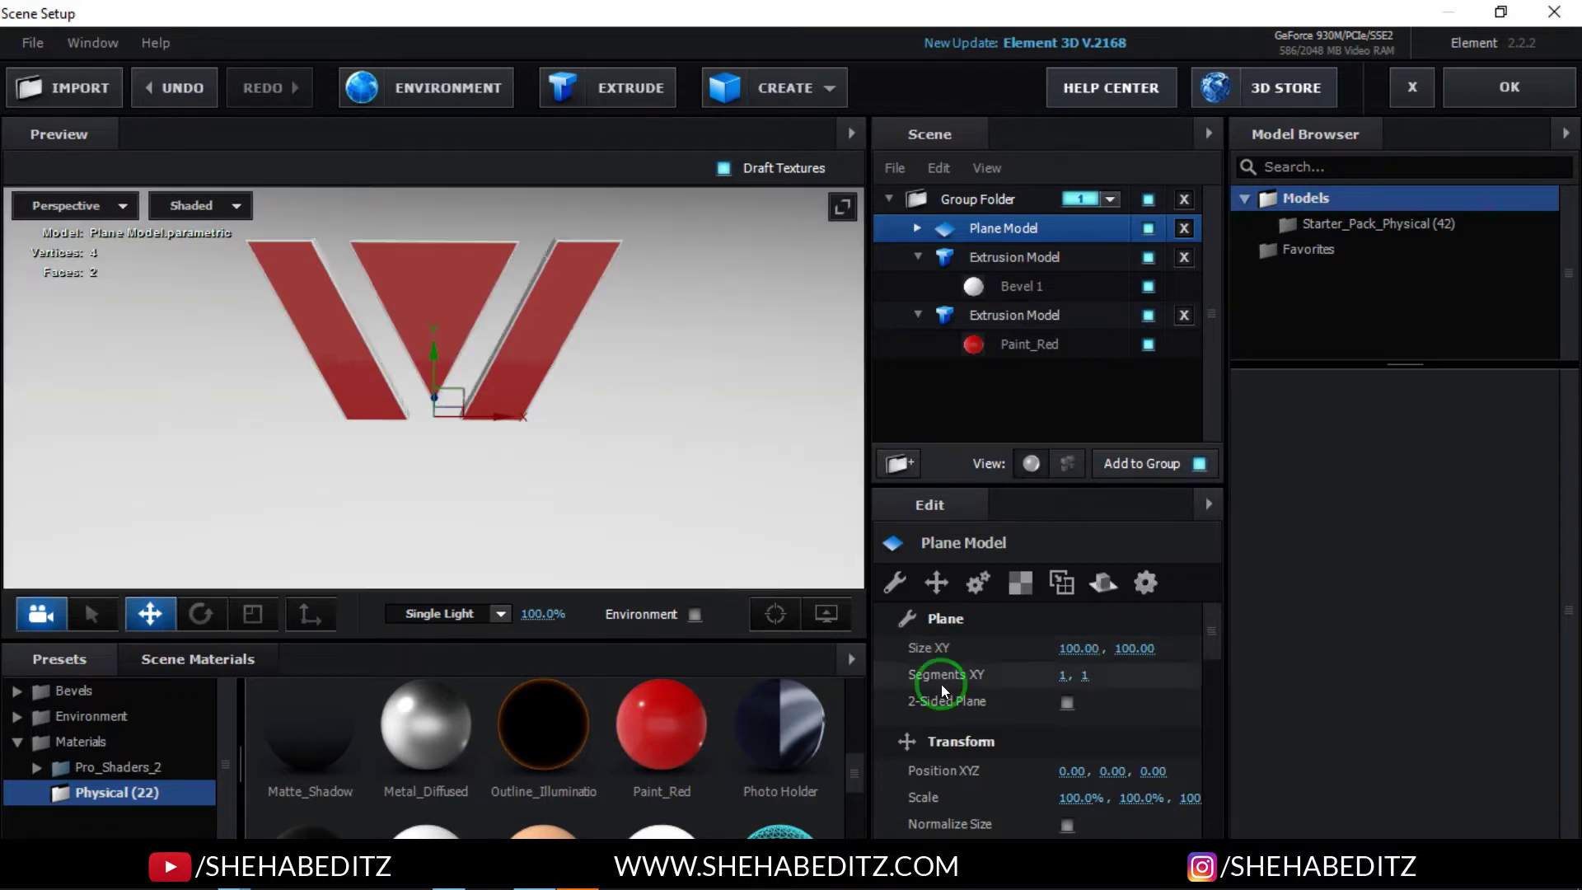
Step: Rotate the plane flat into a floor and move it to Z 0.06 beneath the logo
click(201, 614)
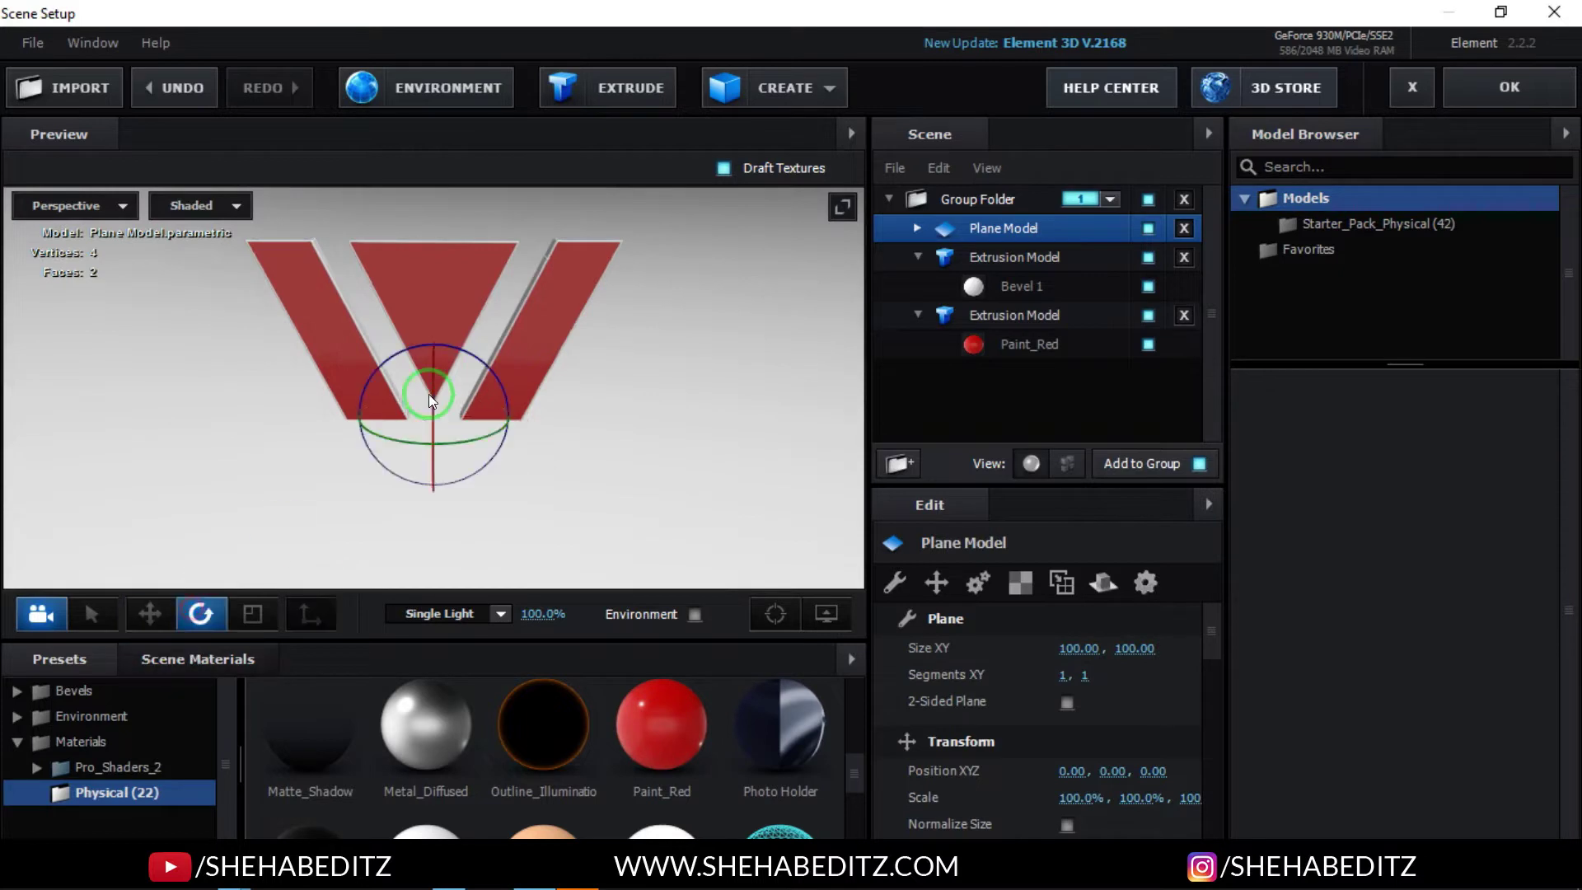
click(429, 370)
drag(428, 369, 645, 312)
click(149, 614)
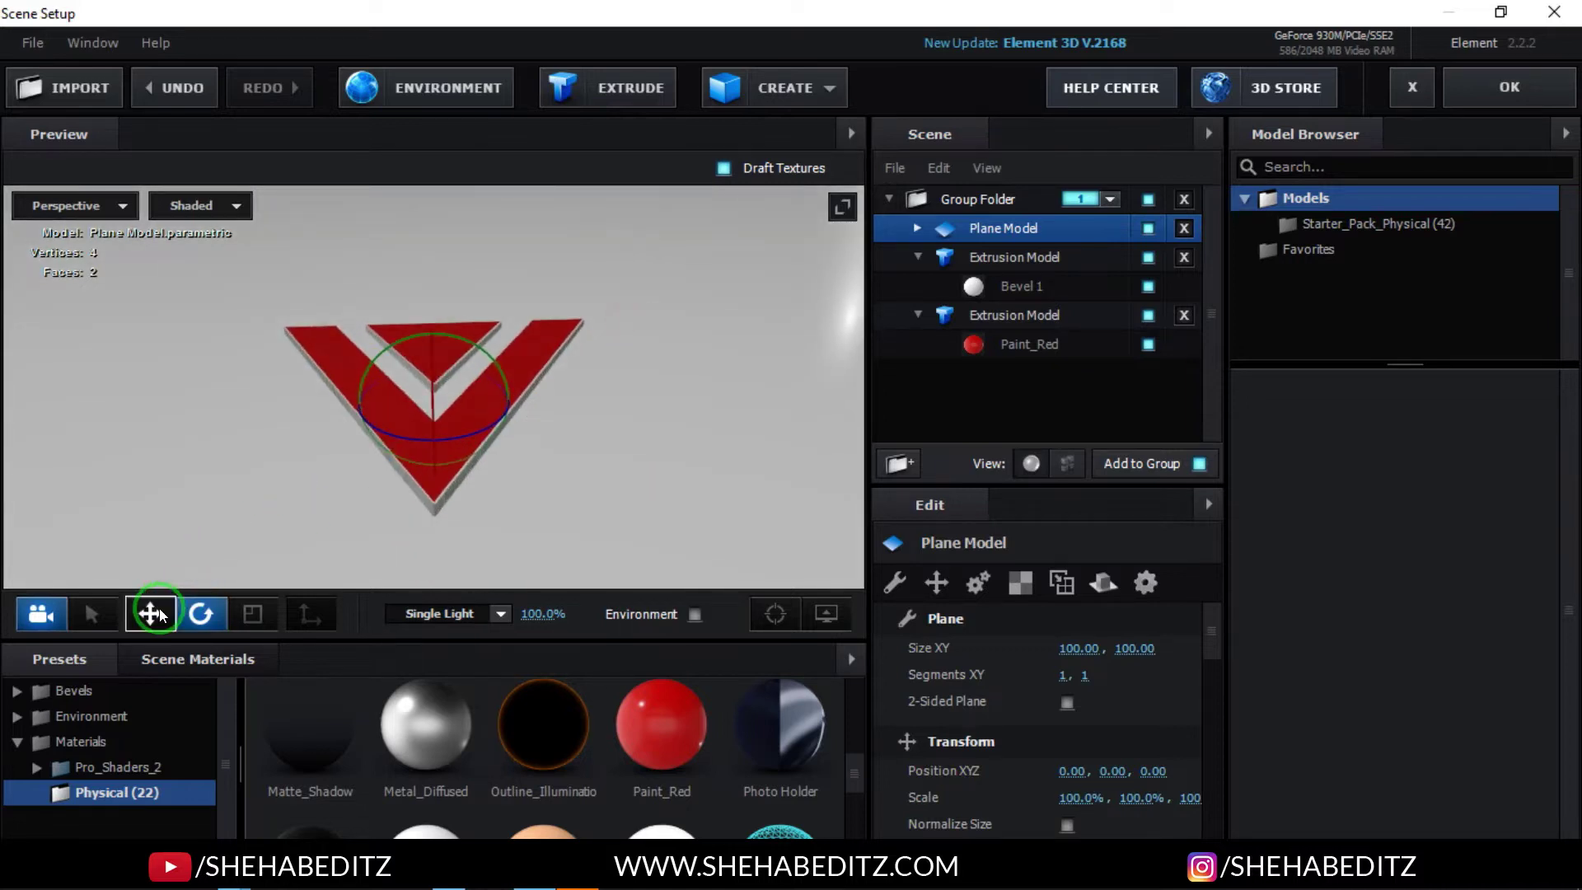
drag(432, 459, 552, 446)
drag(417, 461, 427, 458)
drag(601, 335, 581, 378)
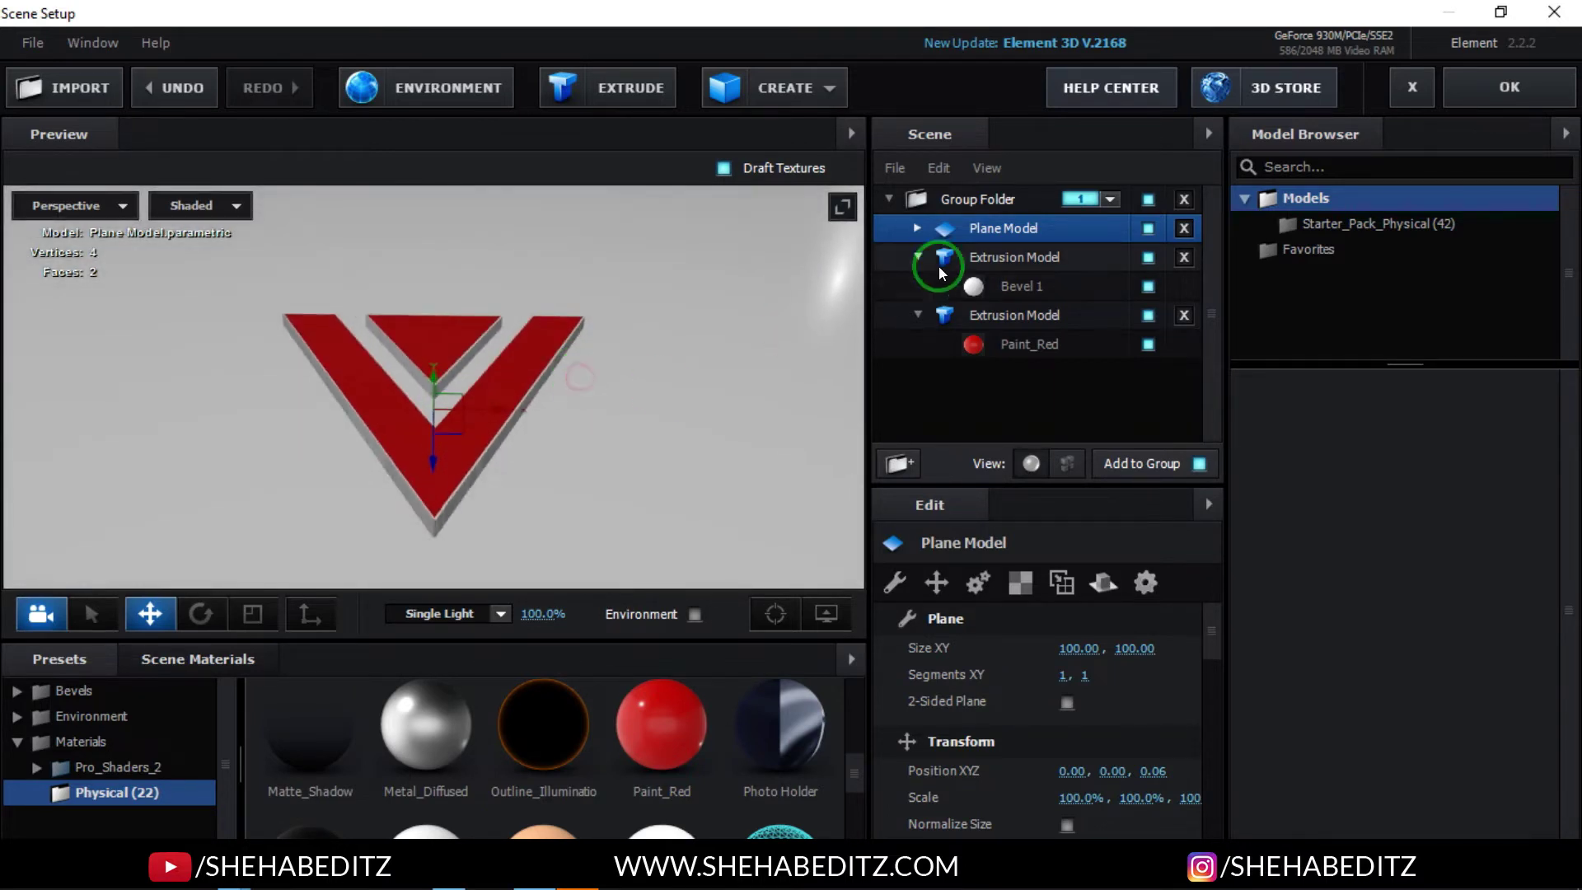
Step: Set the Paint_Red extrusion material's Extrude depth to 2.00
click(1028, 259)
click(1030, 316)
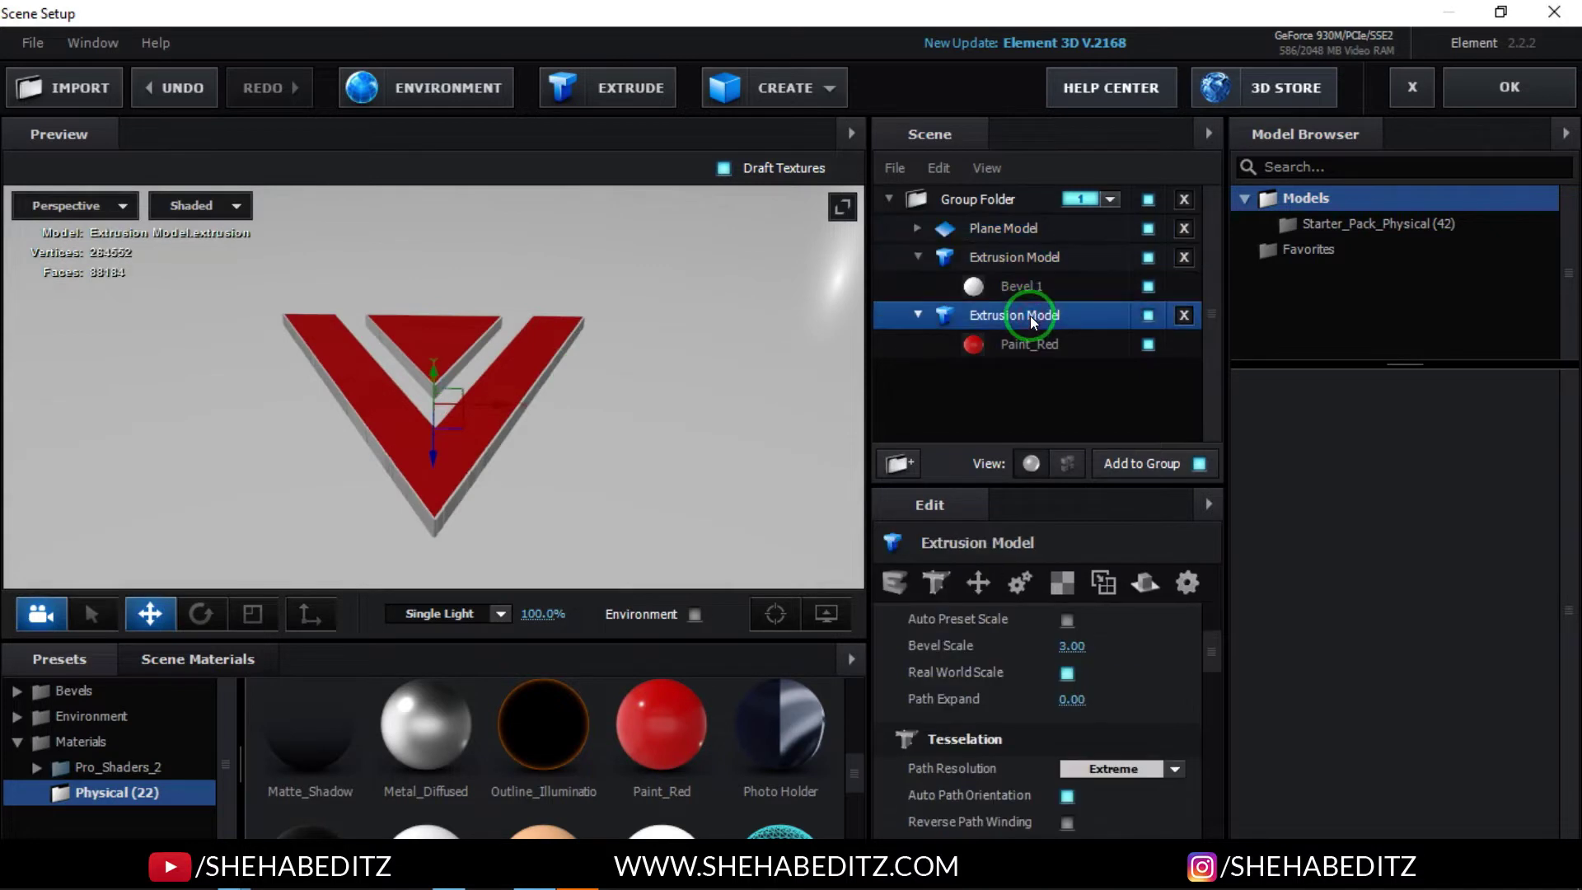
scroll(1100, 687, up, 4)
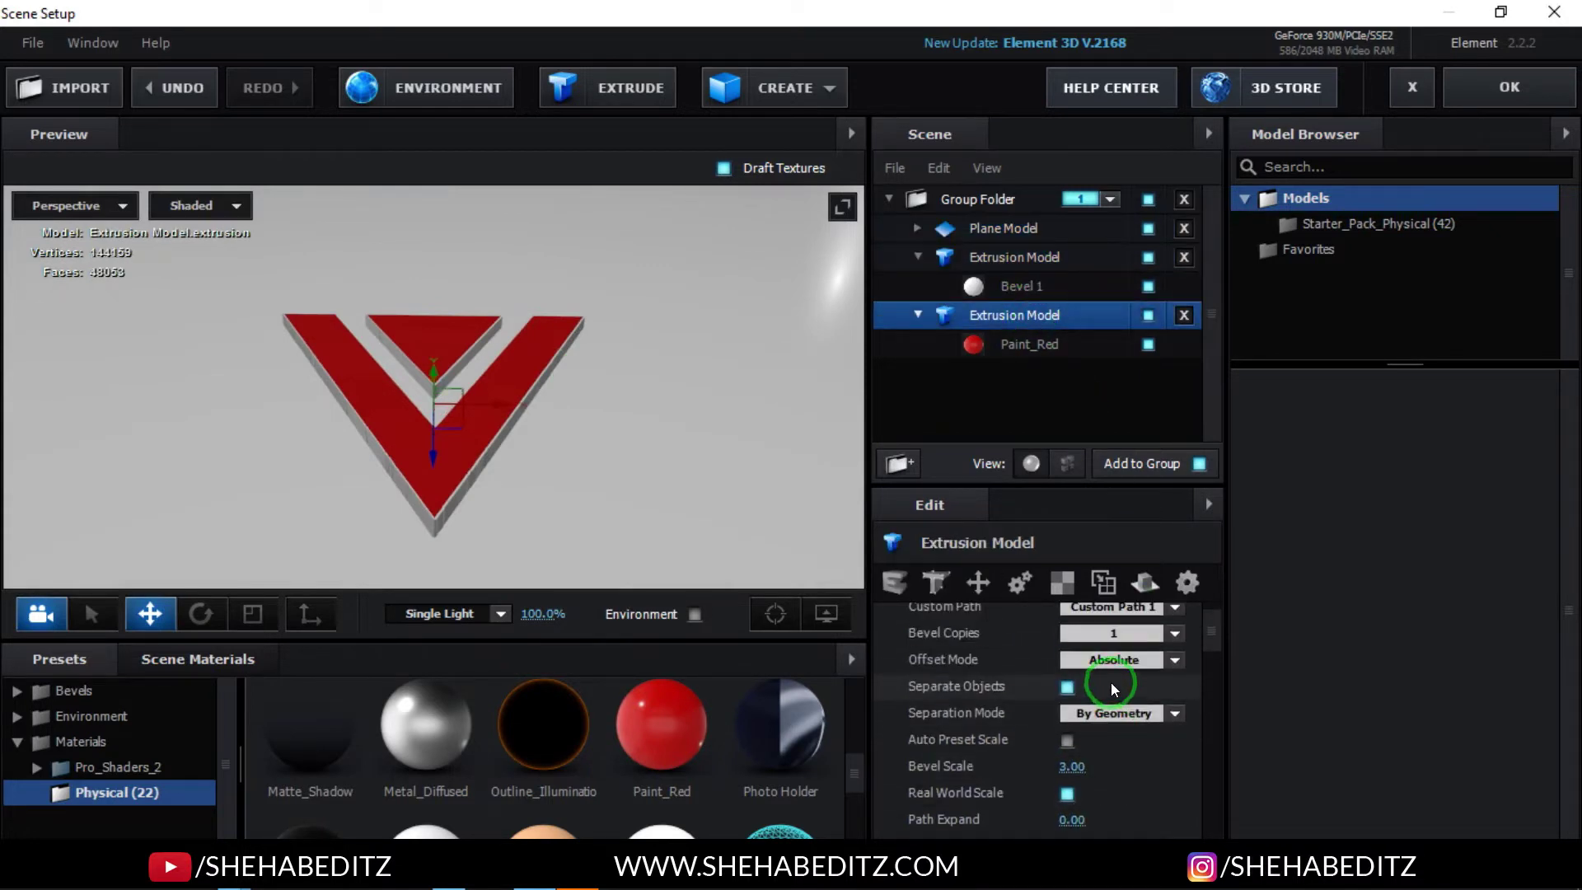
click(1028, 349)
click(1025, 316)
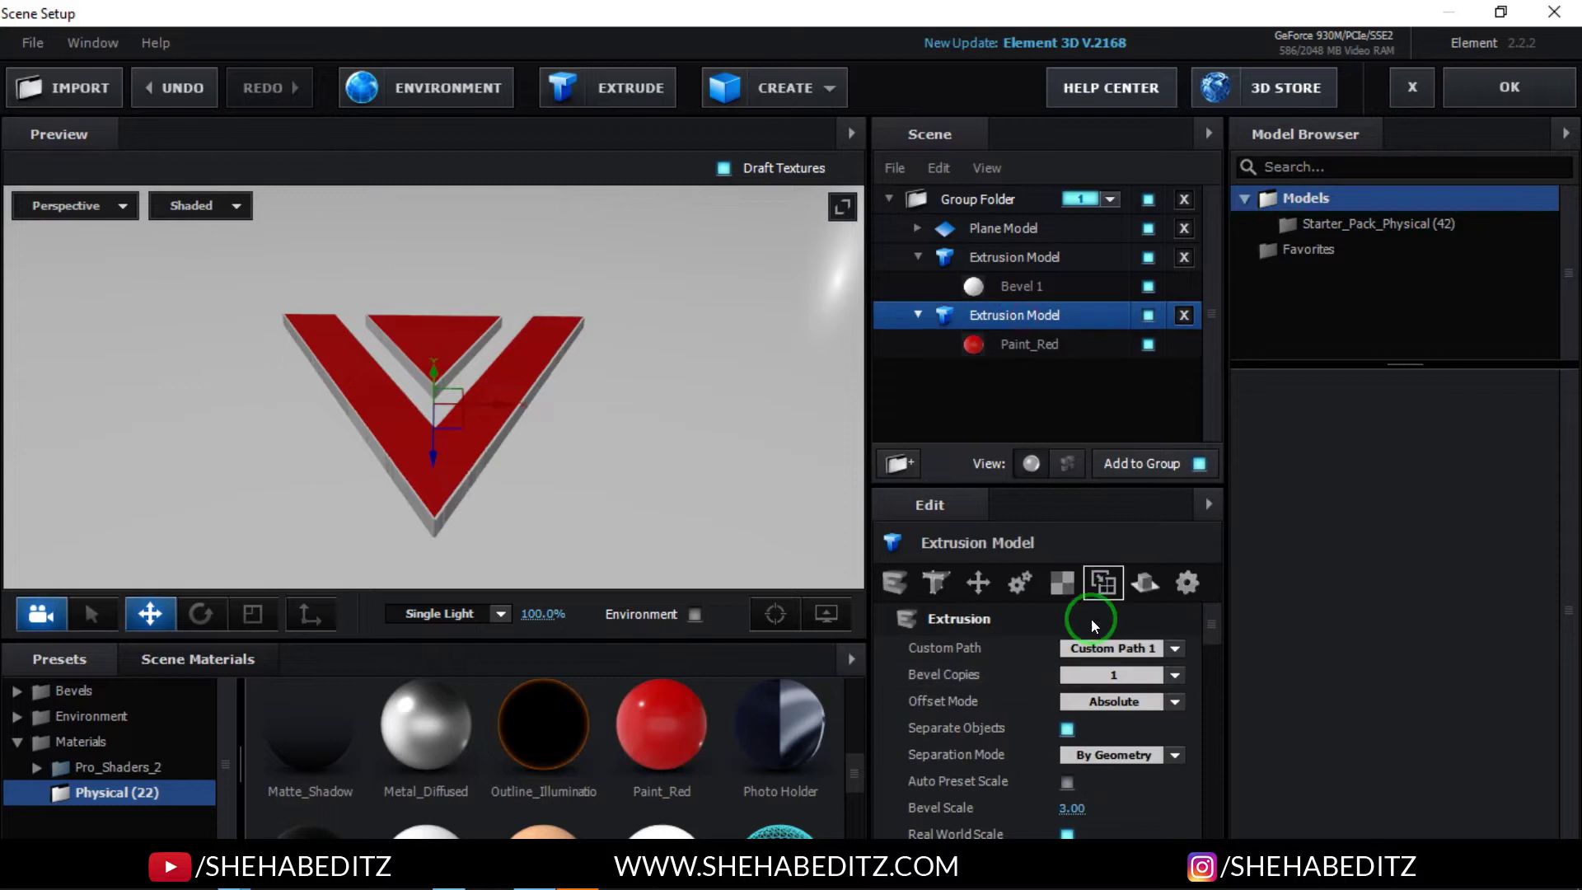
click(1019, 344)
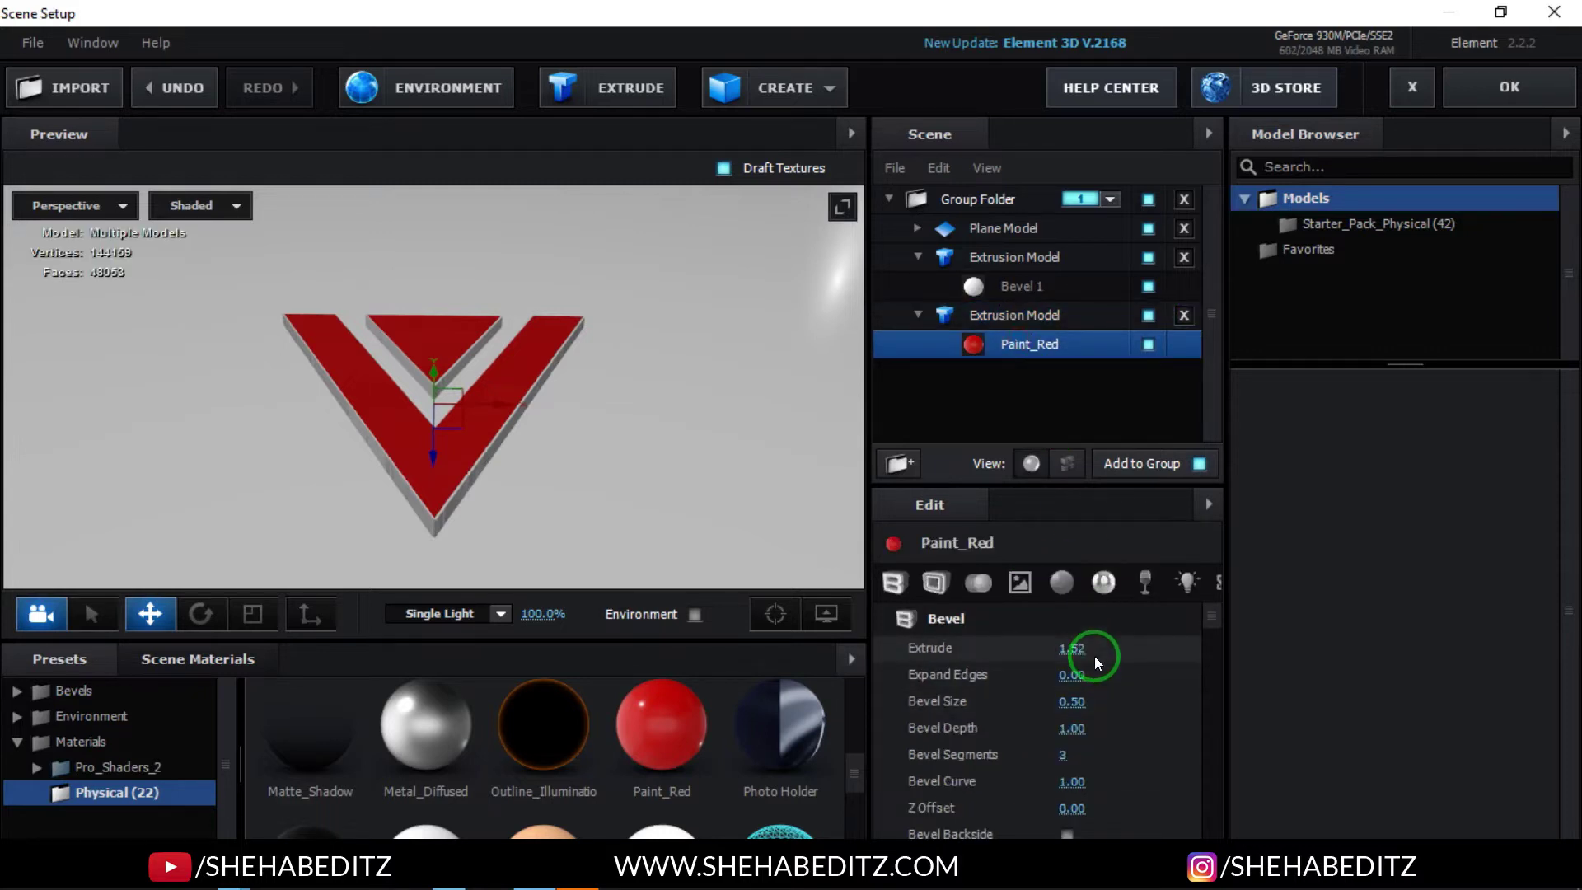
text(2)
key(Return)
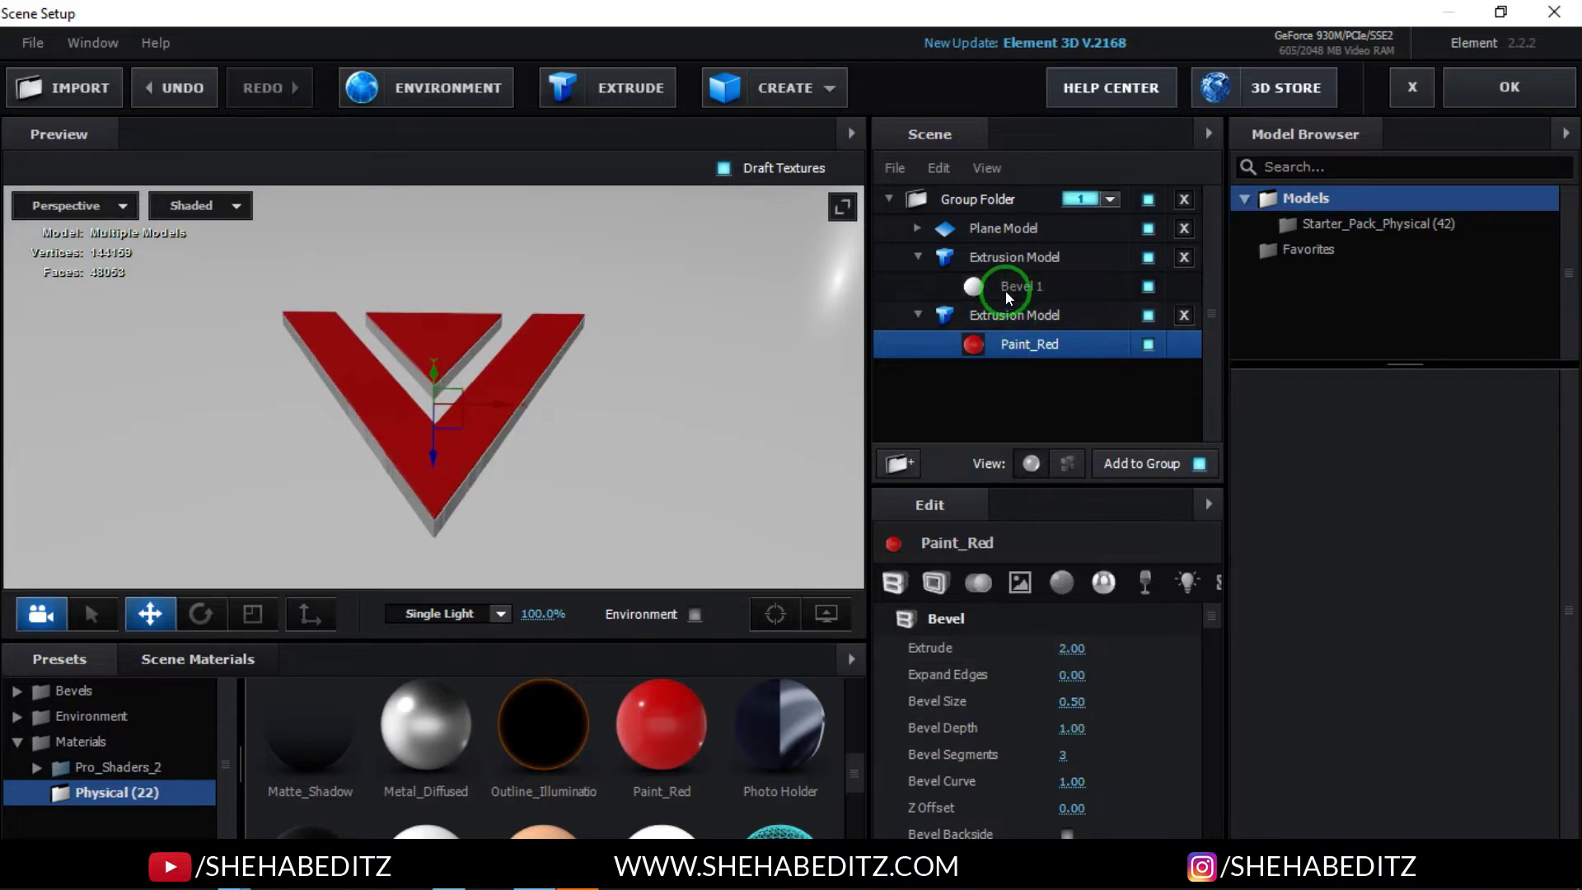
Step: Give Bevel 1 an Extrude of 2.00 too, then select Plane Model in the Scene panel
click(1006, 288)
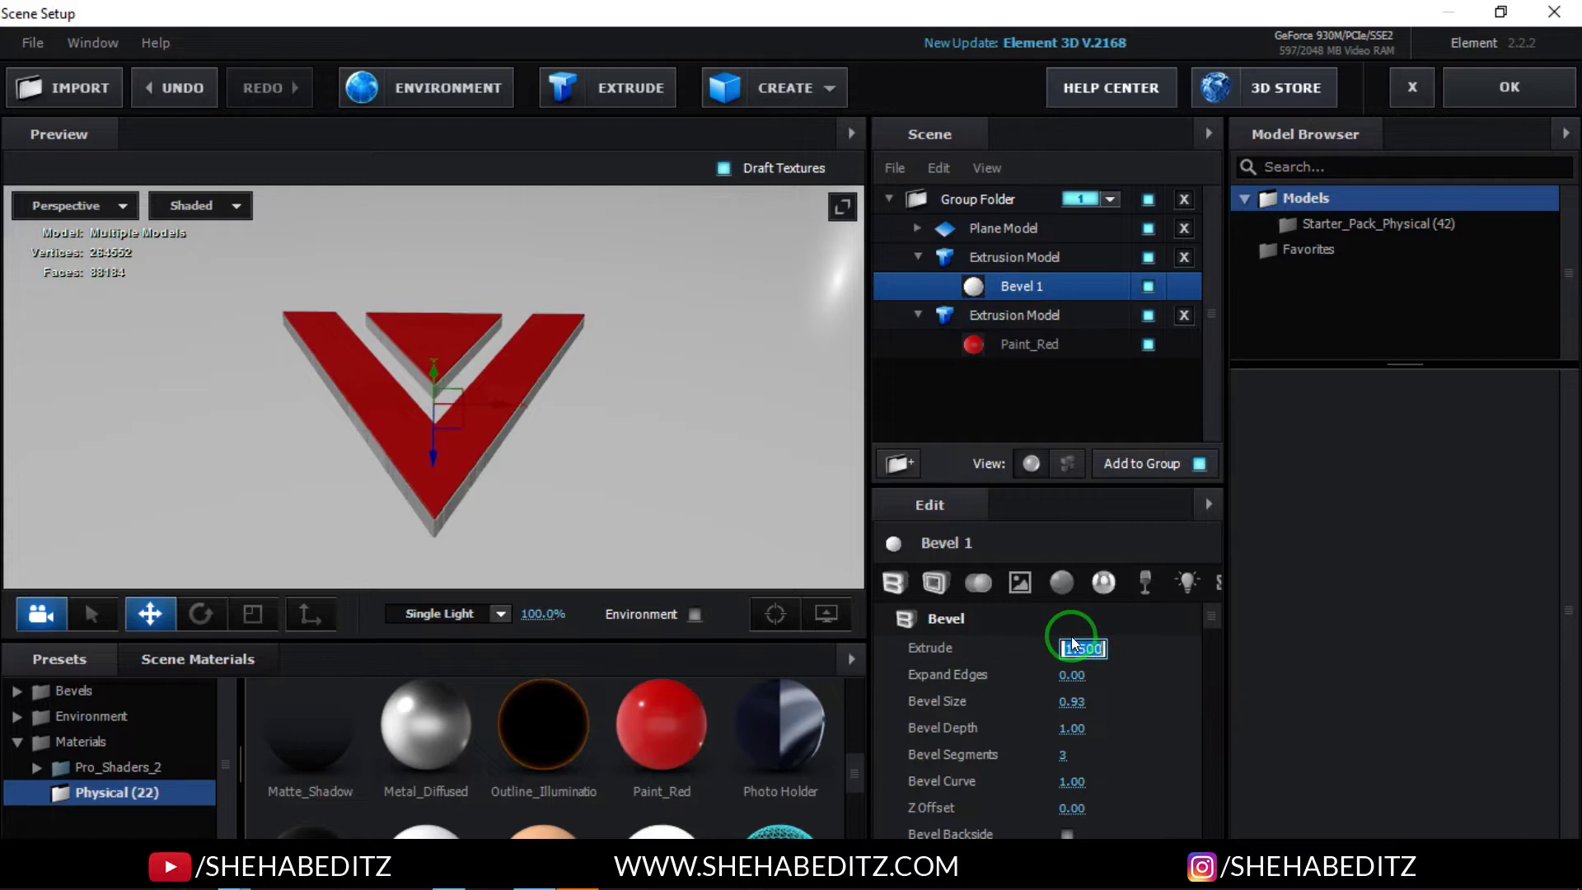
click(597, 485)
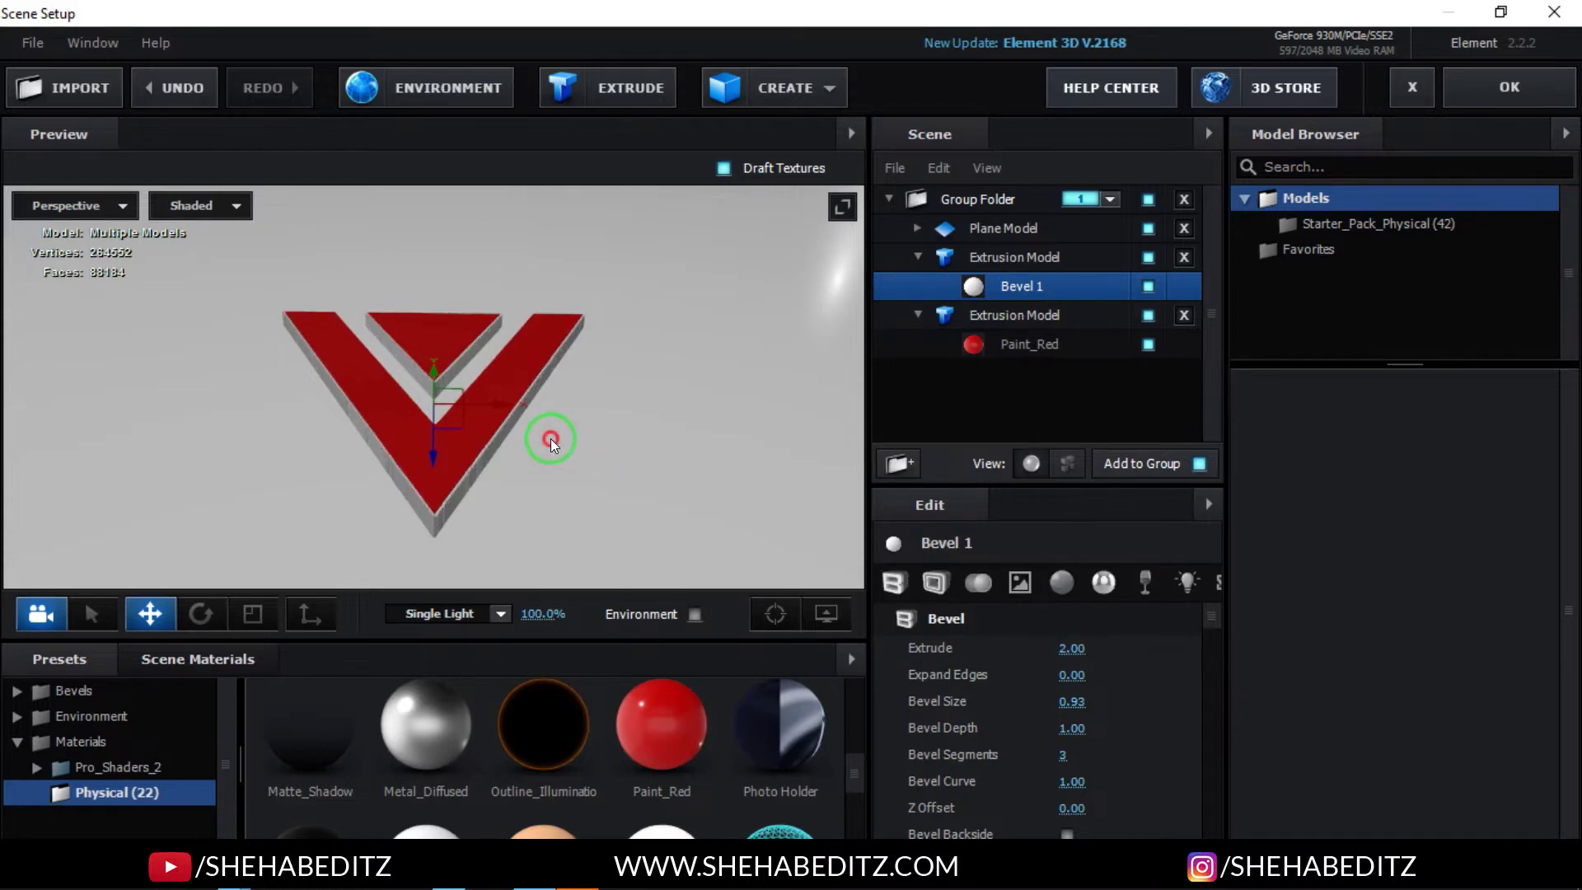
drag(550, 443, 548, 414)
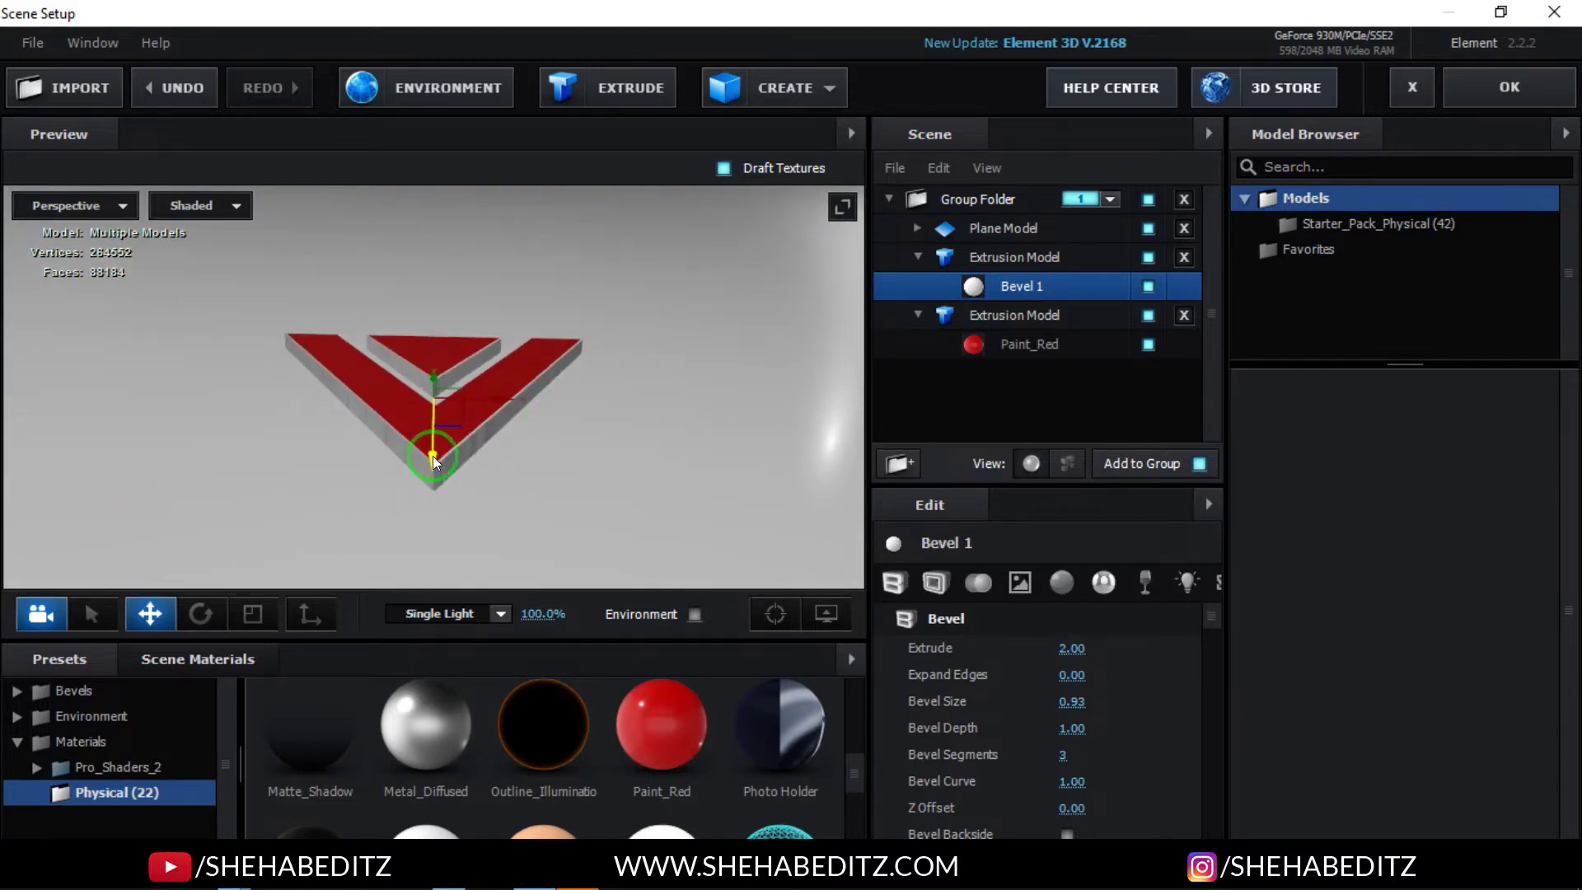
drag(432, 457, 434, 468)
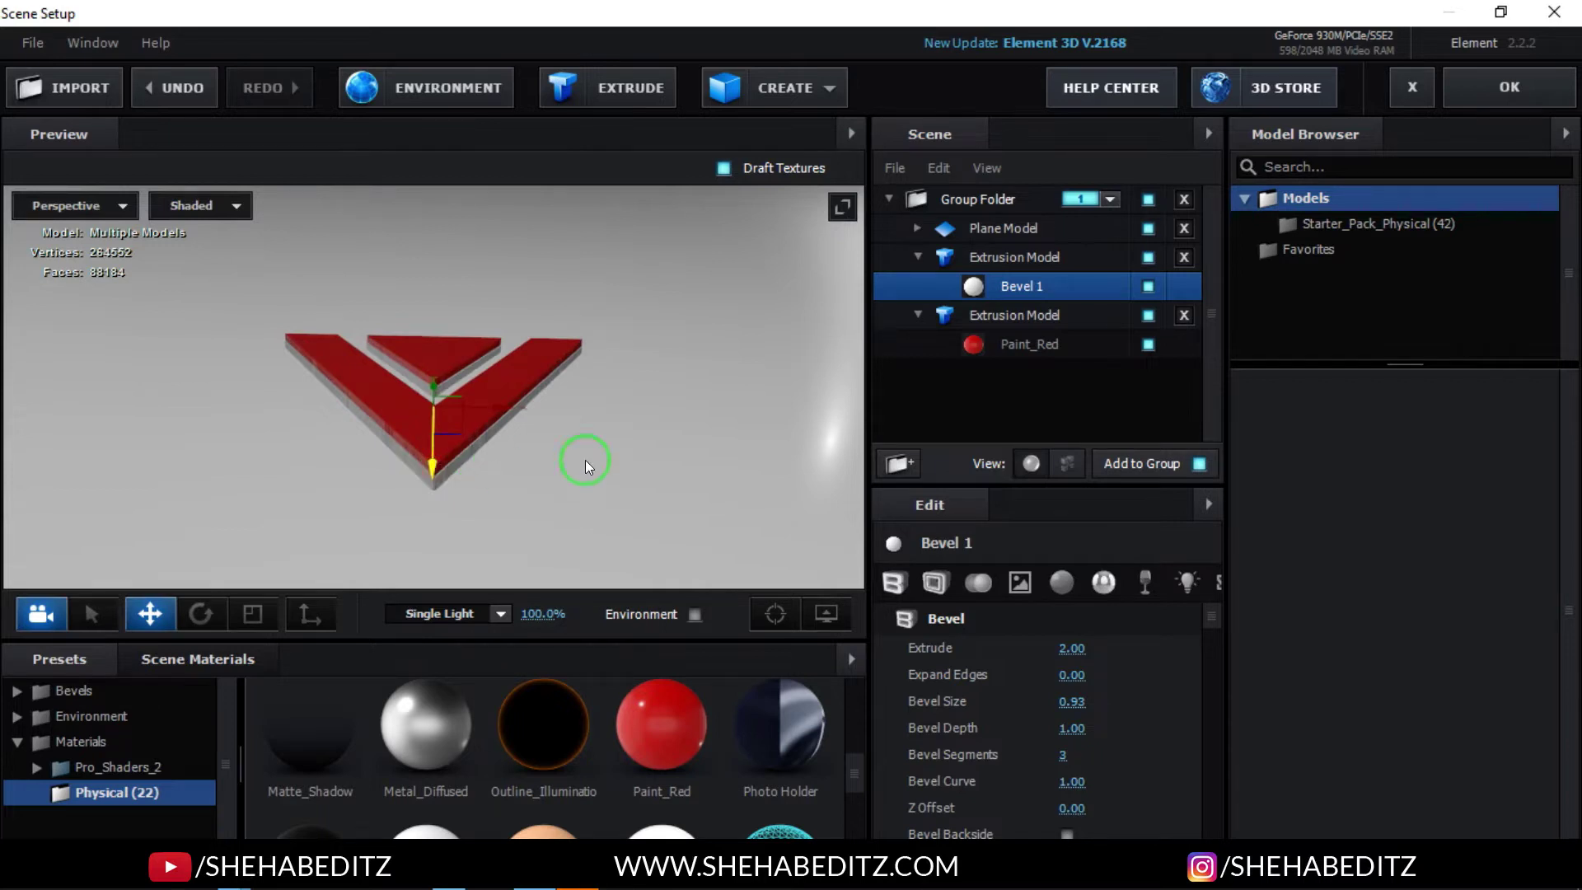
click(1001, 233)
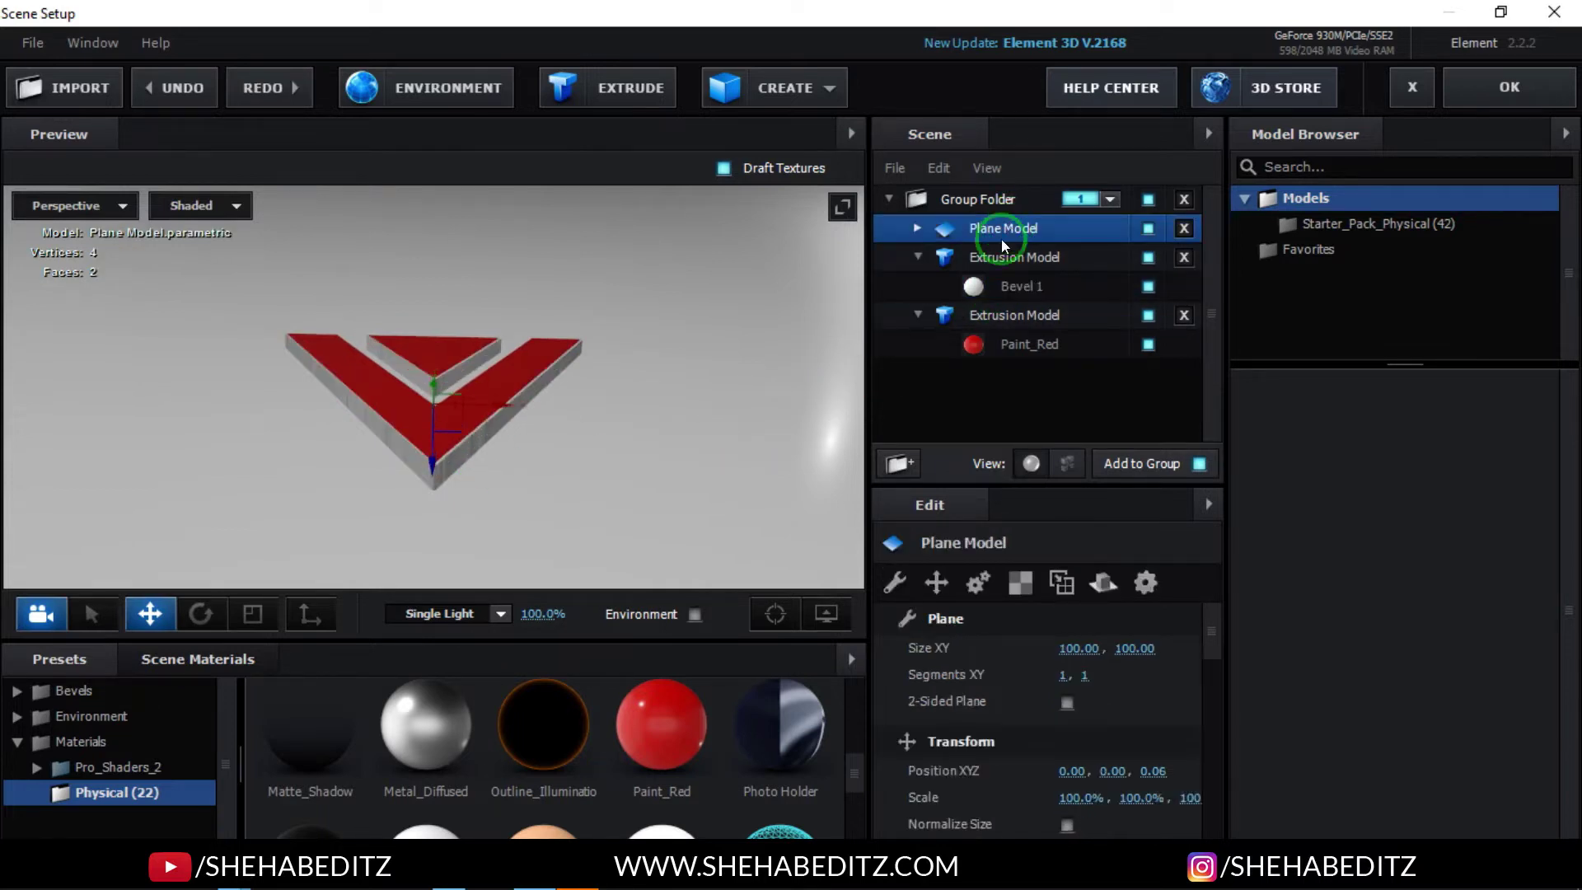
Step: Raise the ground plane slightly to a Z position of 0.11
drag(432, 460, 646, 407)
scroll(491, 770, down, 2)
scroll(485, 766, up, 2)
Step: Apply the Metal_Diffused preset material to Plane Model and orbit to review it
drag(443, 735, 986, 230)
drag(649, 392, 665, 449)
drag(608, 386, 591, 288)
scroll(590, 373, up, 5)
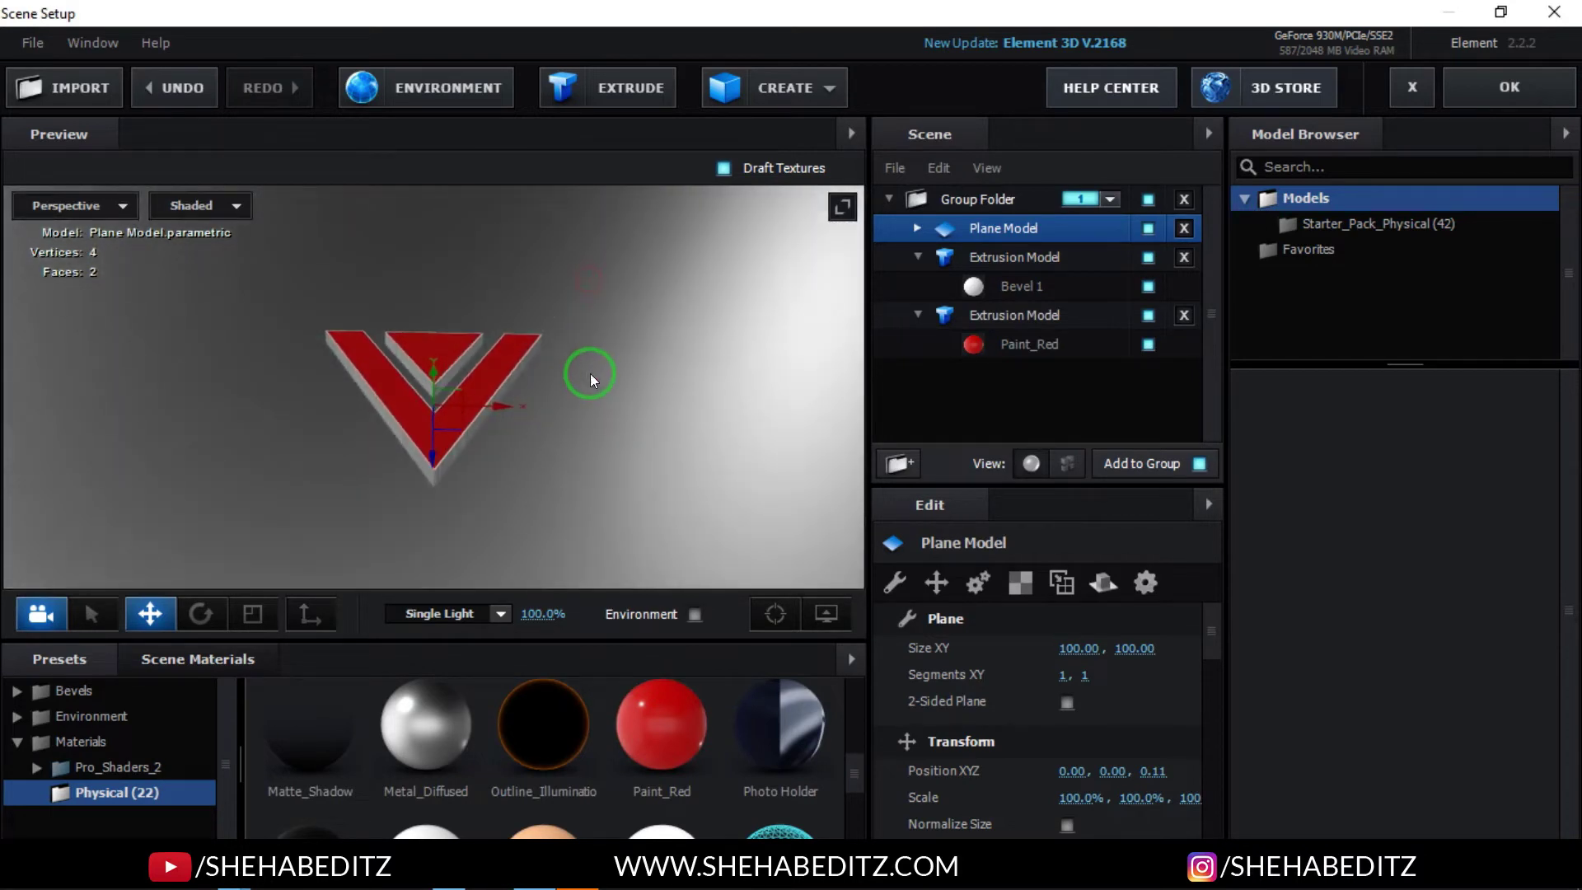
drag(632, 360, 612, 325)
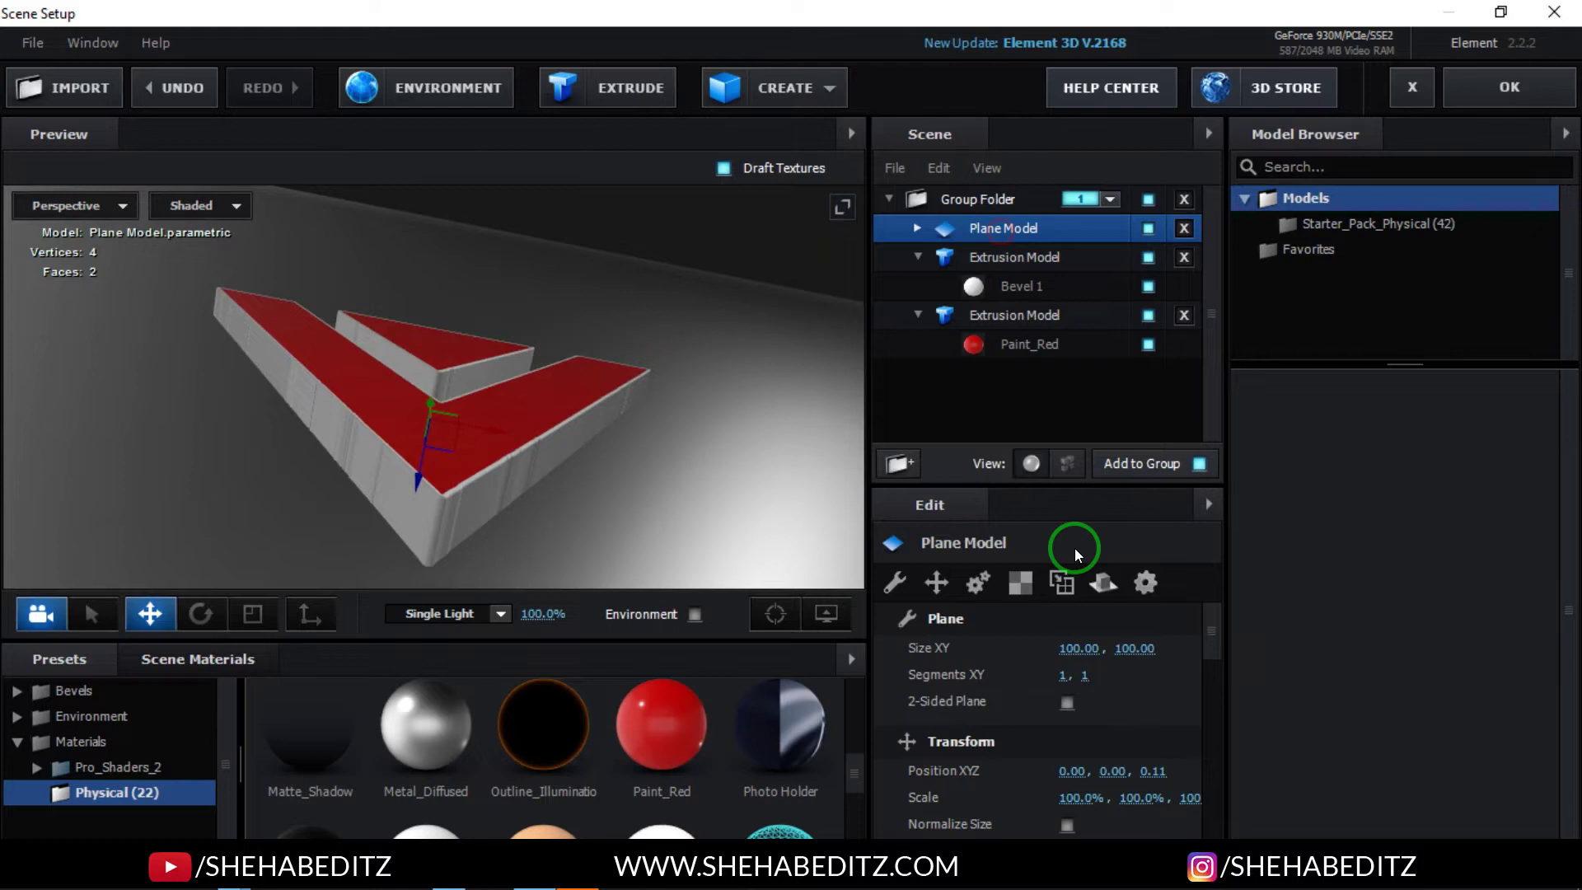
scroll(1069, 628, down, 10)
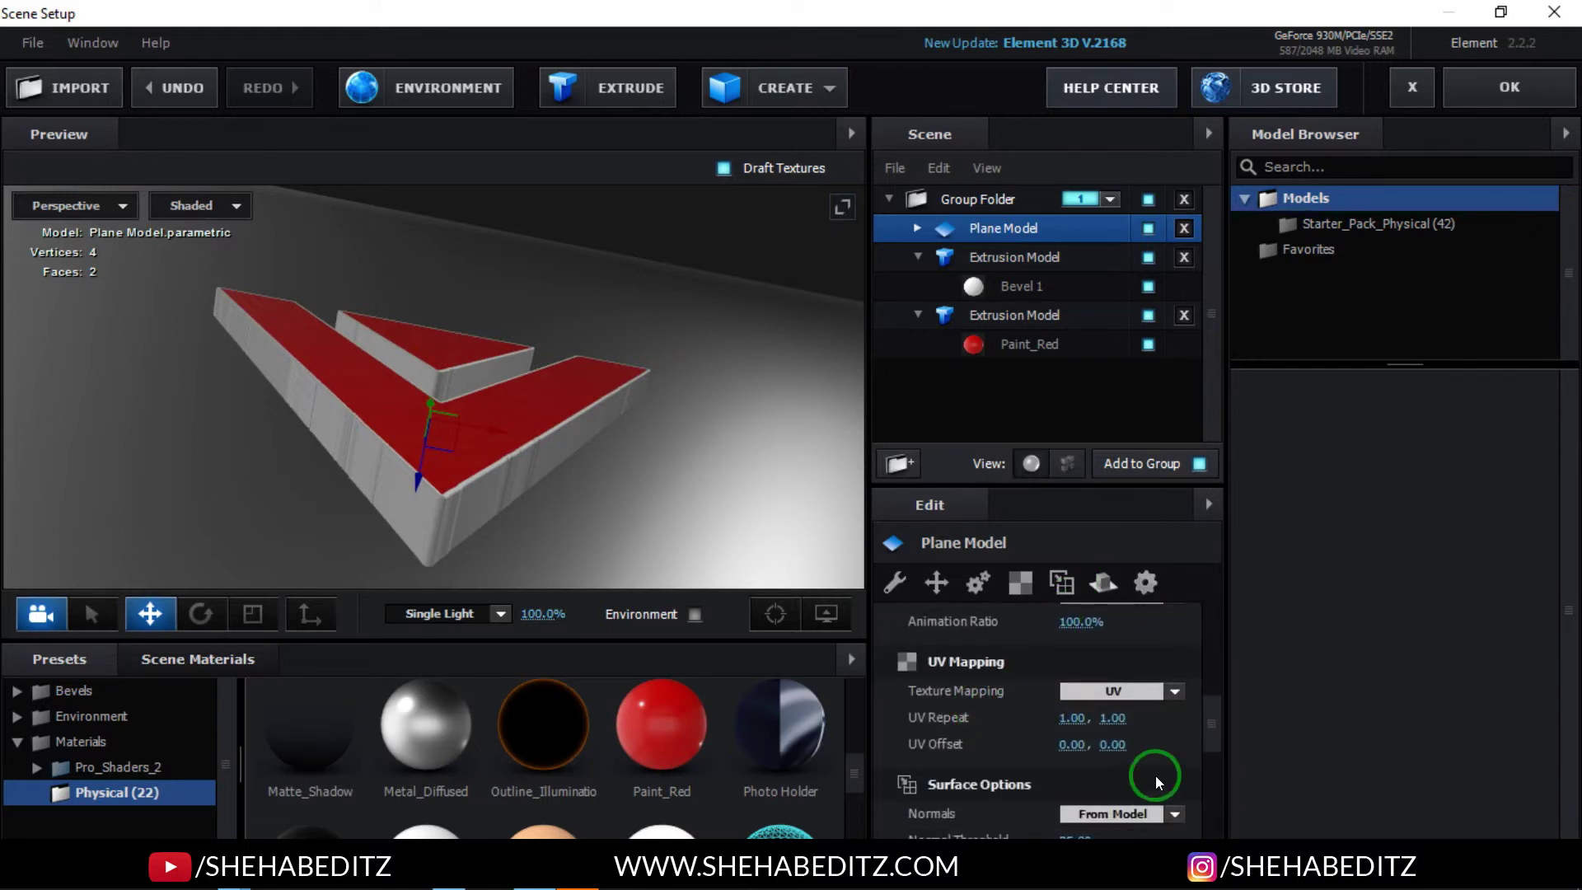
scroll(1155, 774, down, 5)
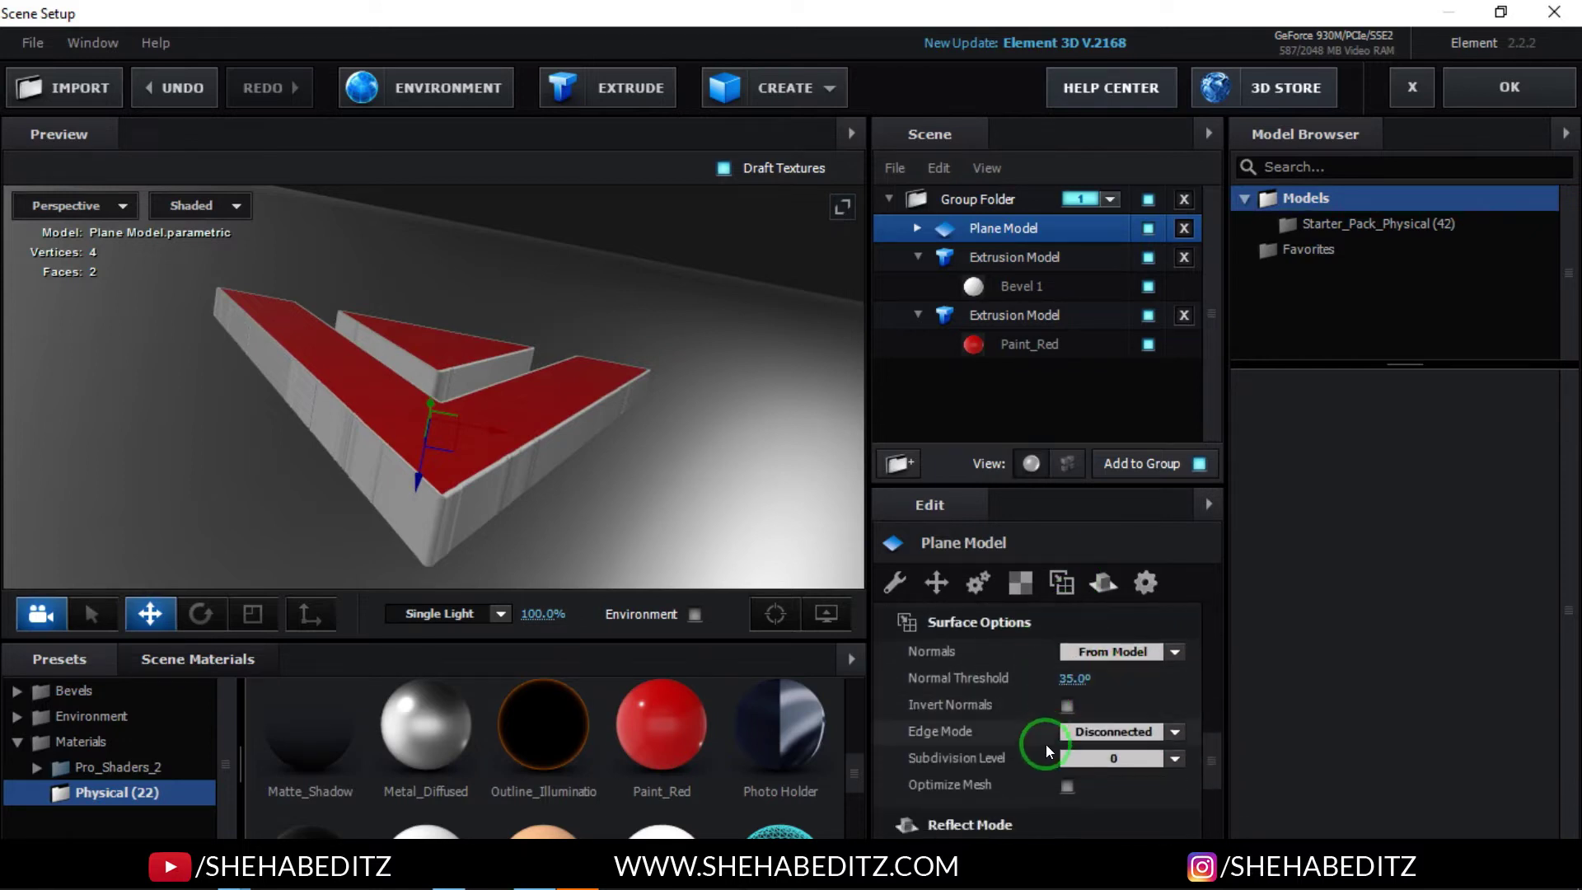
scroll(1051, 740, down, 2)
Step: Set the plane's Reflect Mode to Mirror Surface and check the reflection
click(1121, 692)
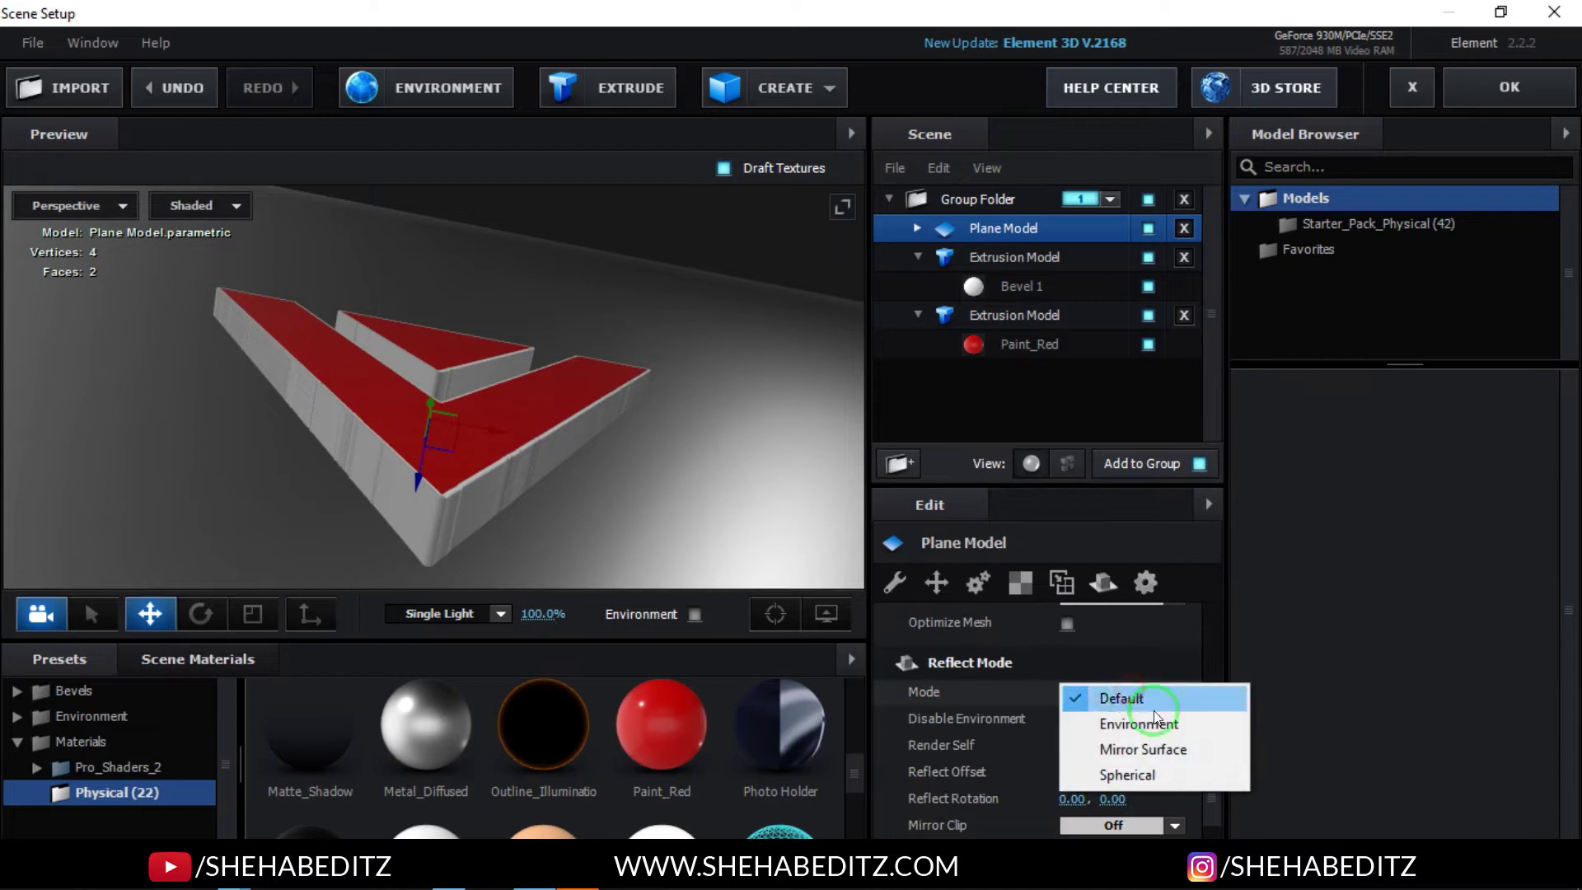
click(1139, 751)
drag(590, 449, 625, 438)
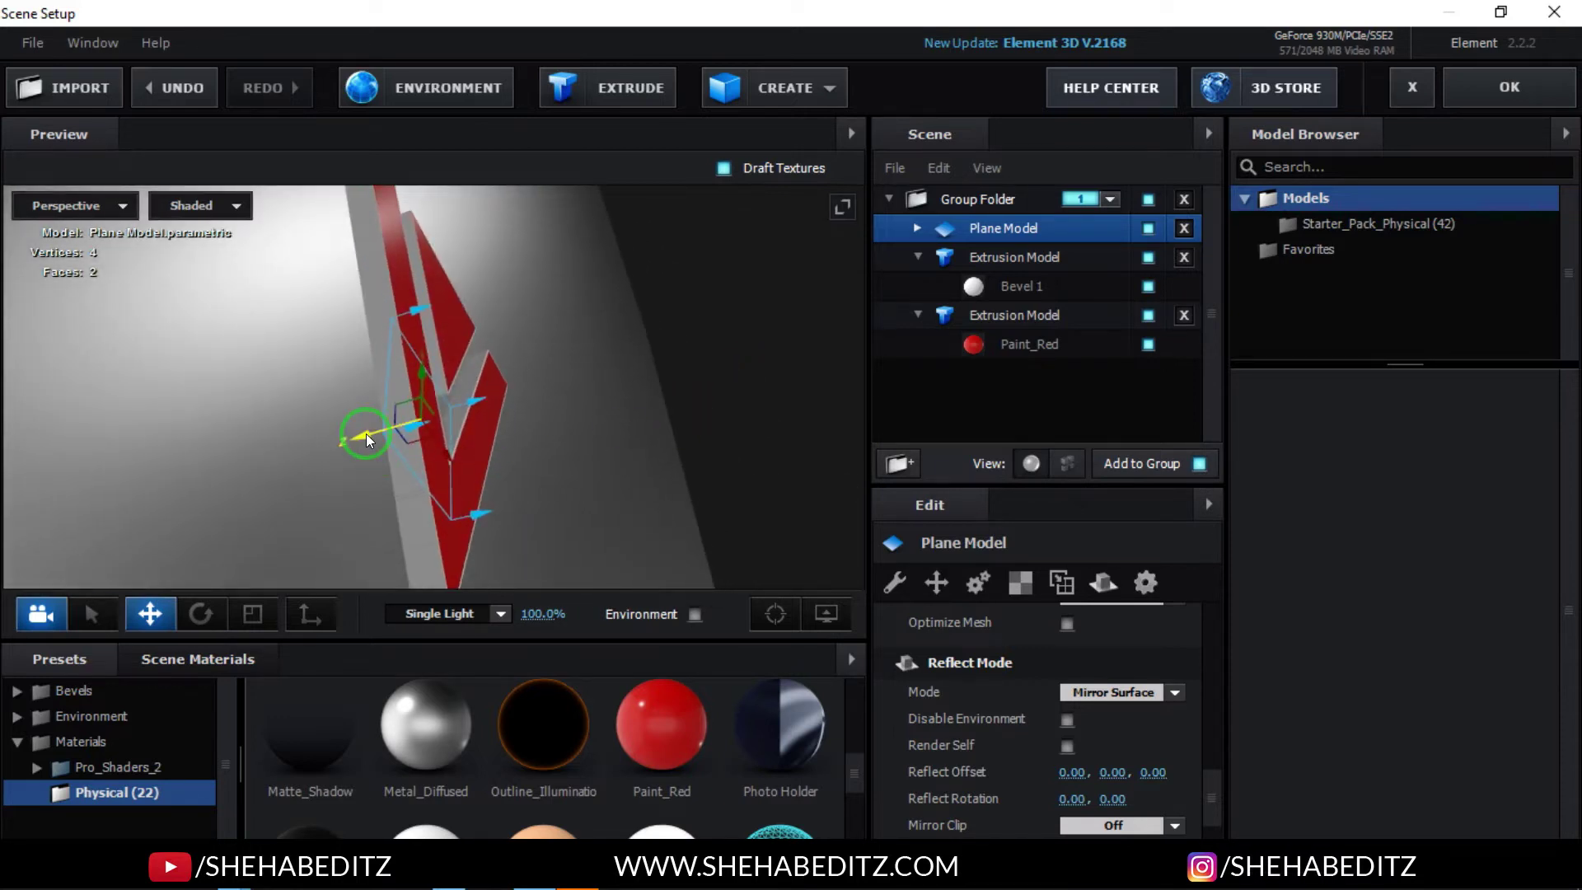
drag(366, 433, 368, 440)
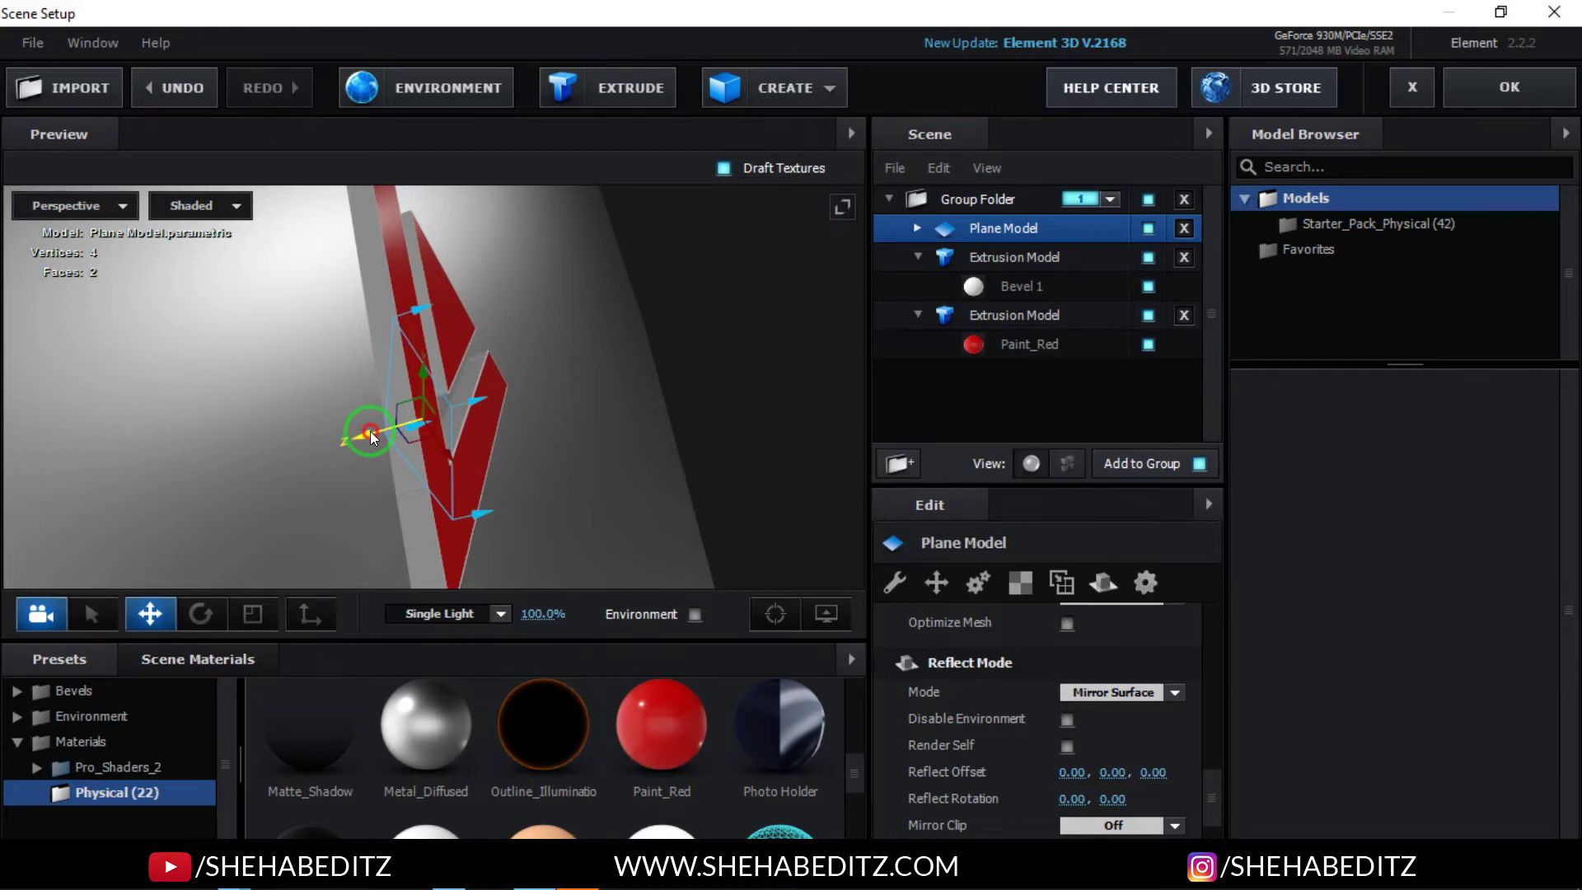
drag(369, 437, 371, 448)
drag(540, 453, 460, 388)
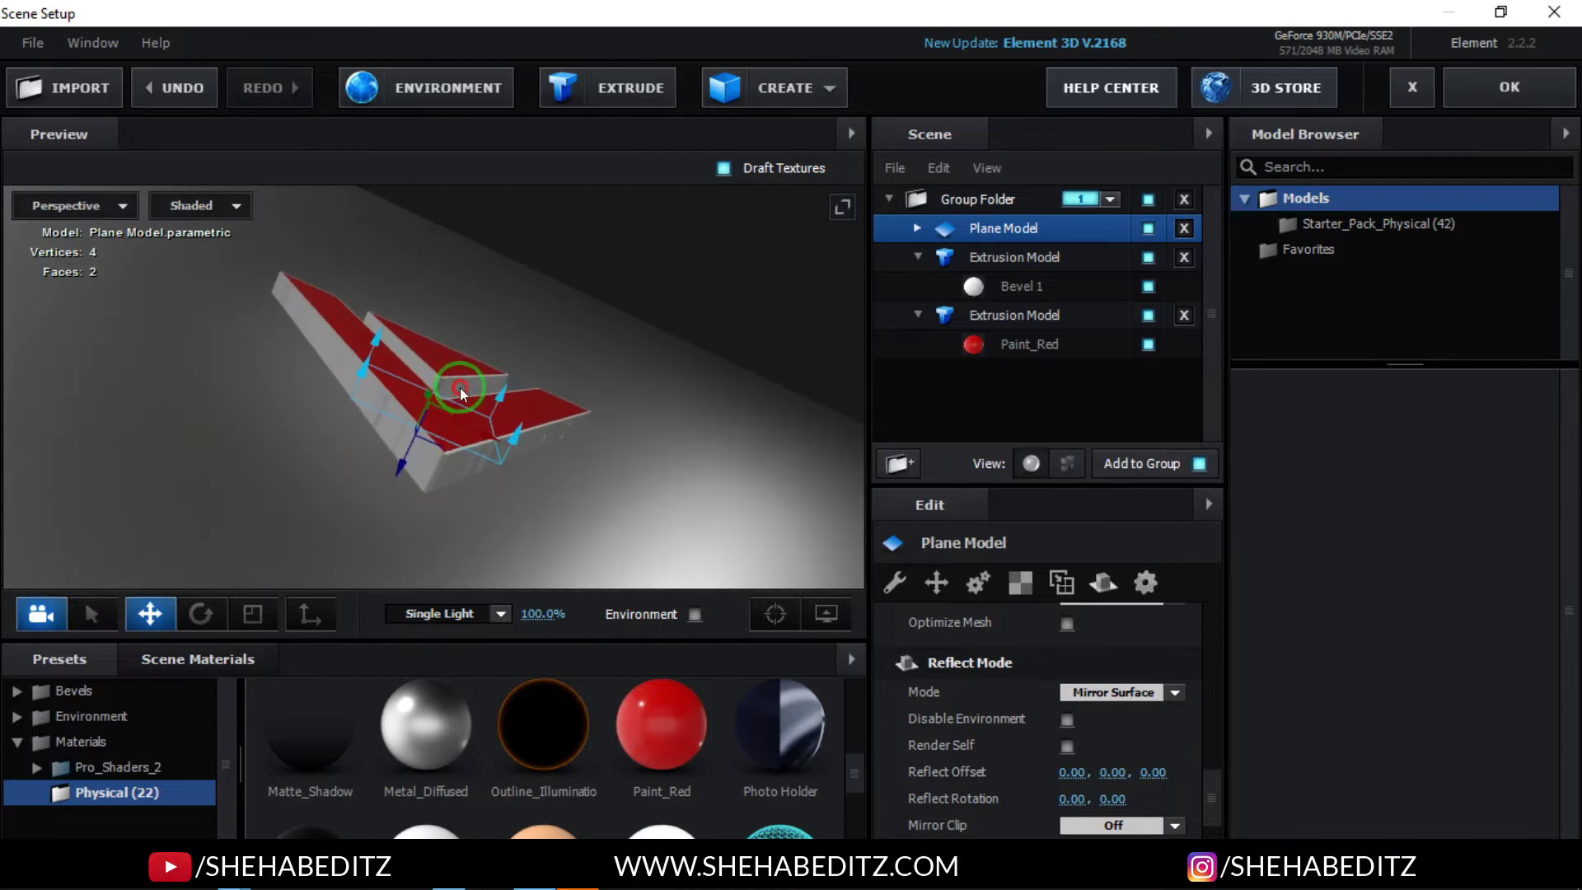
scroll(534, 814, down, 2)
Step: Apply the plain white material to Plane Model and inspect the reflective floor
drag(428, 794, 1014, 235)
drag(676, 380, 759, 391)
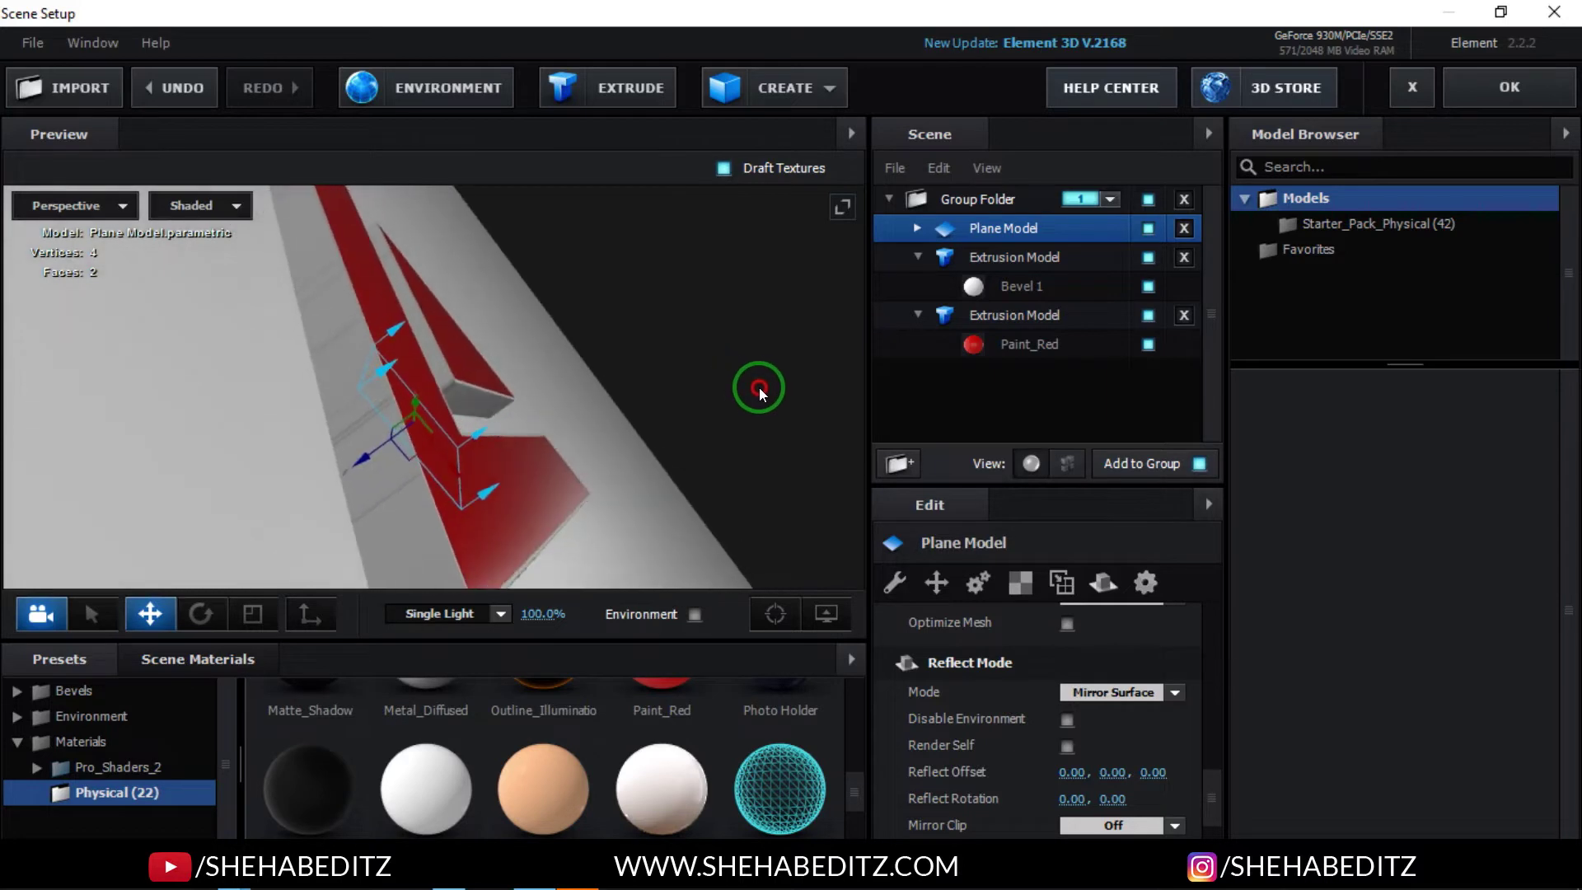
mouse_move(364, 458)
mouse_down()
mouse_move(333, 453)
mouse_move(356, 449)
mouse_up()
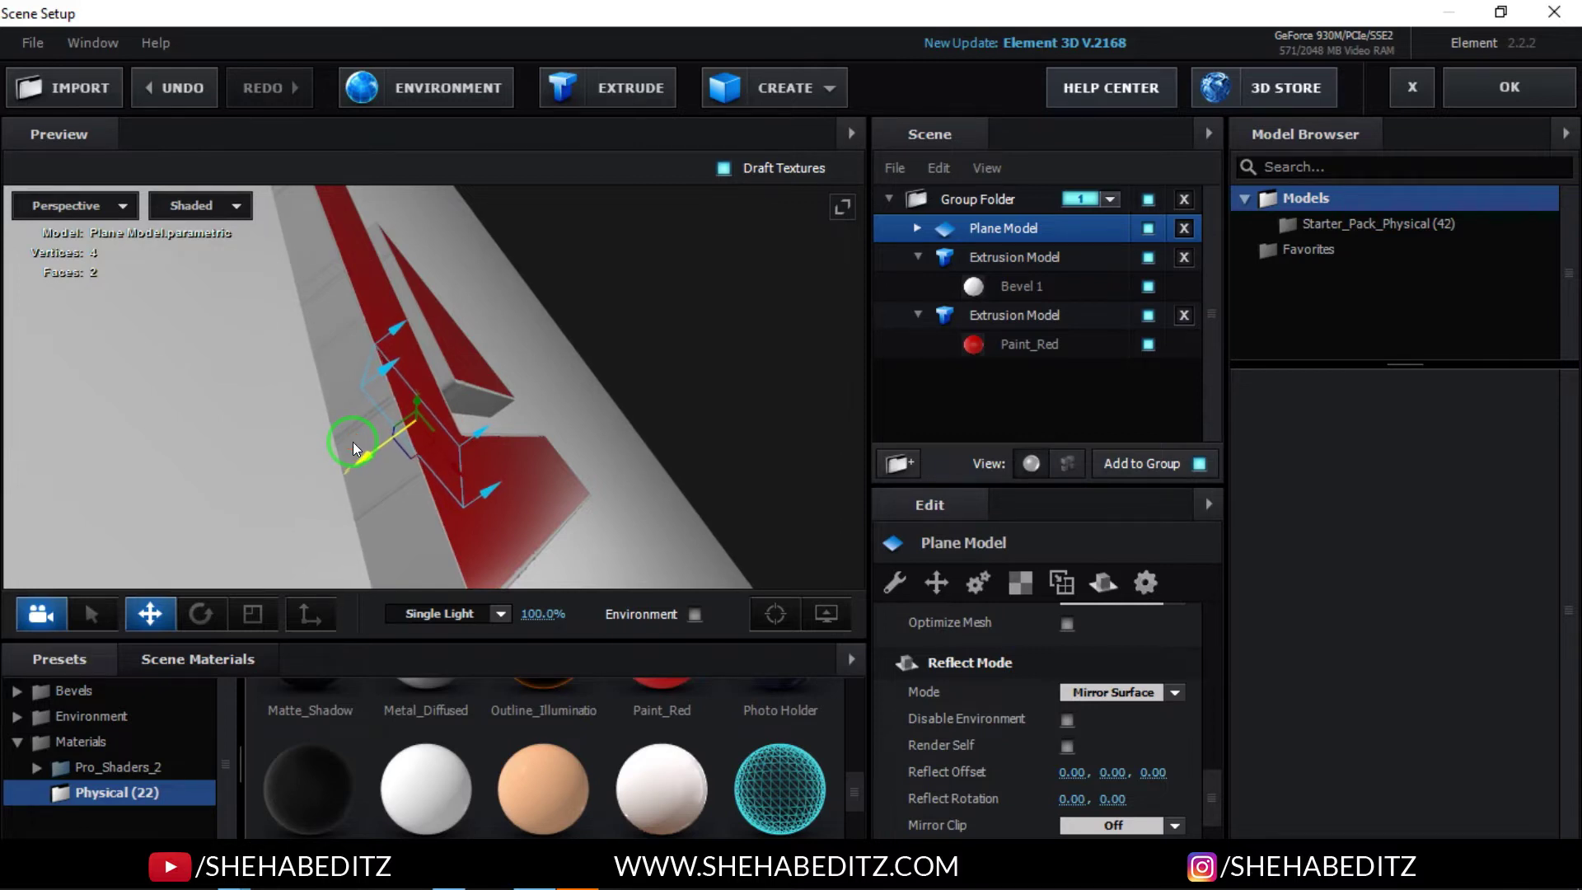
drag(657, 443, 594, 423)
scroll(602, 410, down, 3)
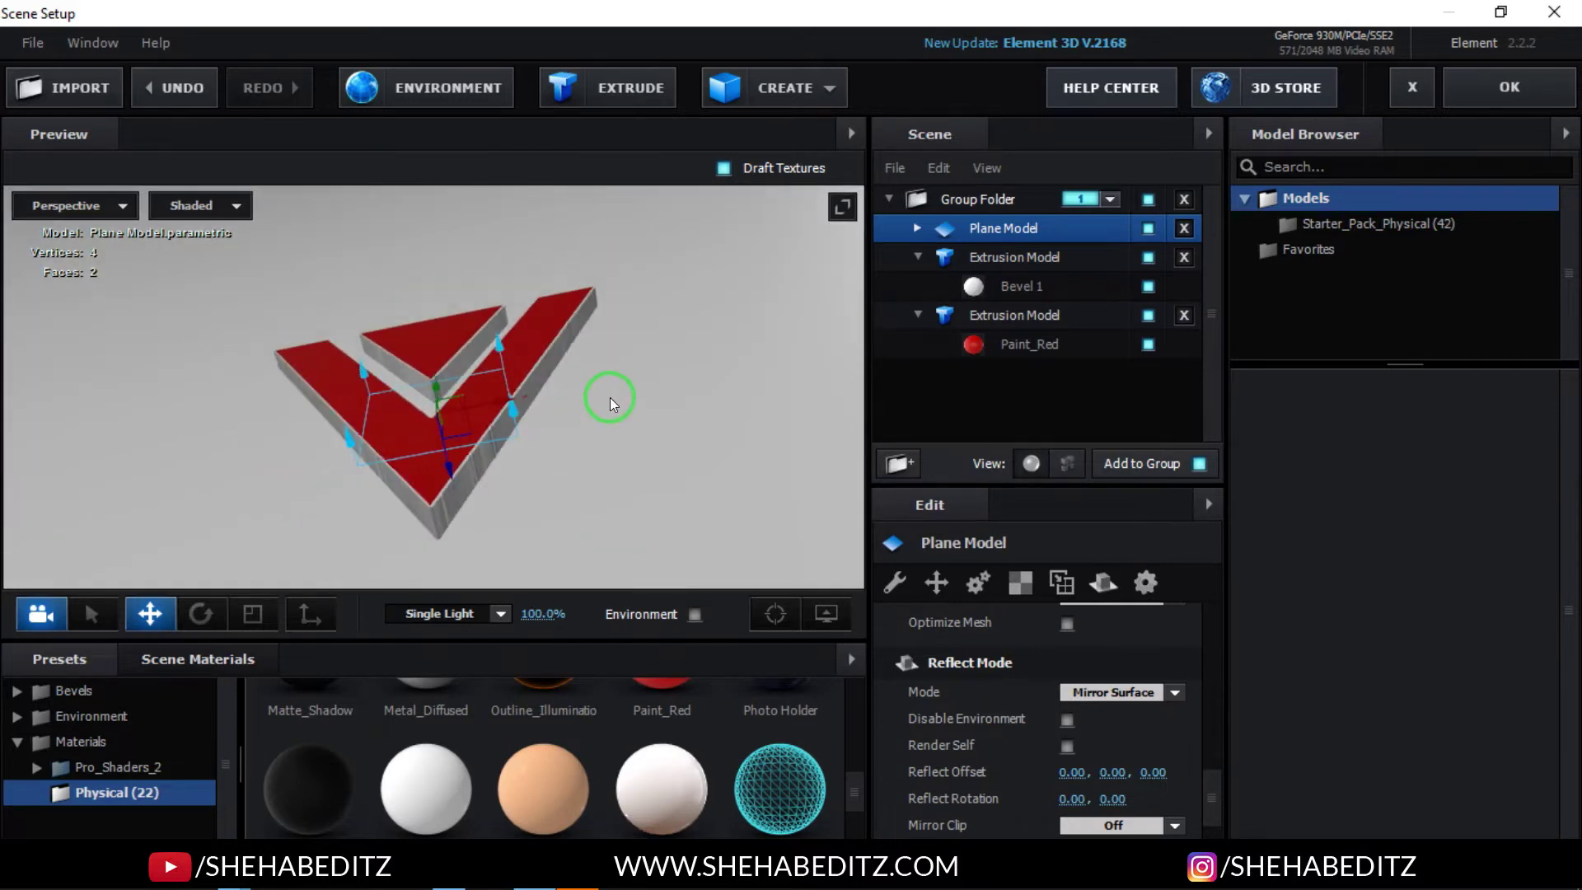
Step: Review the V logo from a few angles, then close Scene Setup with OK
drag(591, 357, 676, 410)
scroll(536, 411, up, 5)
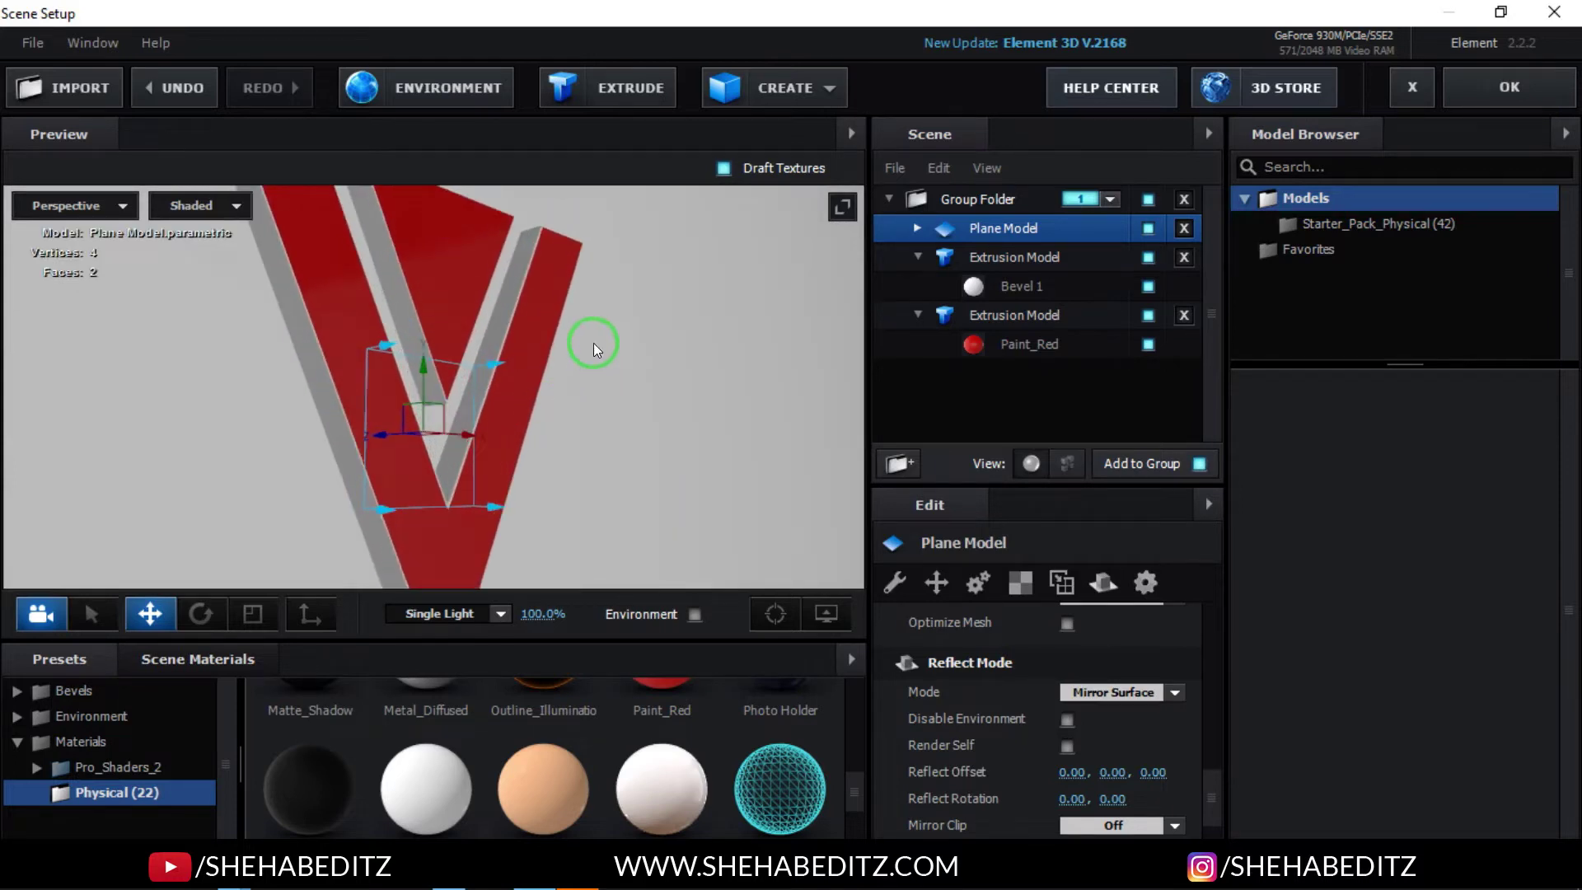
drag(593, 343, 572, 329)
scroll(572, 328, down, 3)
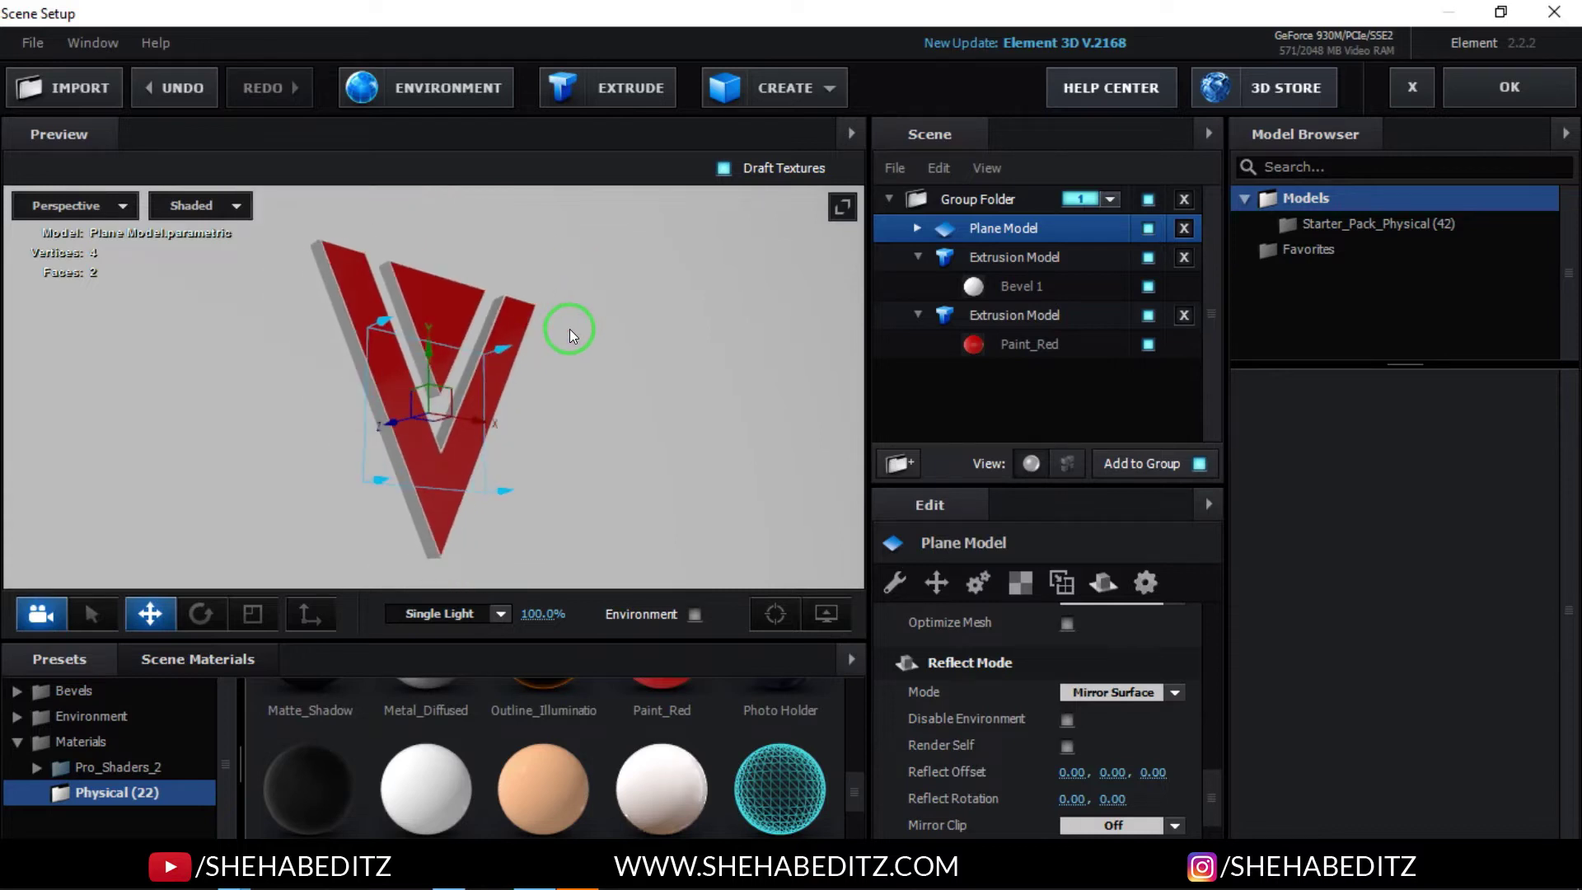
scroll(570, 329, down, 2)
scroll(570, 329, up, 2)
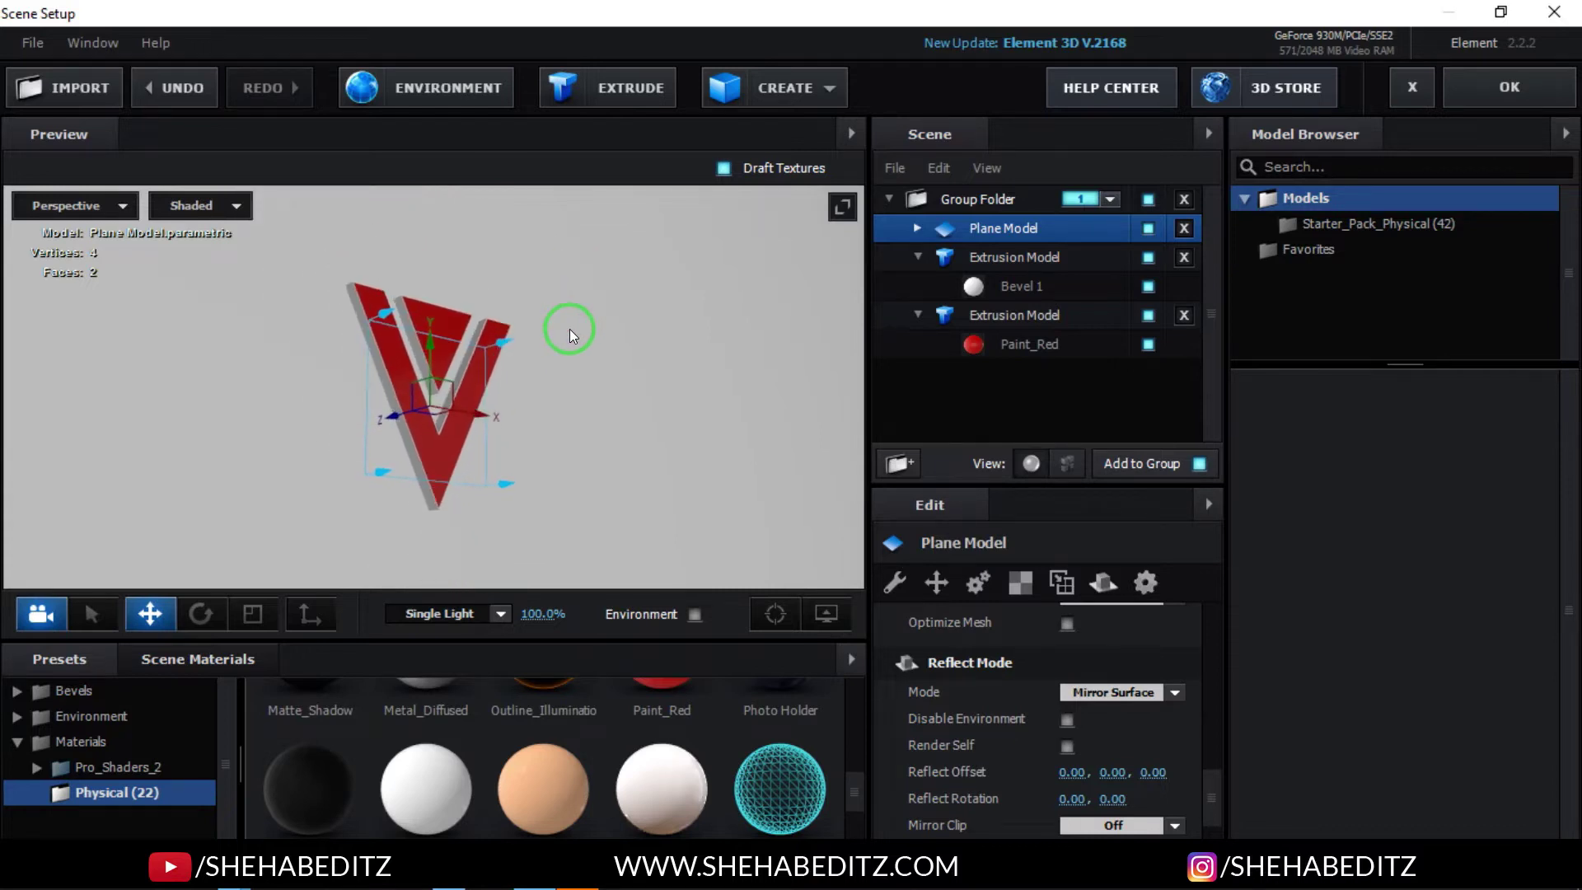
click(1482, 91)
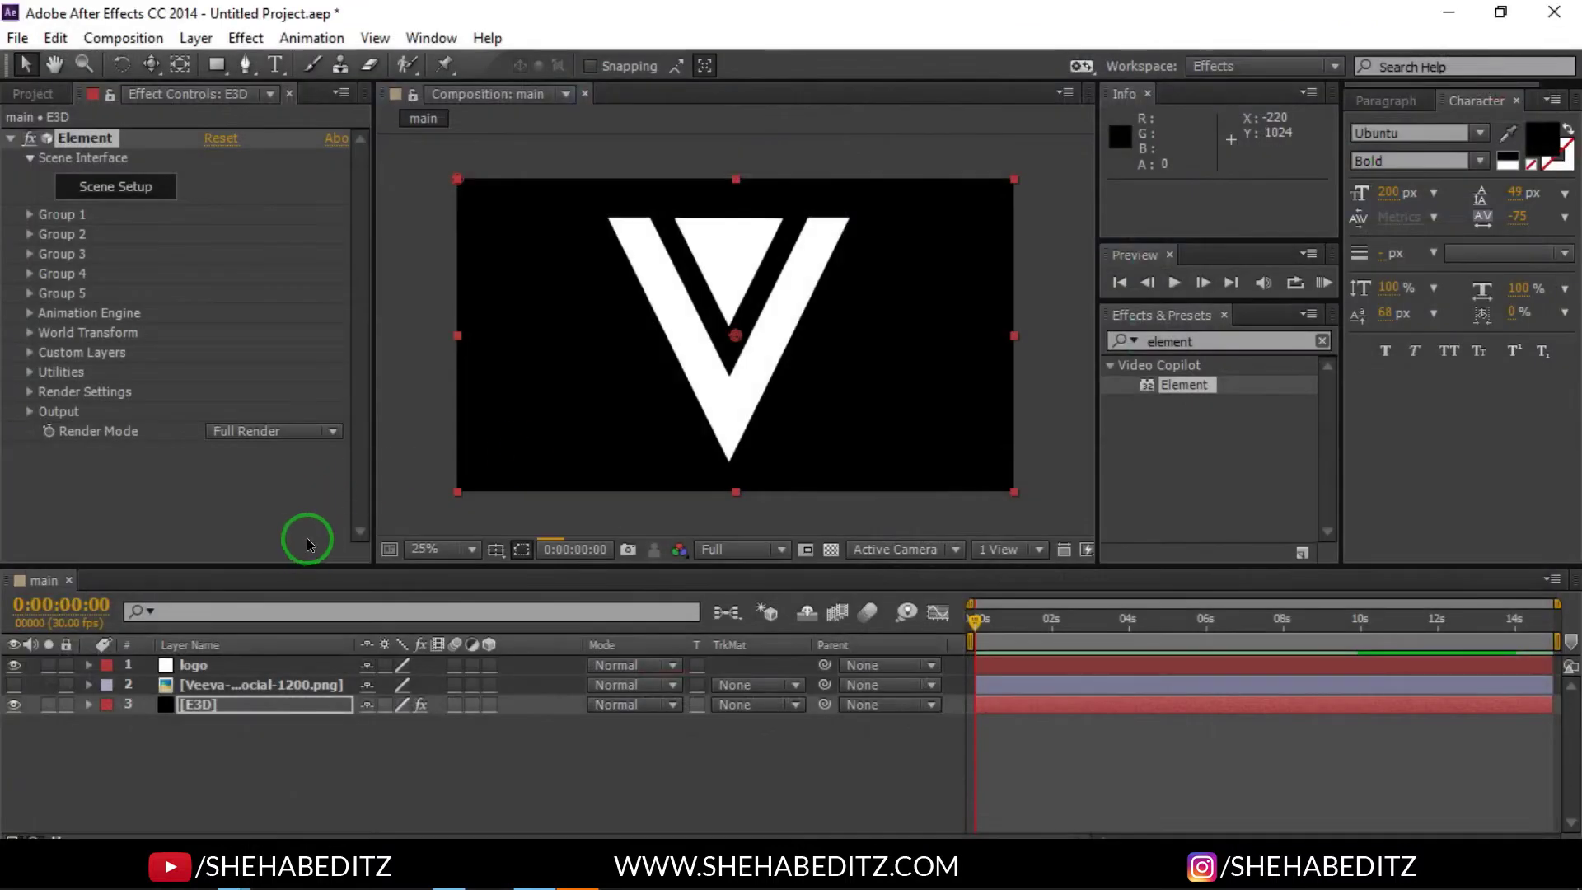
Step: Hide the flat white logo layer and add a new Camera 1 layer
click(381, 675)
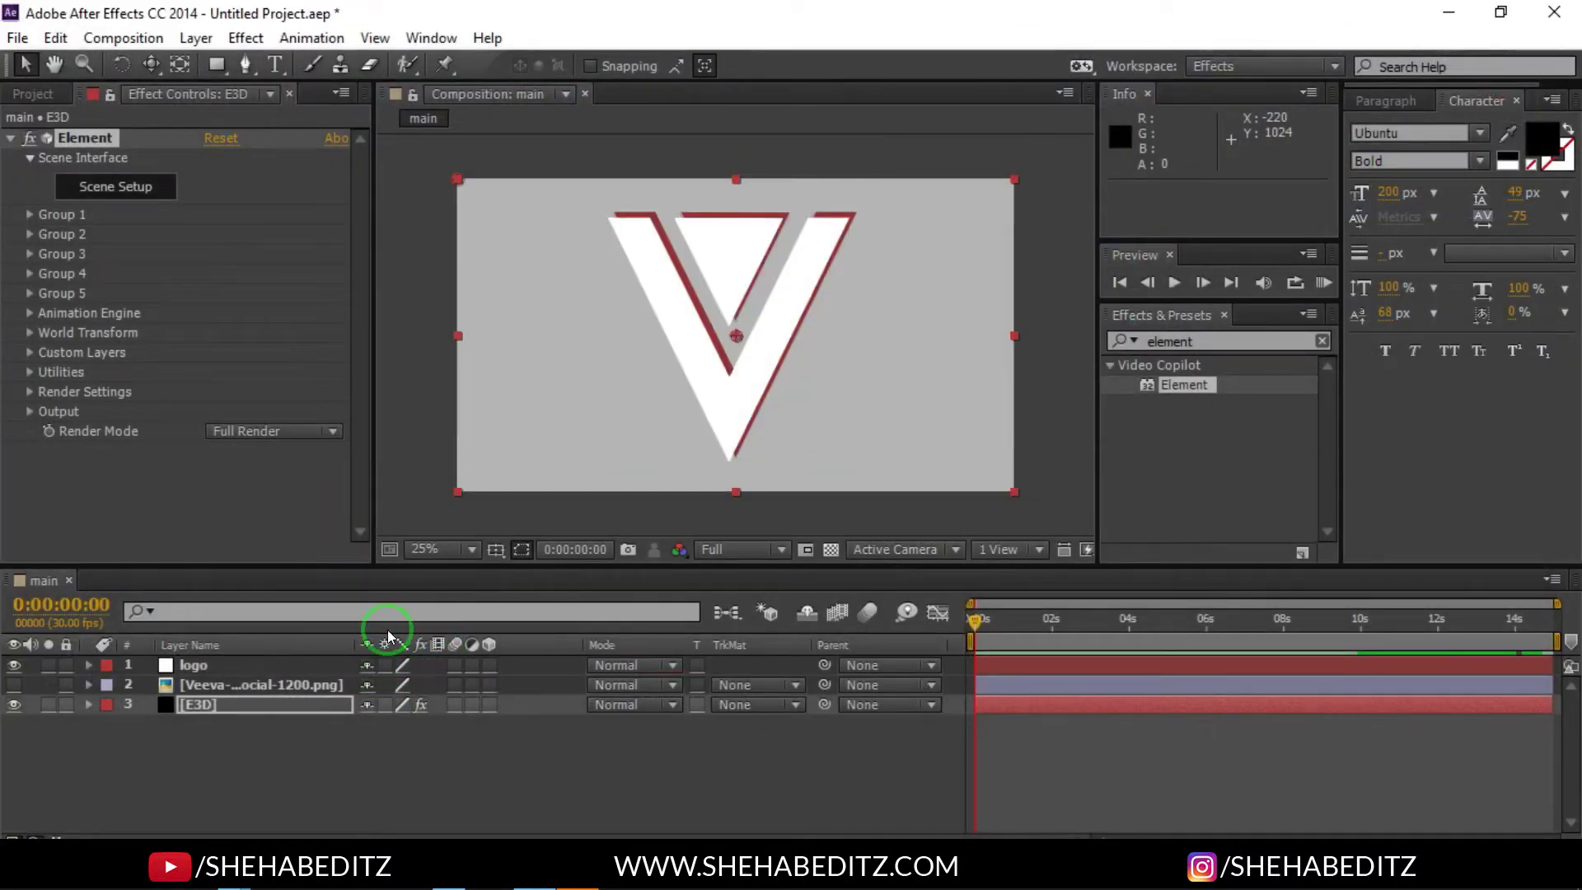
click(66, 685)
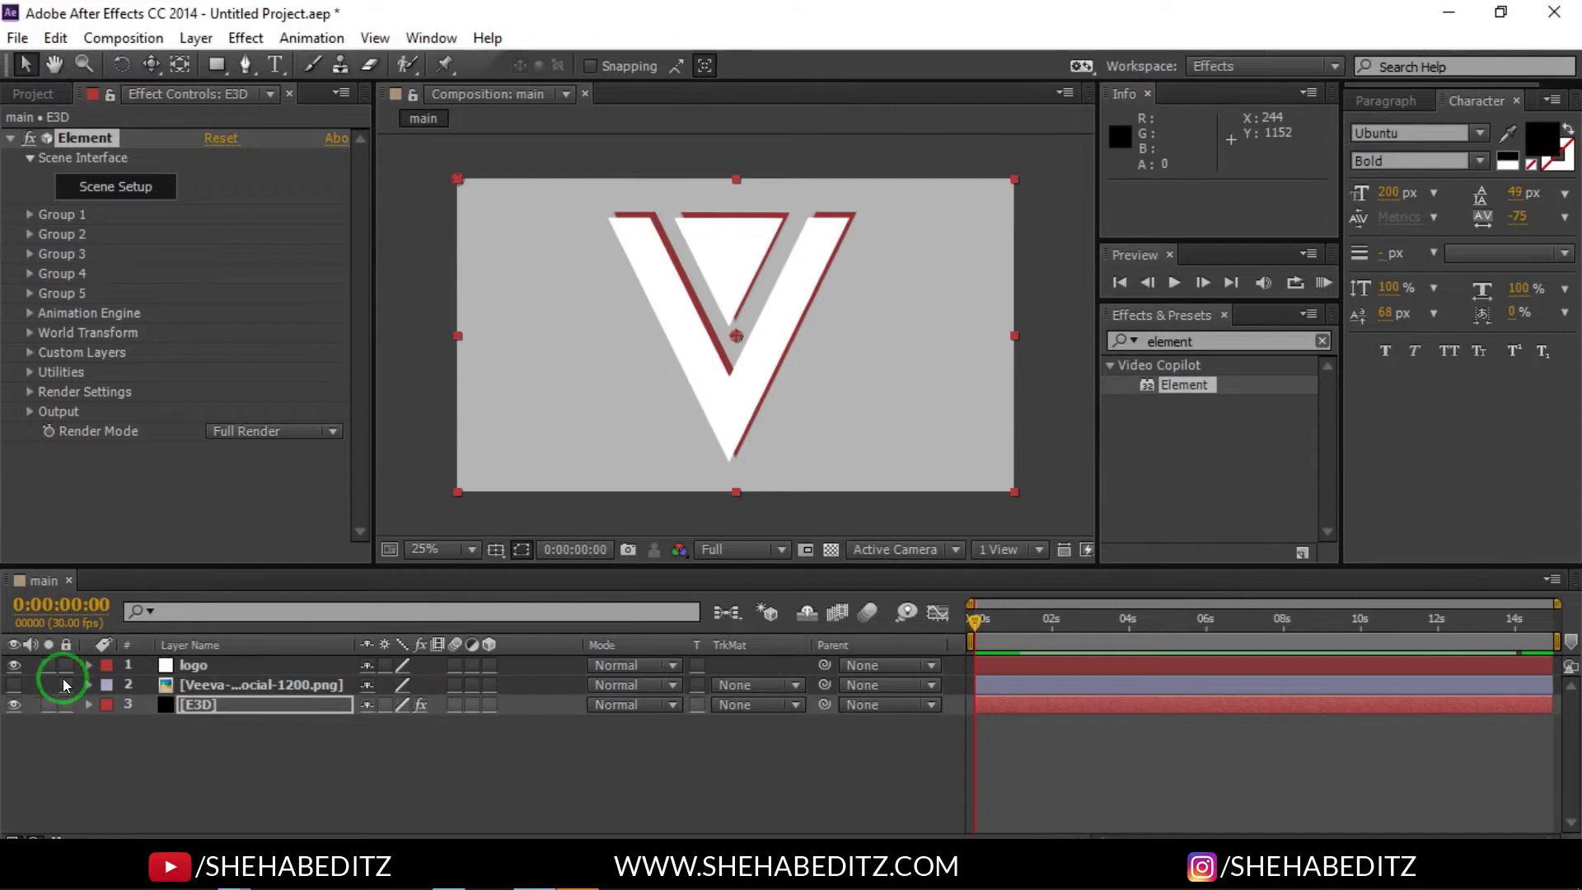
click(15, 667)
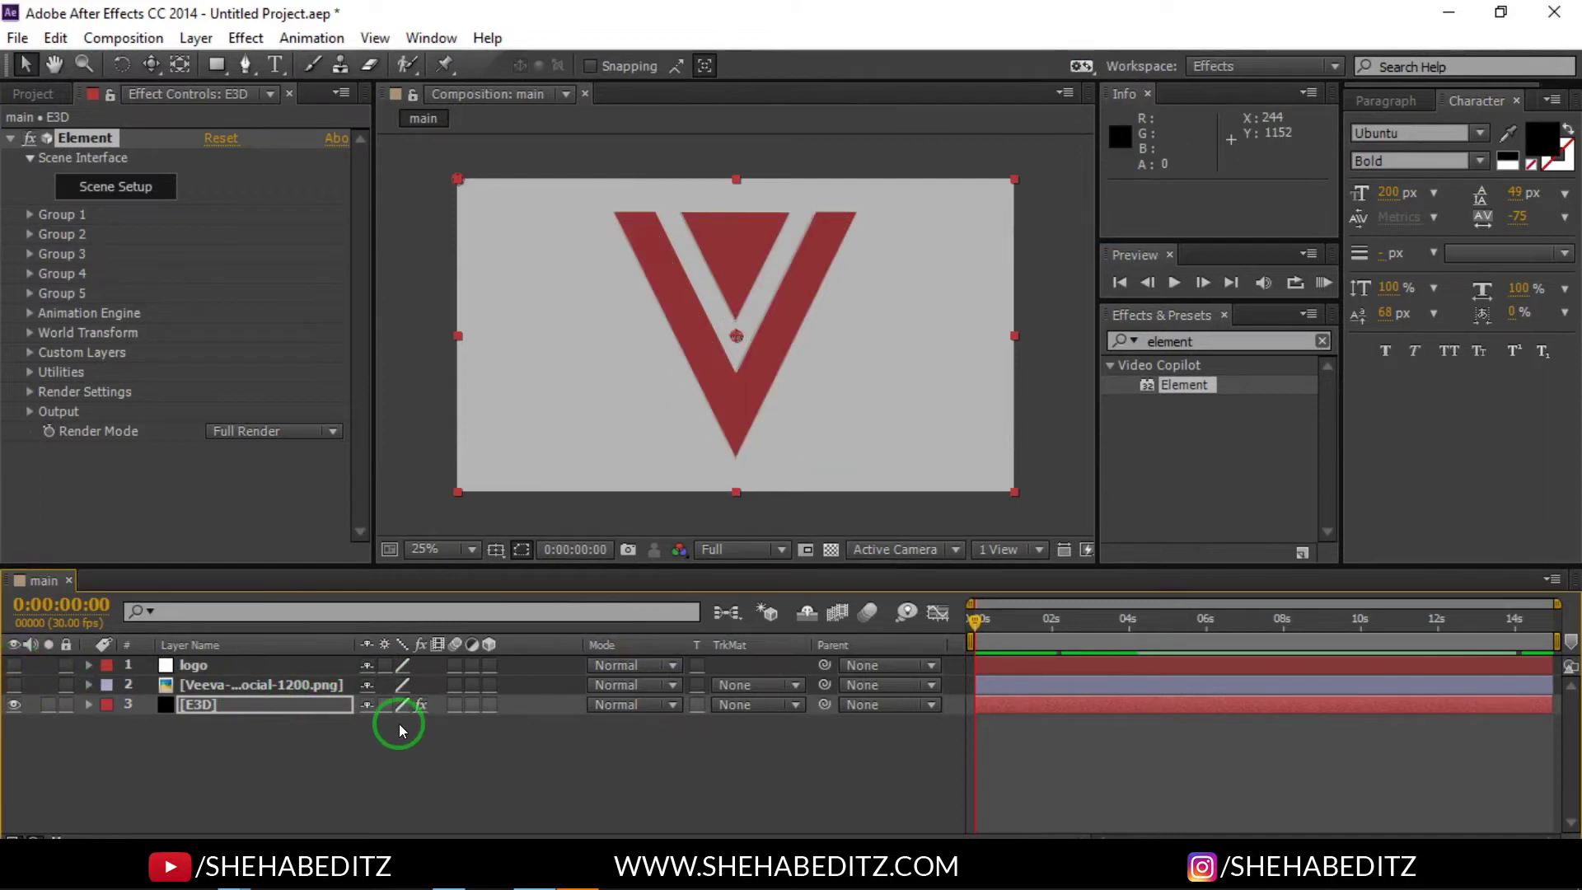
right_click(192, 766)
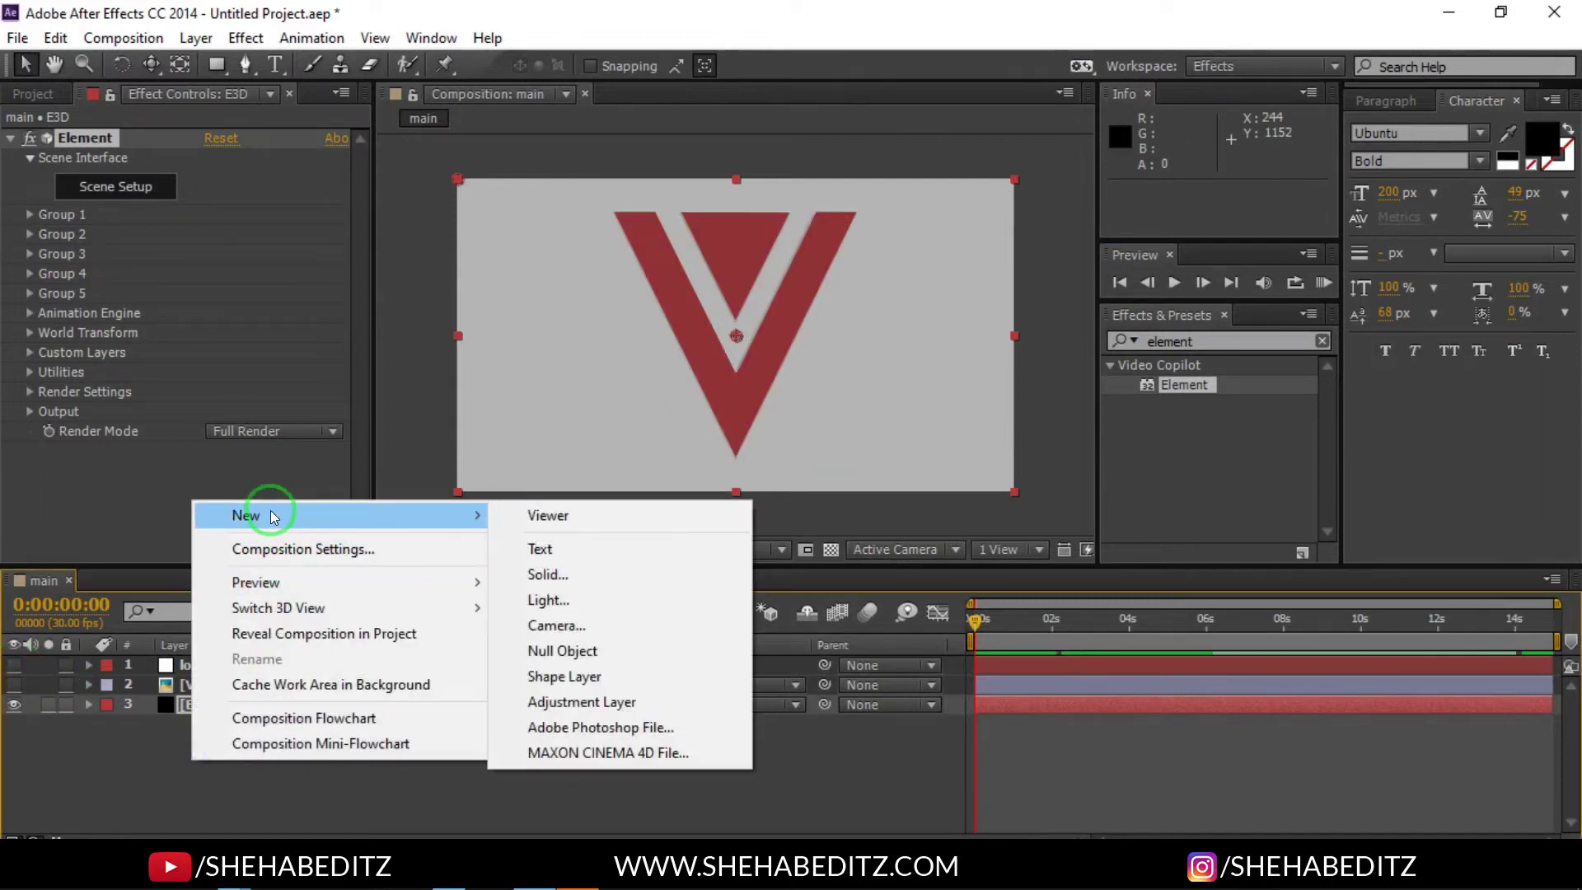
mouse_move(461, 517)
click(608, 628)
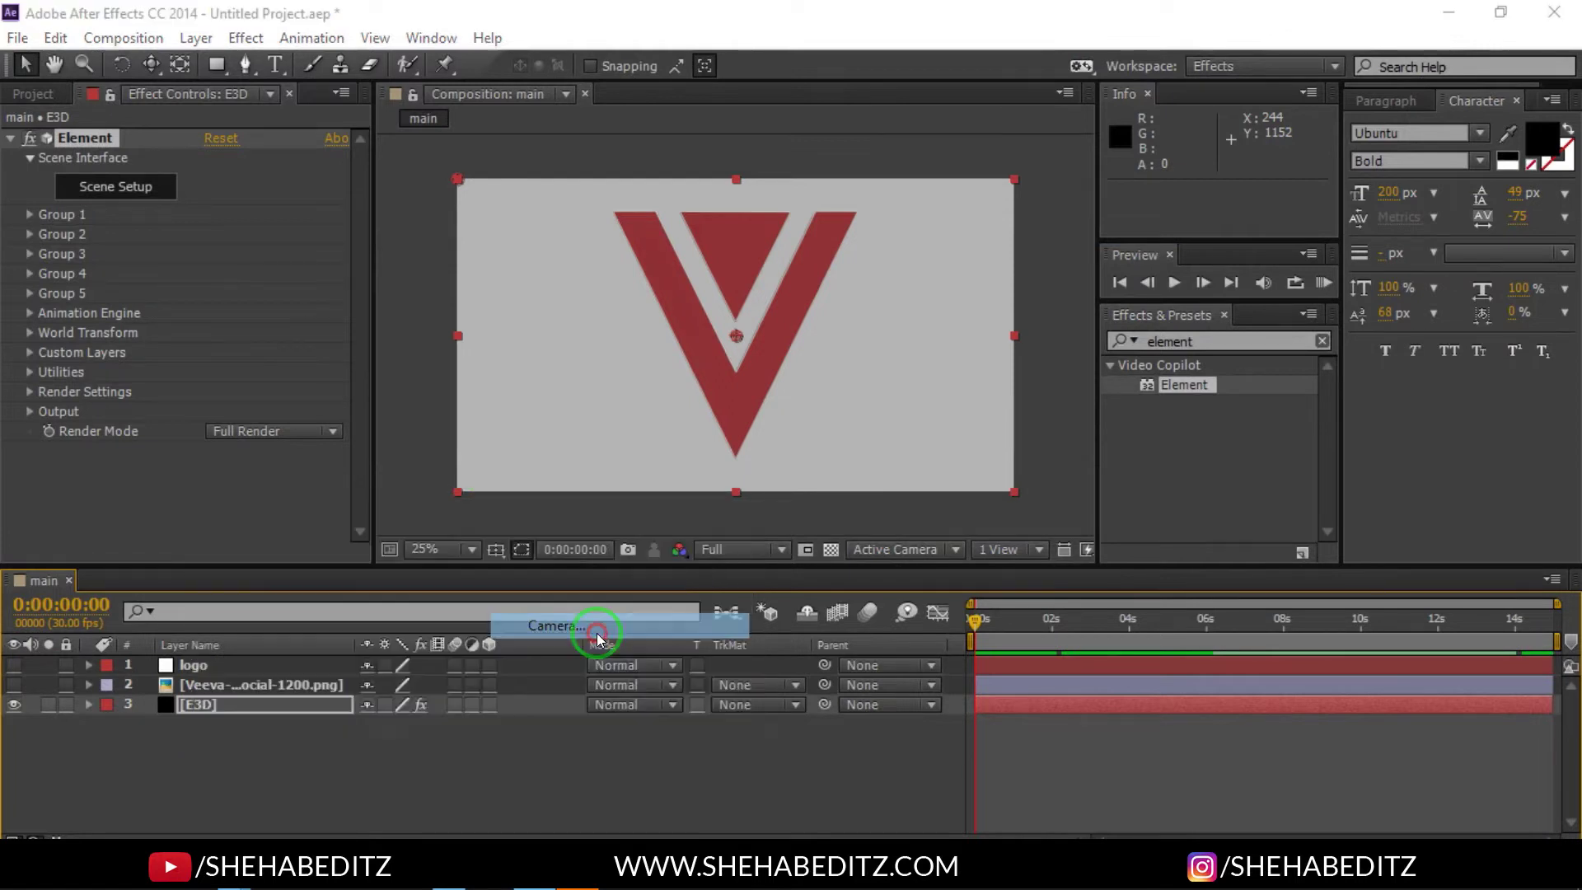
click(992, 688)
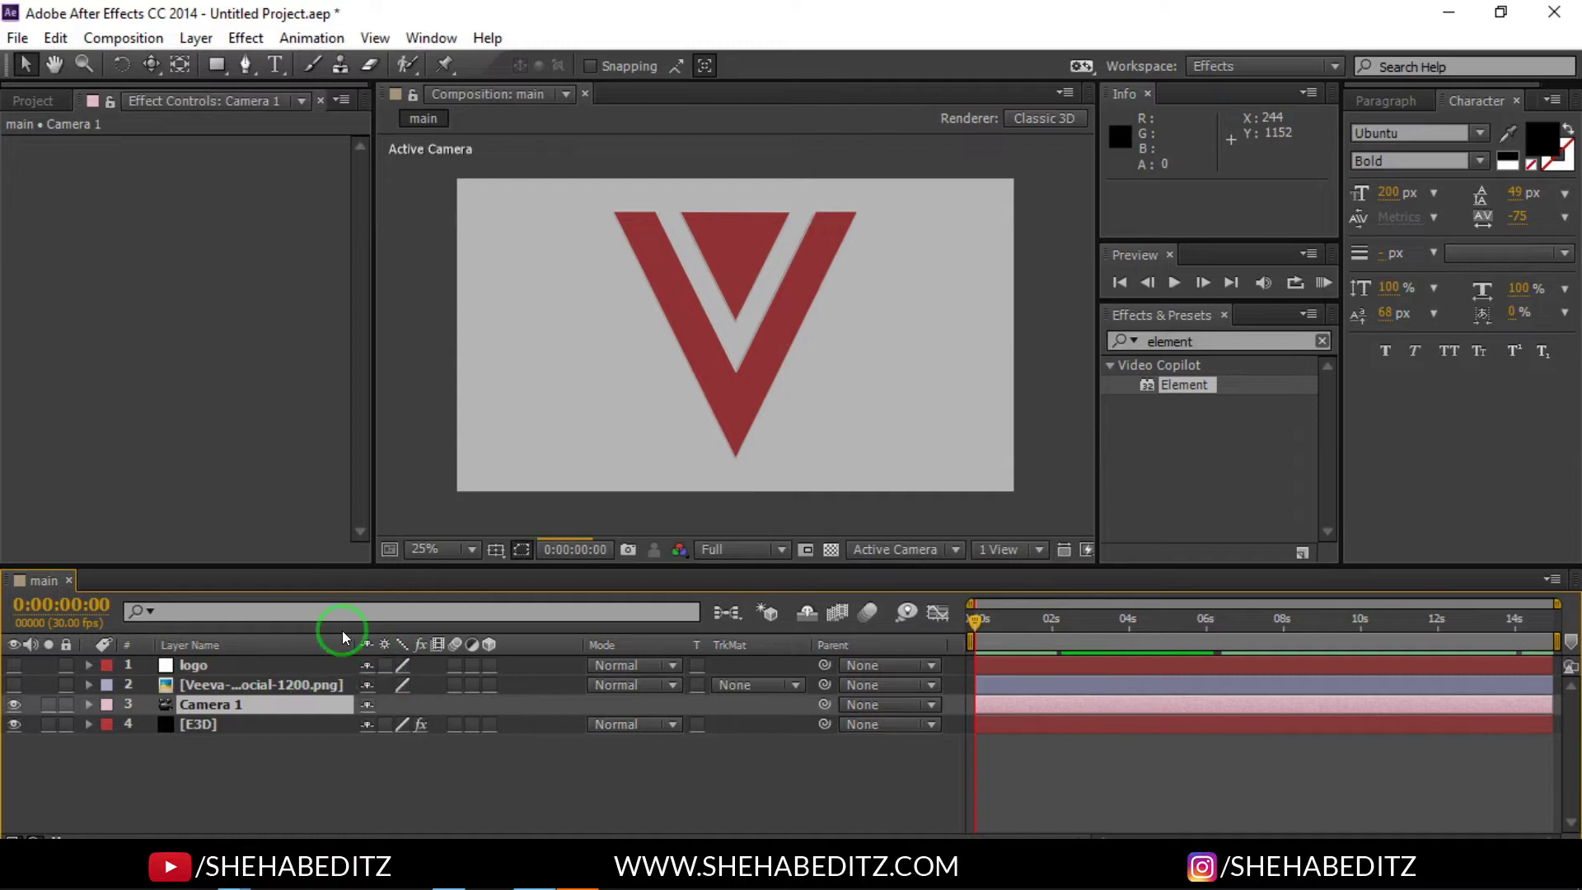
Step: Set preview resolution to Third and orbit Camera 1 to a three-quarter view of the V
click(152, 66)
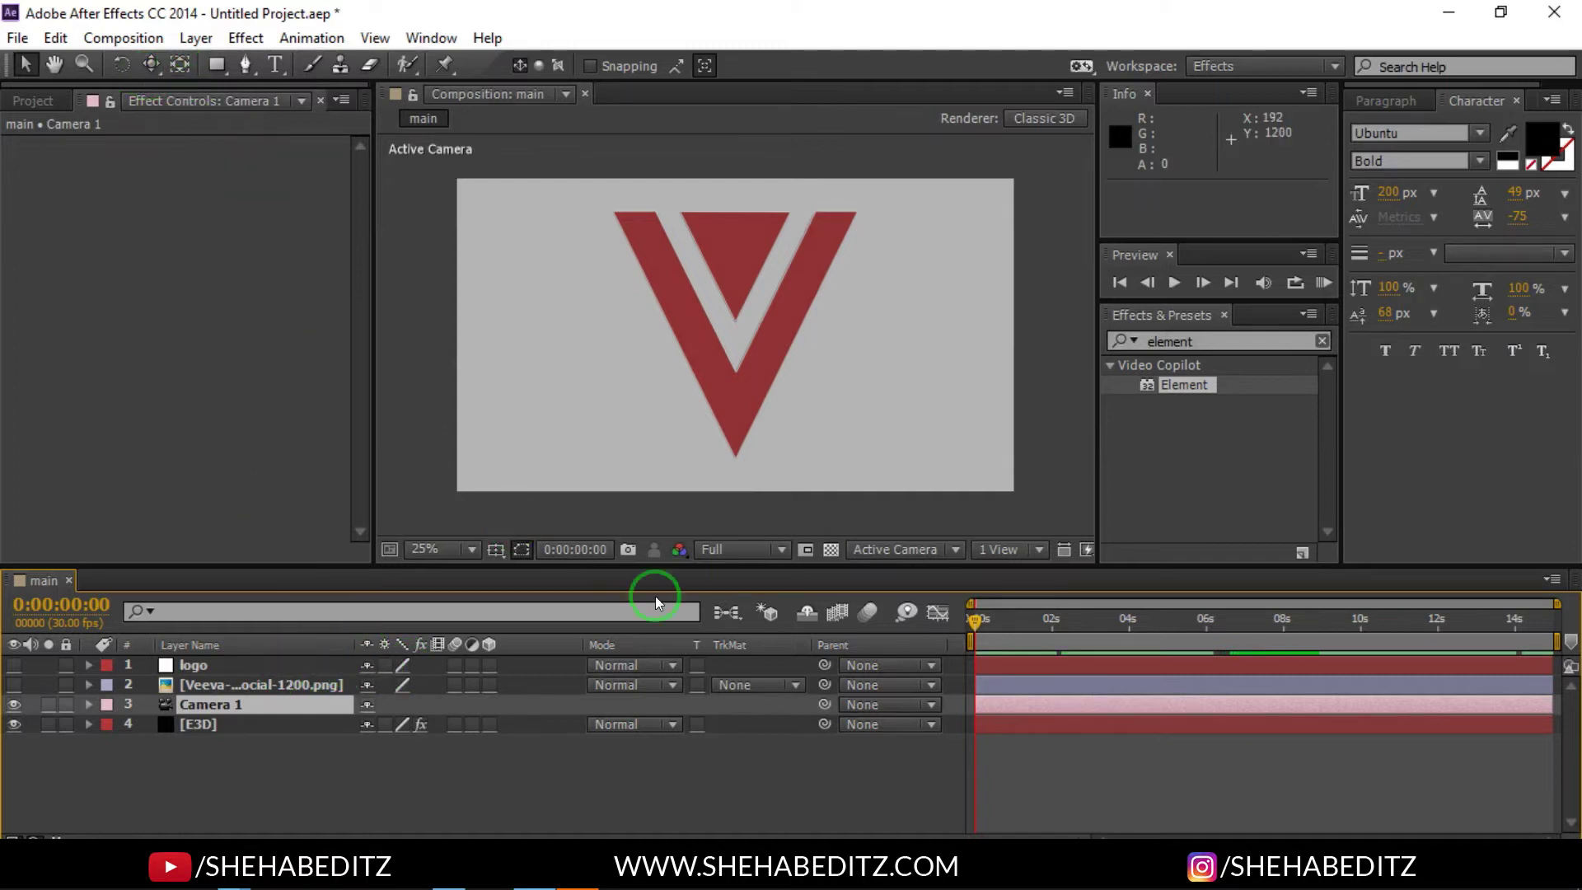
click(734, 562)
click(765, 657)
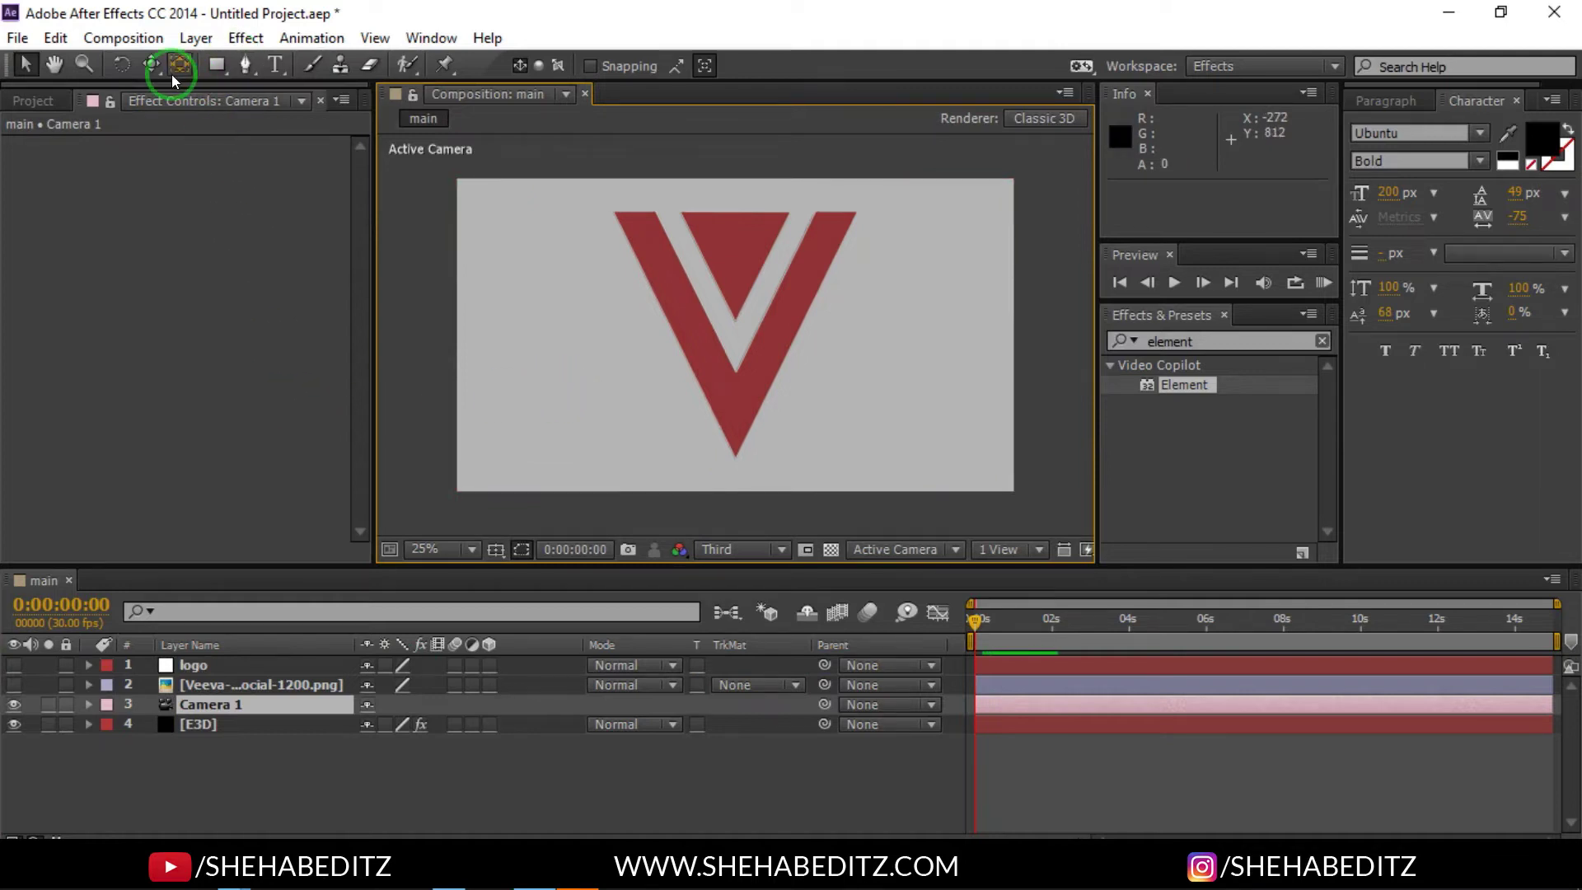
drag(149, 69, 233, 88)
drag(720, 392, 764, 350)
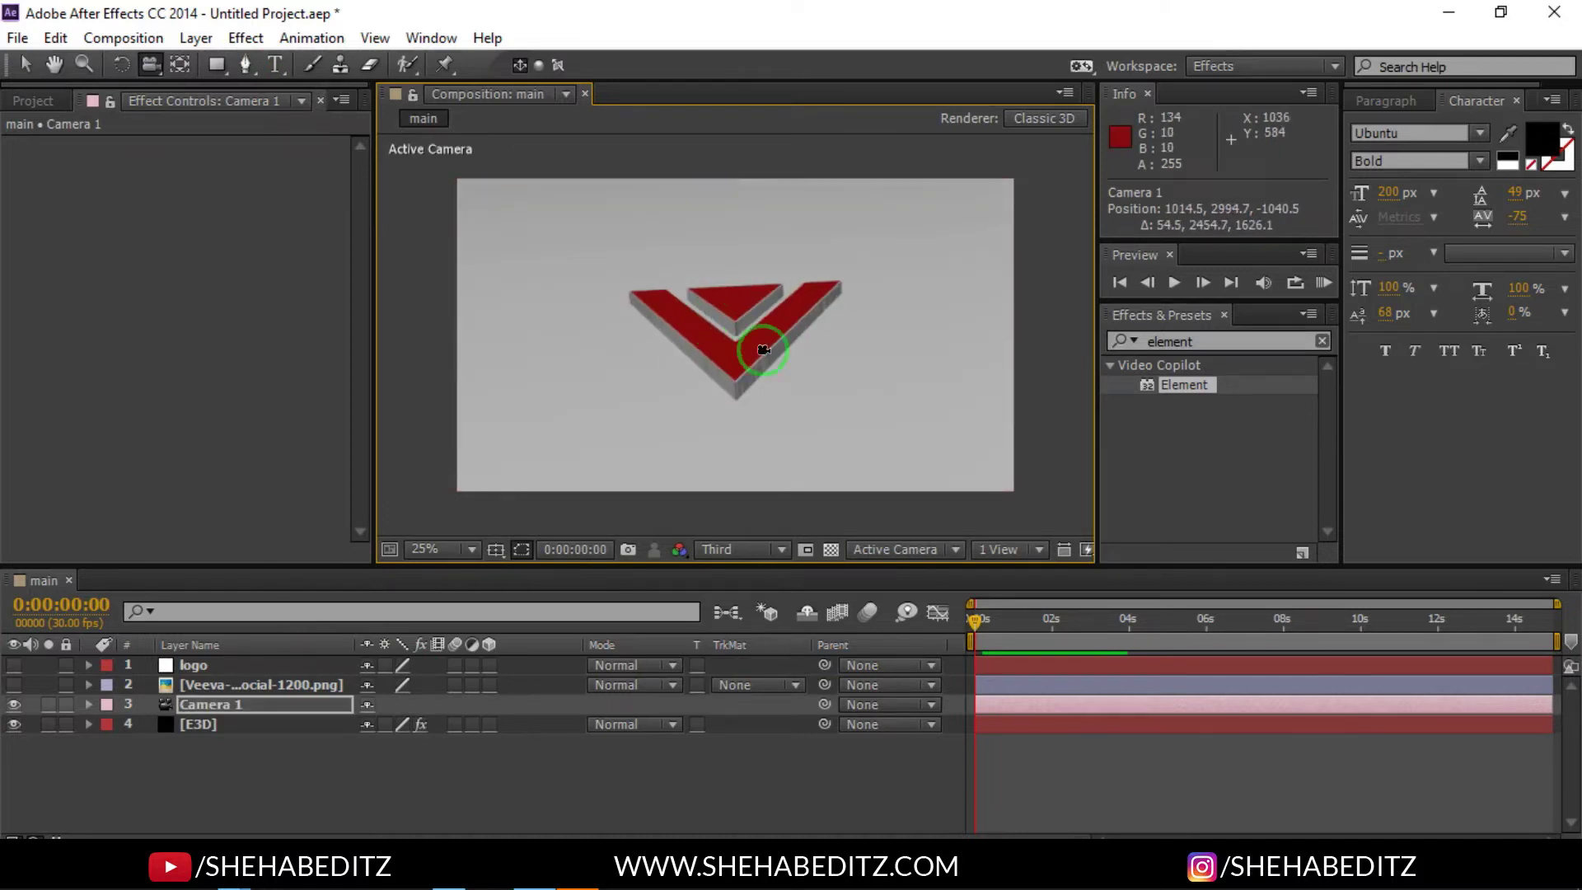
drag(782, 295, 807, 302)
click(628, 561)
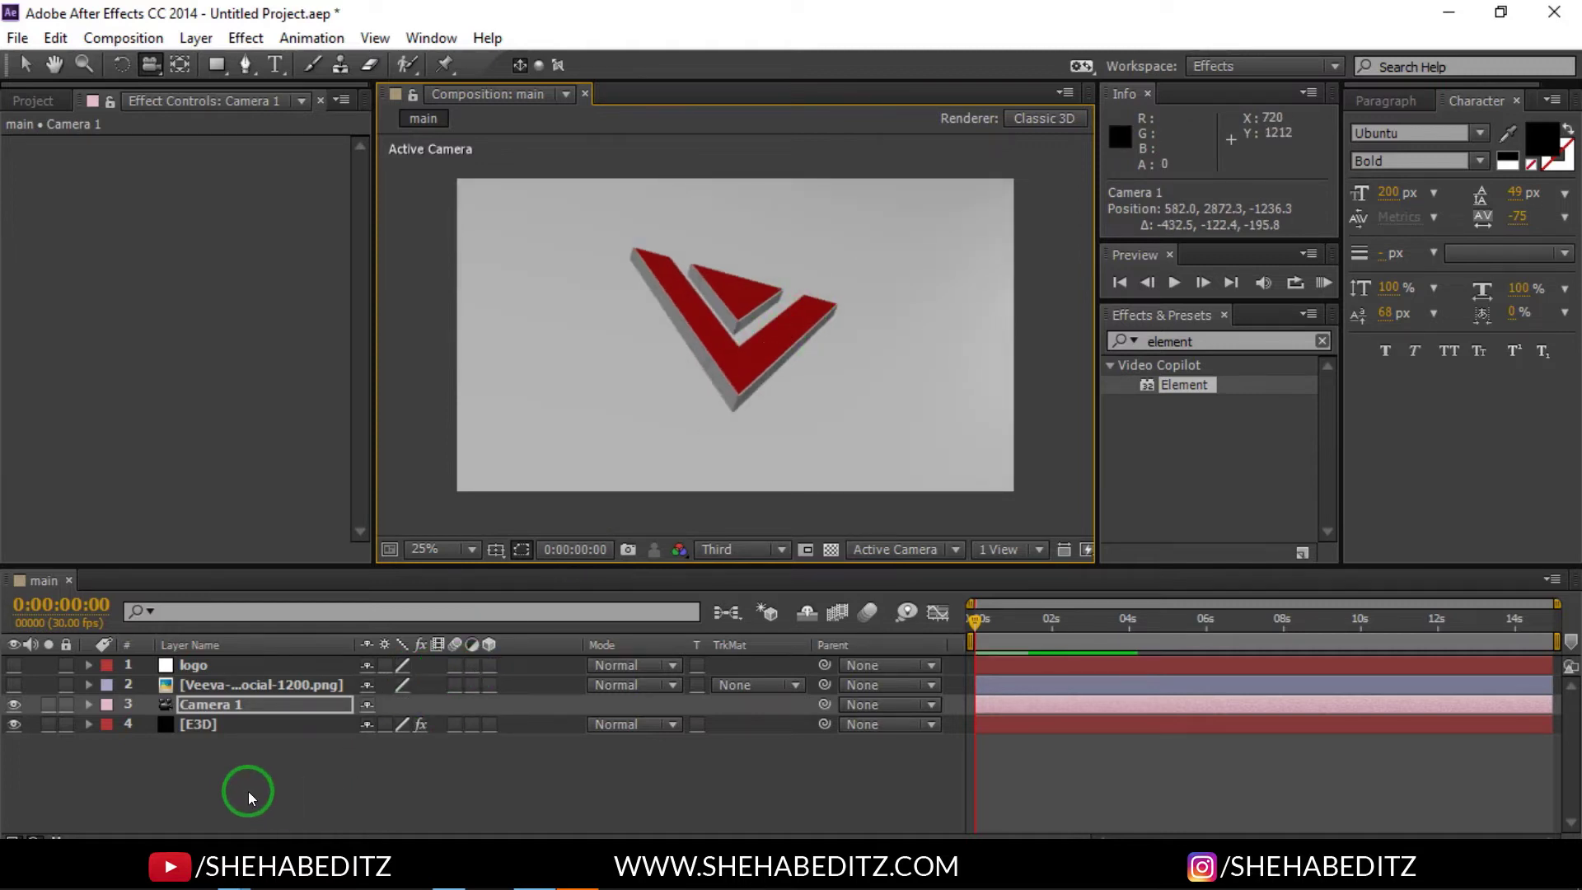
click(221, 789)
right_click(221, 790)
Step: Add a new adjustment layer and search Effects & Presets for 'look'
mouse_move(485, 546)
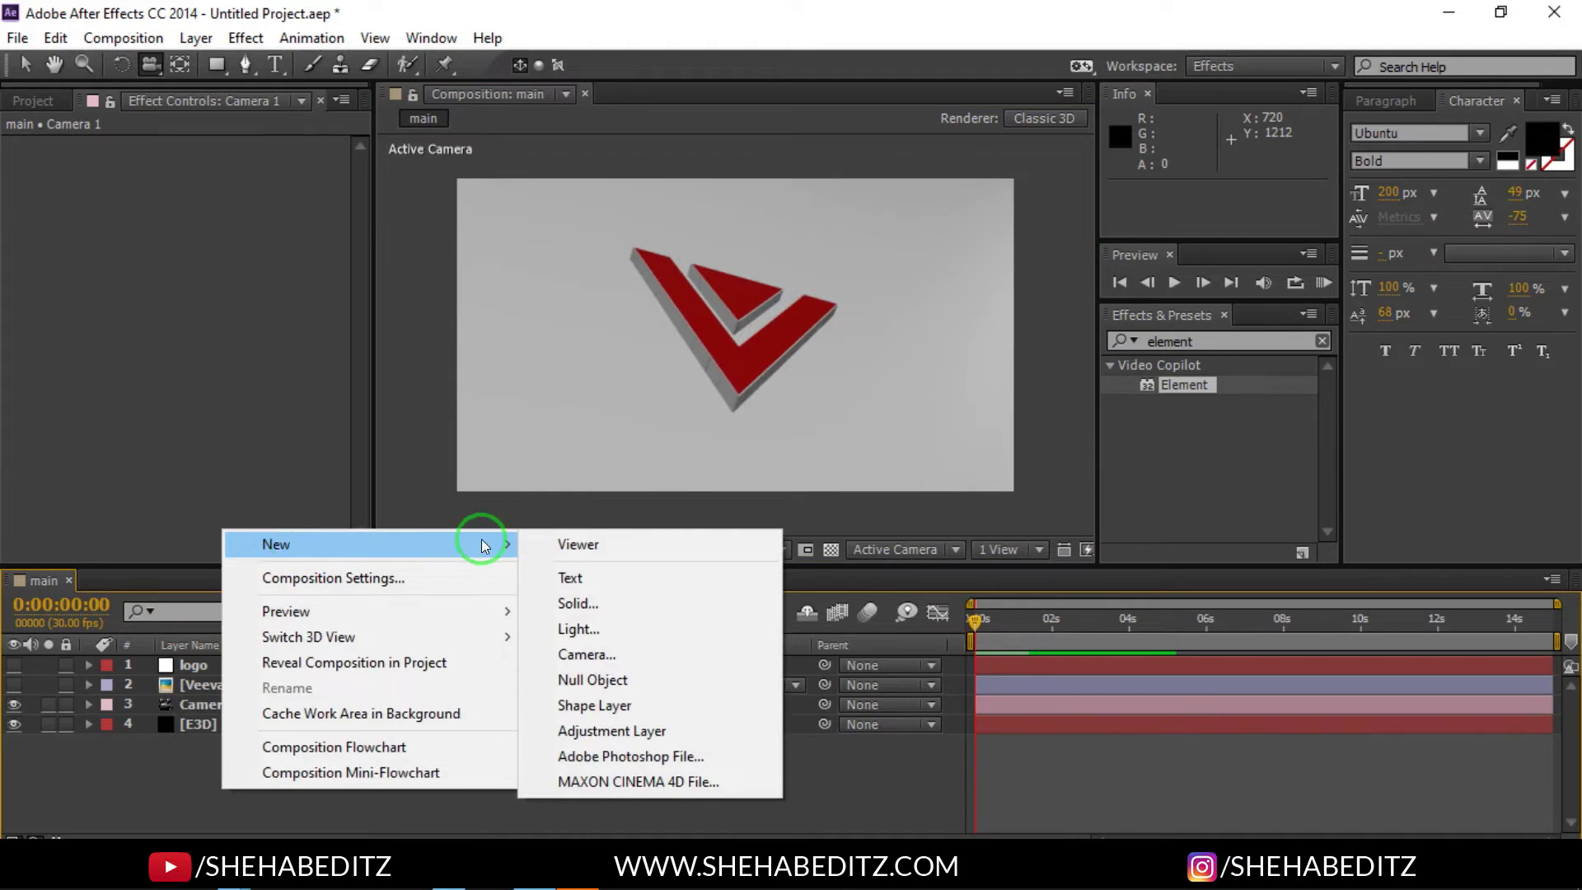
click(610, 731)
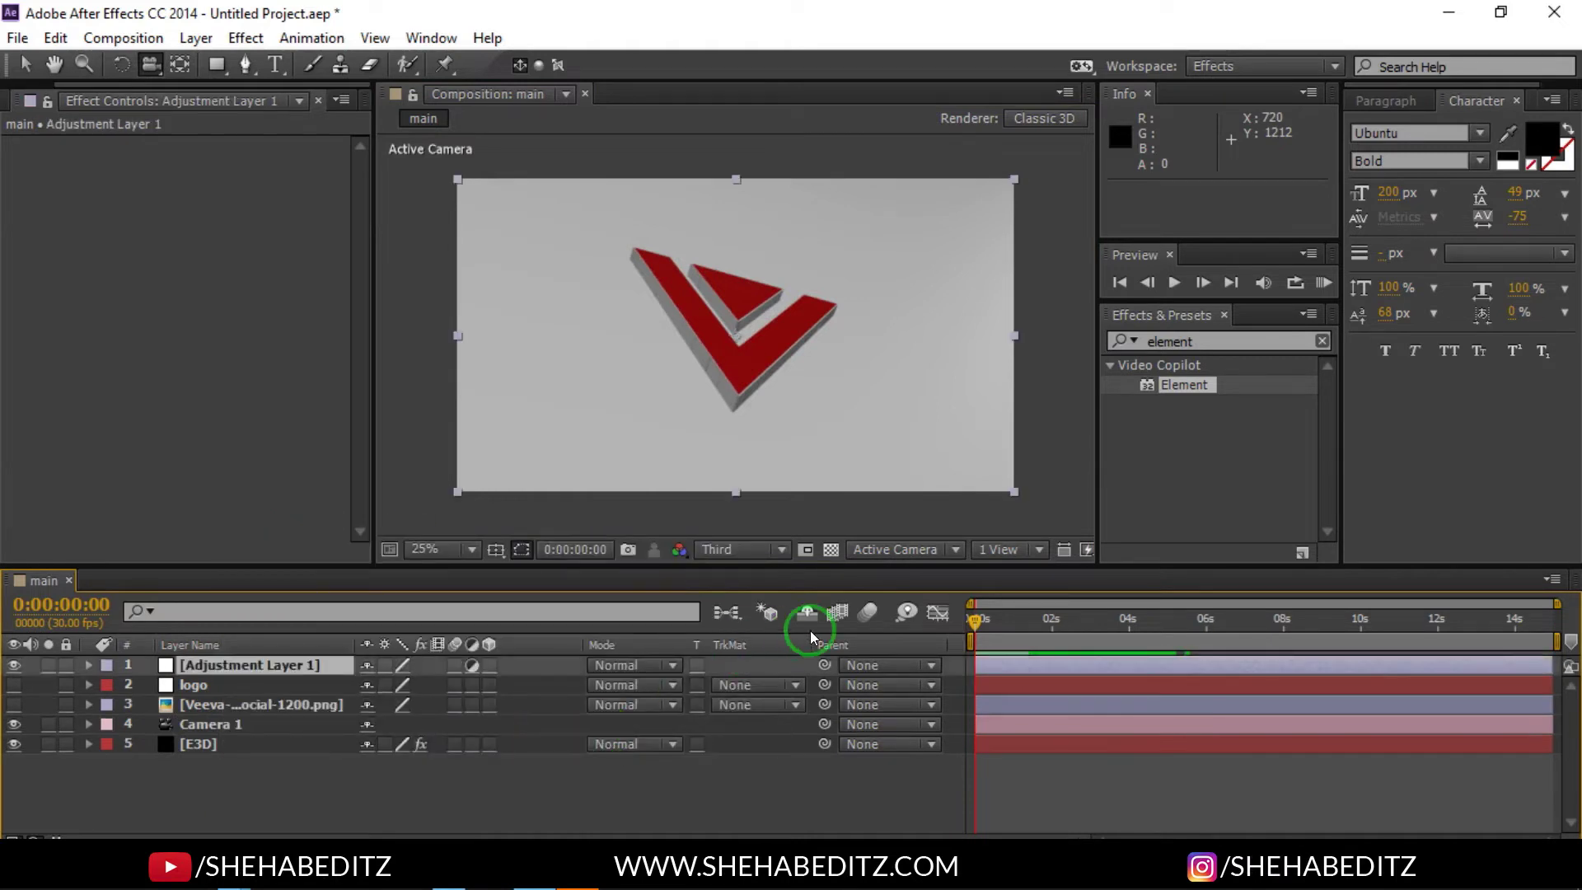
click(1206, 338)
text(looks)
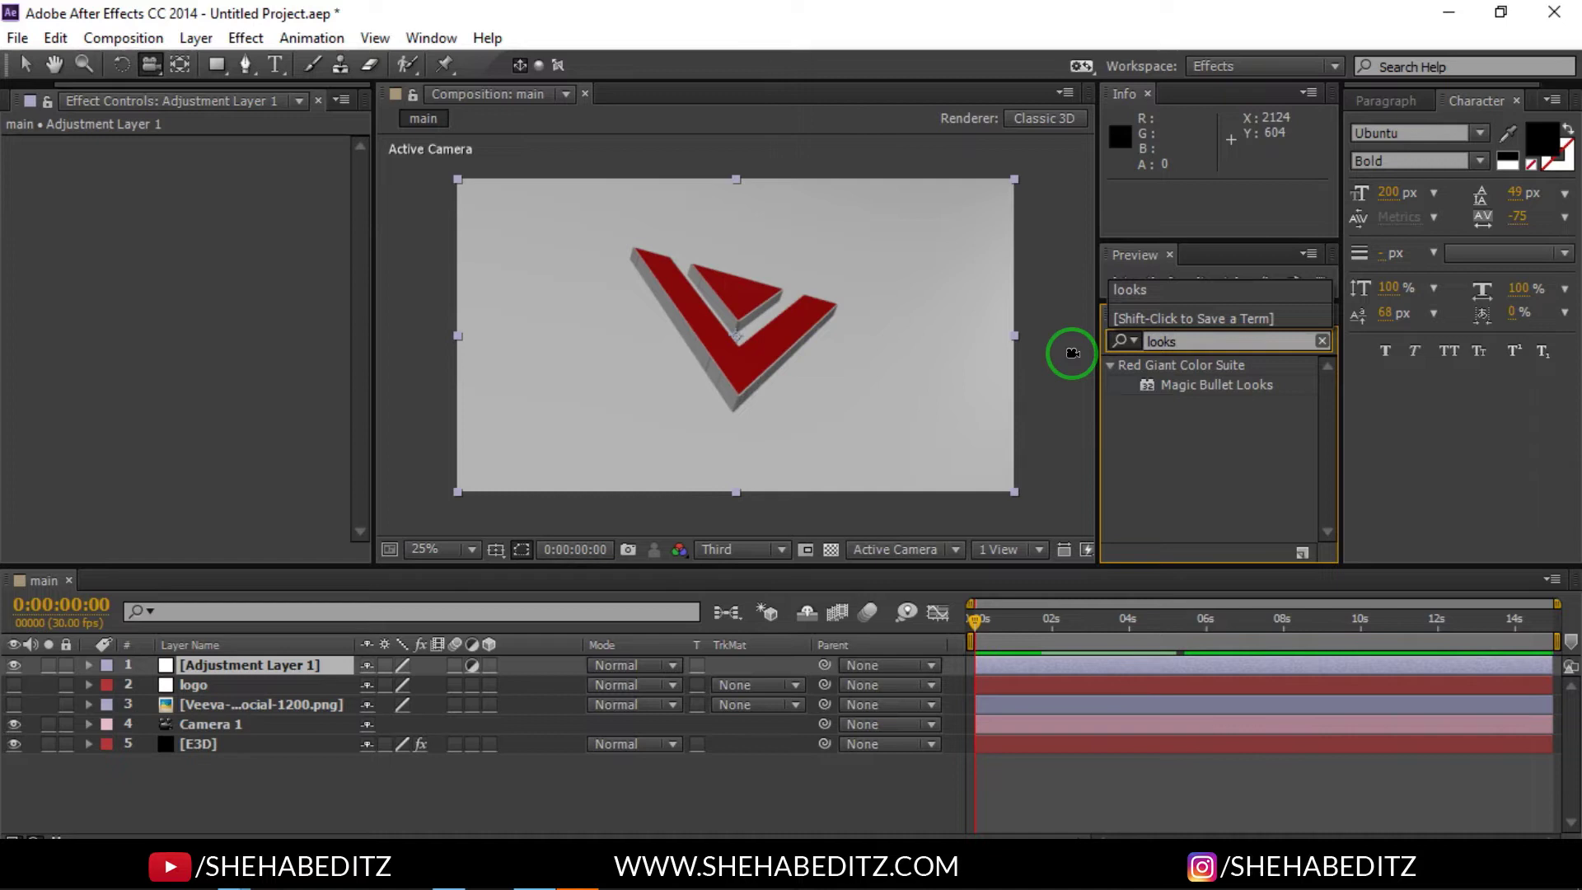
key(Return)
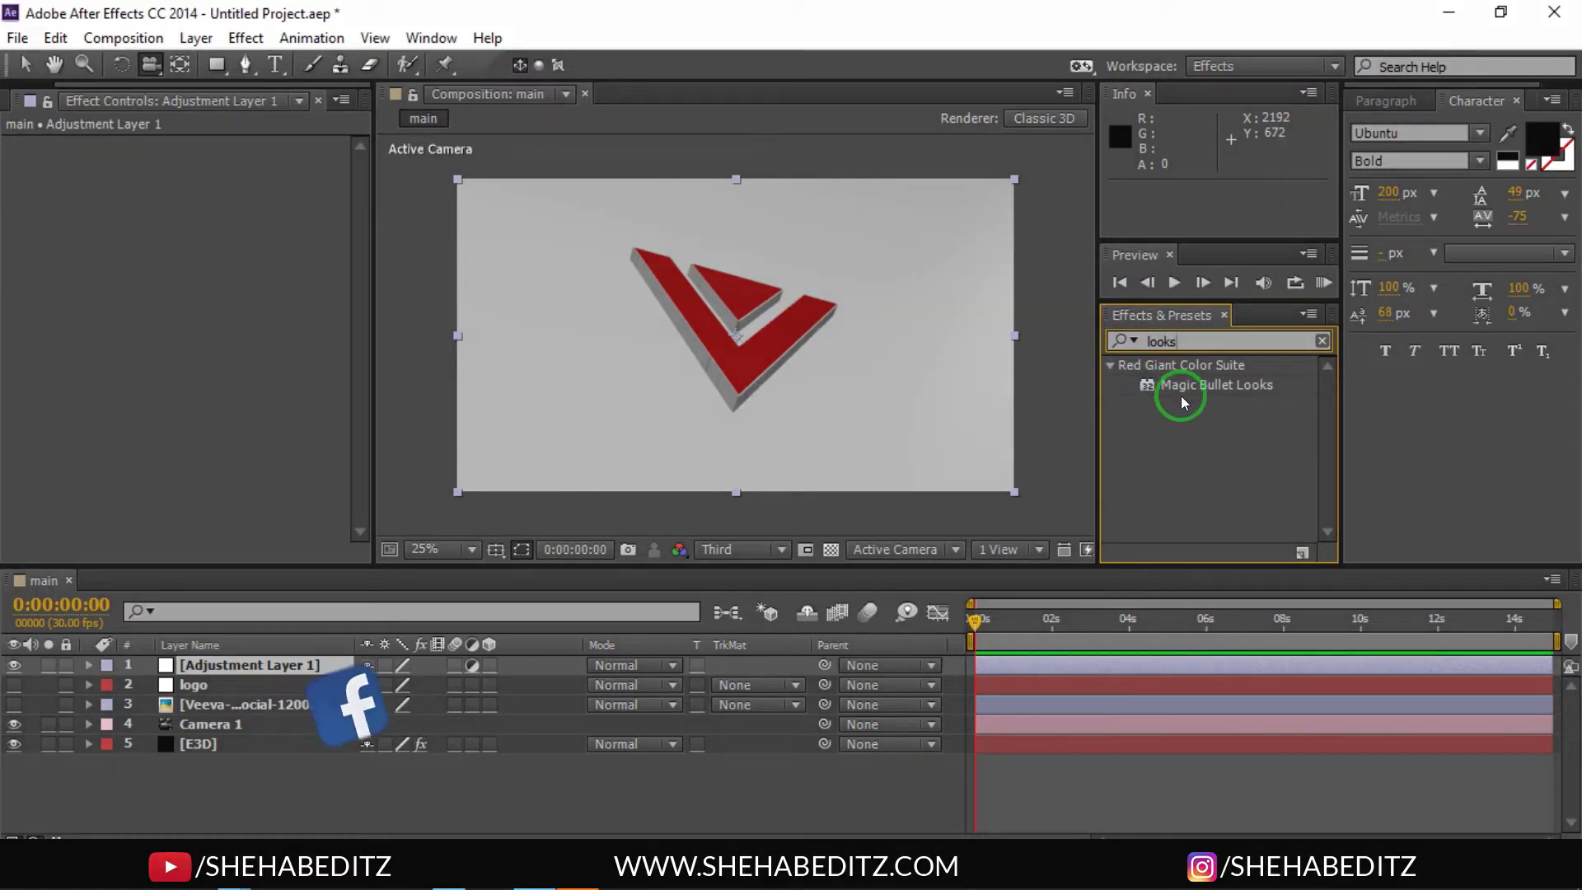
Step: Apply Magic Bullet Looks to the adjustment layer and open its Looks editor
drag(1190, 393, 212, 665)
key(v)
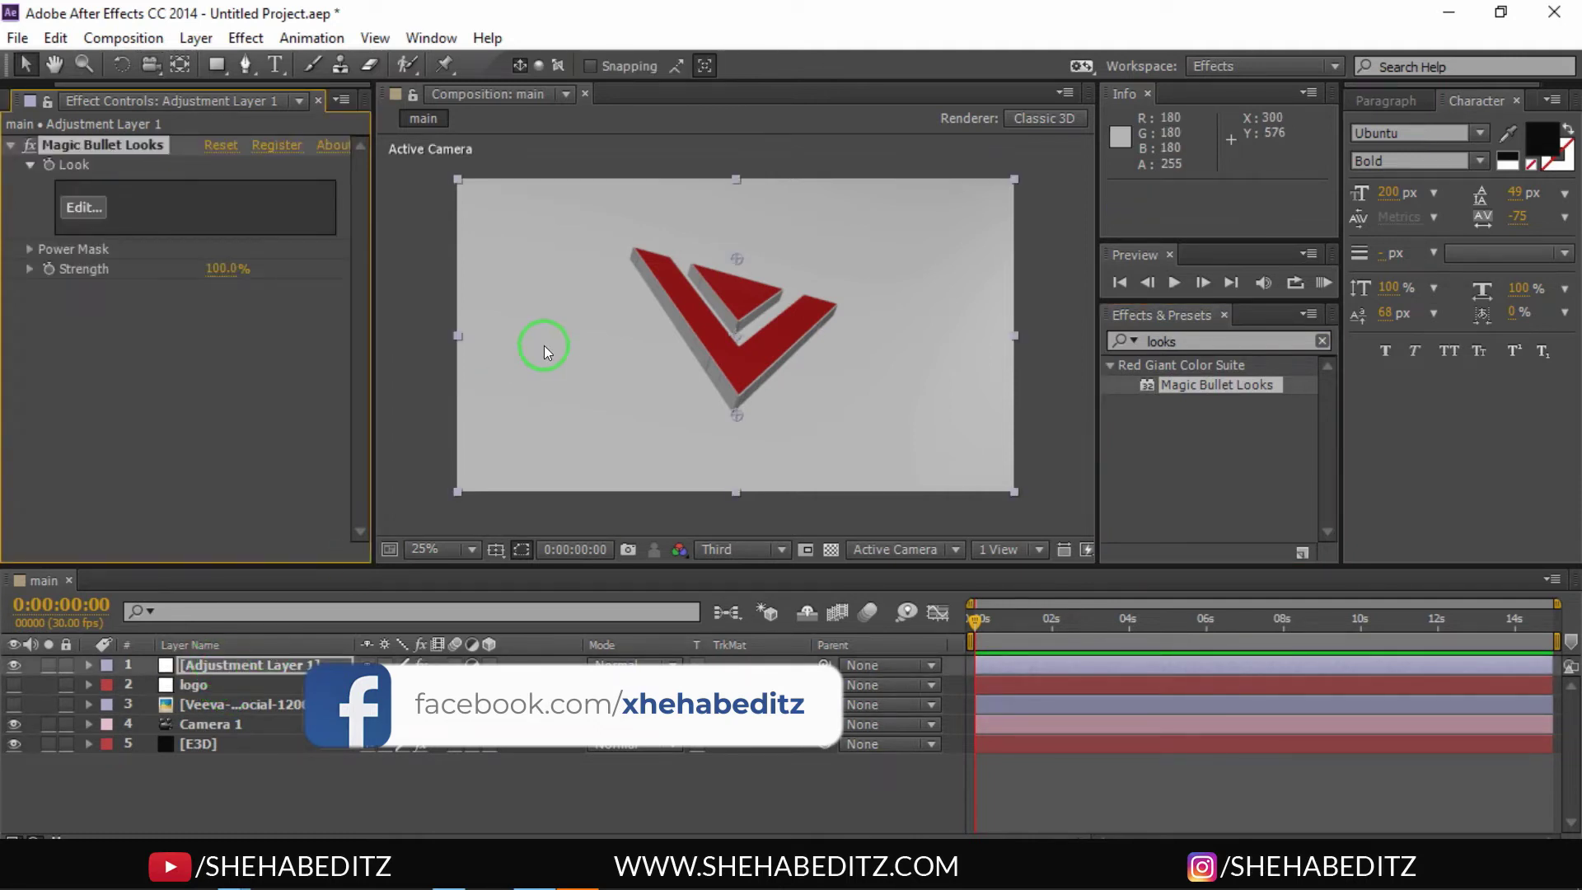
click(79, 208)
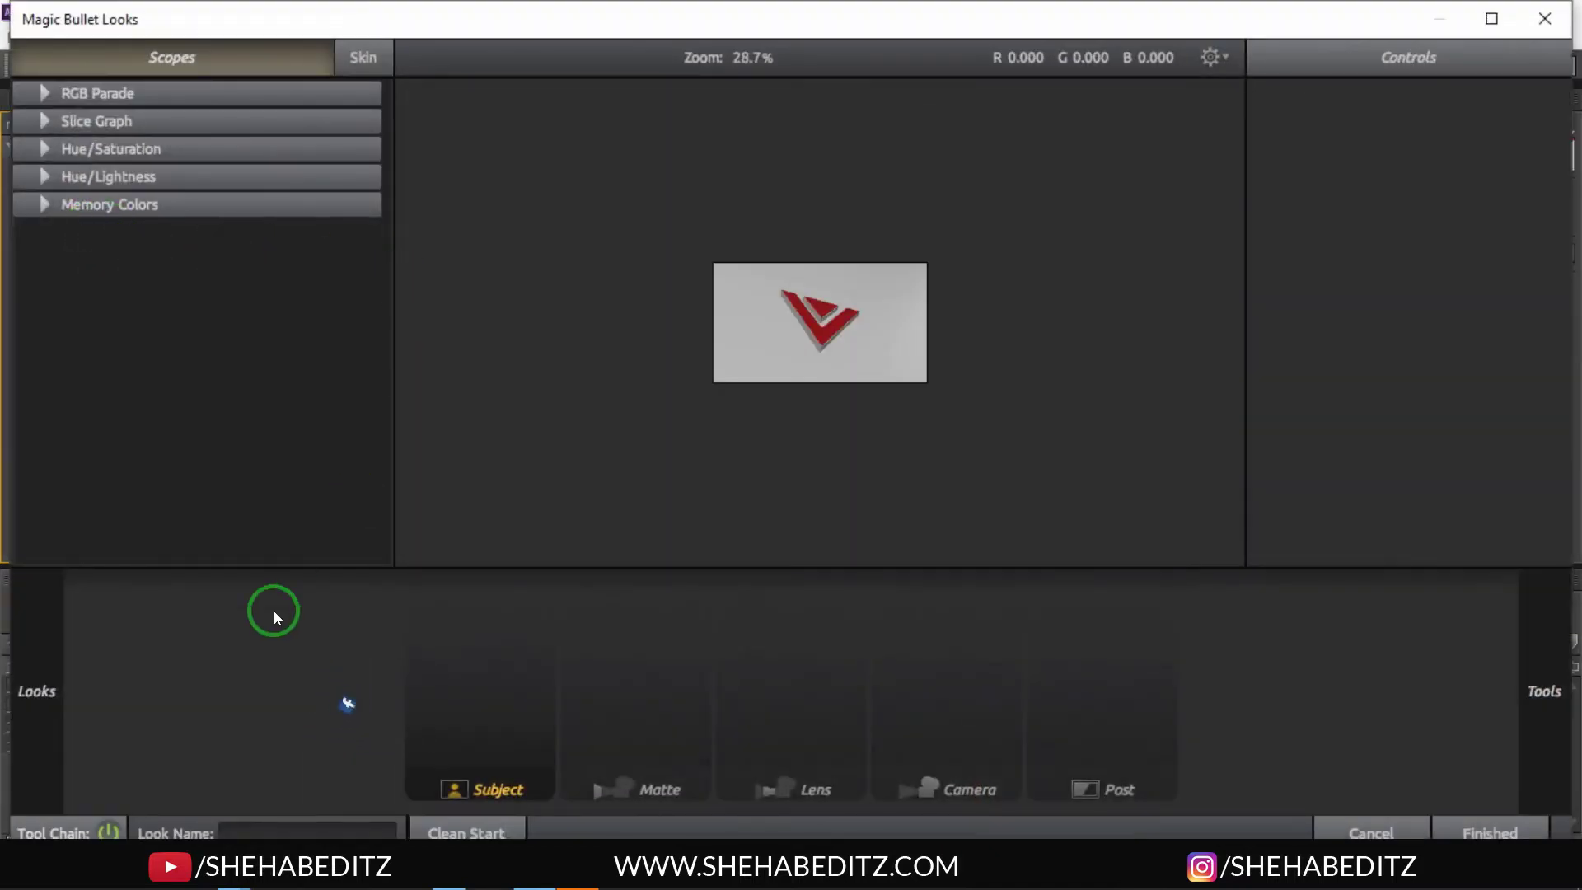
Step: Preview preset looks such as Interview, Beauty Shot, Berlin Smooth, Tension and Glamour Gold
click(37, 687)
click(281, 432)
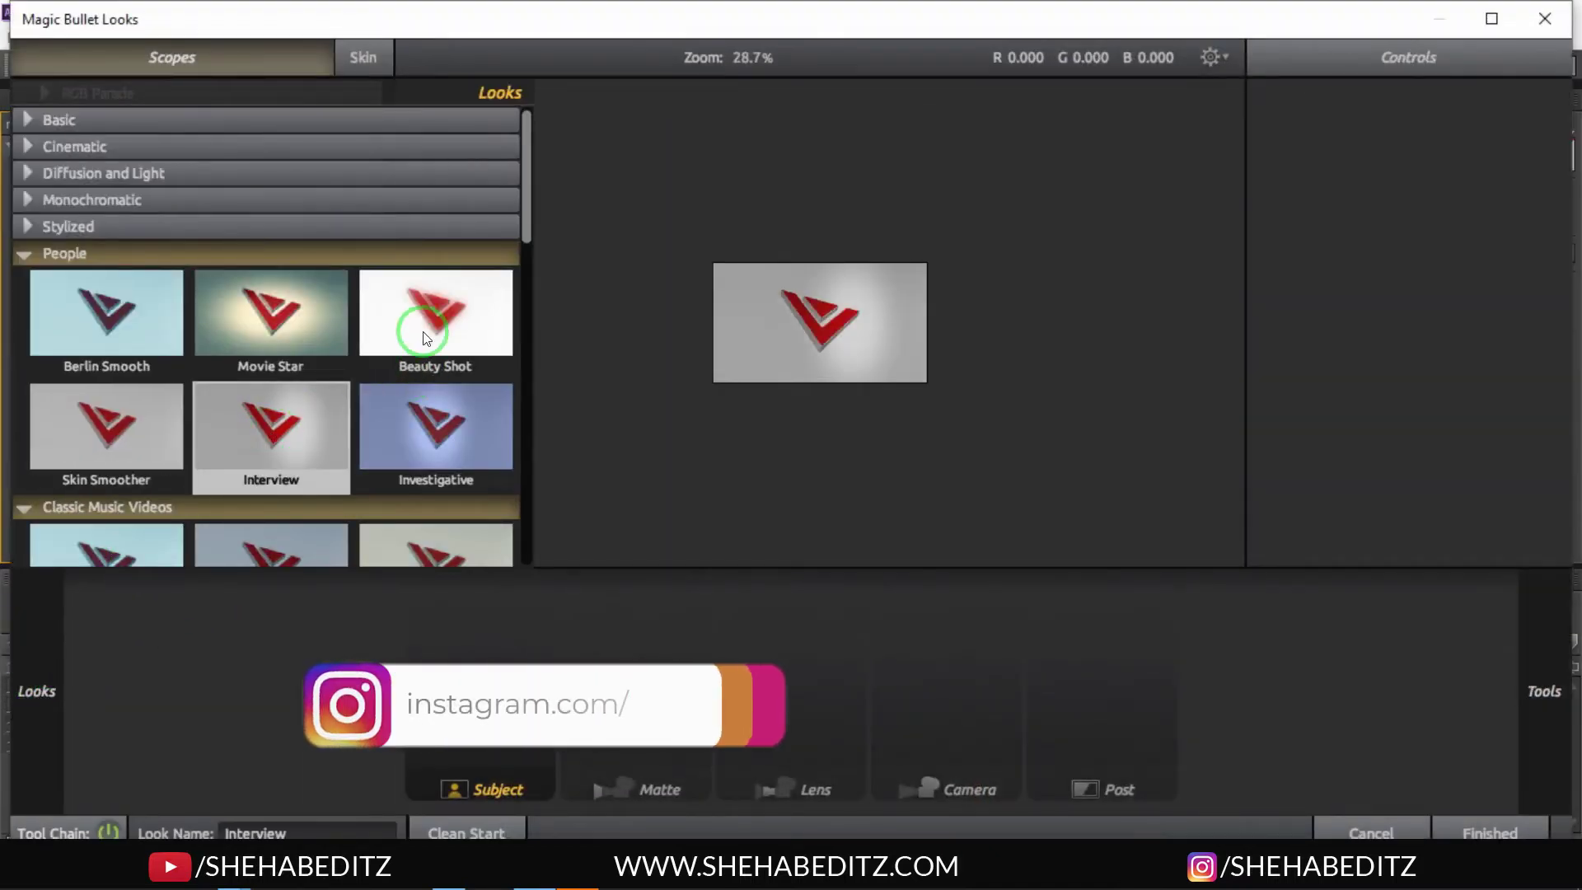
click(425, 338)
scroll(398, 357, down, 1)
click(399, 359)
click(442, 239)
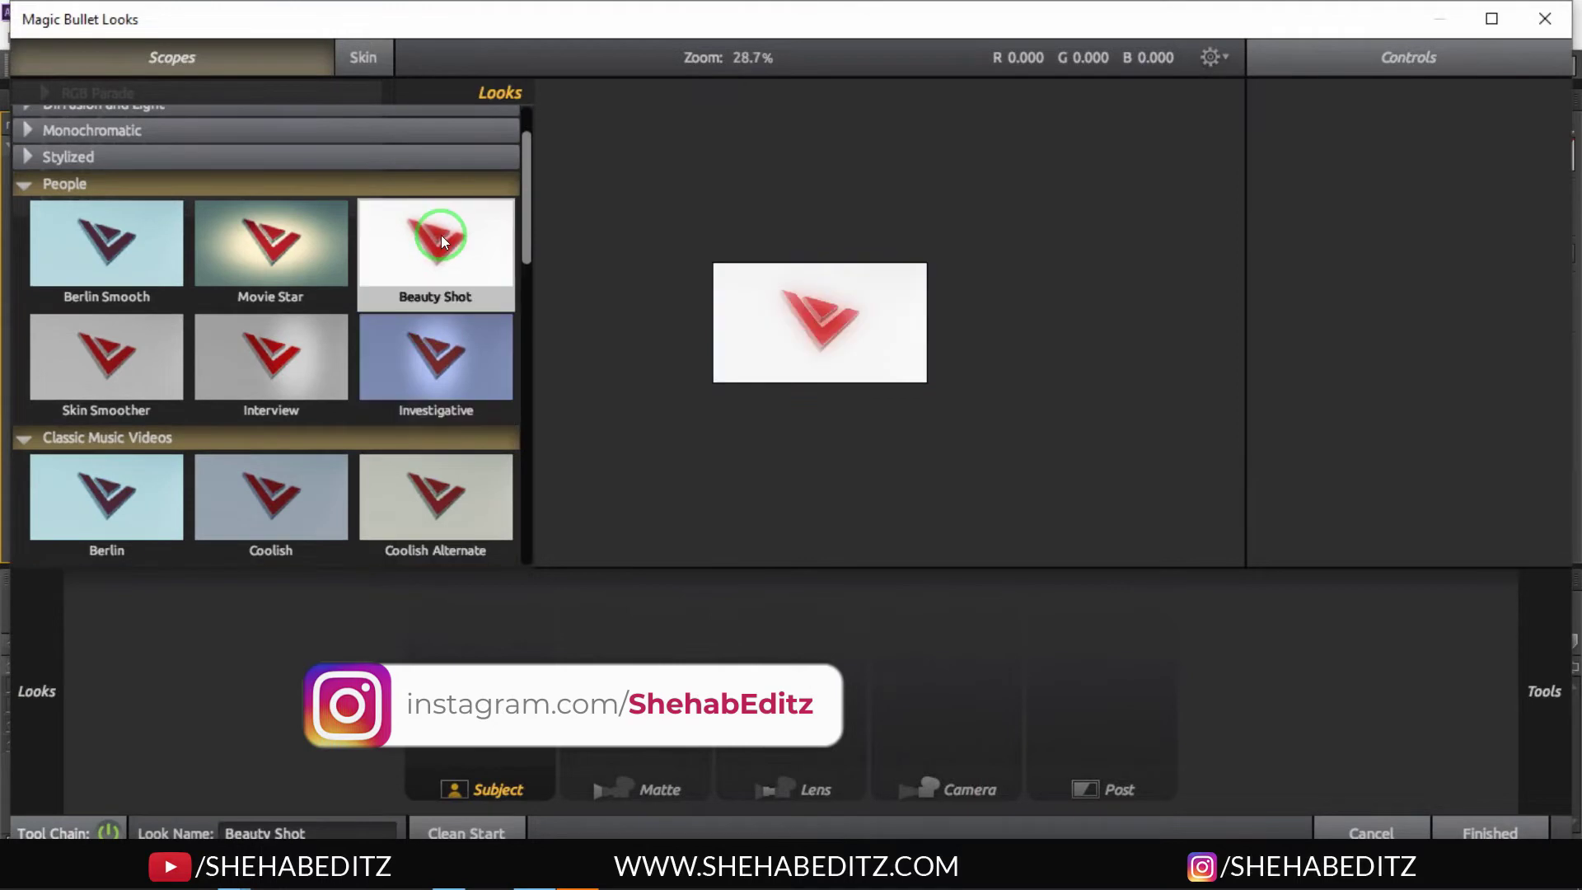
click(445, 366)
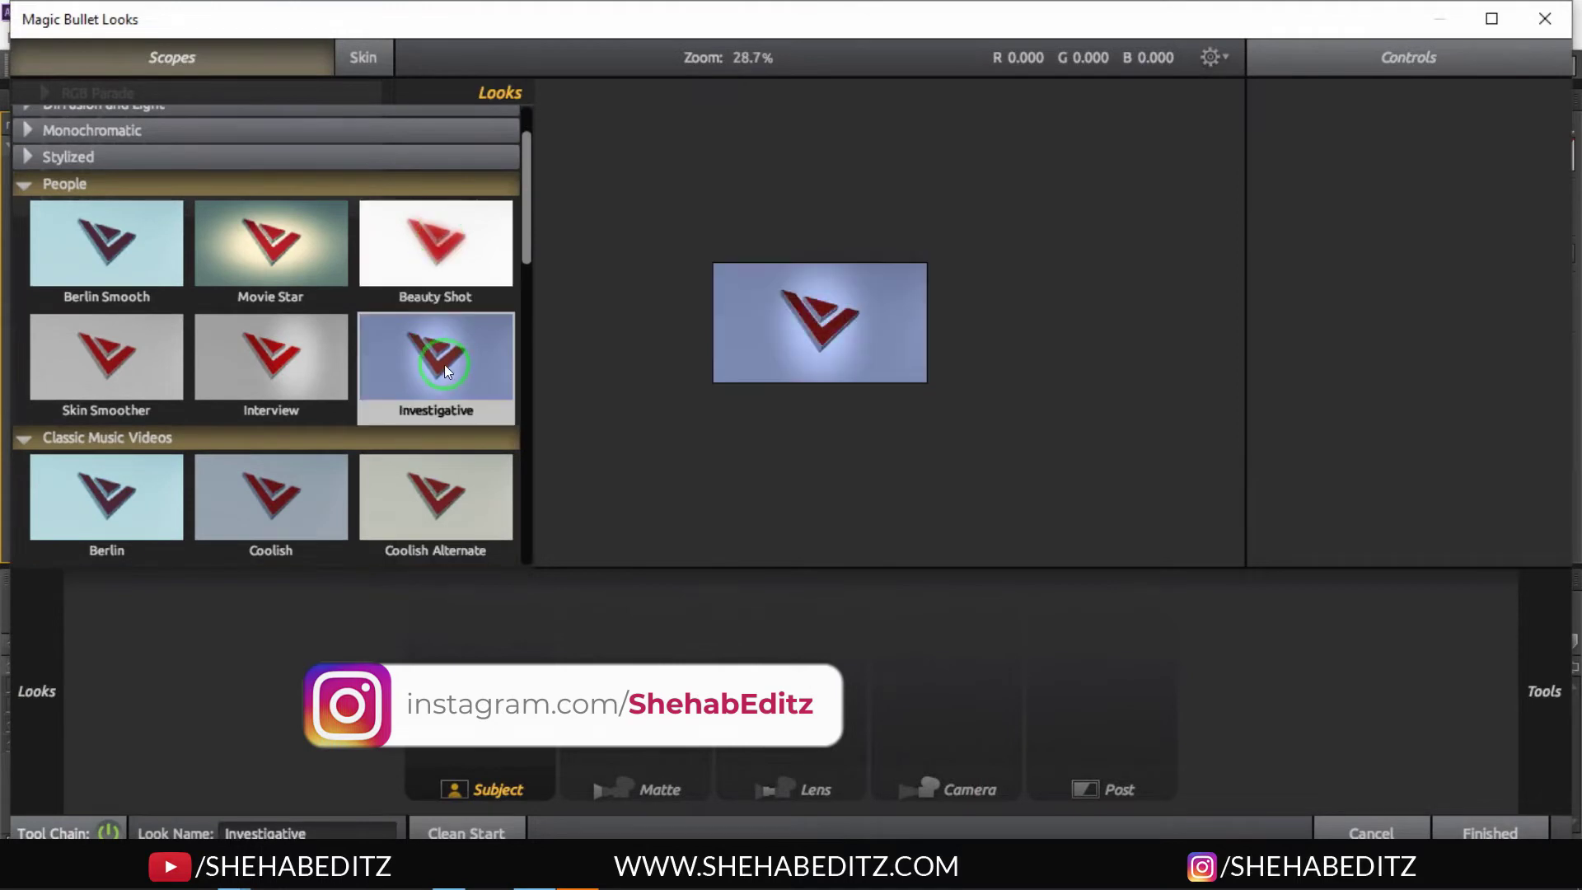
click(108, 311)
click(436, 504)
scroll(425, 484, down, 2)
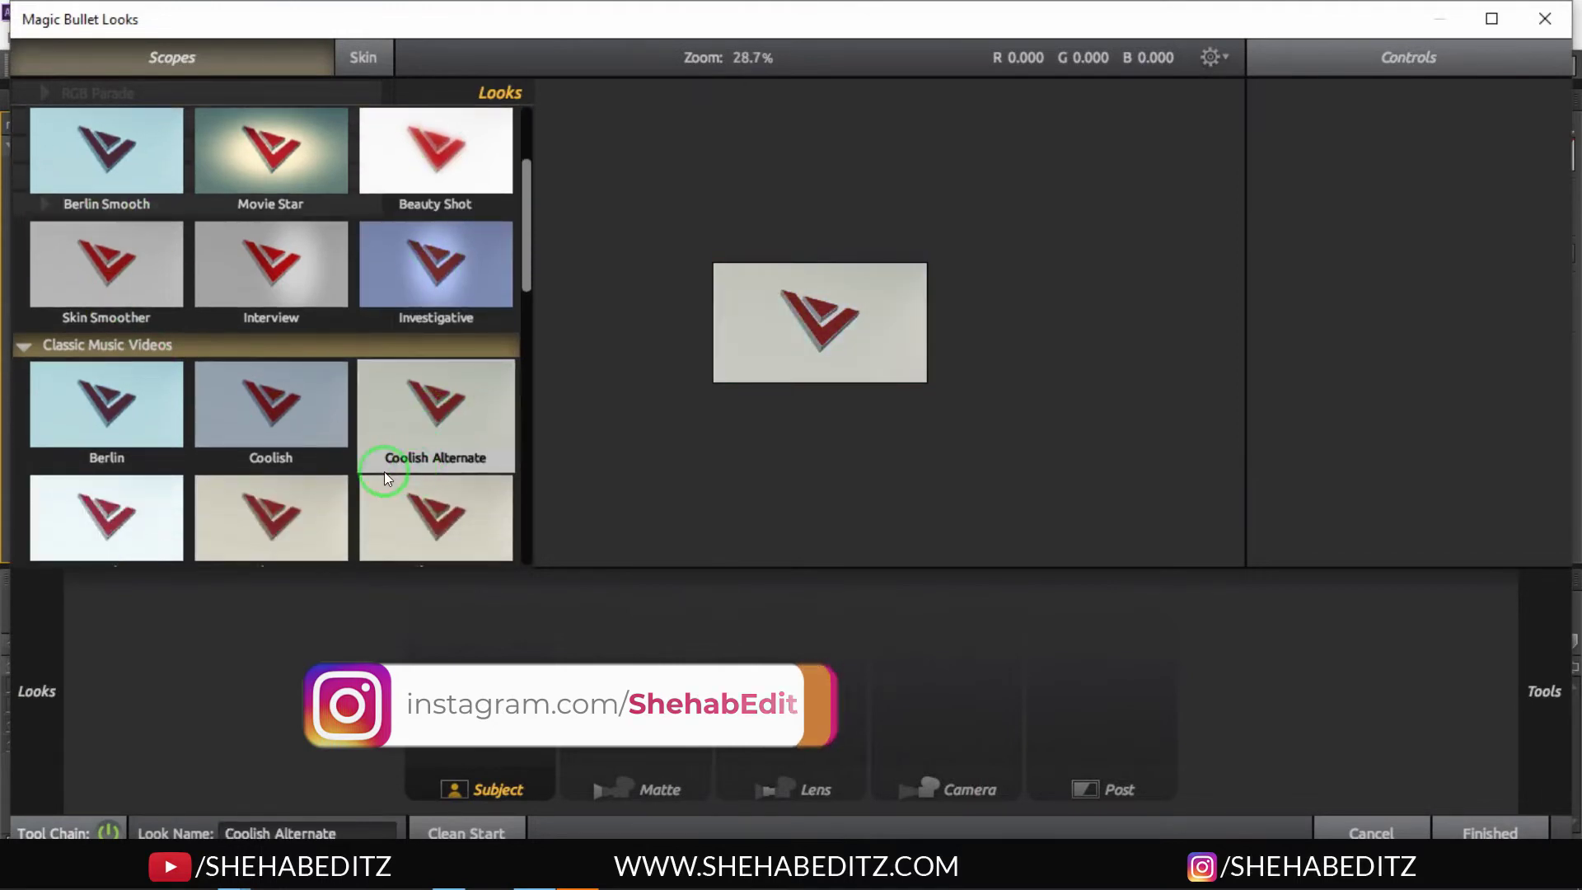
click(329, 477)
scroll(314, 471, down, 3)
click(302, 467)
scroll(301, 467, down, 2)
scroll(247, 490, down, 3)
click(234, 486)
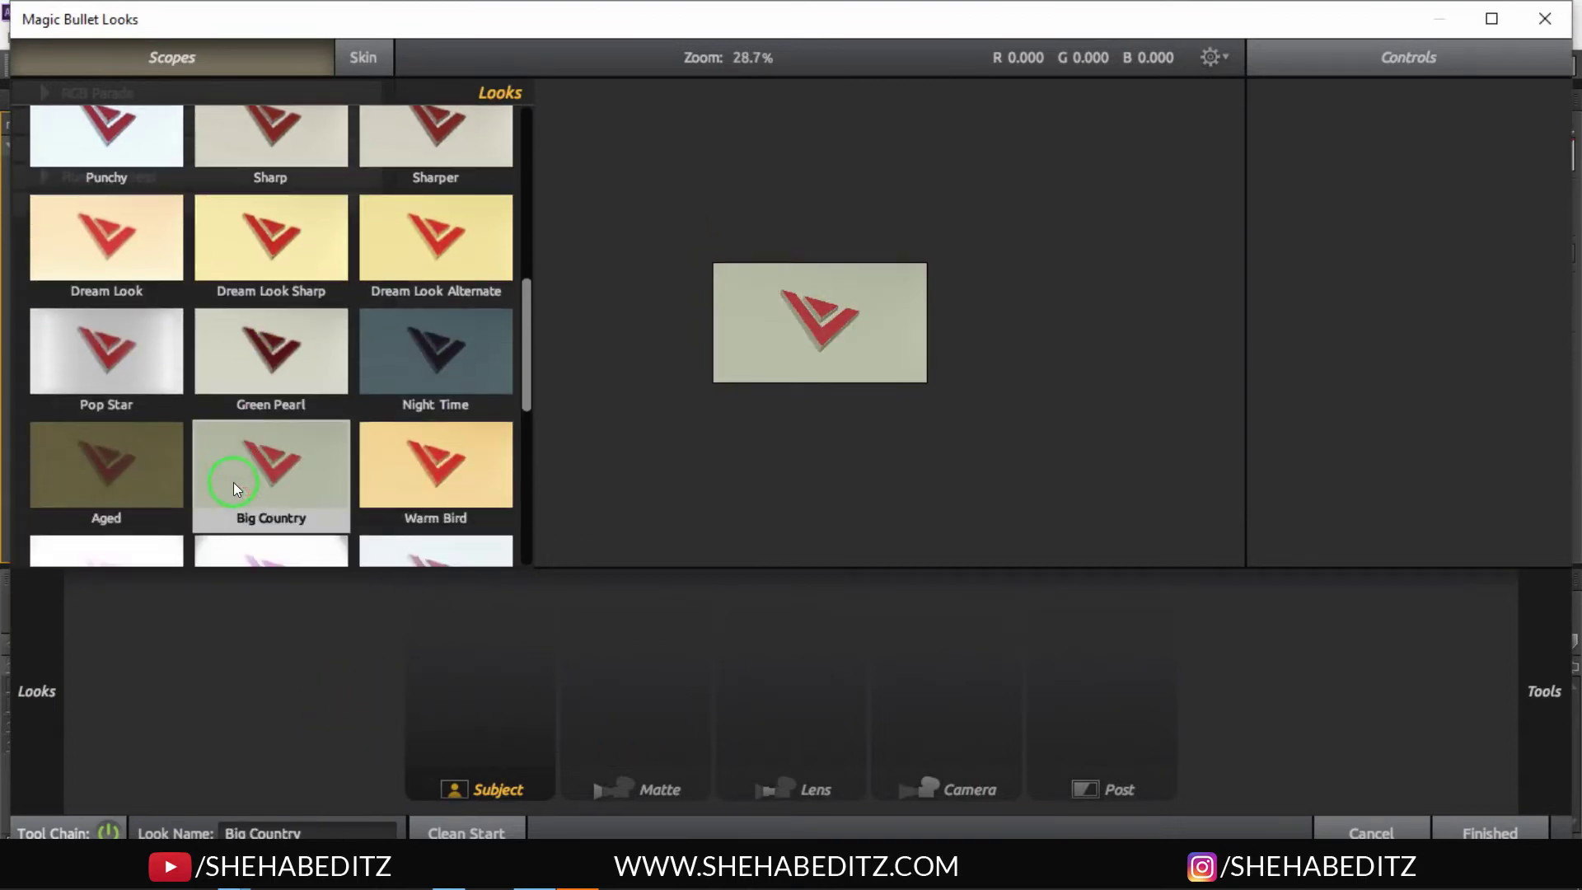
scroll(233, 486, down, 1)
click(233, 486)
scroll(233, 487, down, 1)
click(232, 484)
scroll(232, 485, down, 1)
click(231, 483)
scroll(231, 483, down, 1)
click(230, 481)
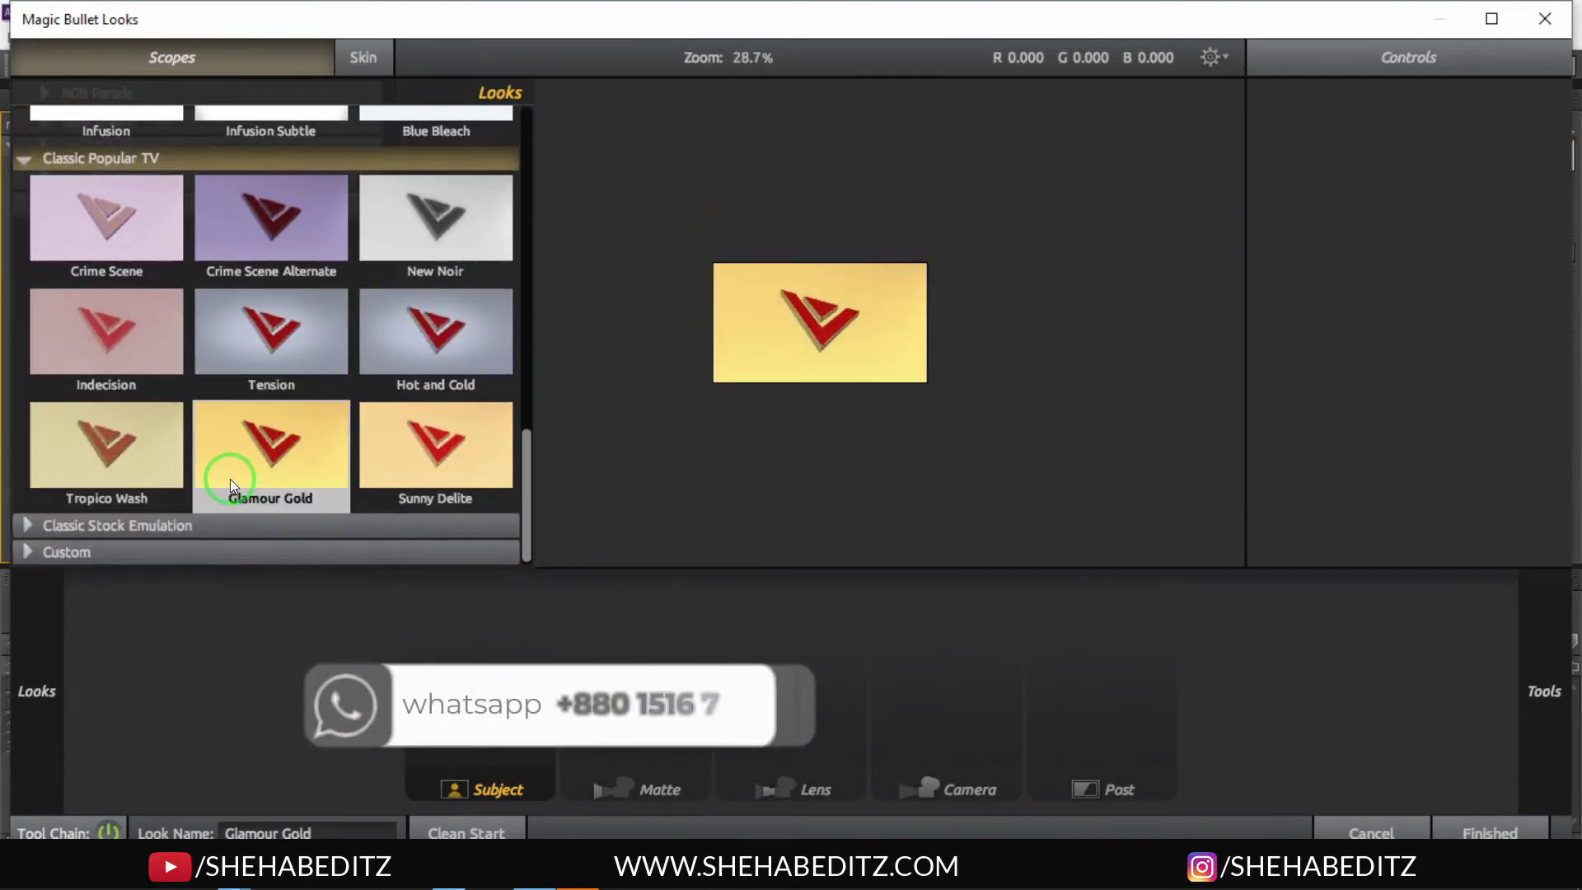
Step: Try Bleach Bypass and Subtle Film looks, apply Blue Sky, and finish back to After Effects
click(26, 526)
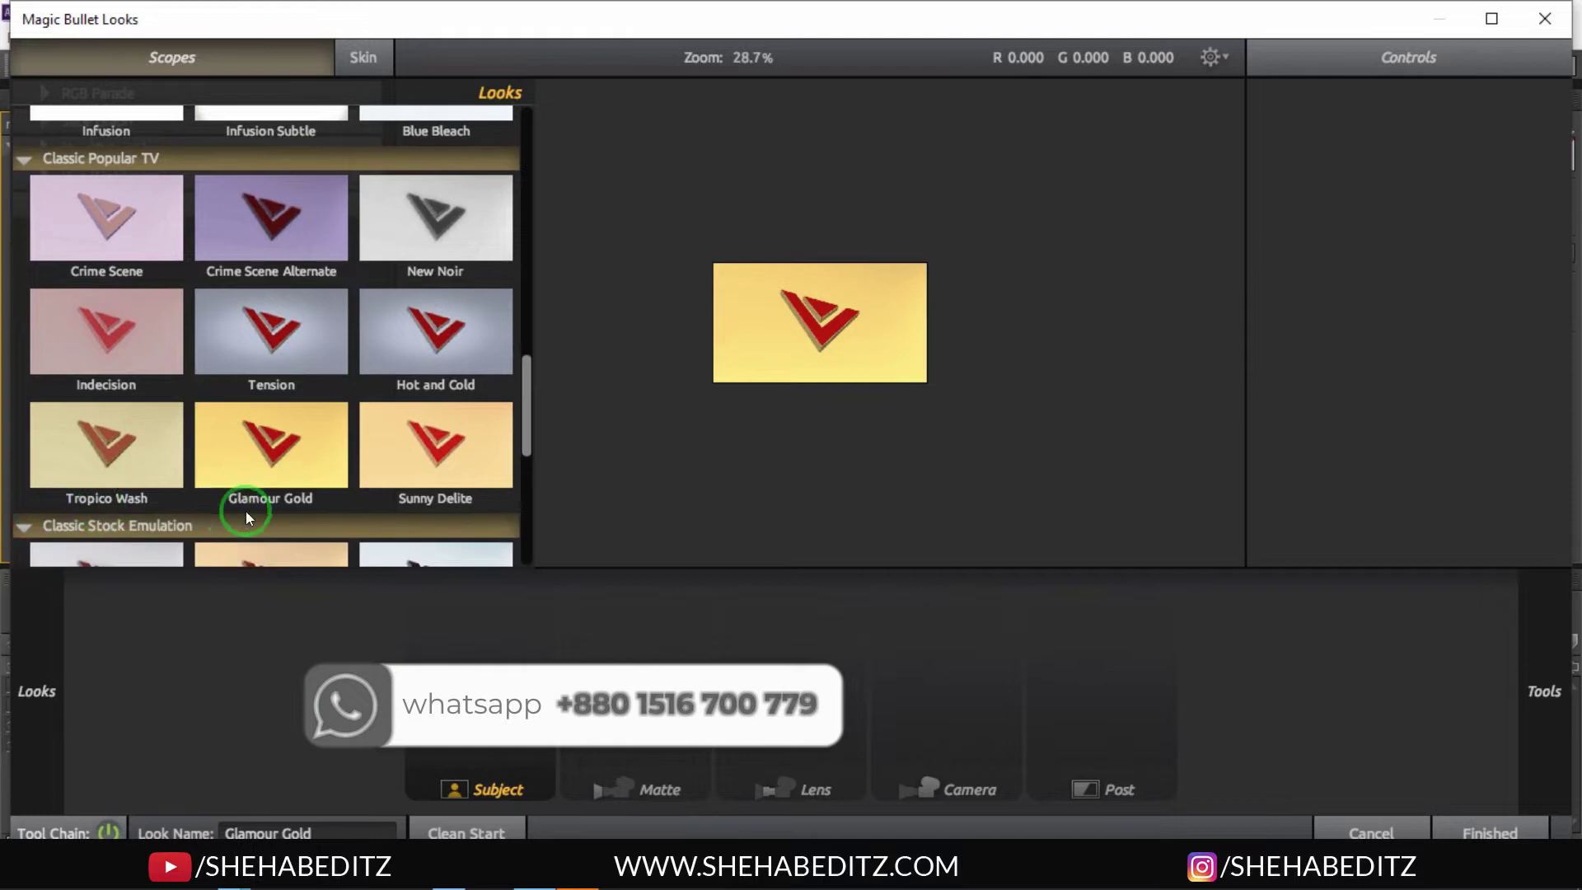
scroll(246, 510, down, 1)
click(160, 504)
click(440, 507)
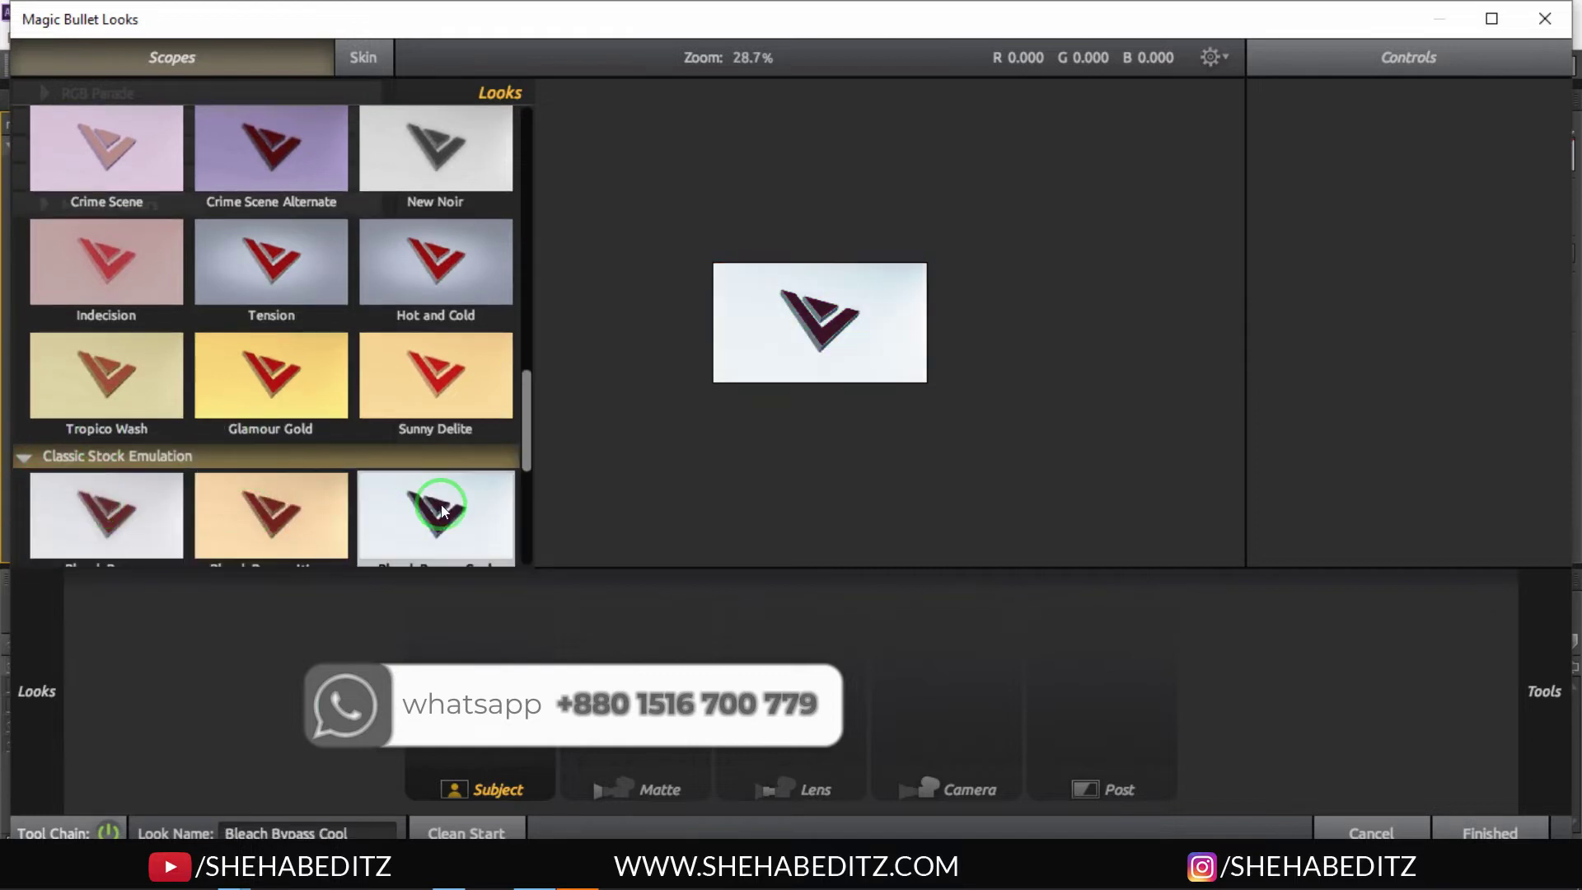
scroll(443, 510, down, 2)
click(342, 466)
click(453, 457)
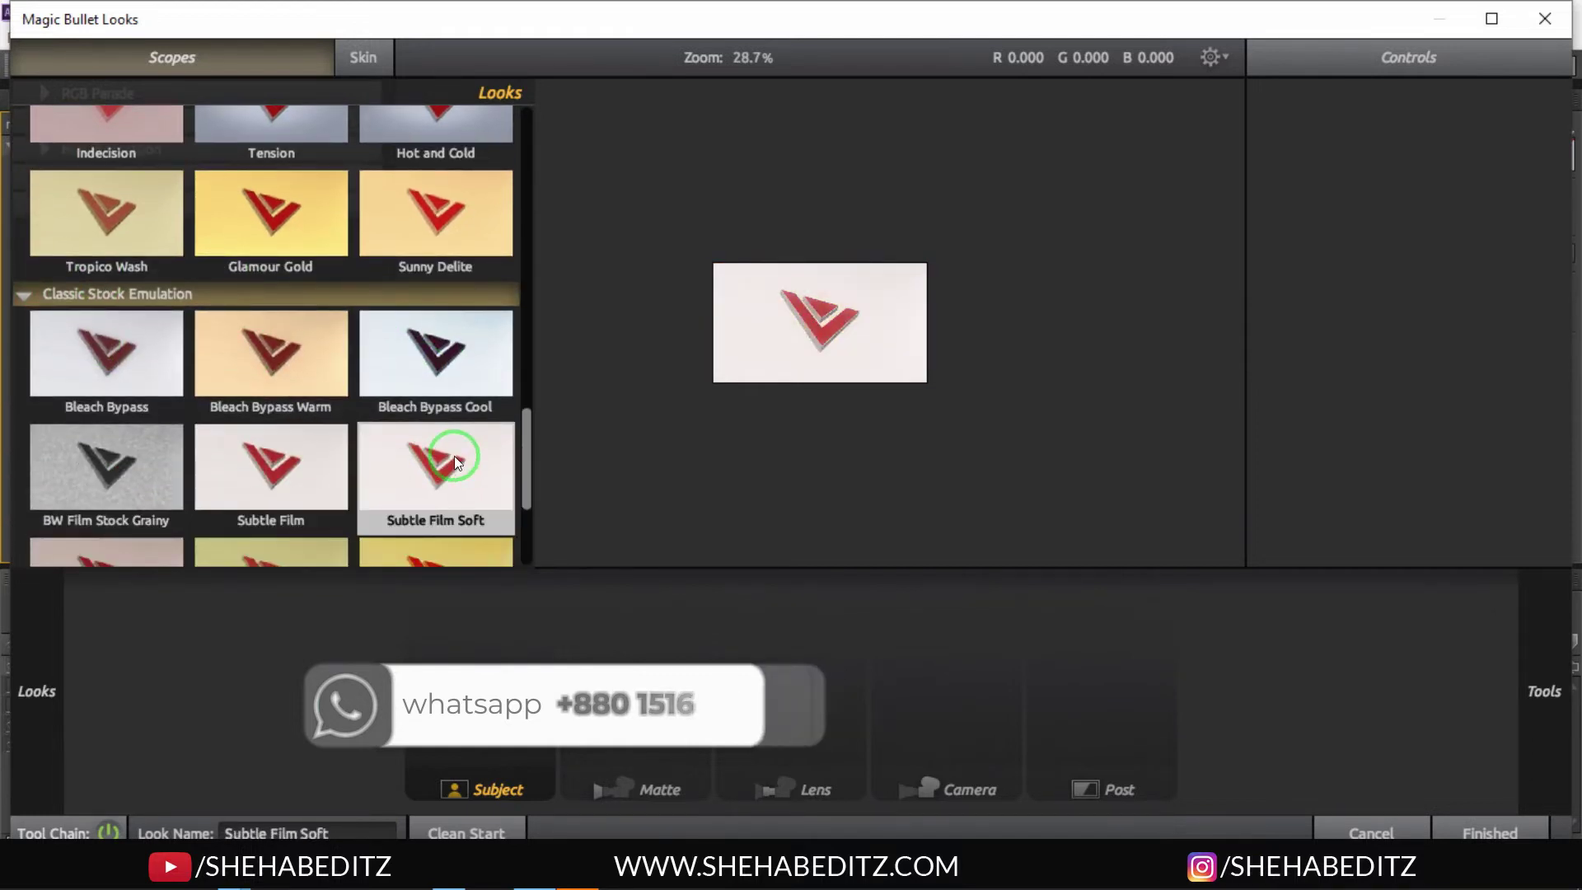
scroll(453, 457, down, 5)
click(467, 457)
scroll(428, 453, down, 1)
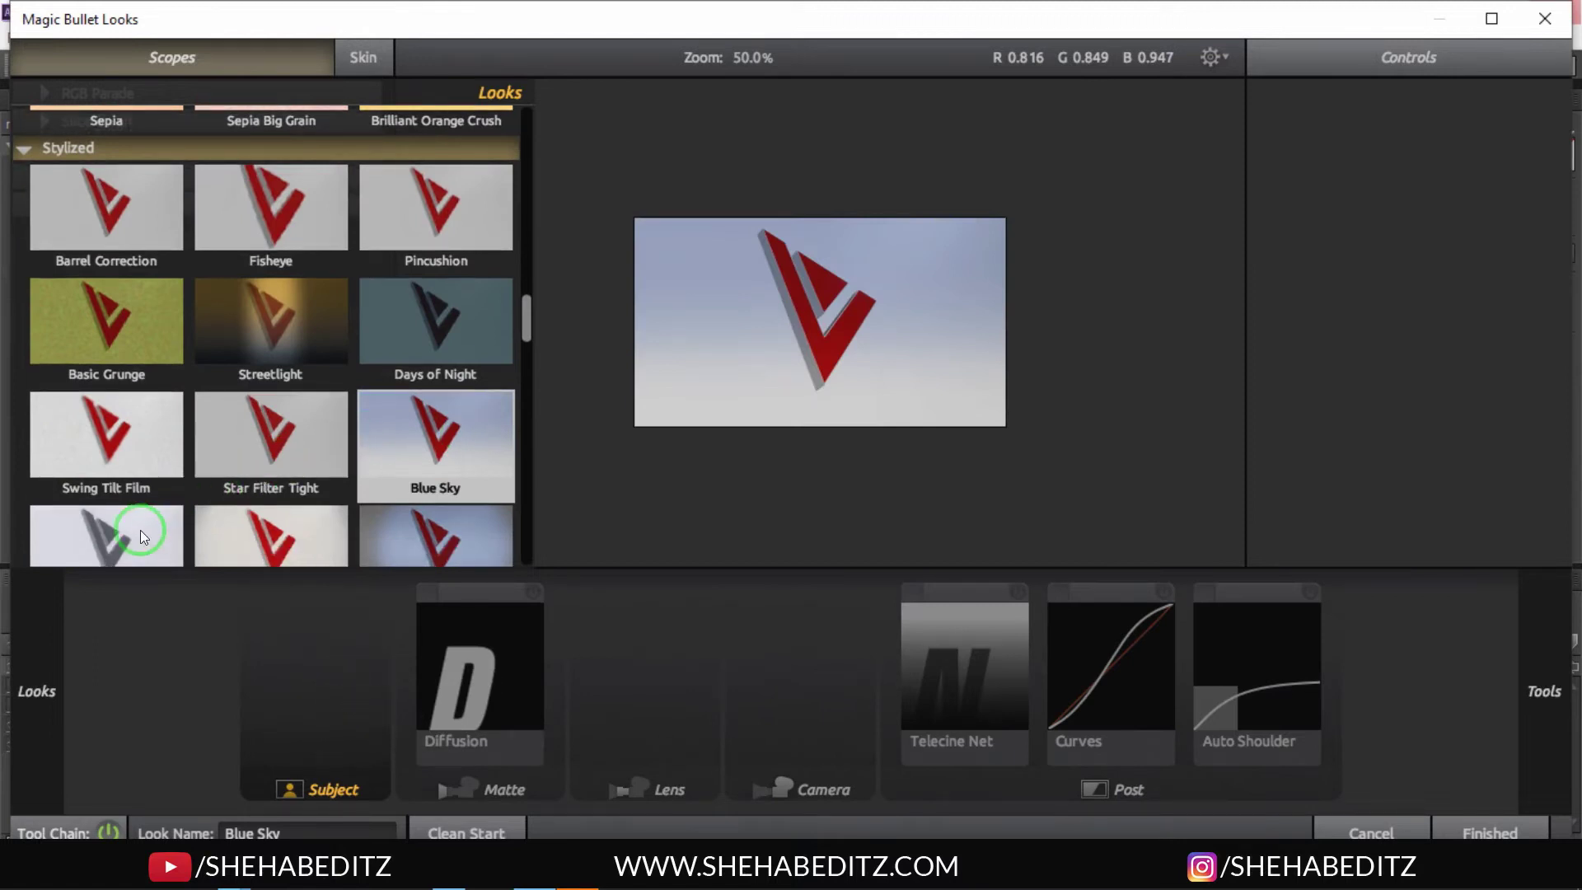
click(451, 434)
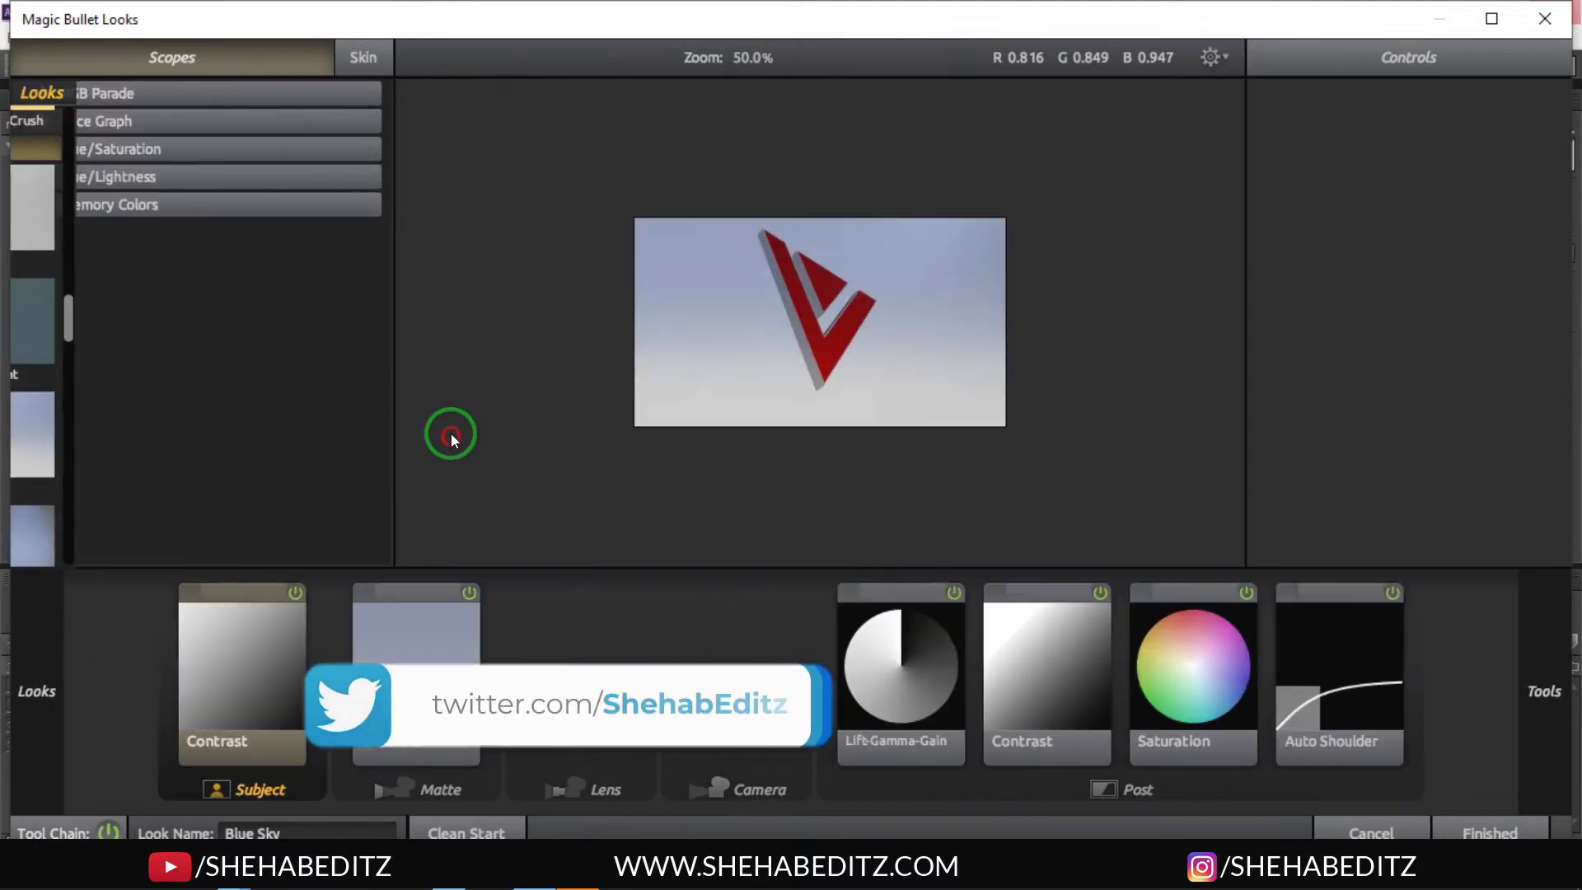
click(1478, 834)
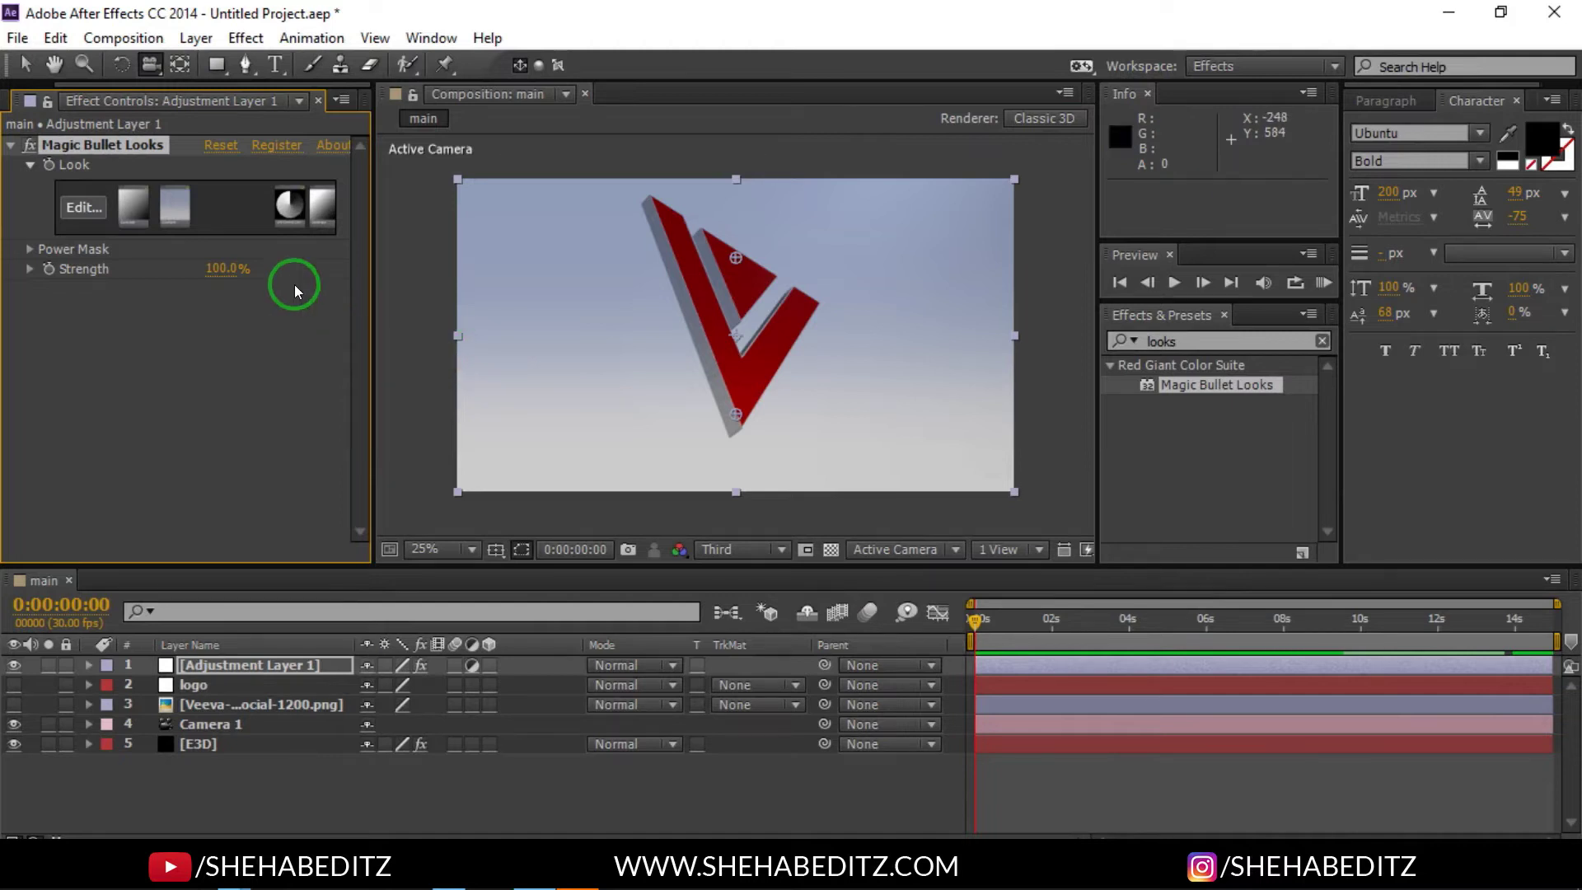
Step: Orbit Camera 1 to a steeper angle on the V and fit the composition in the viewer
drag(738, 347, 796, 313)
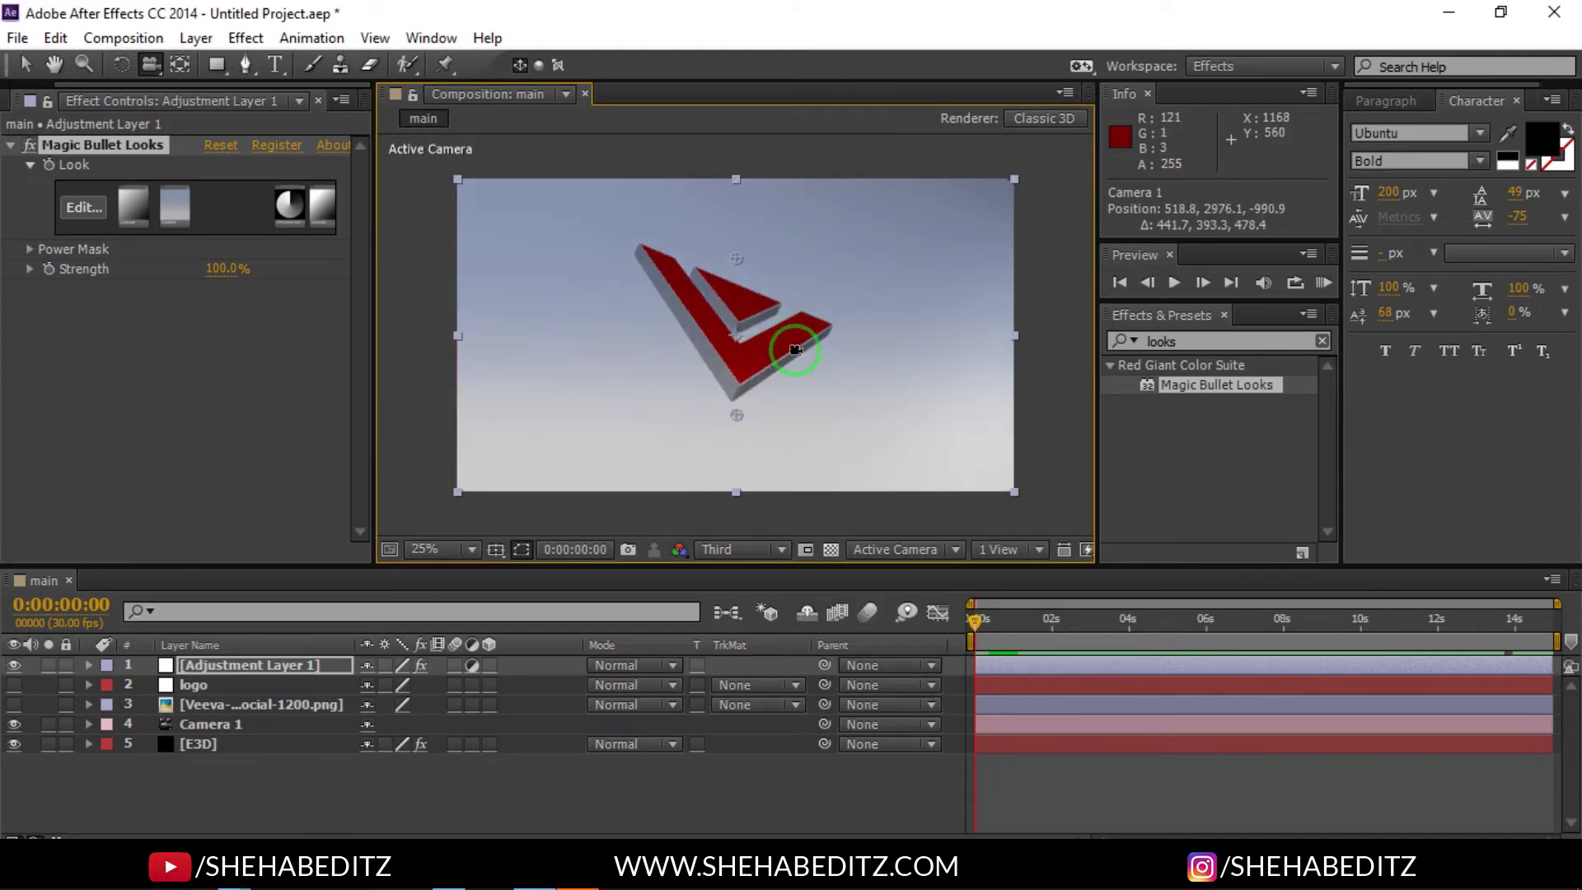
scroll(744, 370, up, 4)
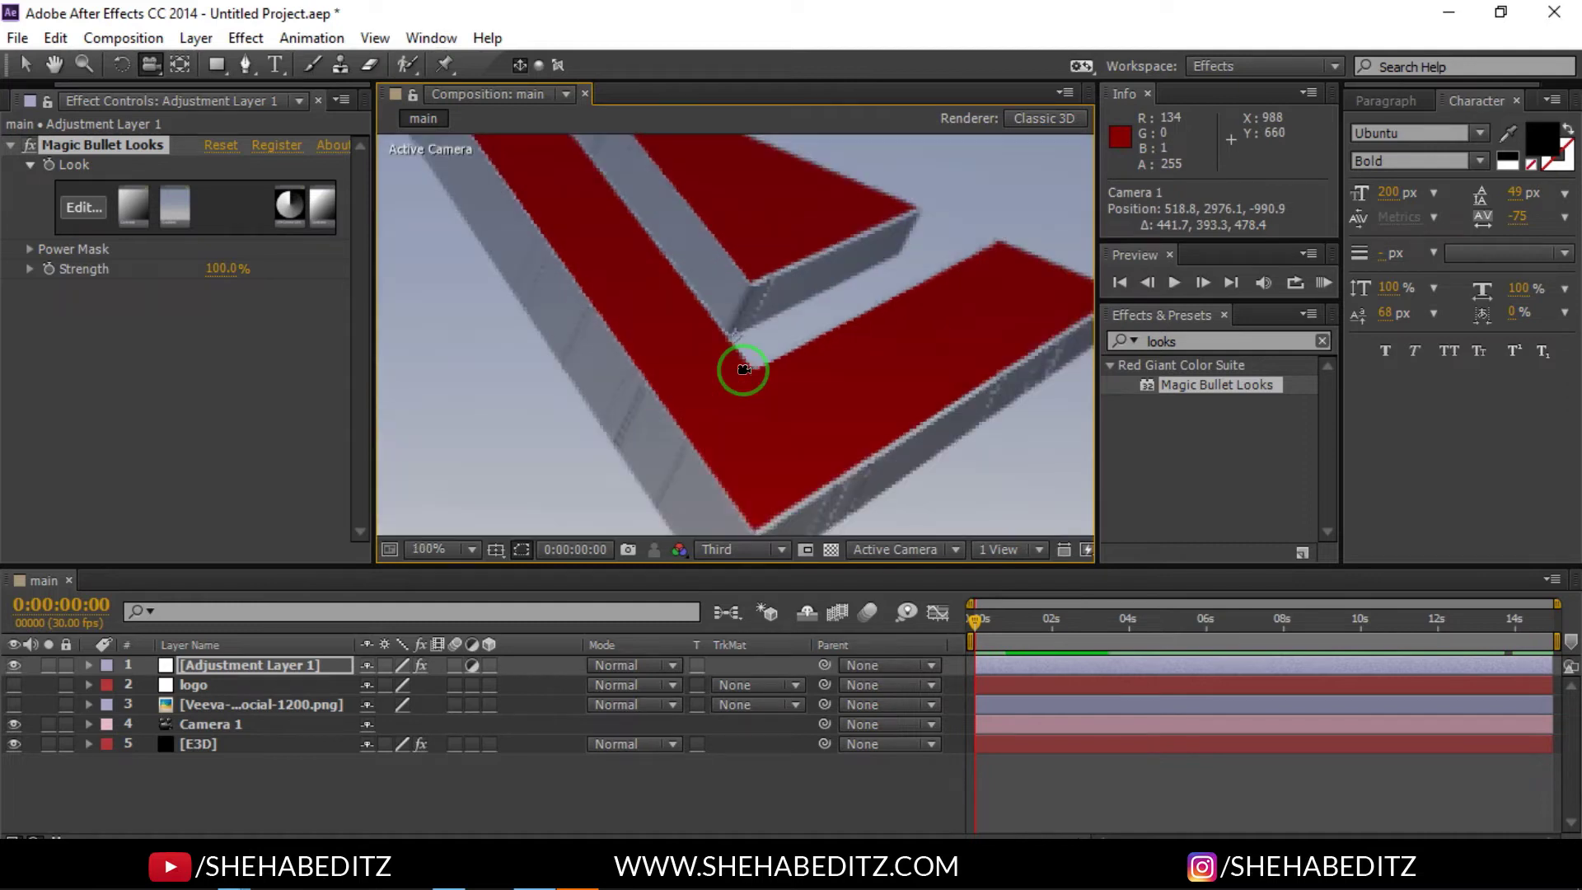
scroll(743, 370, down, 2)
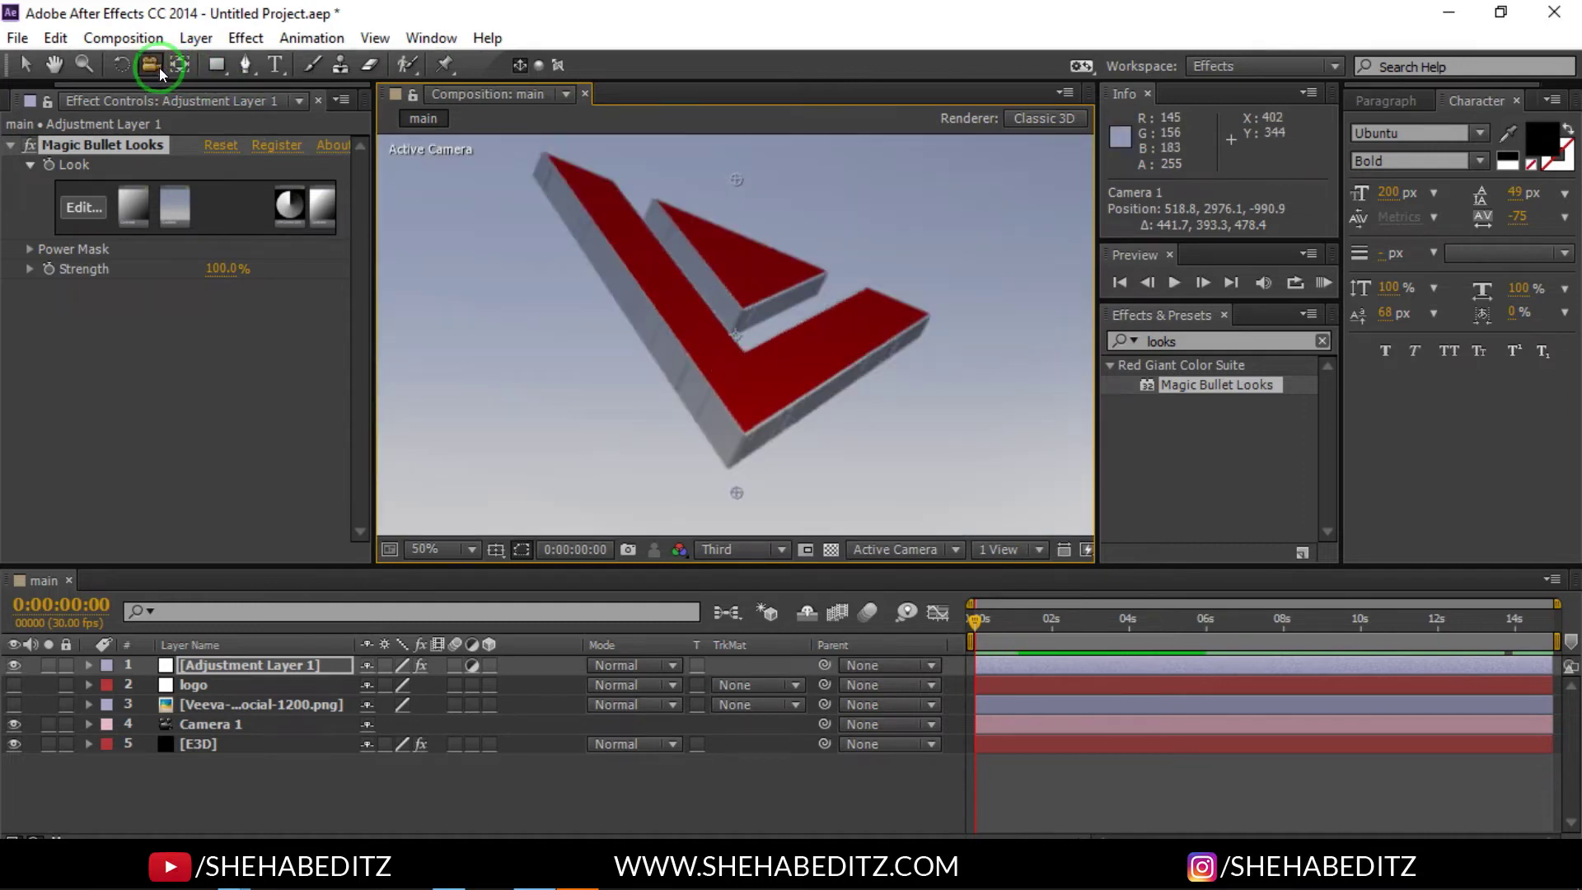
click(441, 552)
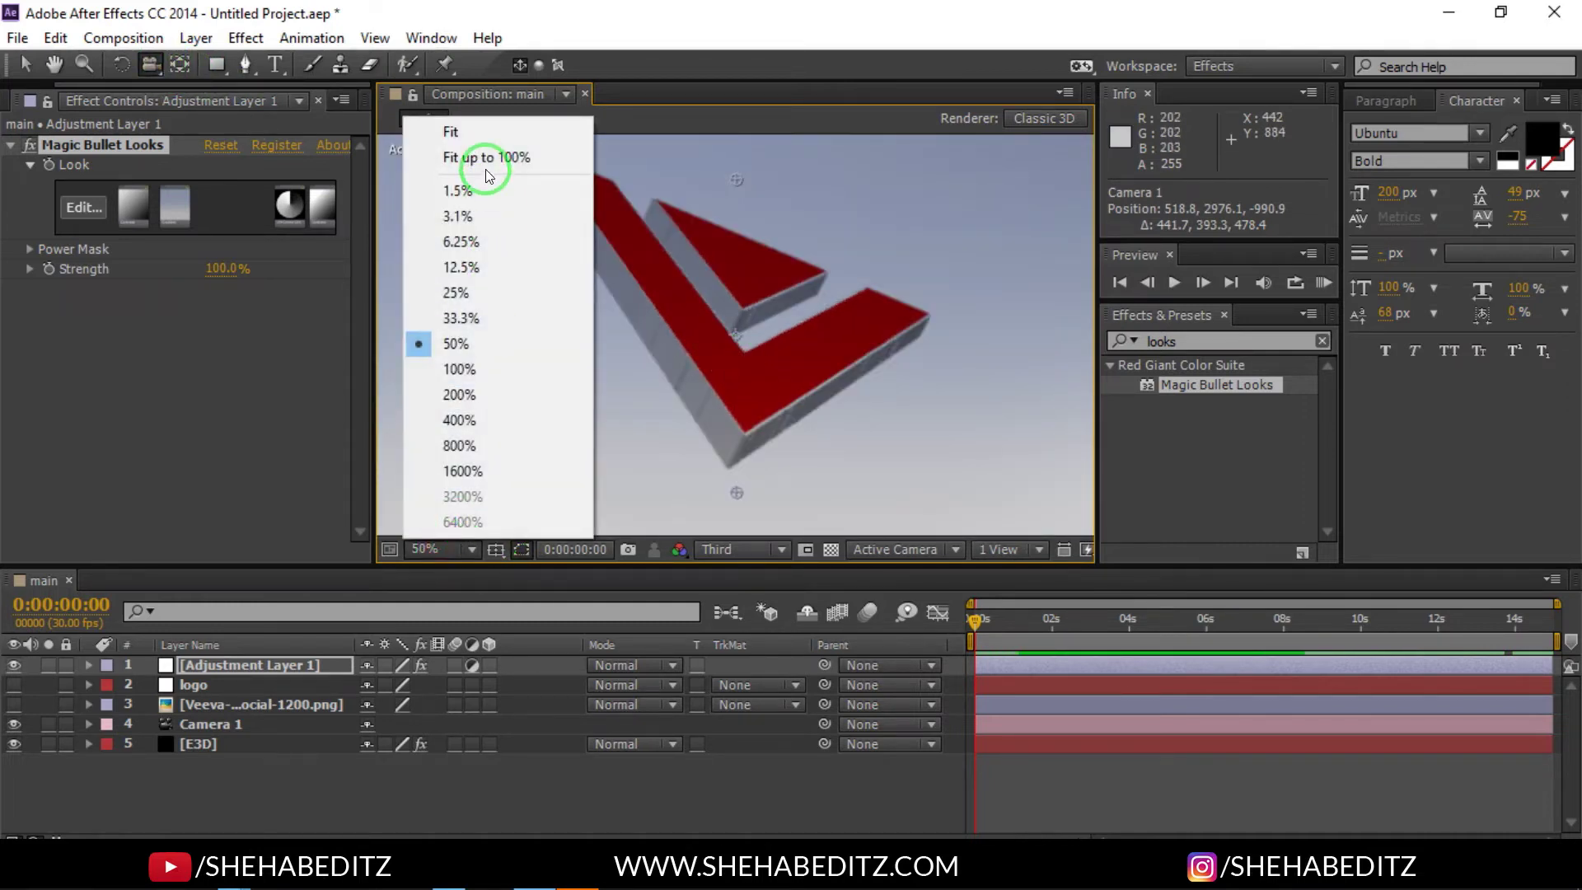
click(494, 157)
drag(148, 73, 273, 142)
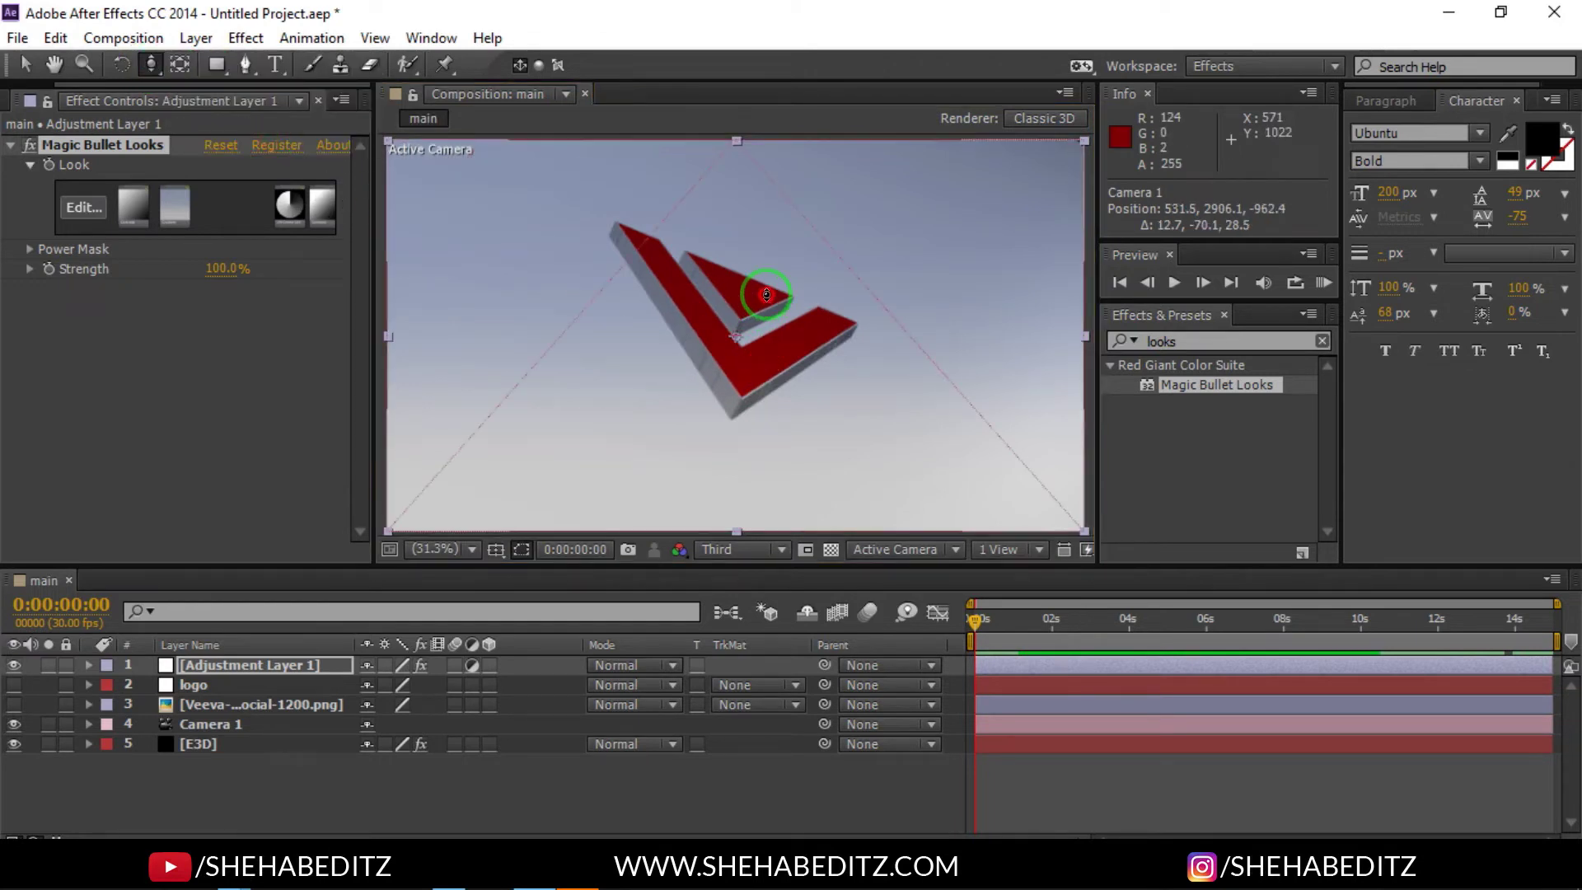
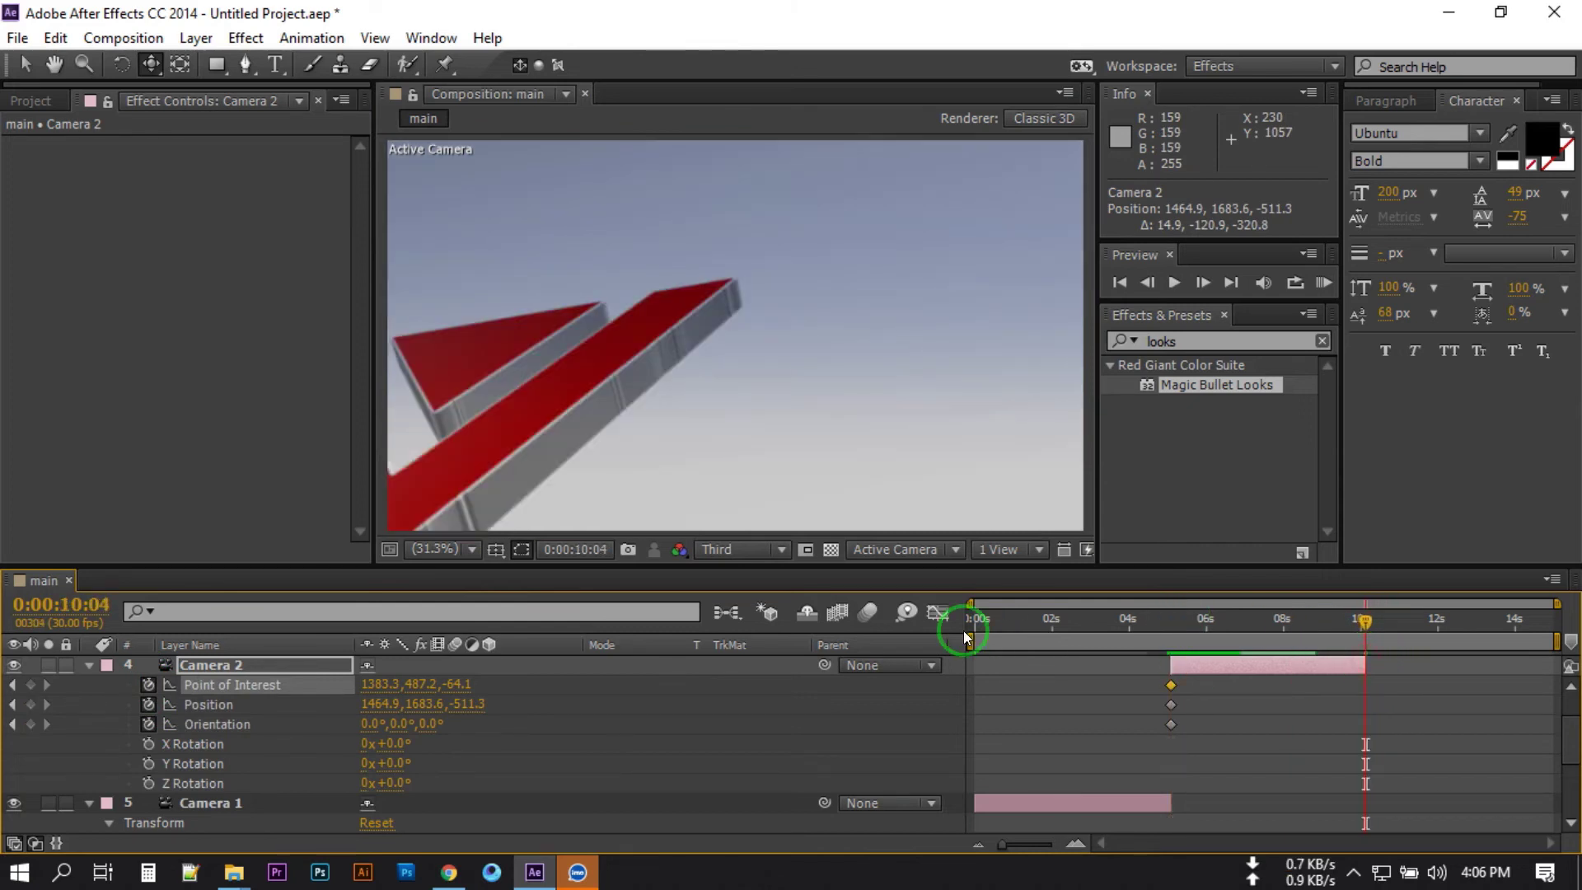
Step: At 10:04, move Camera 2 sideways and in close to the V's thick extruded edge
drag(513, 431, 915, 237)
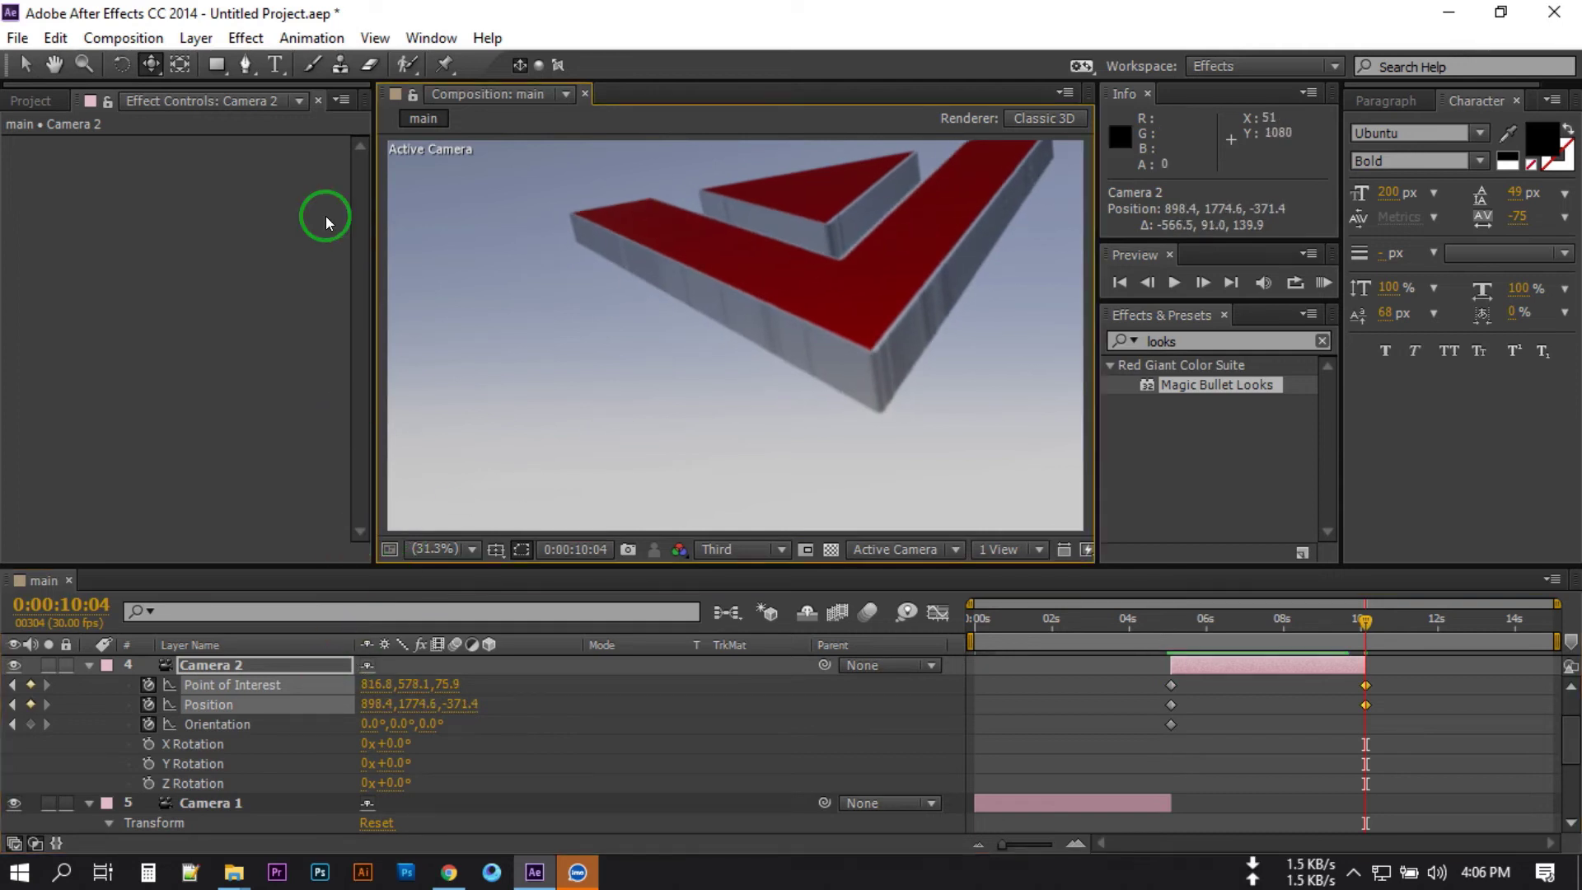
drag(153, 68, 305, 141)
drag(912, 296, 946, 216)
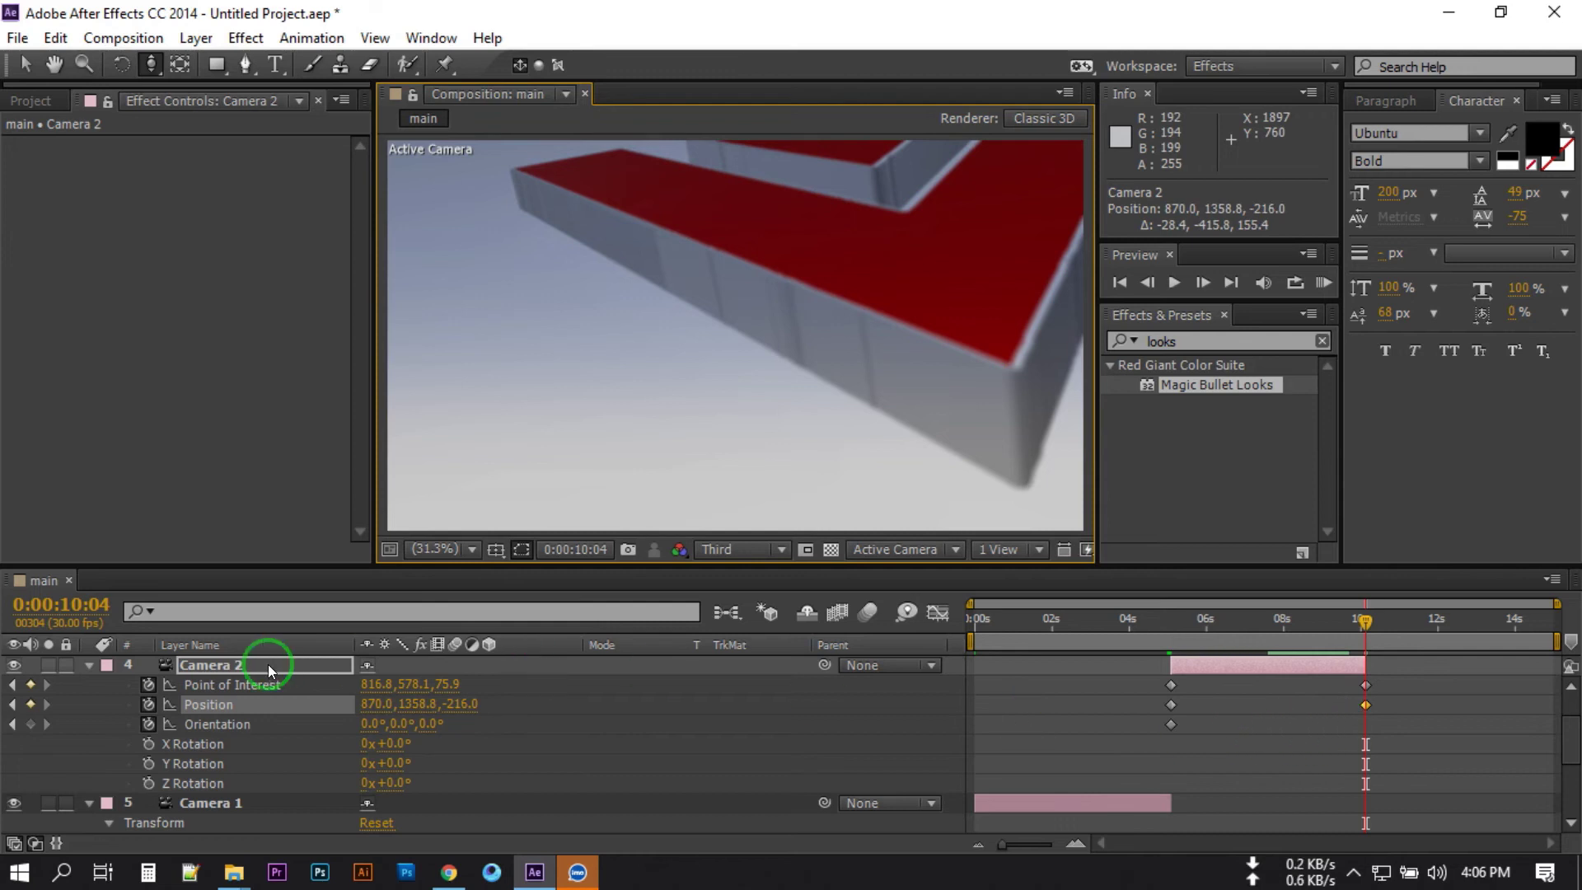
click(206, 667)
Step: Duplicate Camera 2 with Ctrl+D to create Camera 3
key(ctrl+d)
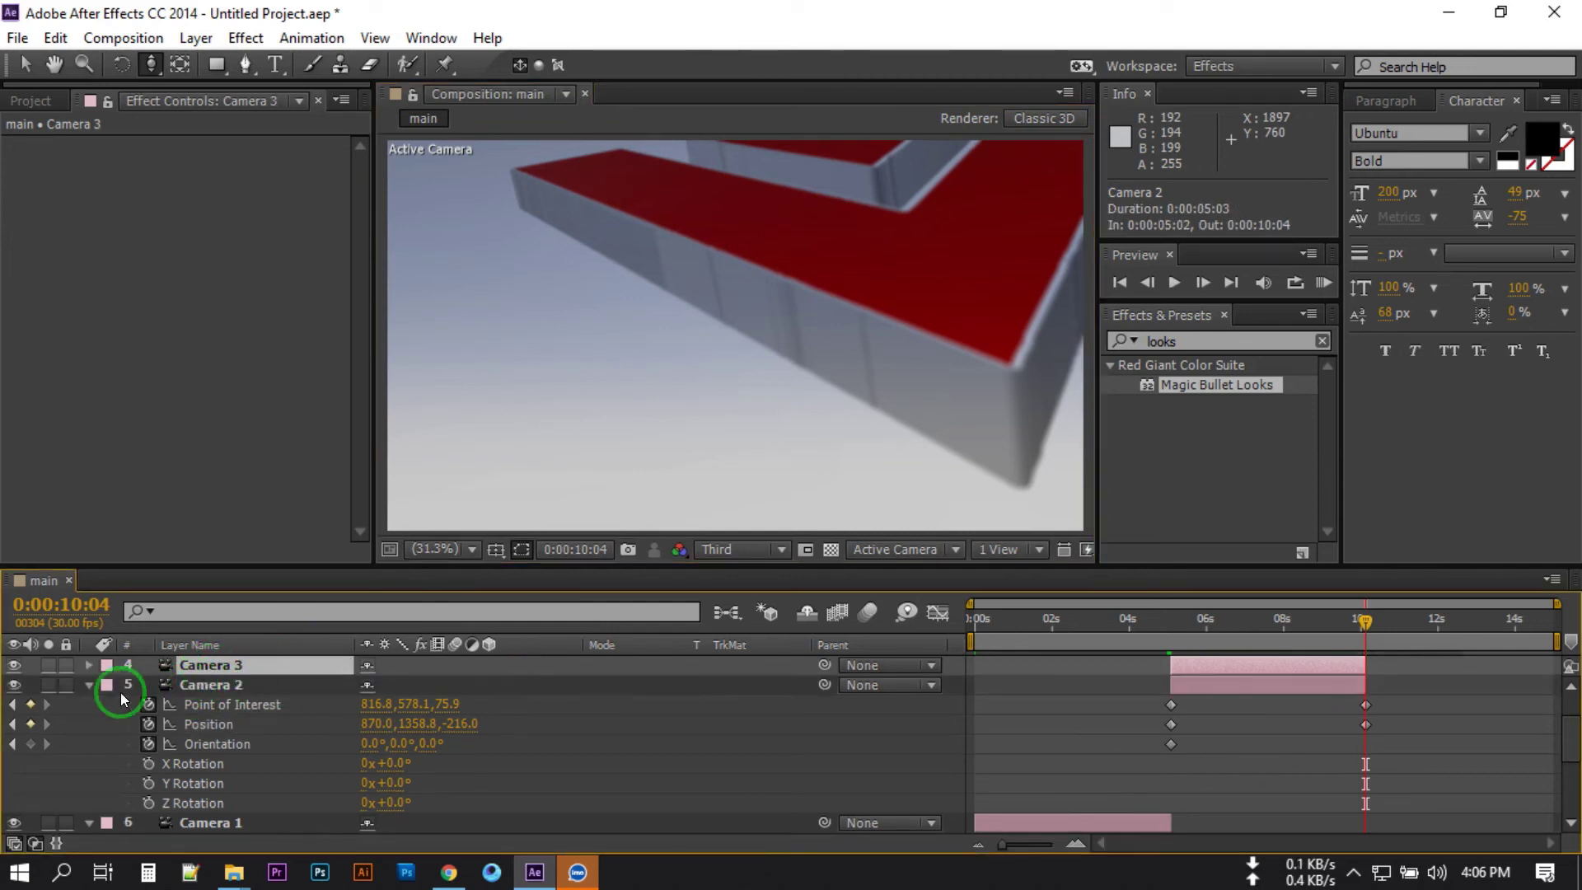
click(87, 685)
click(88, 704)
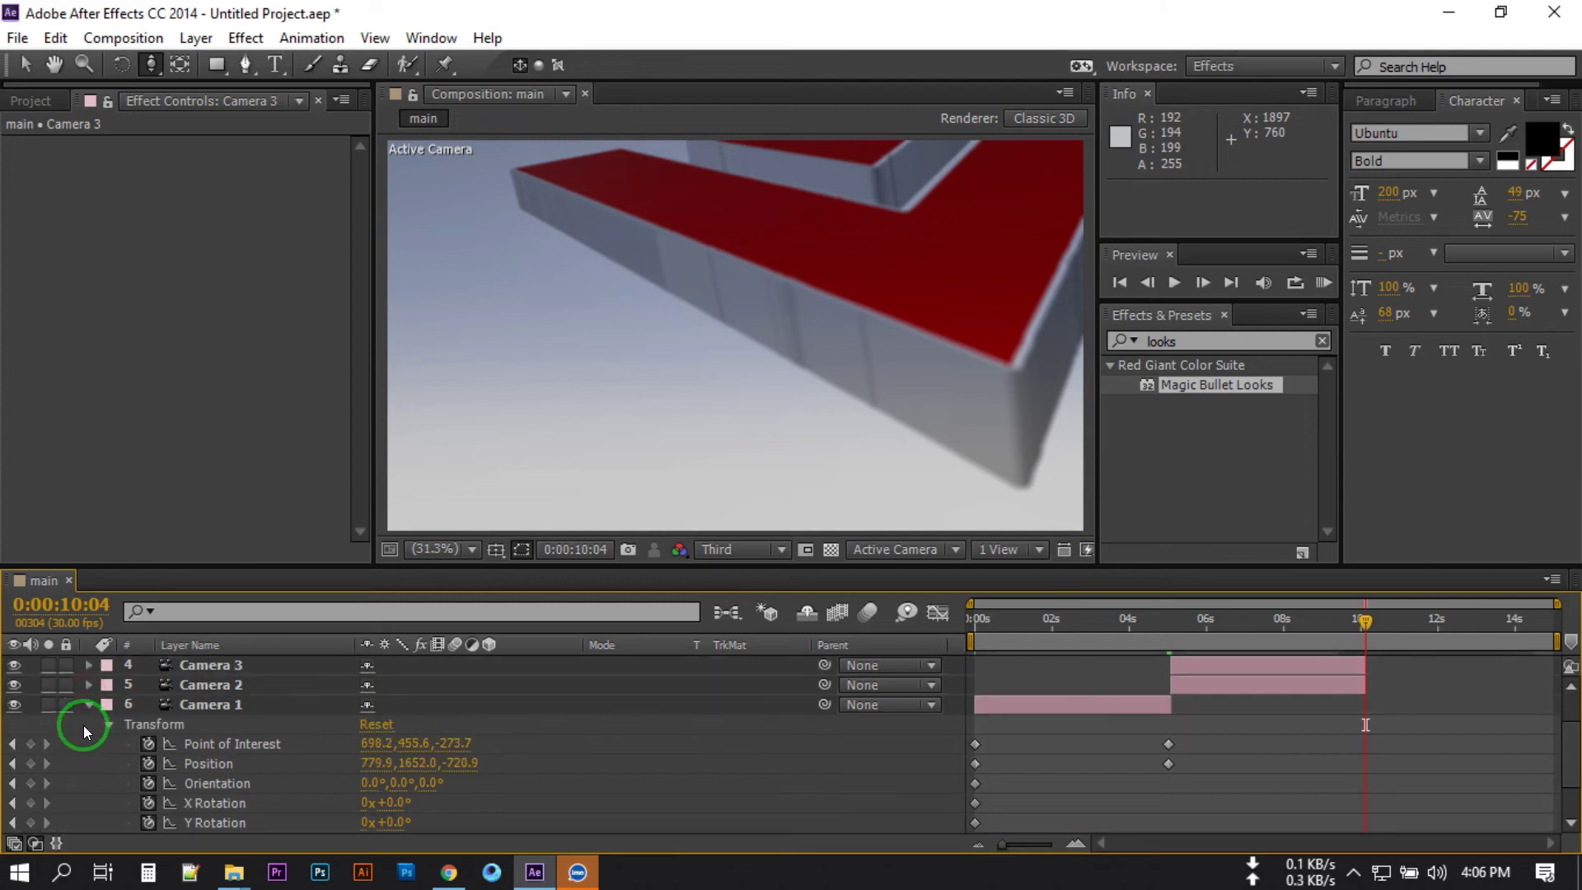
click(89, 704)
Step: Show Camera 3's keyframes and slide its clip to start right after Camera 2, near 10:03
click(202, 721)
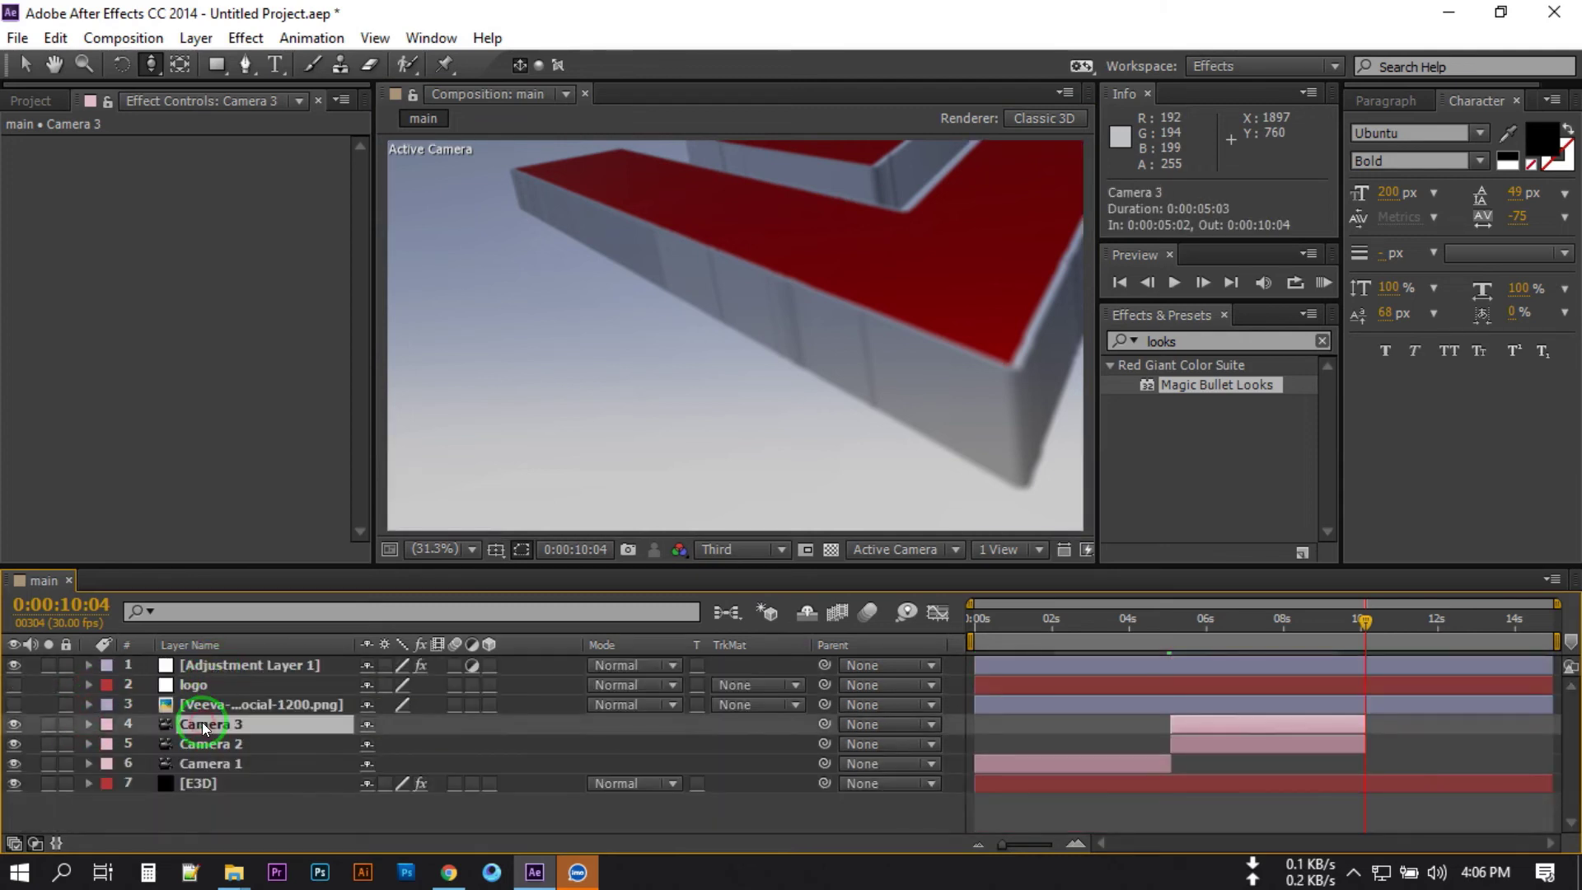
key(u)
drag(1231, 720, 1396, 724)
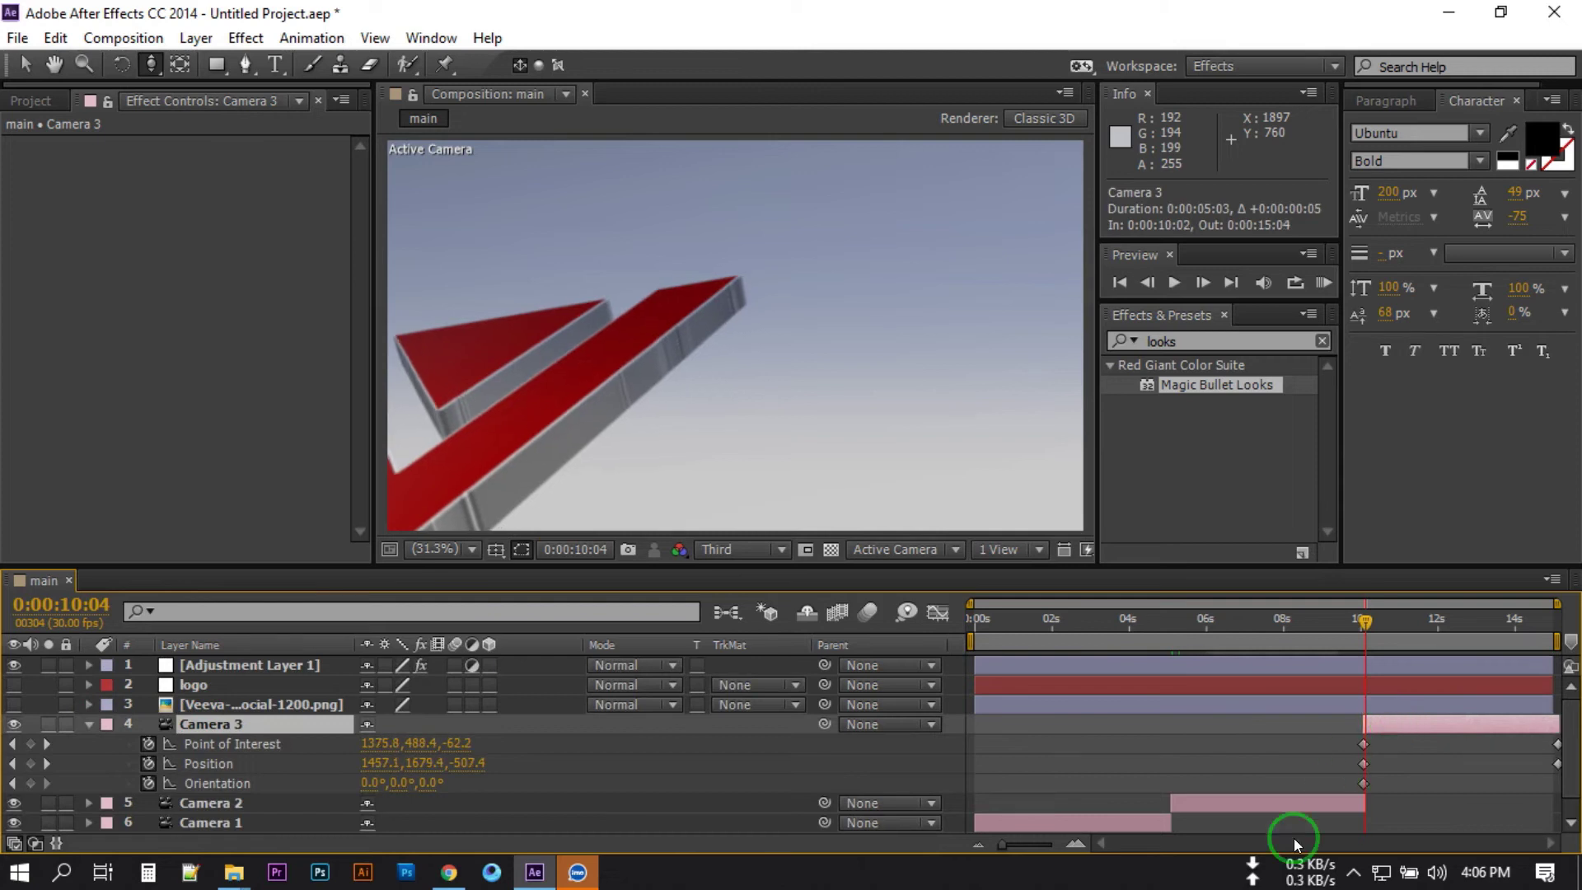
Step: Shift Camera 3's clip three frames later so it starts at 10:05
mouse_move(1365, 624)
mouse_down()
mouse_move(1347, 621)
mouse_move(1362, 626)
mouse_up()
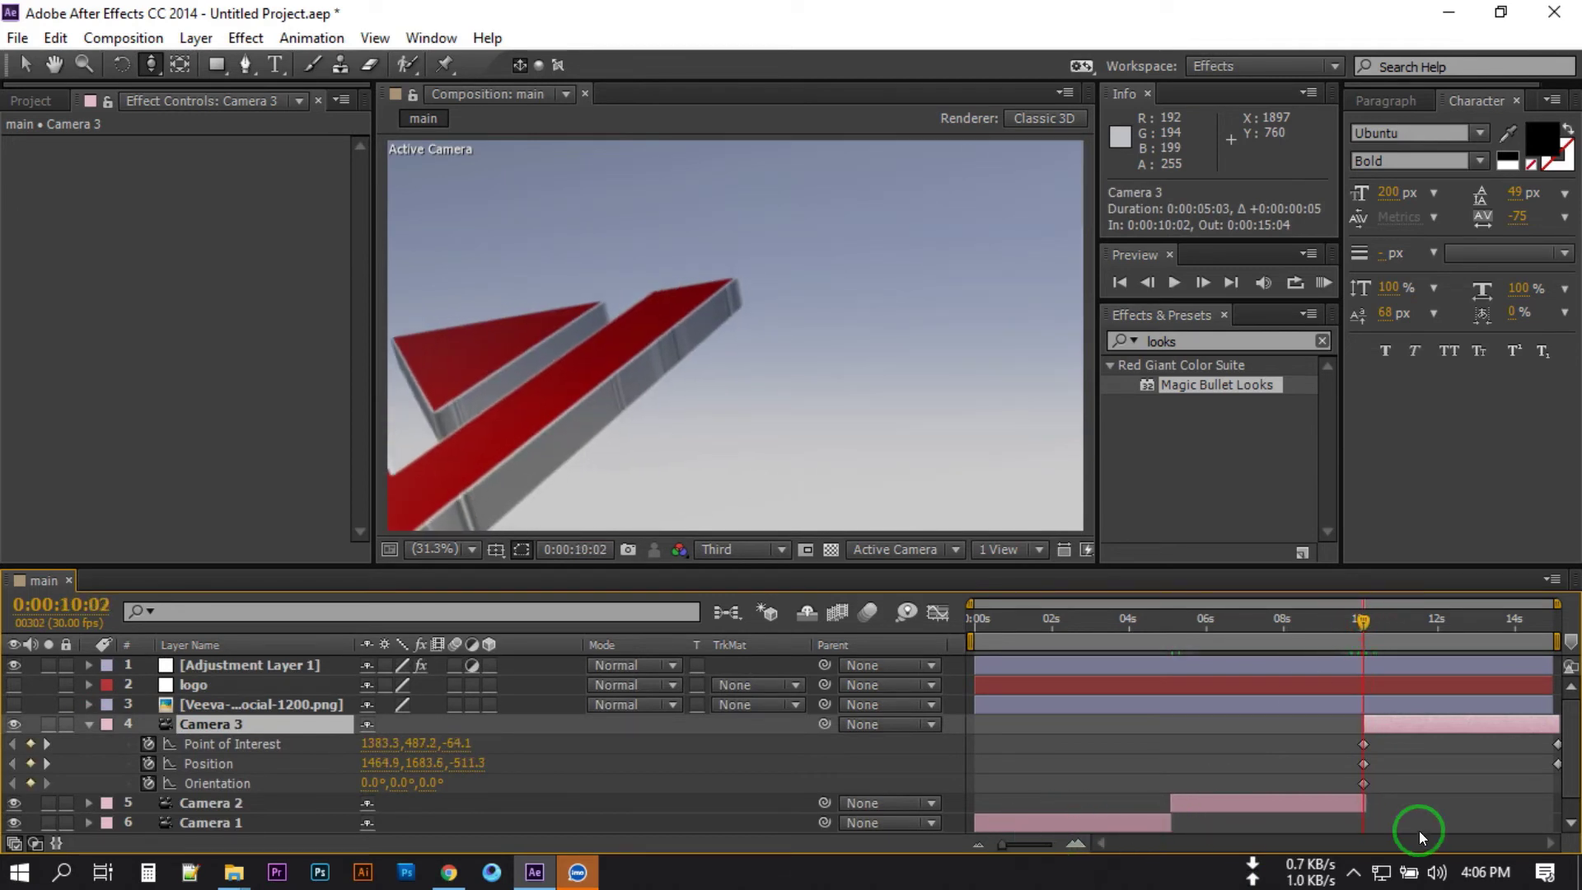
drag(1005, 842, 990, 845)
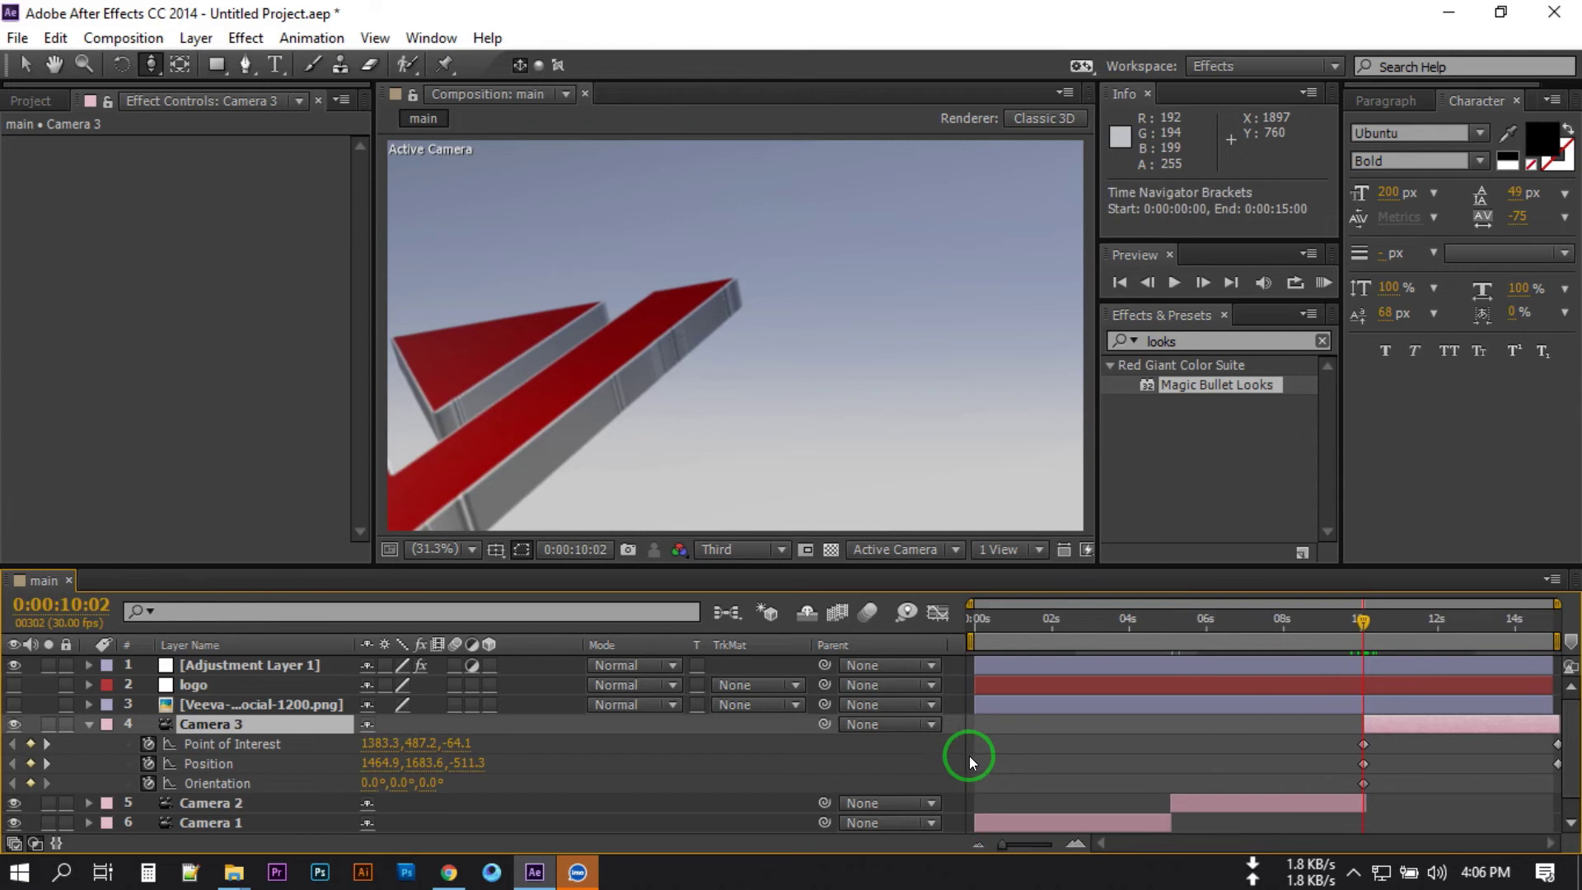
click(1387, 725)
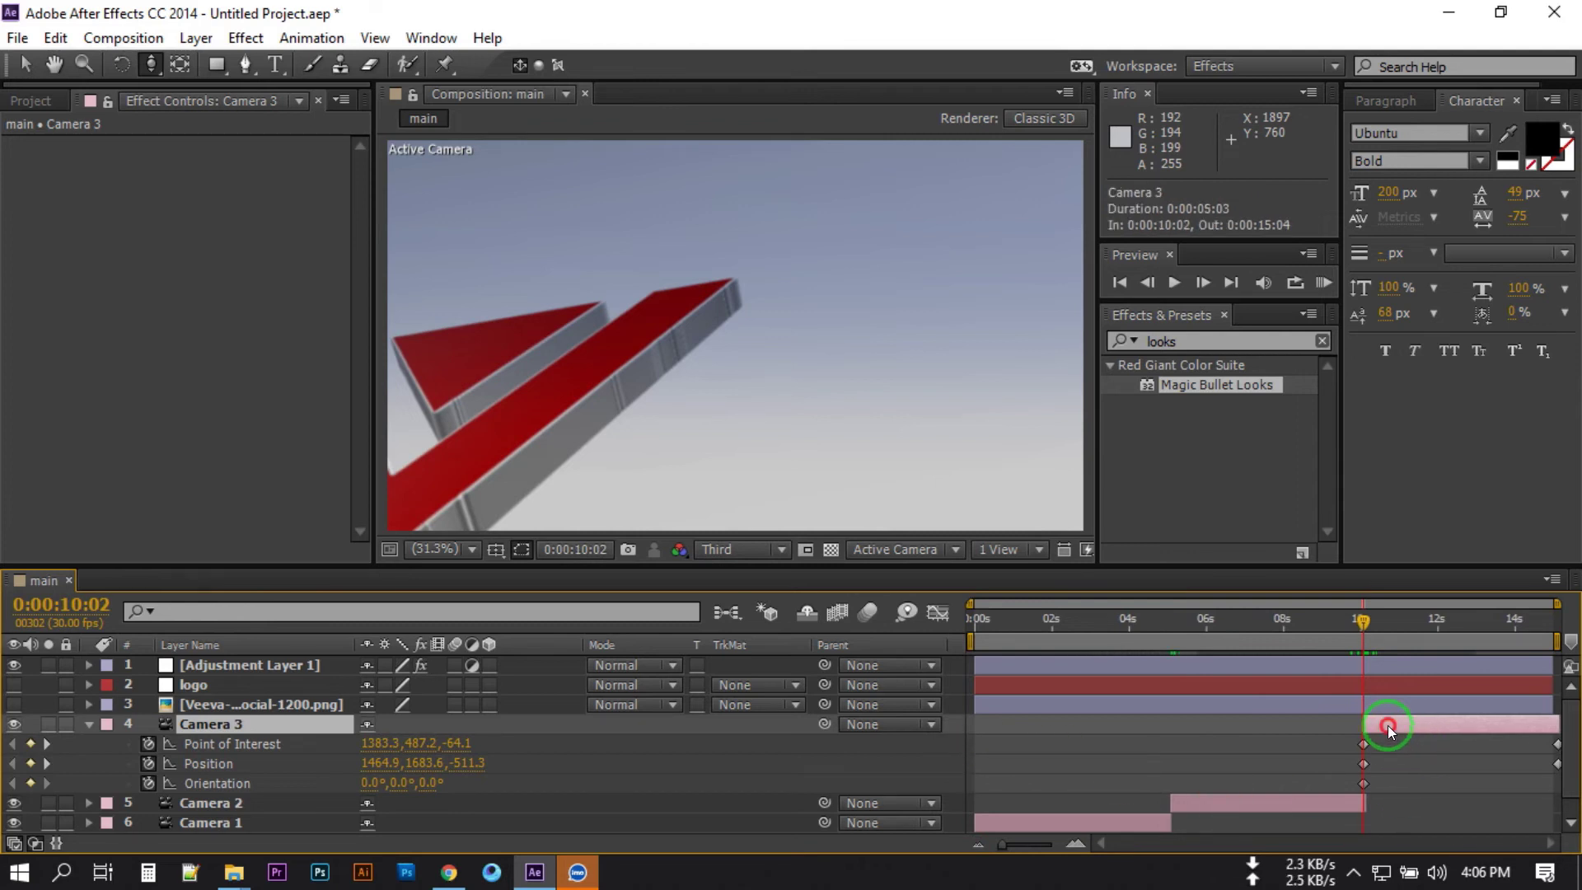
drag(1387, 725, 1393, 725)
drag(1366, 625, 1370, 627)
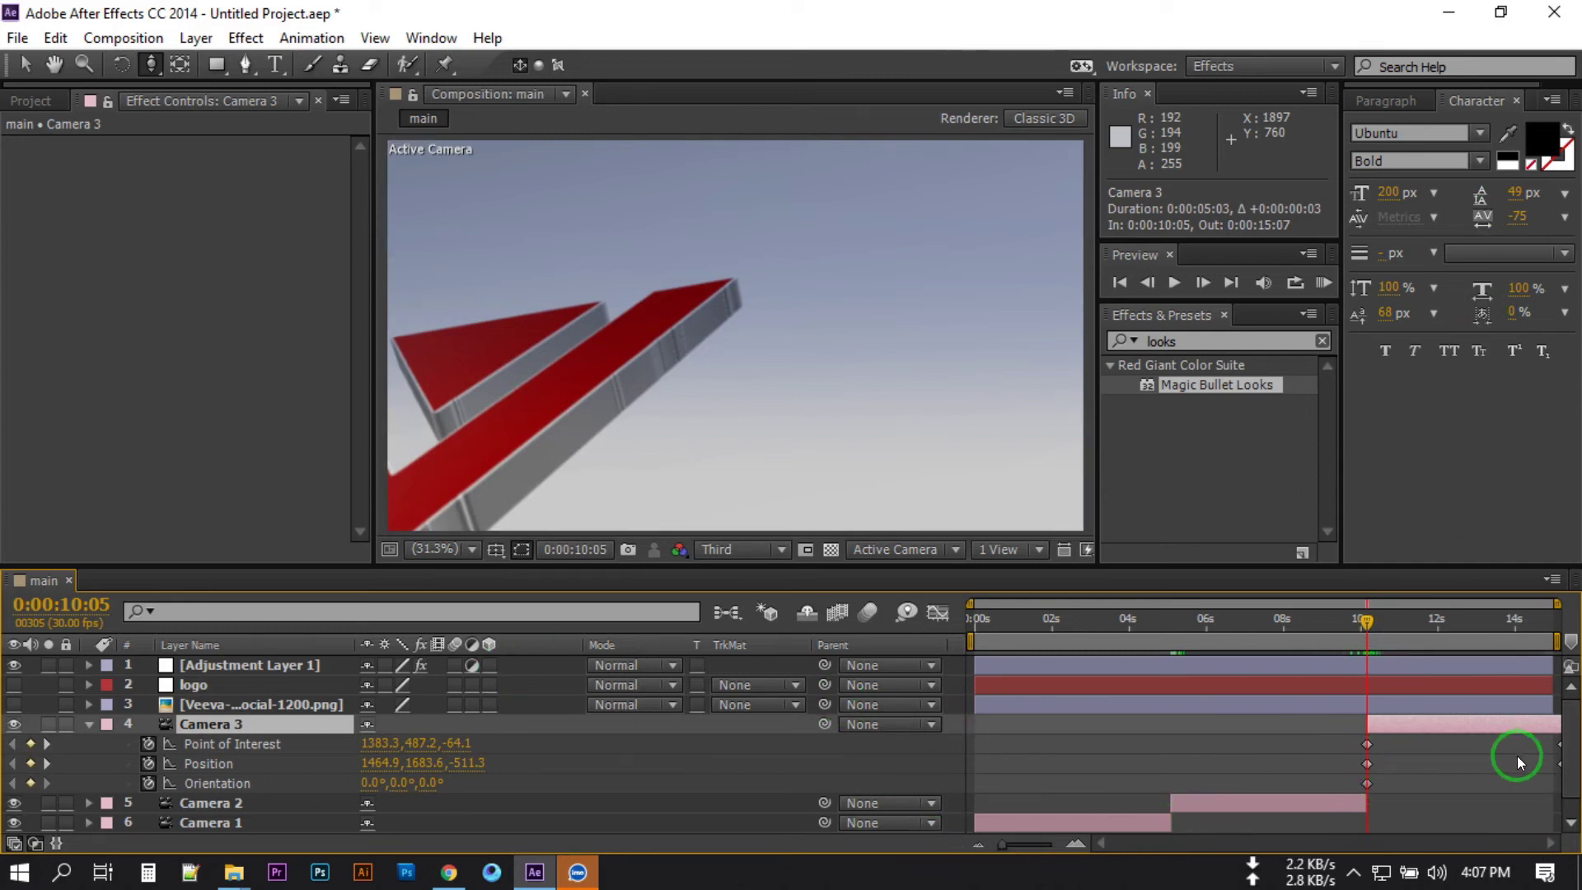
Step: Marquee-select Camera 3's three inherited keyframes and clear them
click(1549, 729)
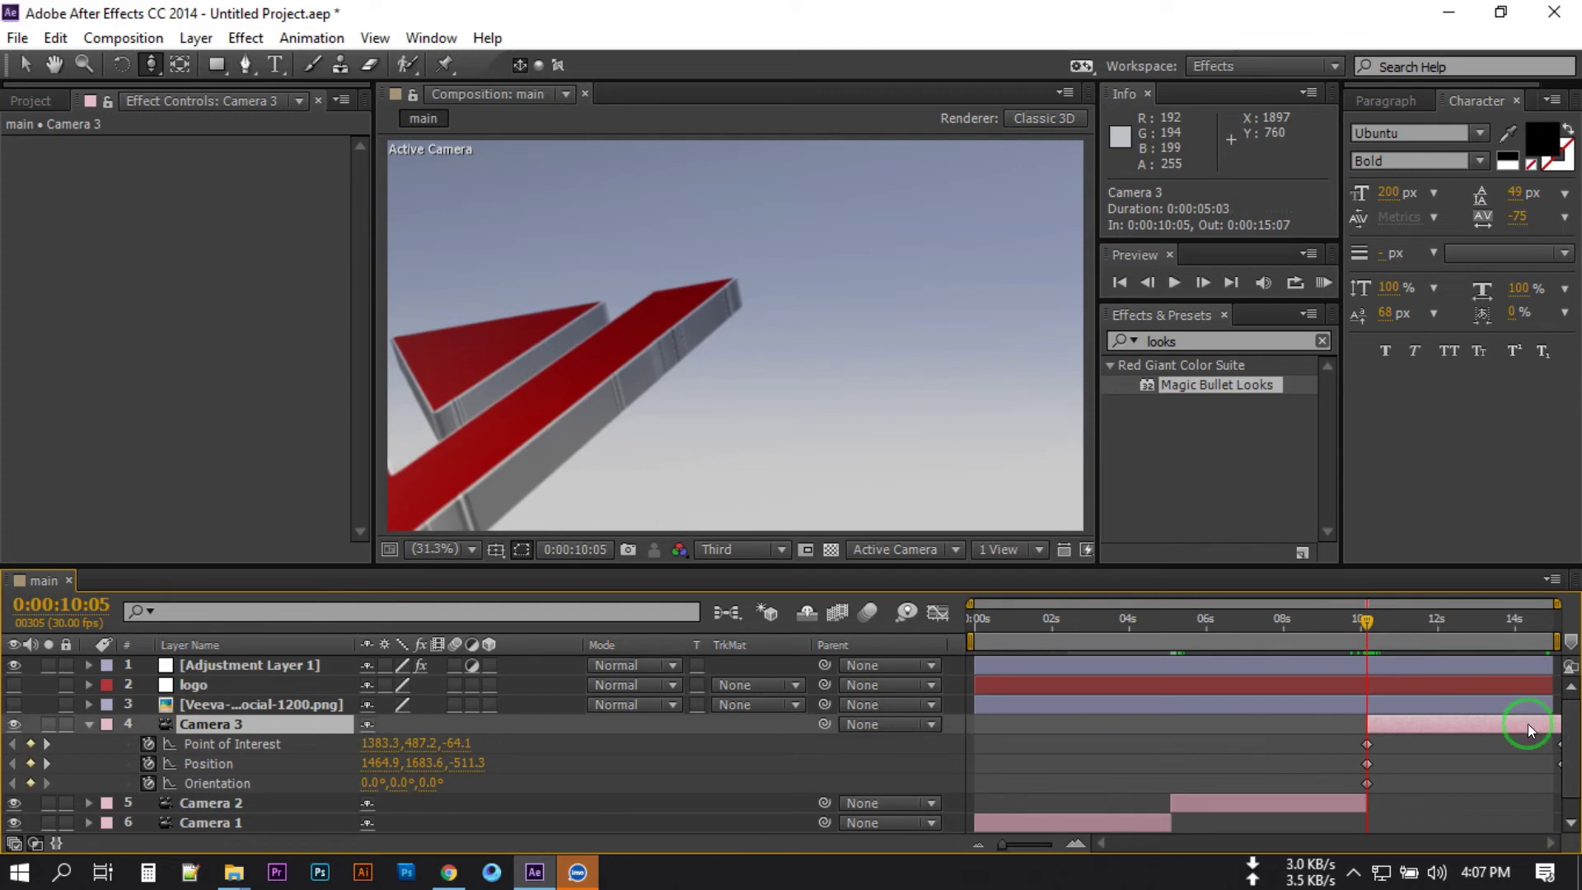
drag(1347, 741, 1575, 795)
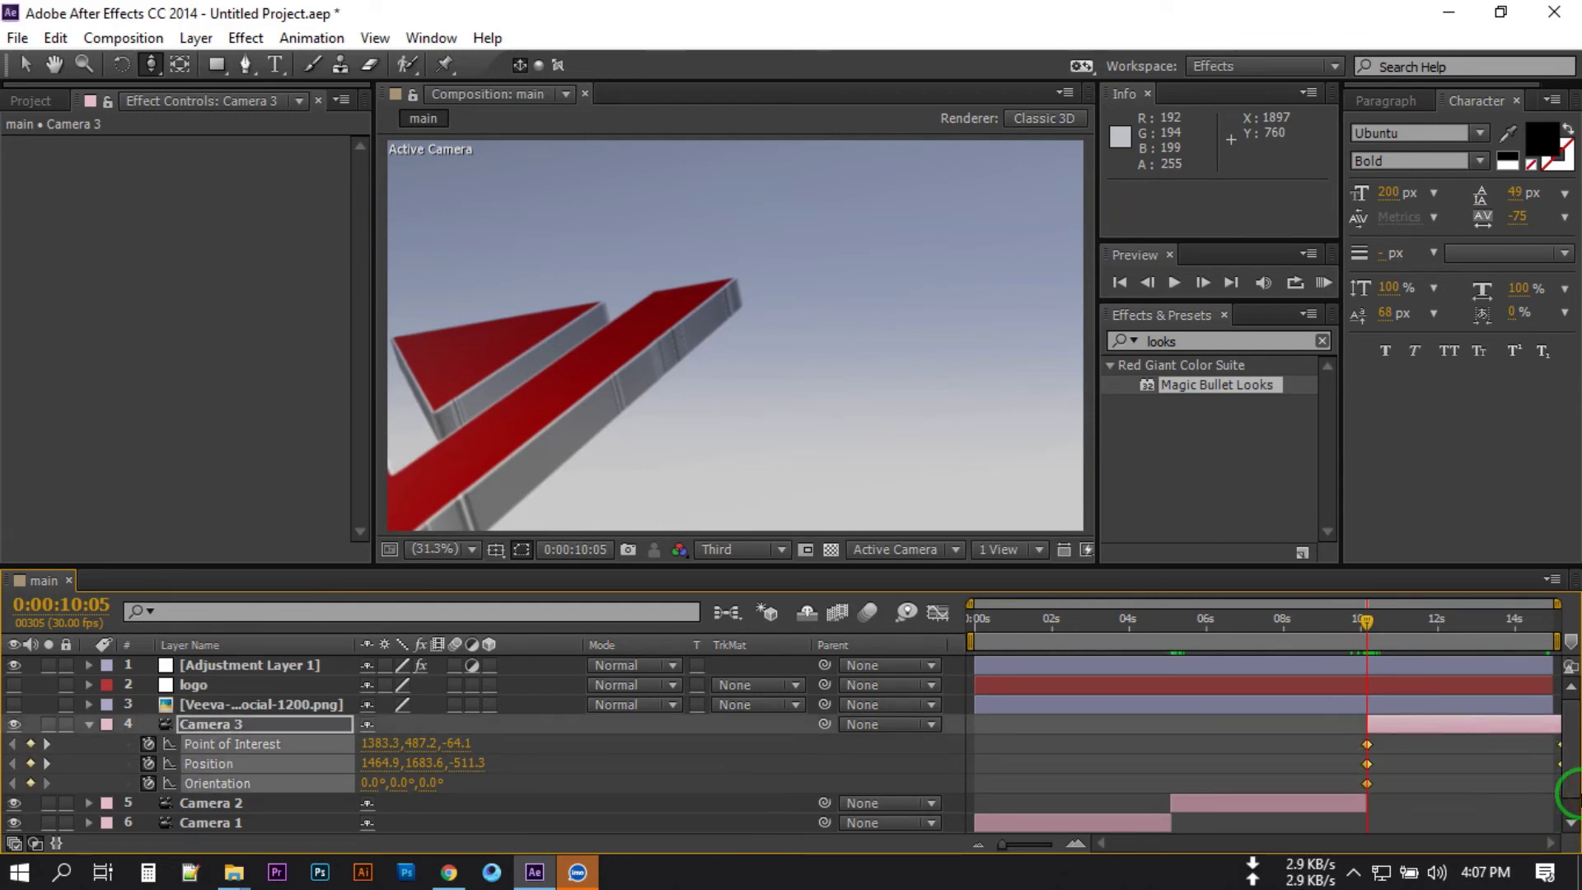
click(1501, 809)
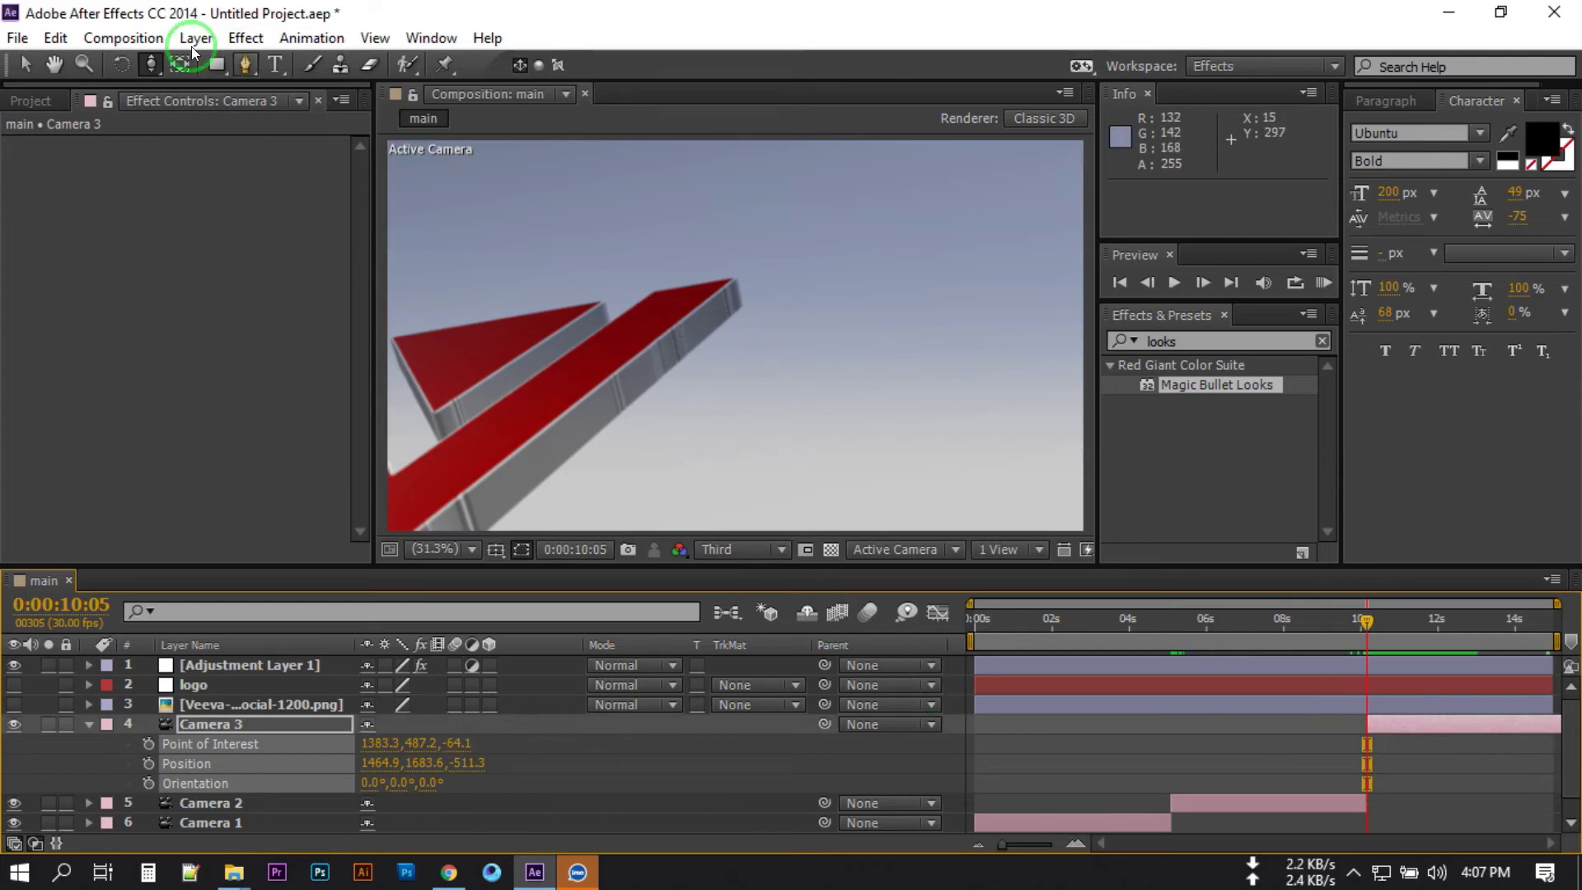
Step: Slide Camera 3 sideways and down toward the V logo, then orbit it around the logo
drag(152, 64, 258, 116)
drag(618, 368, 897, 149)
drag(770, 283, 767, 148)
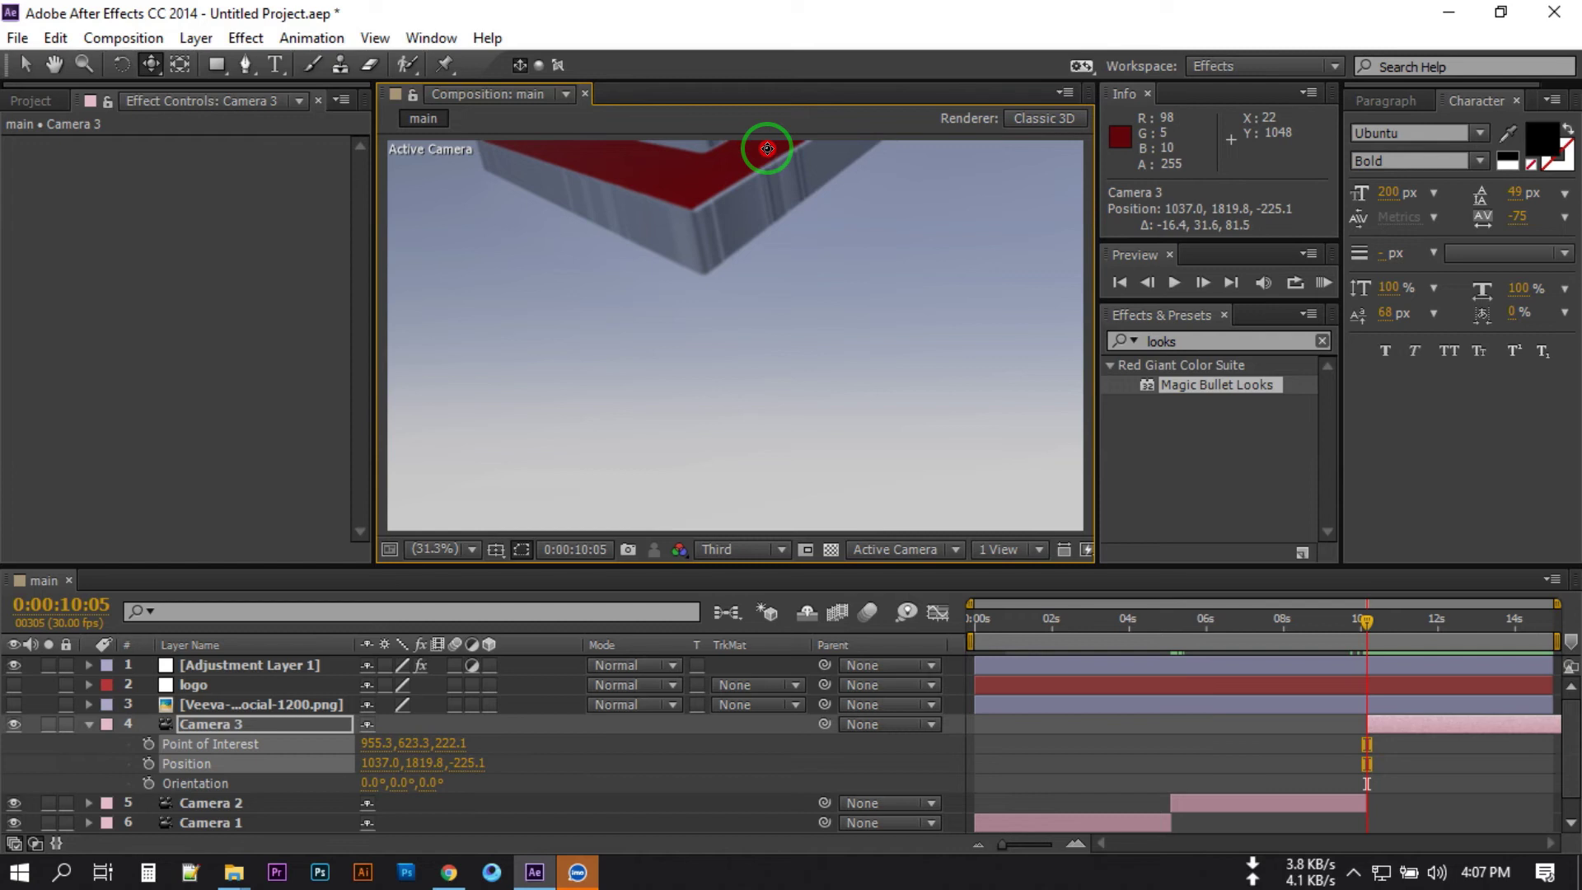
drag(767, 148, 742, 276)
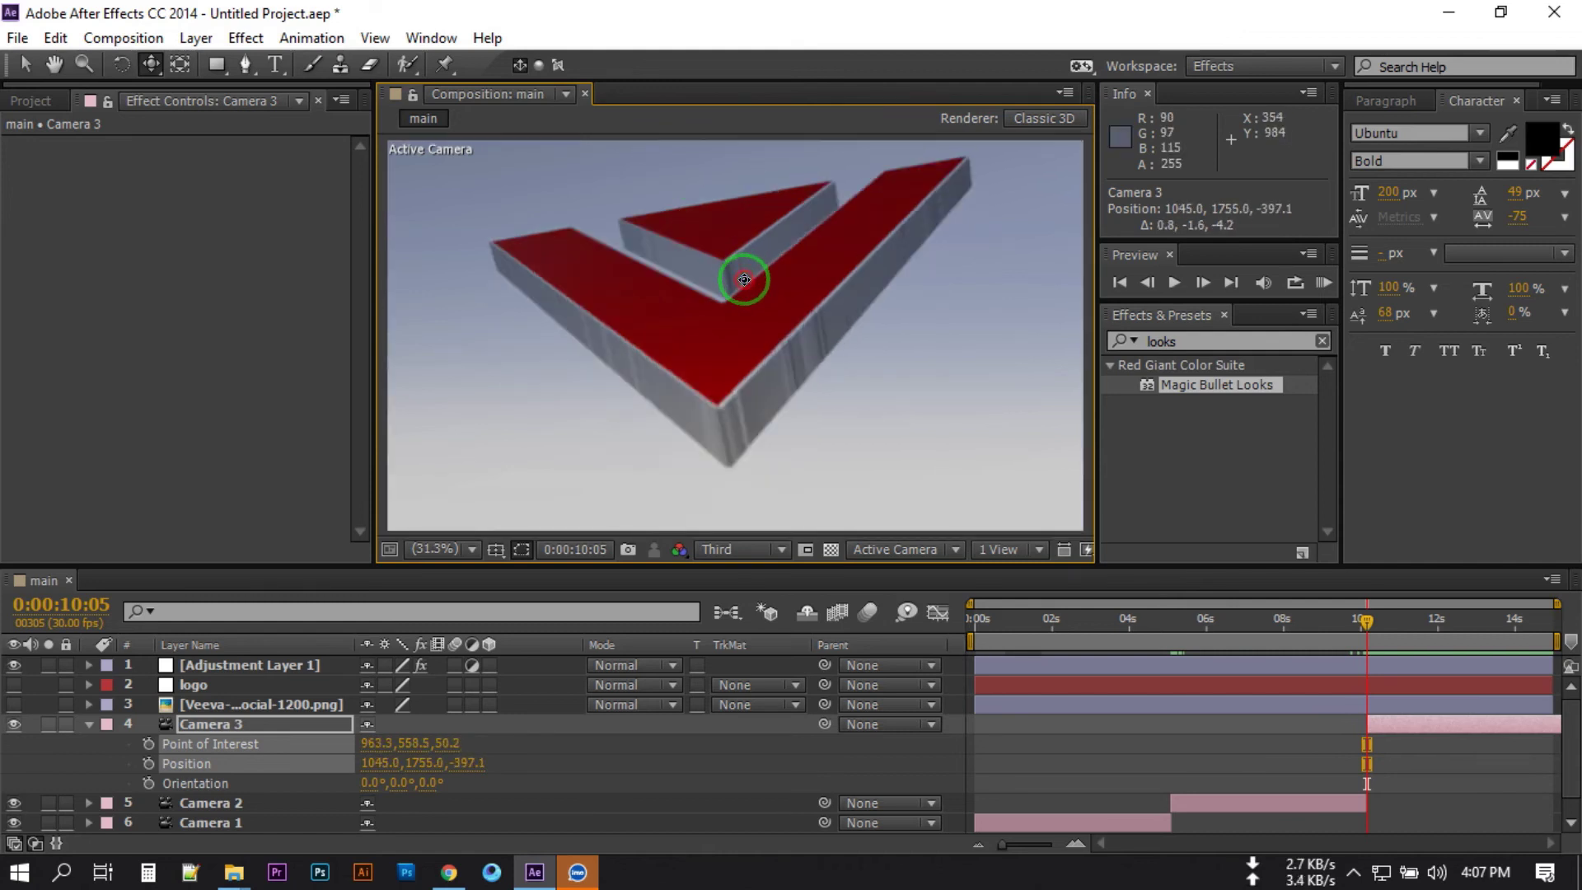
click(150, 58)
drag(150, 57, 202, 93)
drag(745, 254, 748, 323)
Step: Dolly Camera 3 back and orbit it until the whole V sits centred and head-on
click(178, 64)
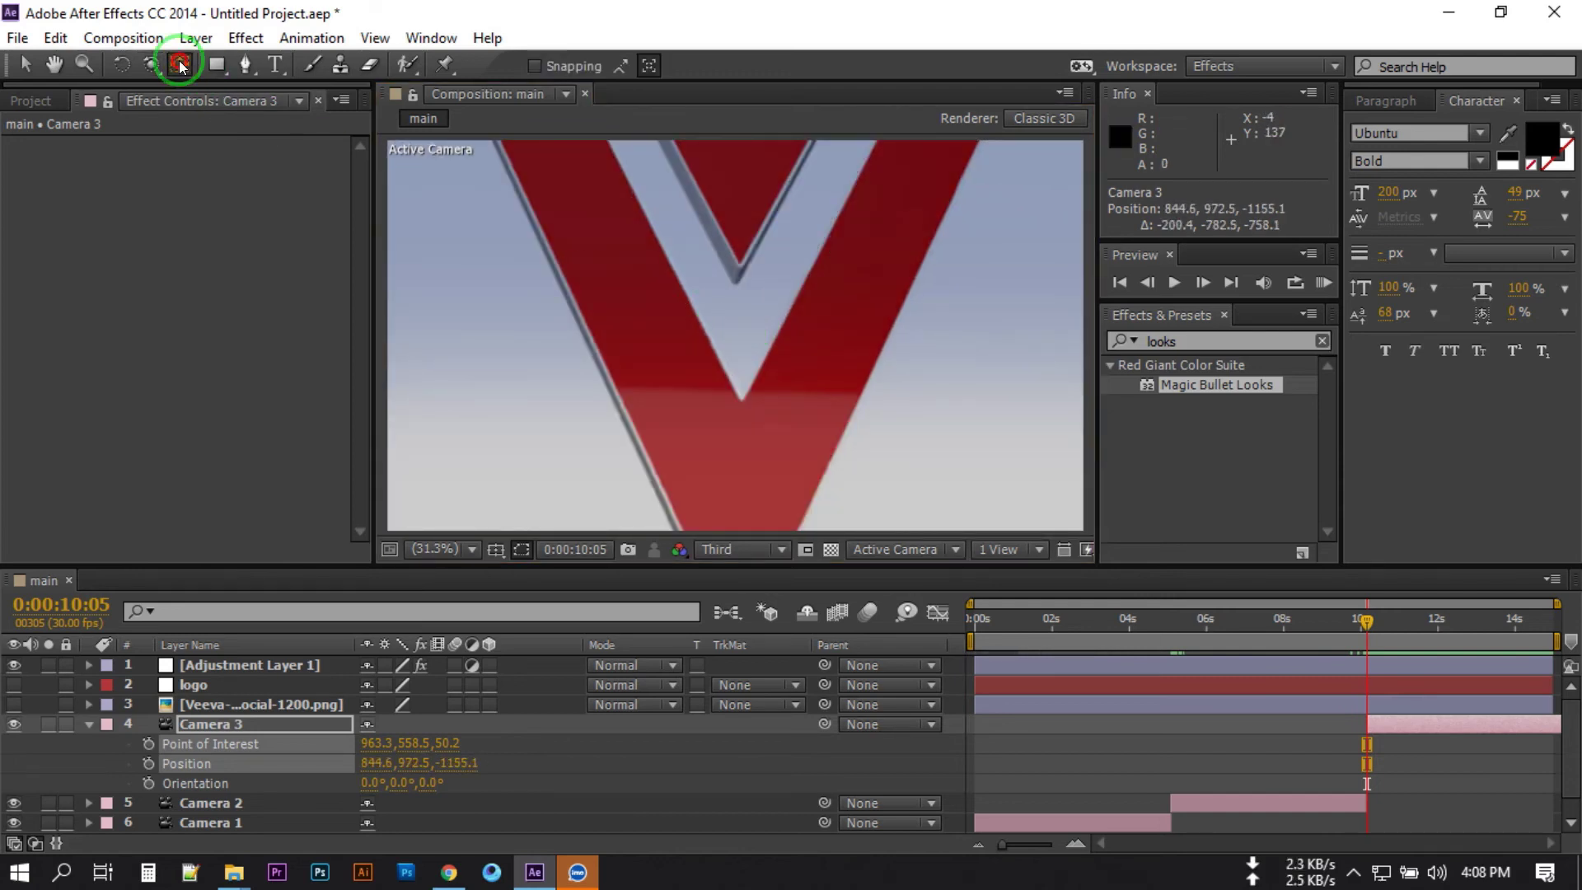
drag(155, 65, 256, 143)
drag(808, 307, 750, 280)
click(172, 65)
drag(151, 64, 238, 89)
drag(671, 261, 671, 264)
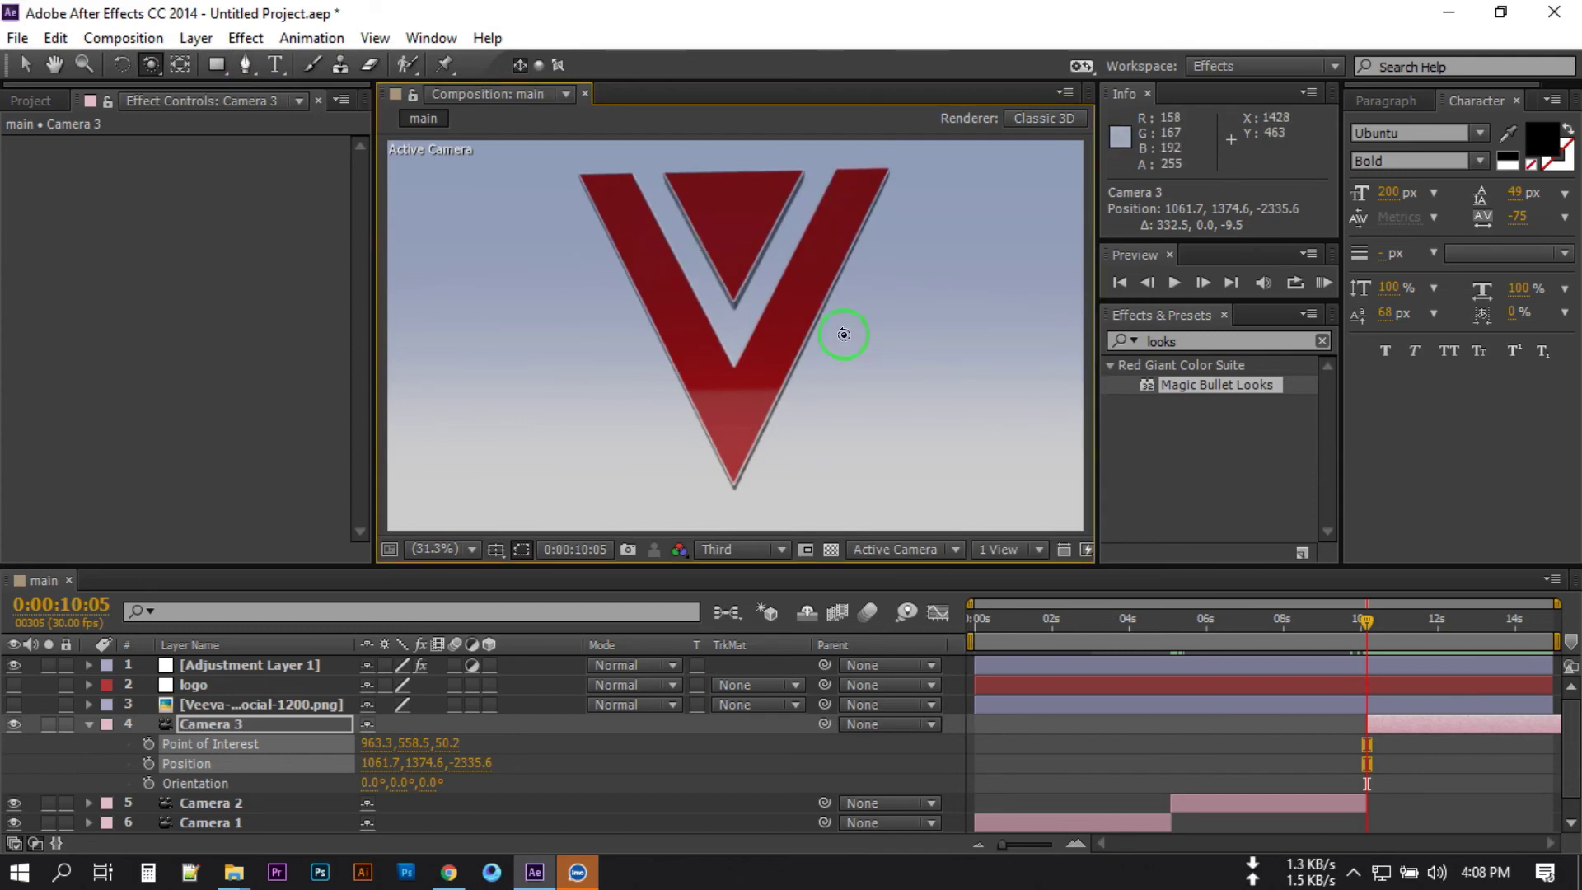
click(156, 67)
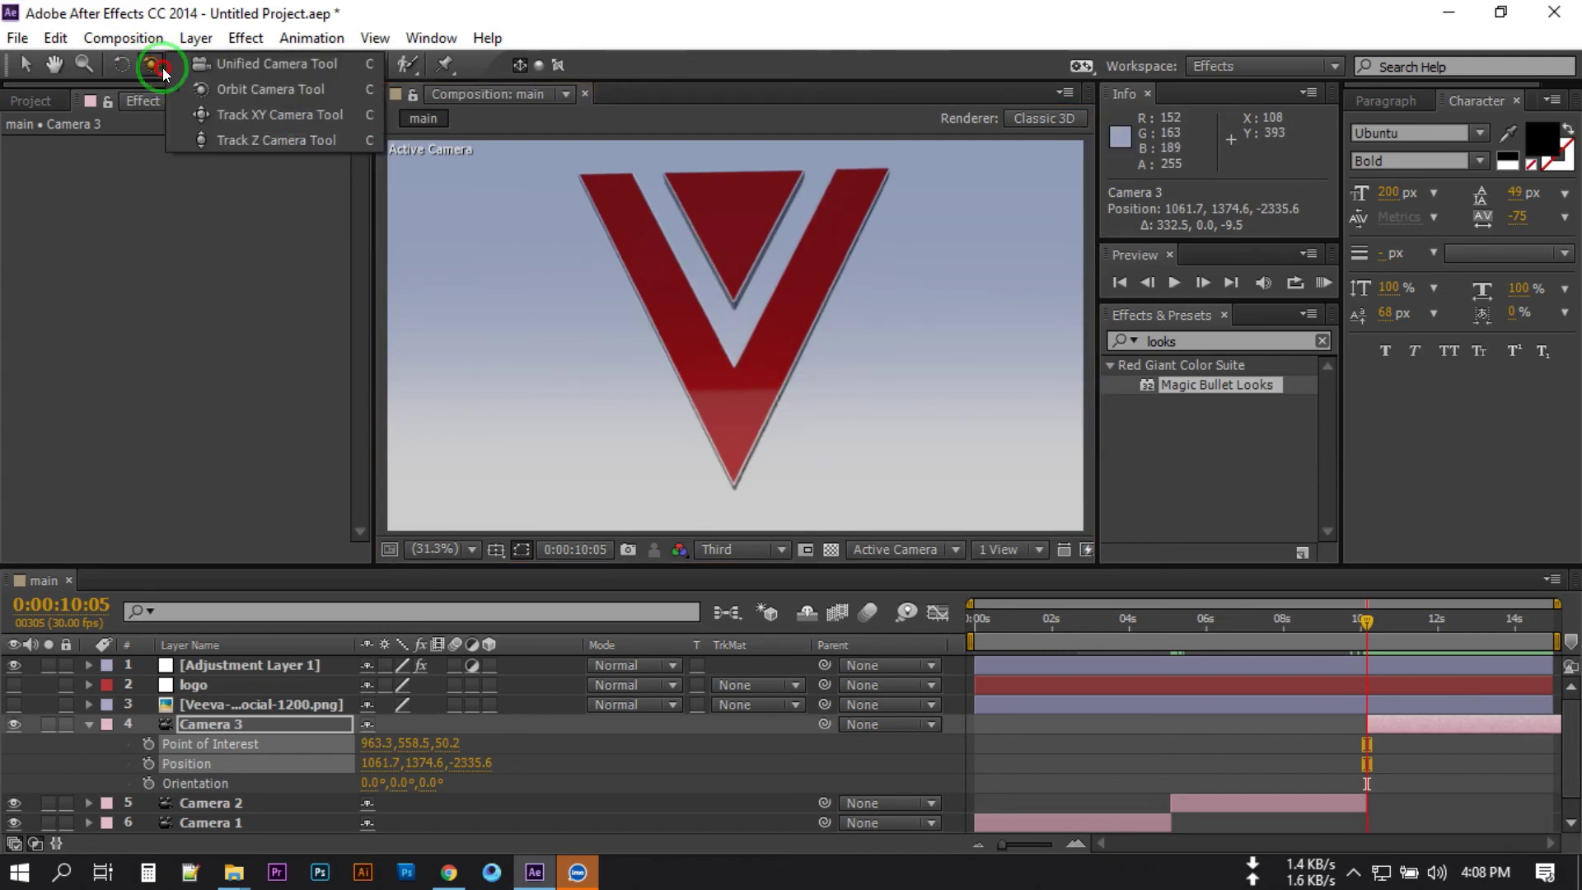
click(254, 140)
drag(745, 233, 727, 356)
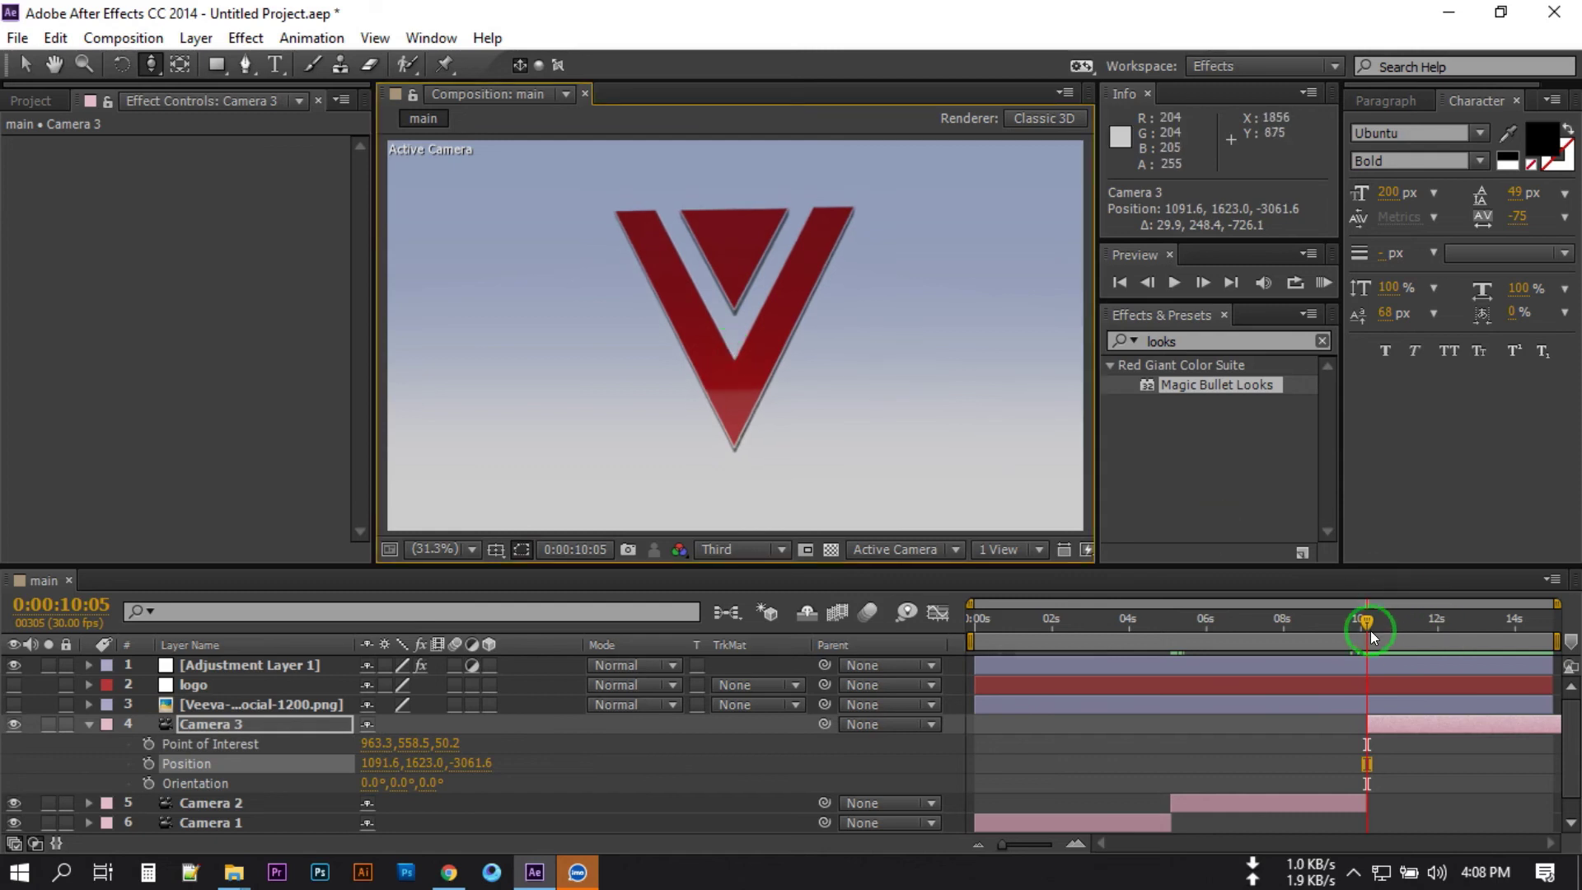
Step: At 14:20, keyframe Camera 3's Point of Interest, Position and Orientation, then return to 10:05
drag(1426, 630, 1537, 643)
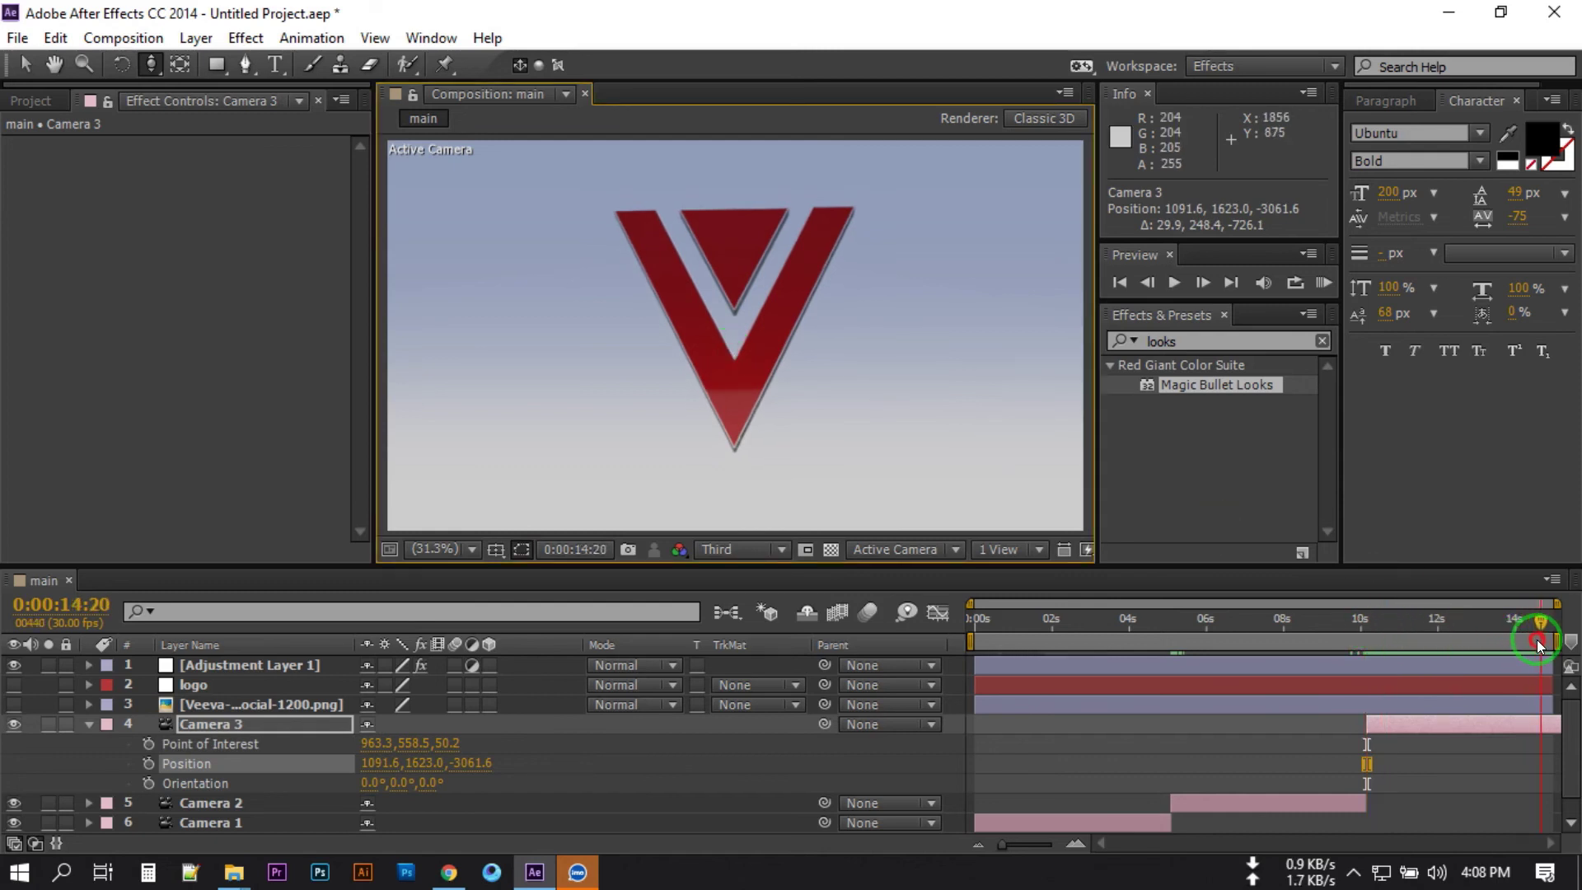
click(150, 744)
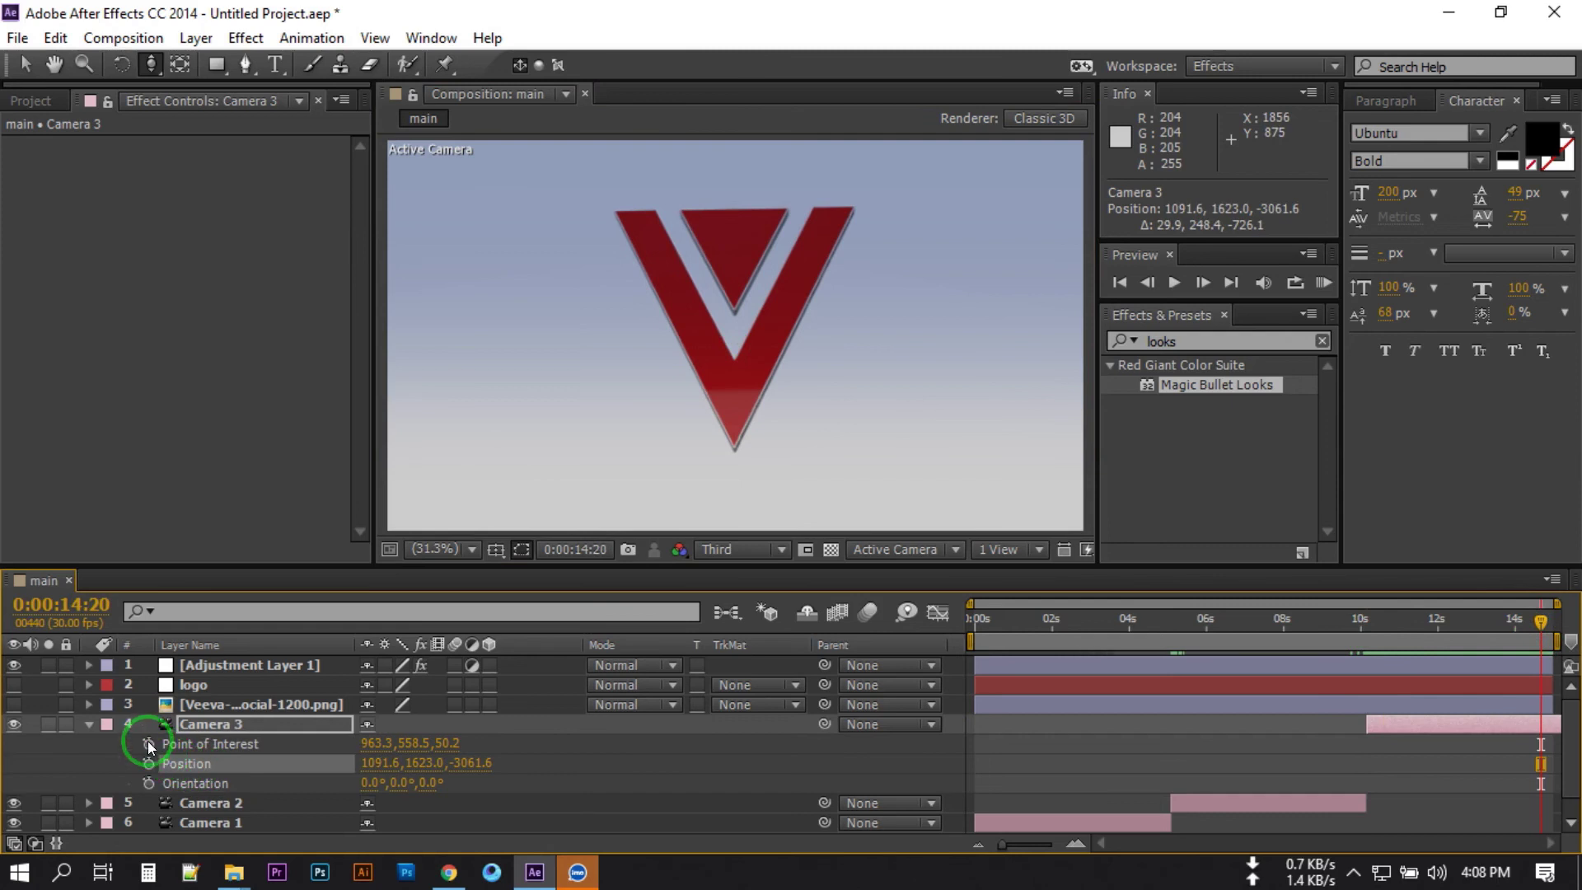
click(149, 744)
click(149, 764)
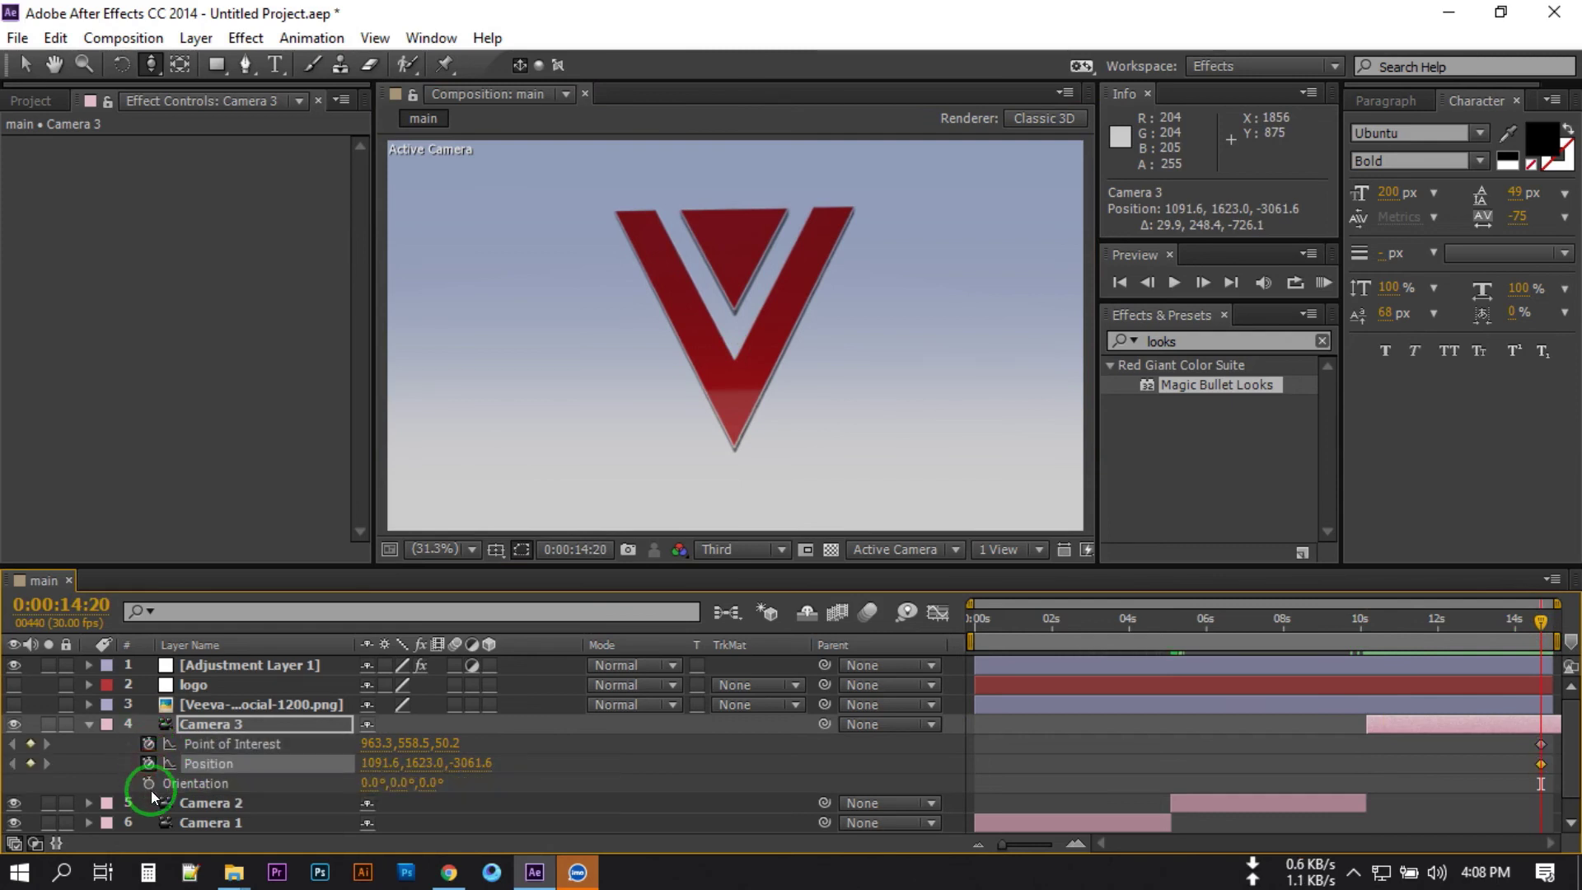
click(150, 783)
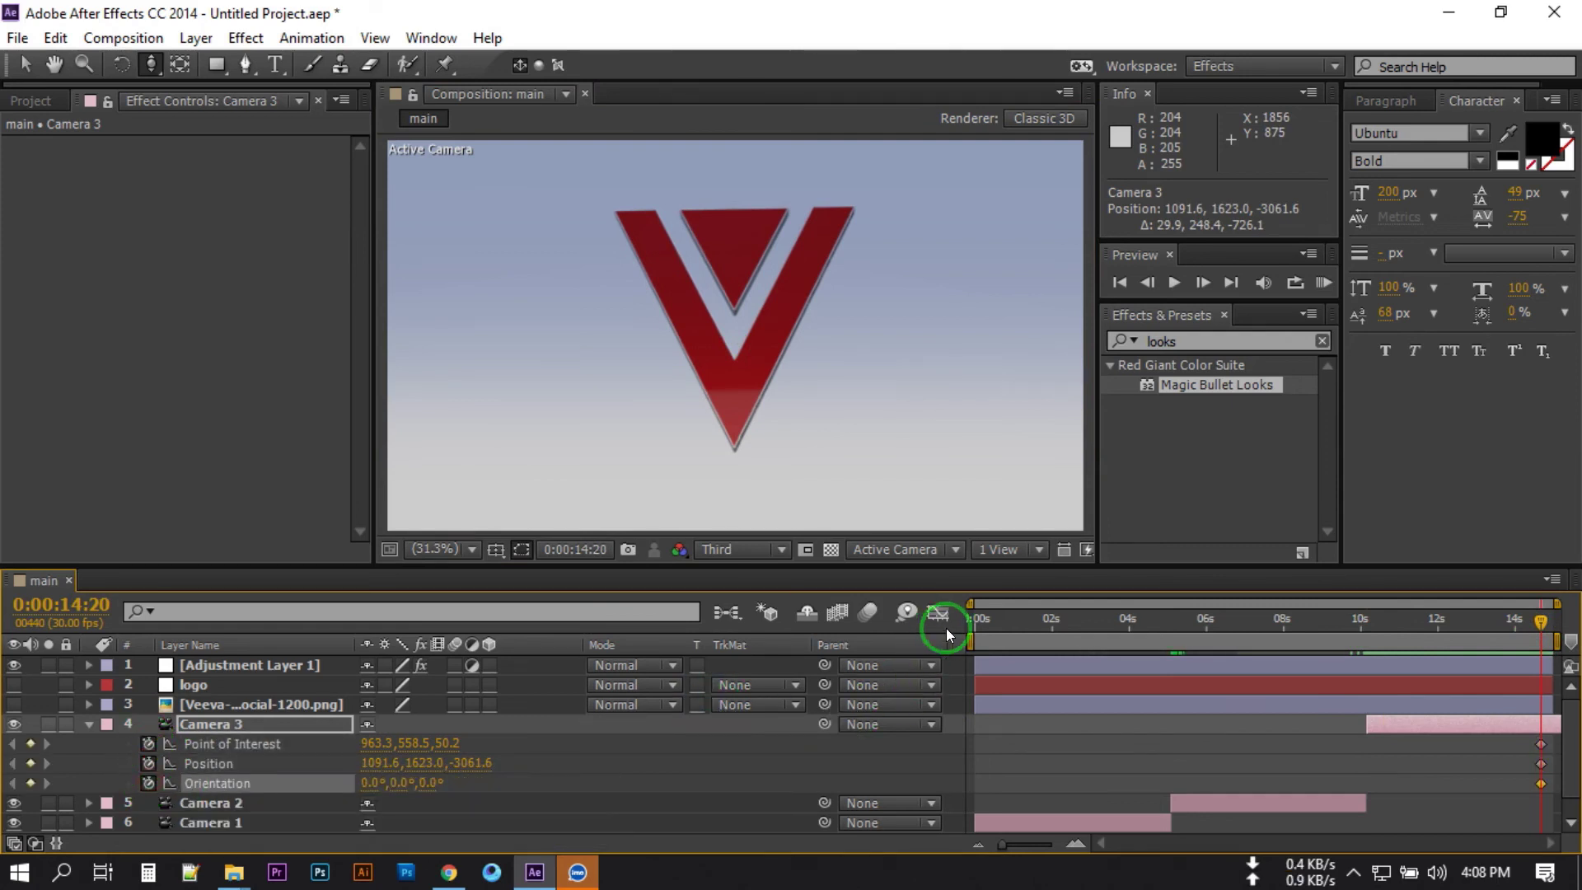
drag(1541, 621, 1363, 691)
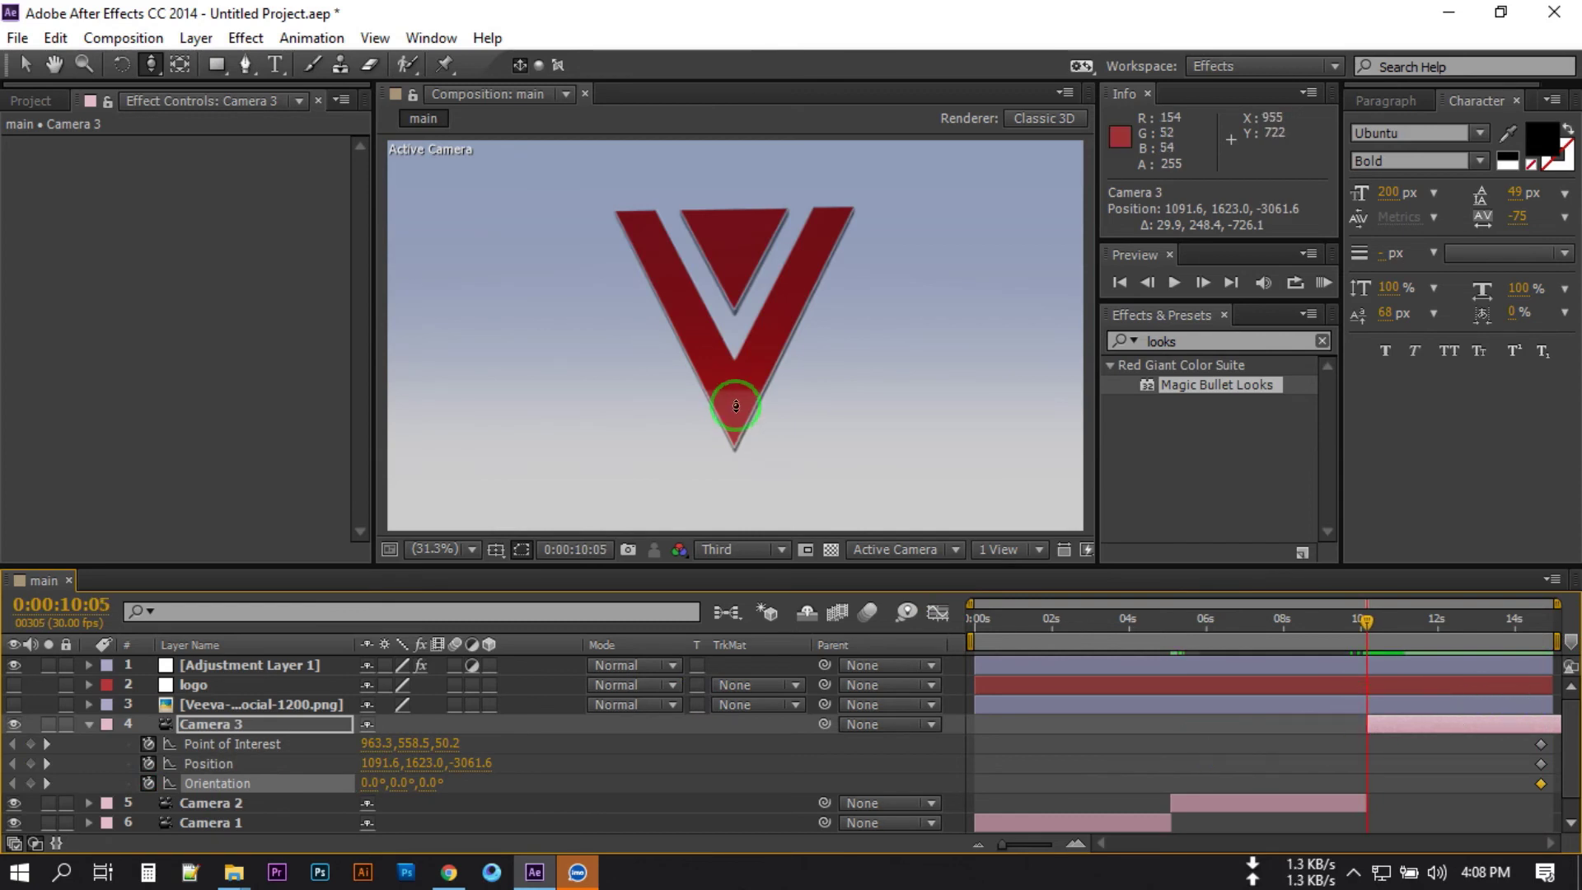
Step: At 10:05, dolly and orbit Camera 3 in close toward the V's tip
drag(735, 369, 288, 89)
drag(150, 65, 231, 88)
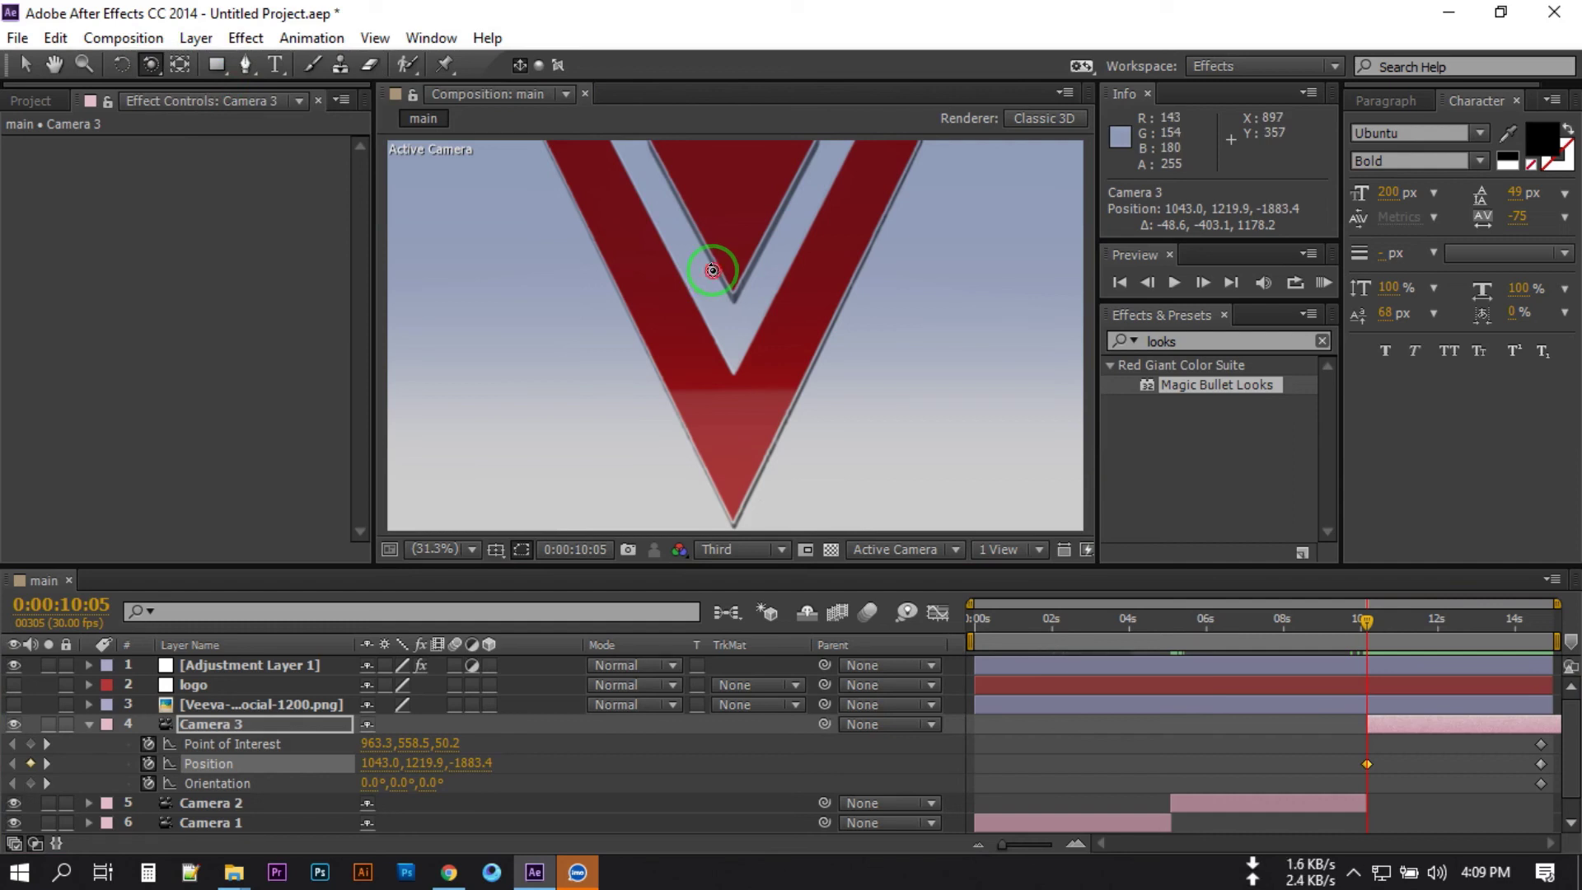
drag(713, 270, 657, 272)
drag(150, 65, 269, 138)
drag(706, 264, 712, 196)
drag(712, 180, 710, 149)
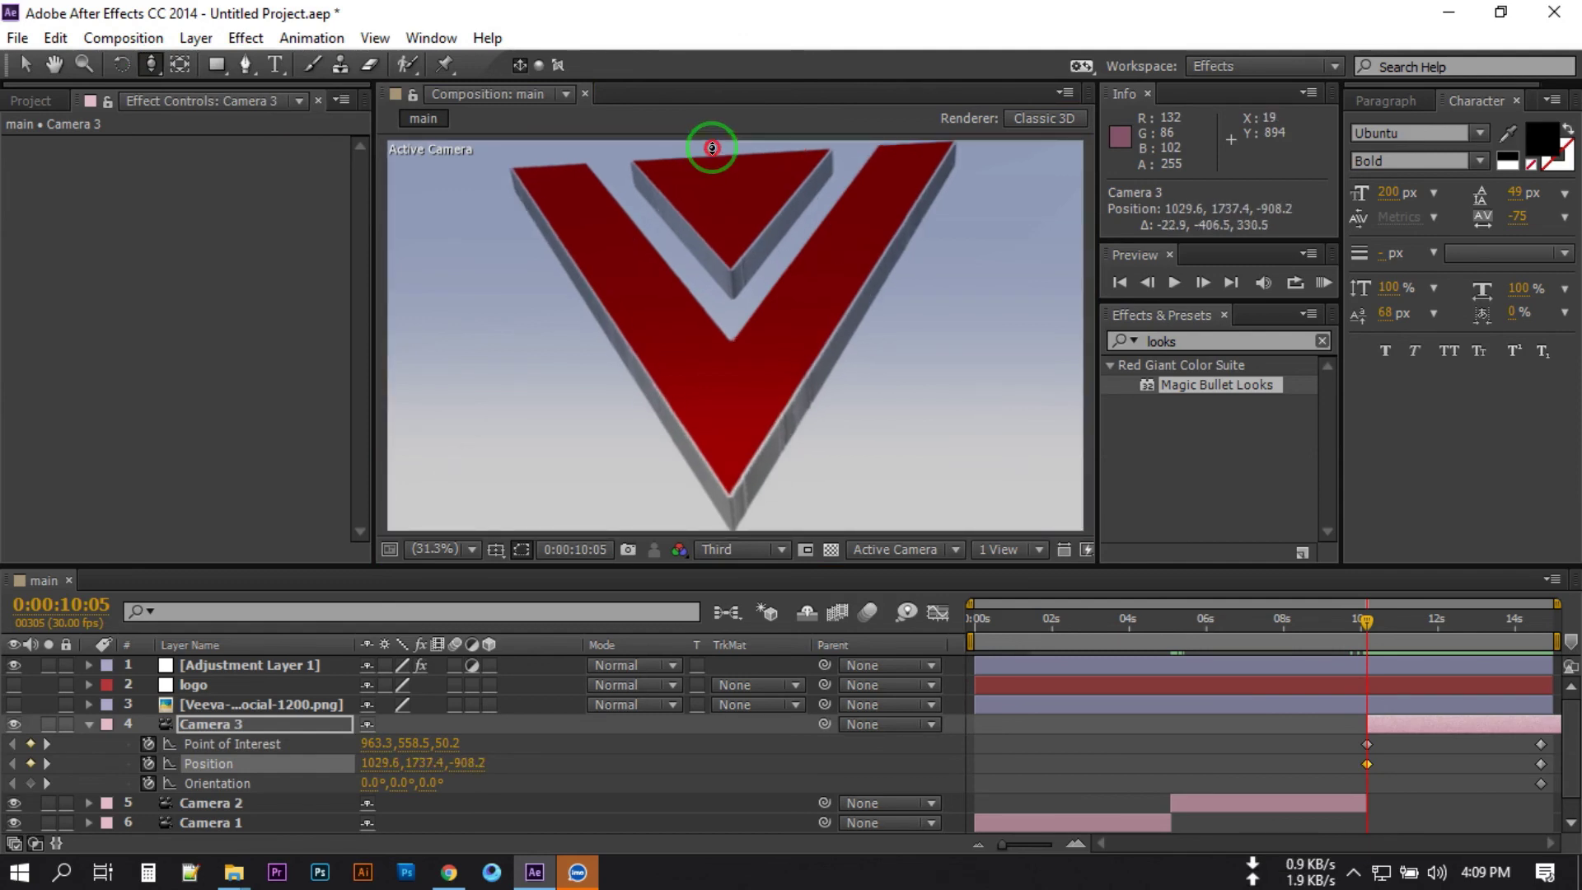
Step: Nudge Camera 3 sideways to frame the V's tip, then scrub the move around 11 s
click(184, 66)
drag(151, 66, 248, 110)
drag(522, 240, 671, 89)
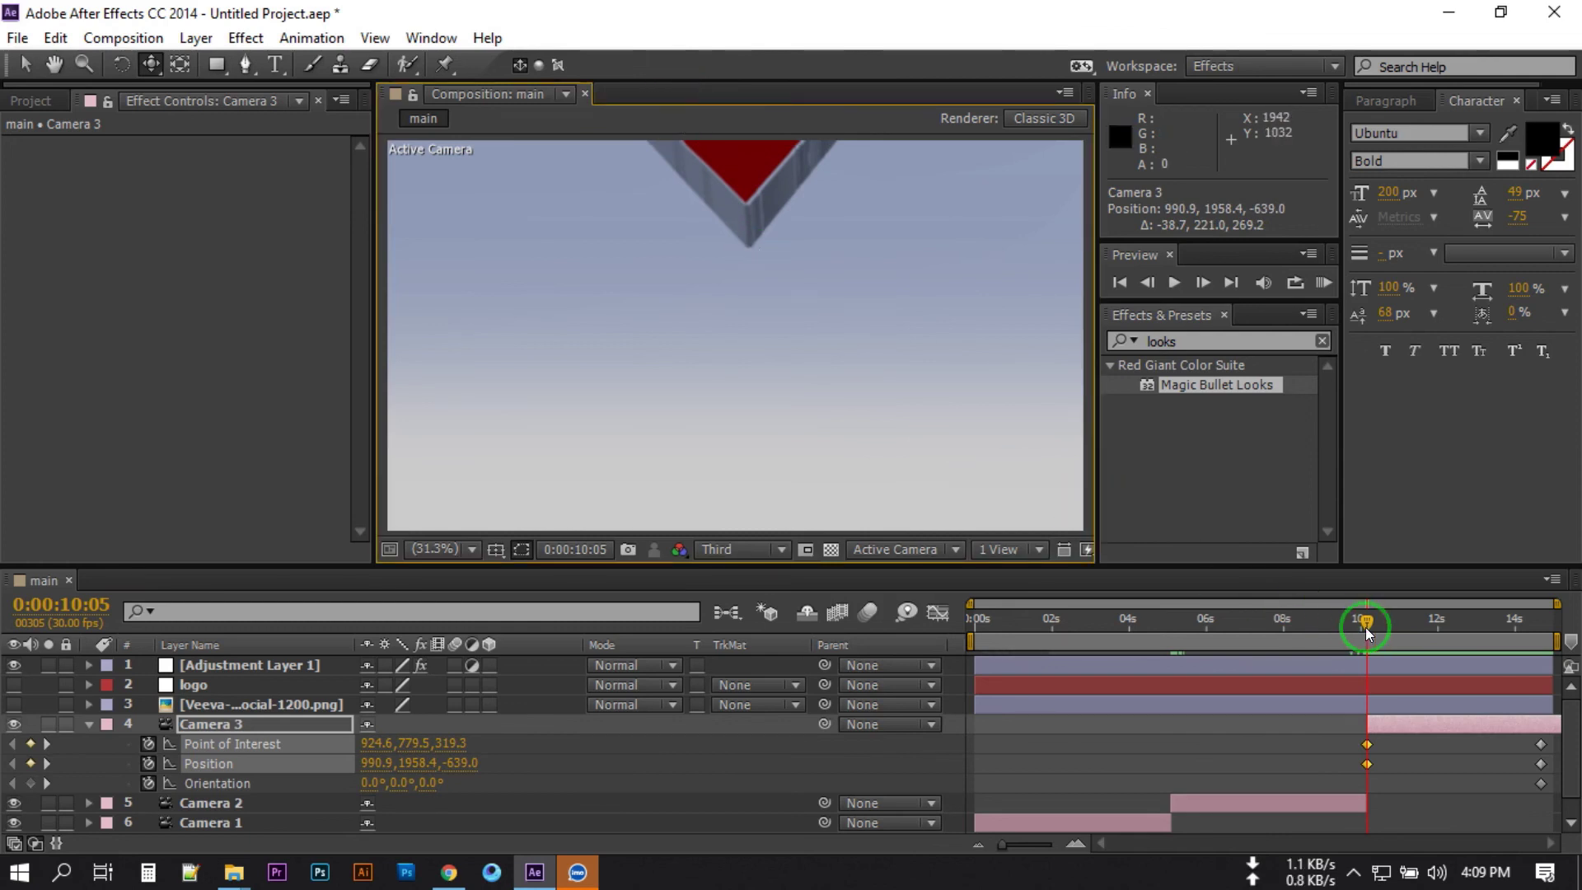
drag(1371, 624, 1569, 644)
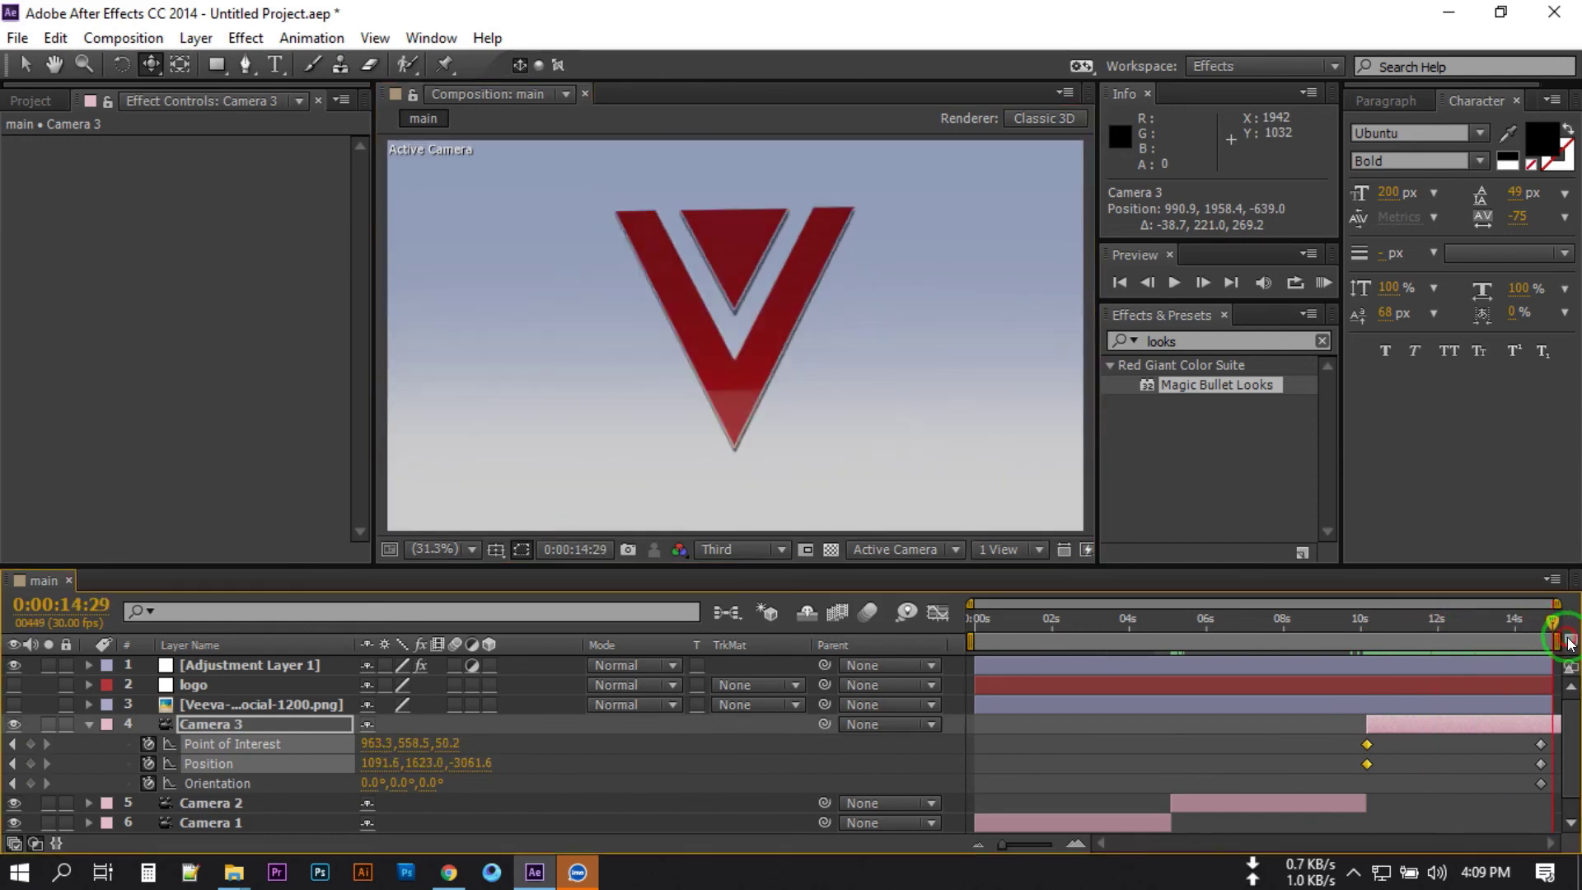
drag(1362, 664, 1532, 744)
Step: Collapse Camera 3, deselect all layers, and preview the full animation from the start
mouse_move(1524, 630)
mouse_down()
mouse_move(1571, 640)
mouse_move(1527, 654)
mouse_up()
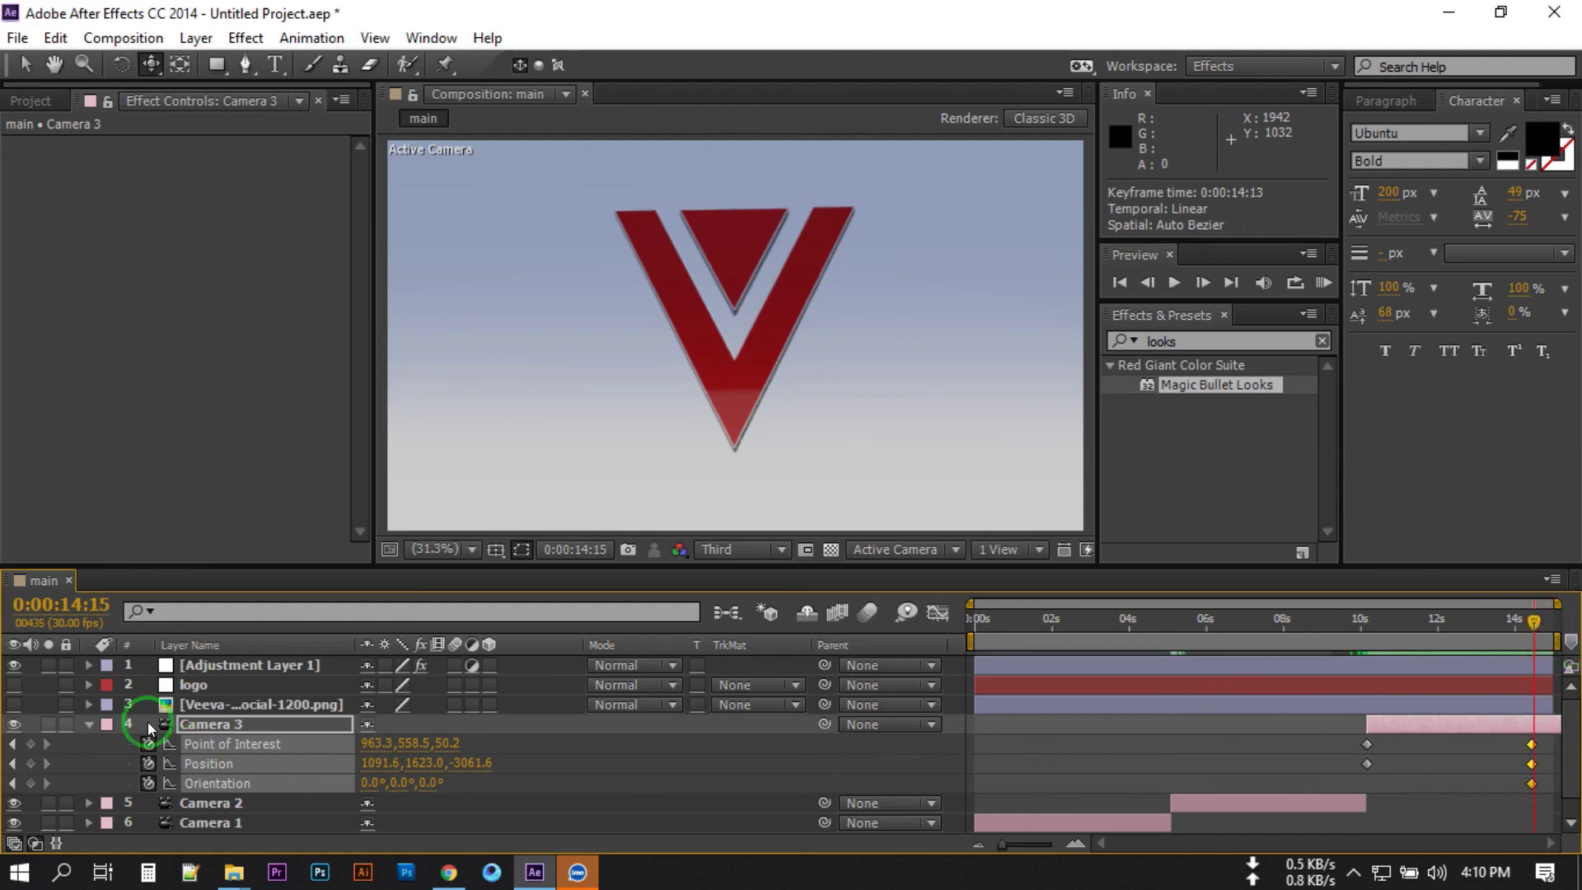
click(88, 724)
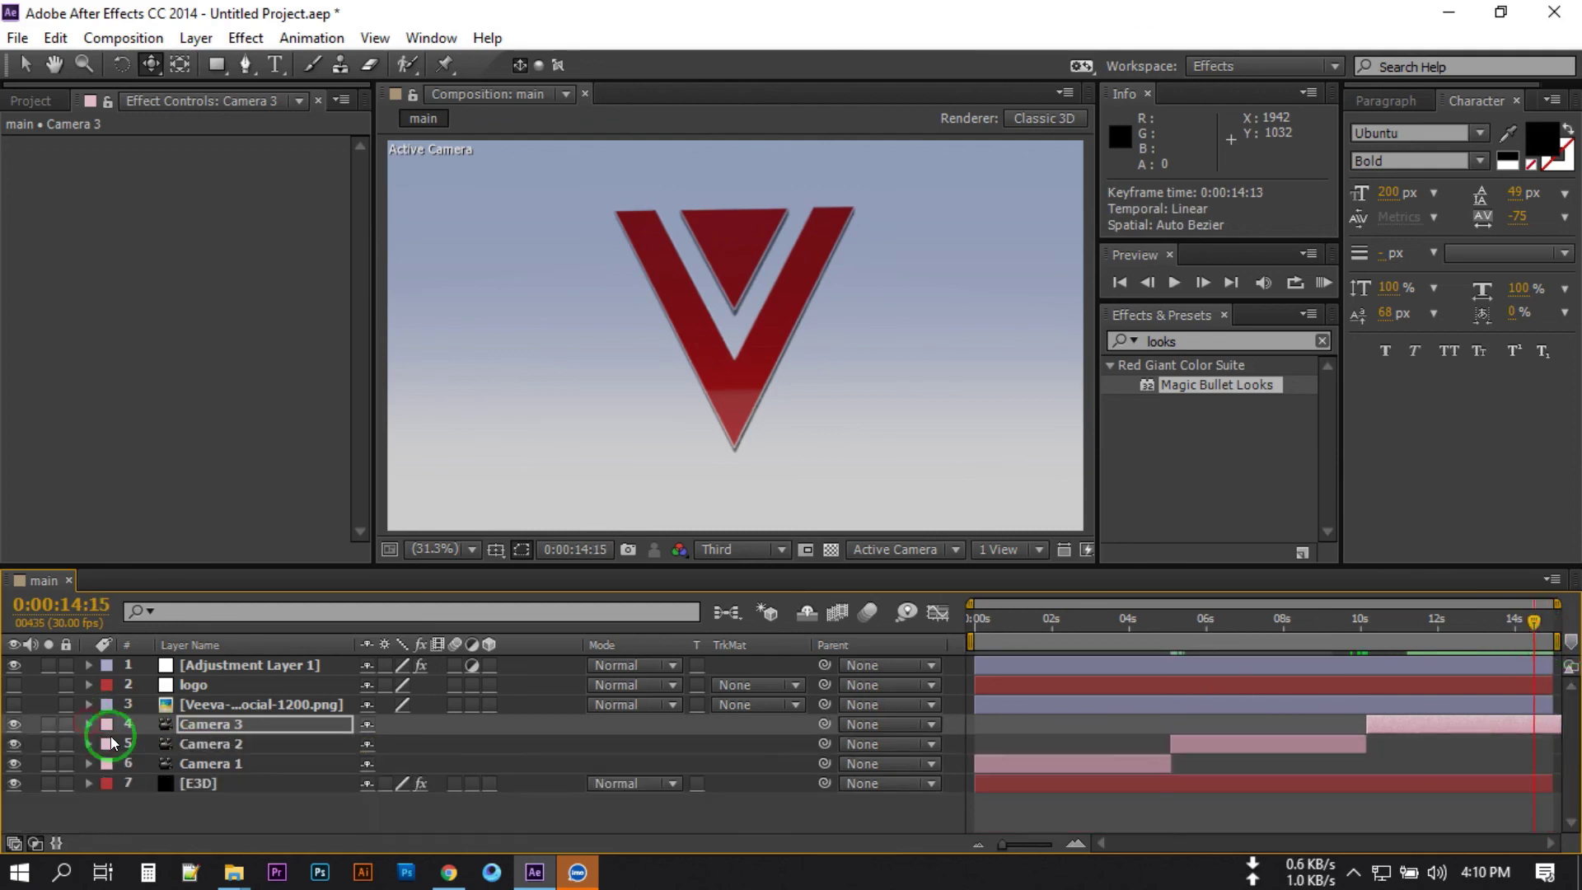
click(254, 823)
drag(1479, 641, 1454, 641)
drag(1112, 691, 890, 724)
key(space)
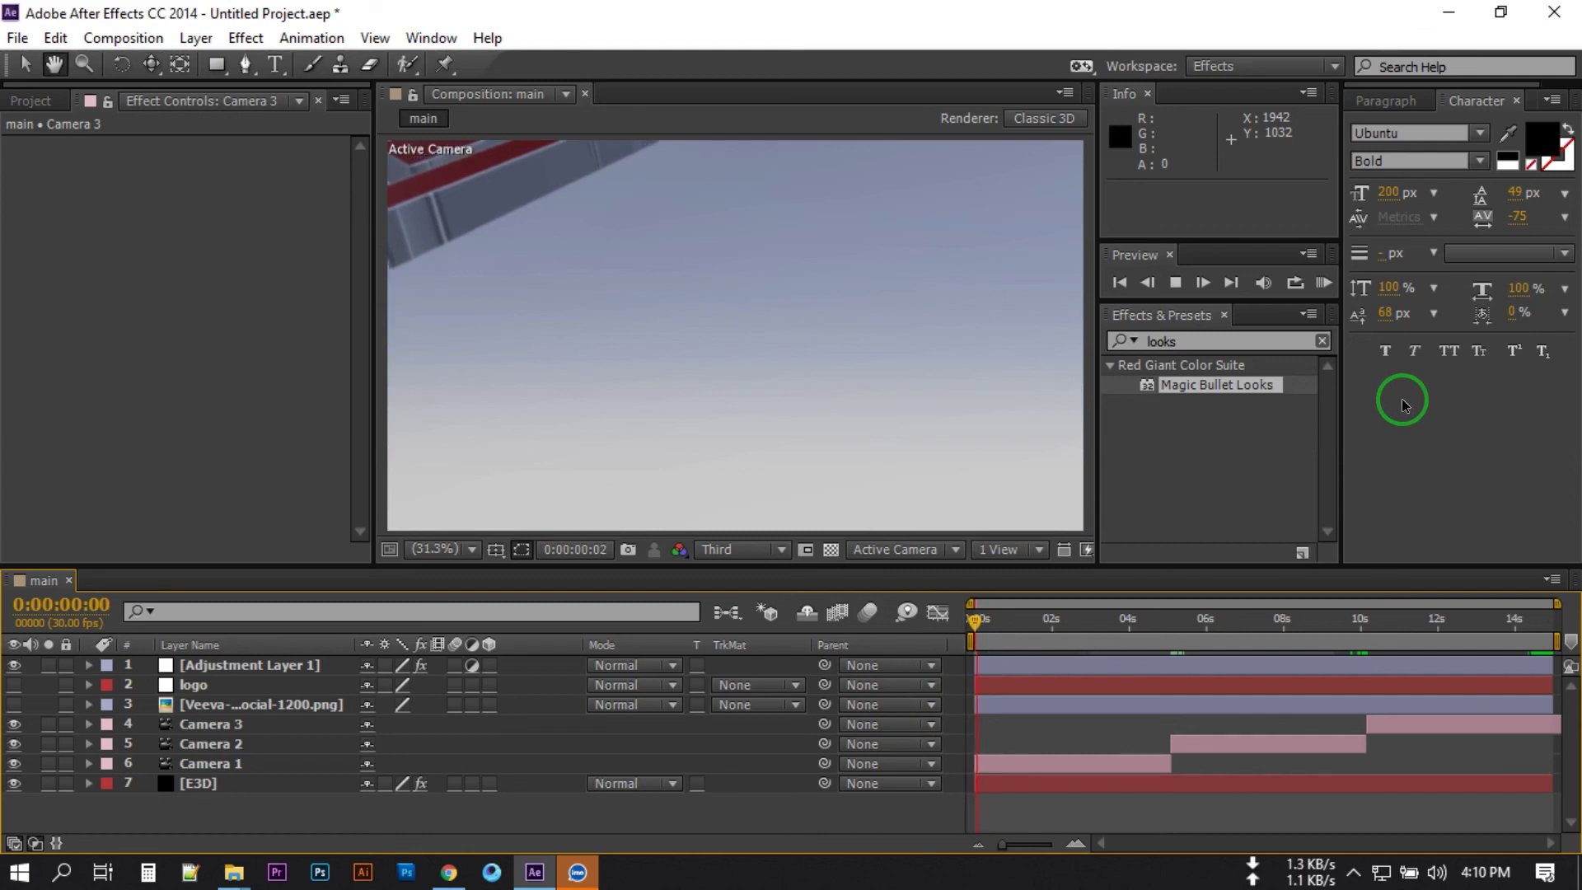